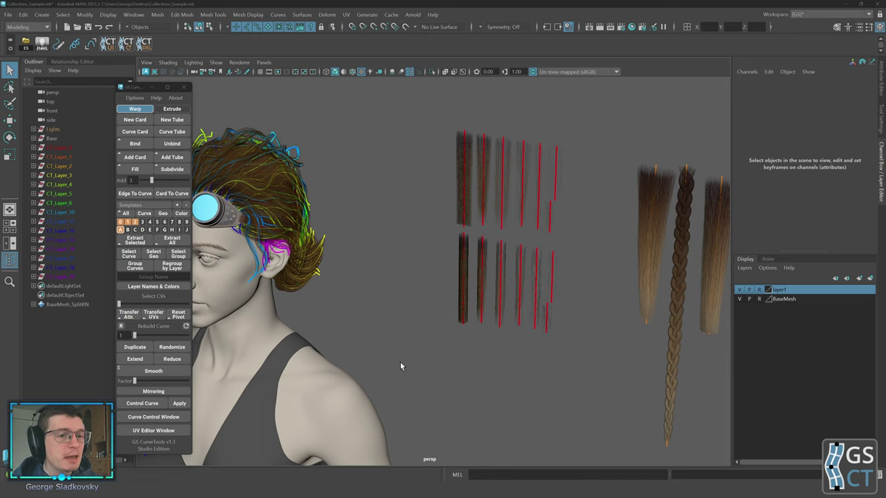
Open the Curve Control Window, expand its Advanced Visibility settings and place the window beside the sample hair cards
click(153, 417)
drag(204, 89, 629, 91)
alt+middle_drag(318, 148, 229, 164)
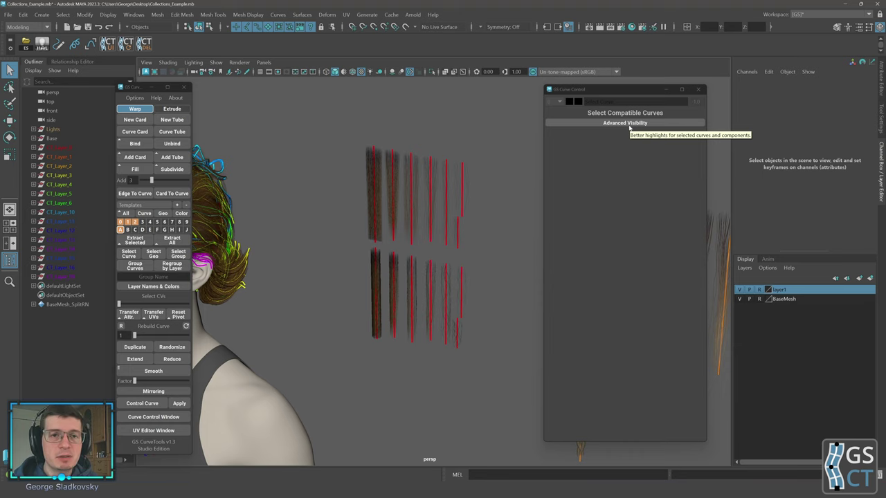
click(604, 124)
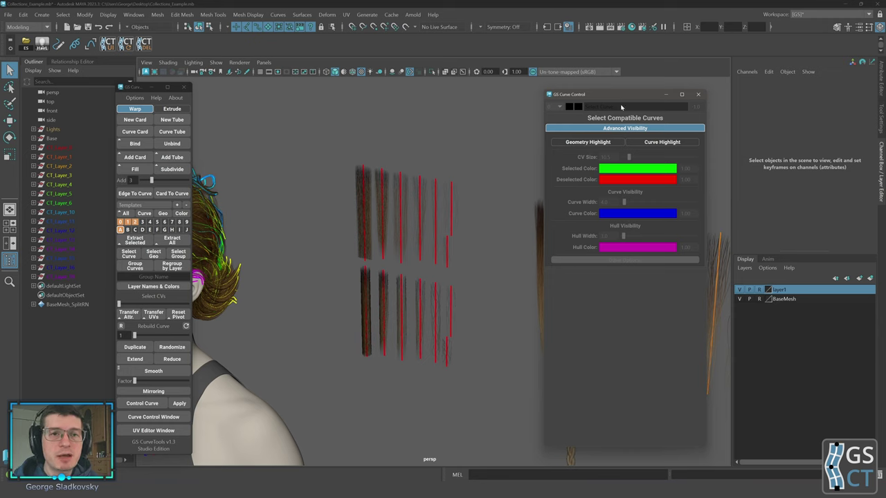
drag(618, 104, 596, 104)
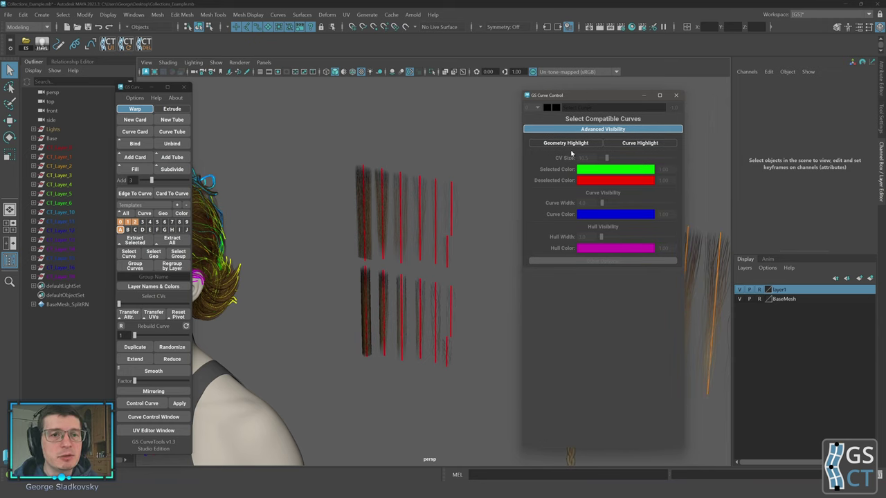
Select individual flat hair cards in the upper sample row to examine the default curve highlighting
click(346, 139)
click(363, 168)
click(384, 213)
click(401, 216)
click(420, 225)
alt+drag(420, 225, 416, 204)
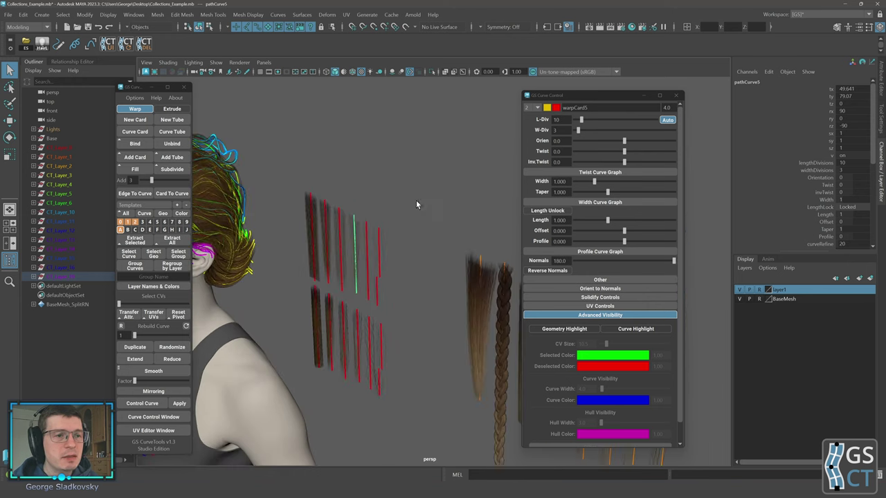
Select the sample cards and tubes together, inspect their default highlighting up close, and clear the selection
key(f)
scroll(376, 198, down, 7)
drag(317, 185, 507, 424)
key(f)
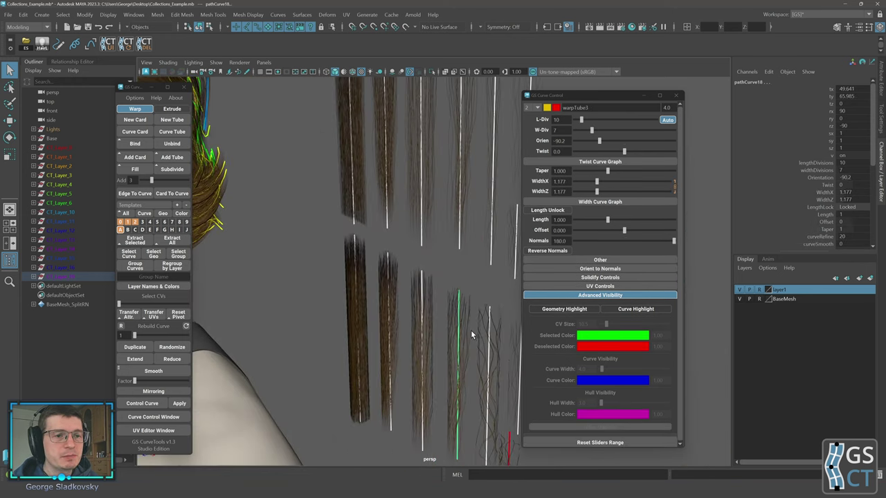
alt+drag(471, 330, 461, 328)
scroll(461, 328, down, 5)
click(385, 178)
click(379, 199)
click(395, 198)
click(351, 126)
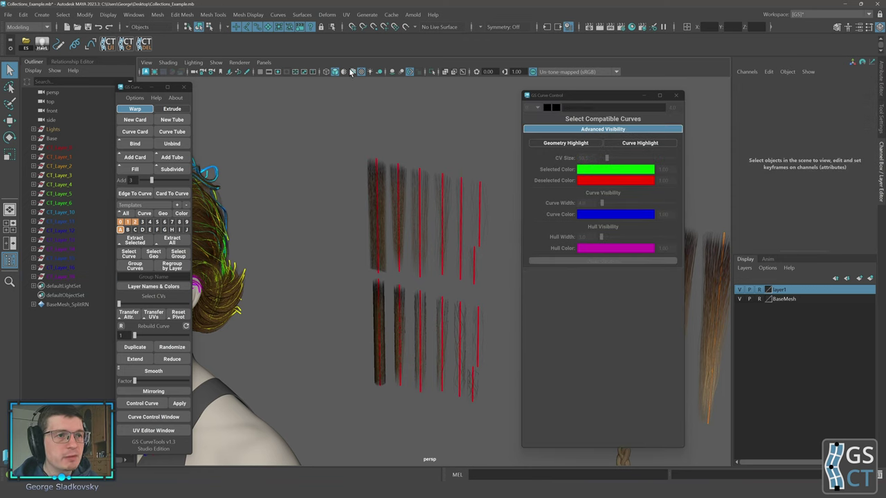
Display wireframe over the shaded hair temporarily to examine how the card and tube geometry appears with and without a selection
click(352, 73)
scroll(401, 157, down, 5)
drag(379, 188, 478, 352)
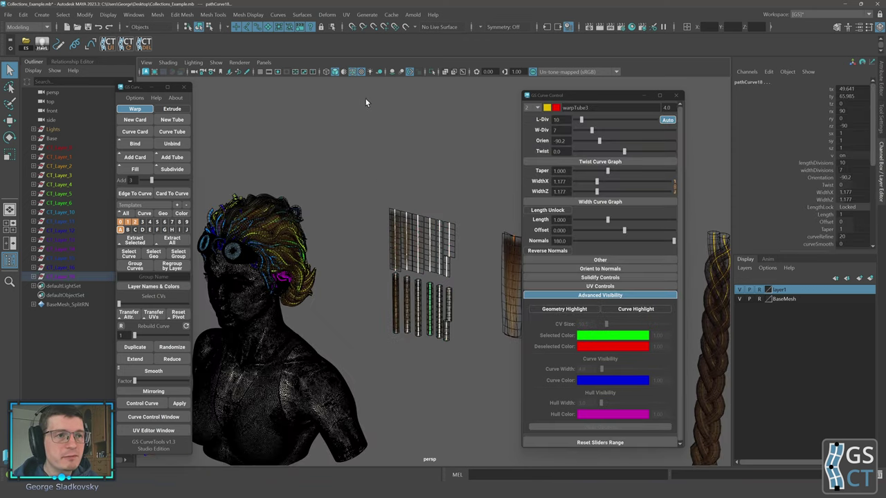
scroll(429, 187, up, 3)
click(341, 170)
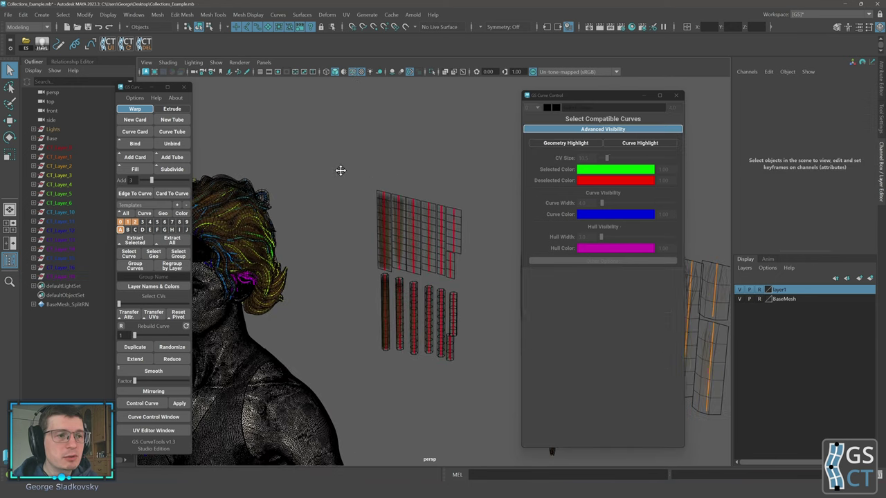
alt+middle_drag(341, 170, 436, 179)
alt+middle_drag(395, 251, 246, 220)
alt+middle_drag(385, 227, 234, 221)
alt+drag(235, 220, 427, 233)
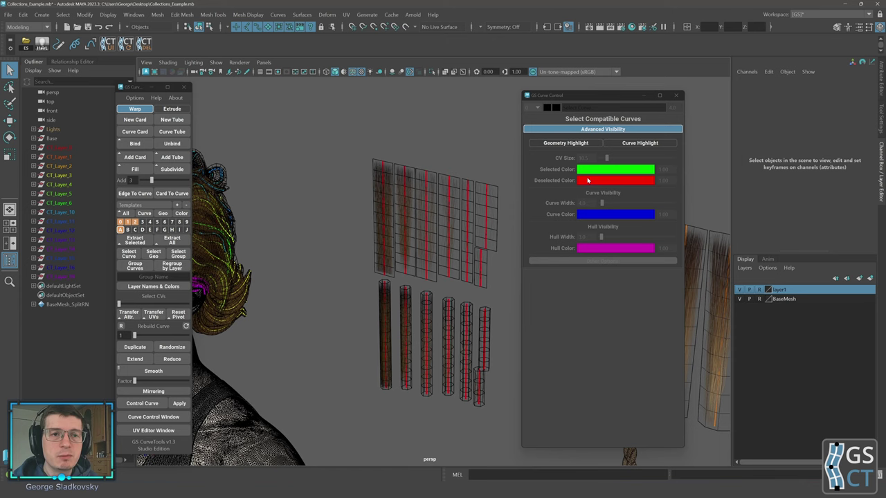
click(352, 72)
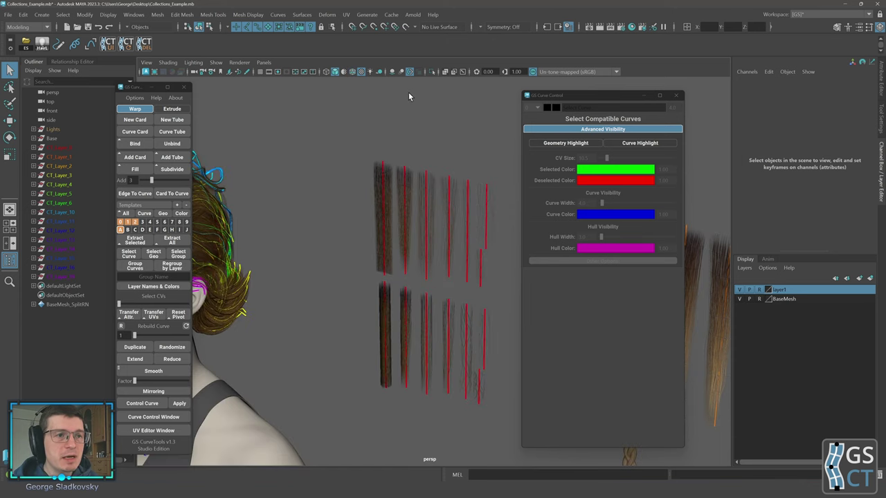
Enable Geometry Highlight and select flat hair cards in the upper sample row
click(568, 143)
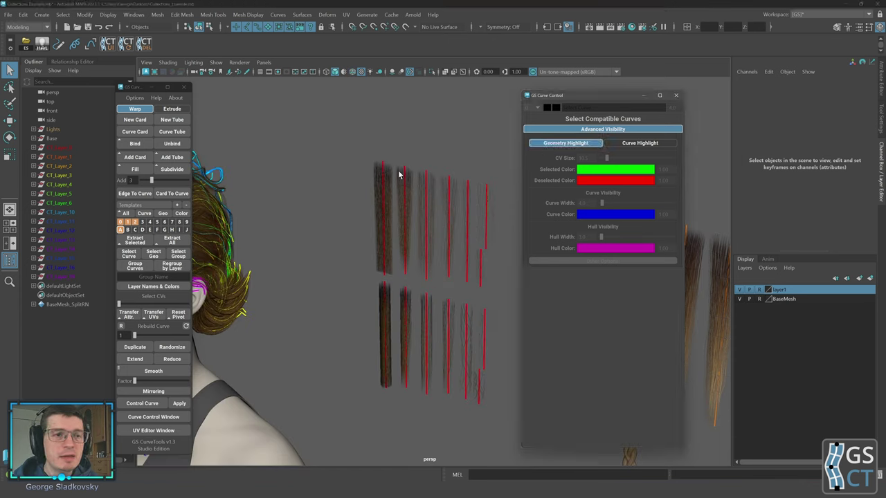
click(409, 191)
alt+drag(413, 200, 401, 181)
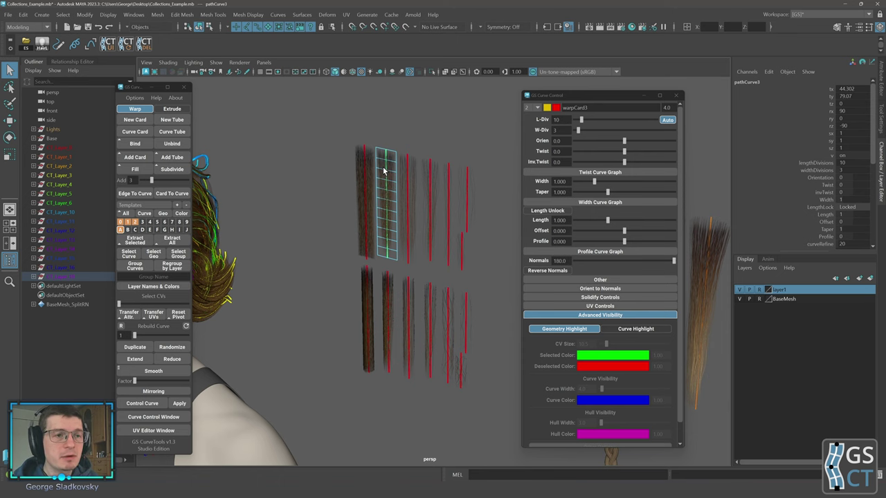
click(406, 188)
alt+drag(406, 187, 373, 186)
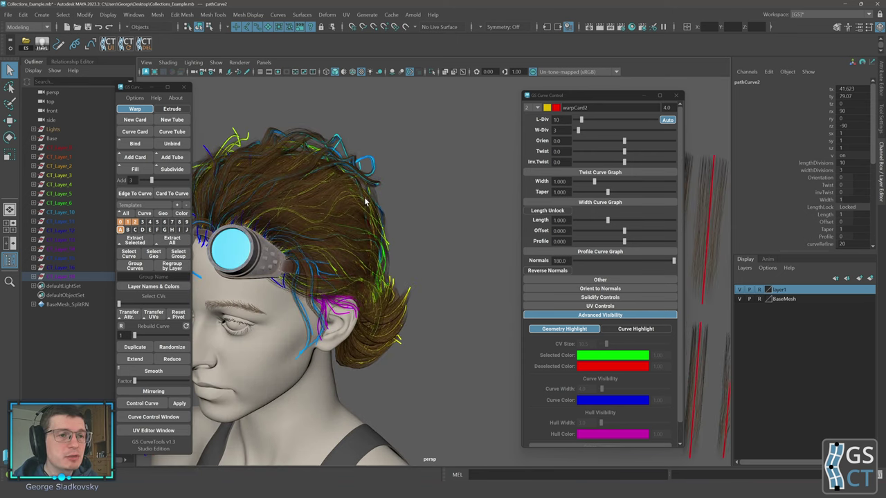
Select several hair cards and tubes on the head to examine their geometry highlighting
click(366, 199)
click(349, 201)
alt+middle_drag(409, 201, 416, 202)
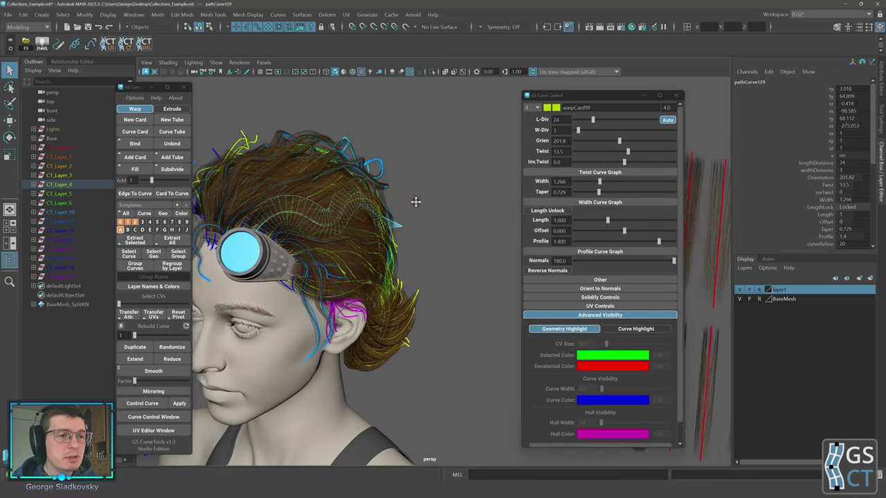
alt+drag(416, 202, 445, 215)
mouse_move(341, 204)
alt+mouse_down()
mouse_move(312, 206)
mouse_move(352, 208)
mouse_move(336, 204)
alt+mouse_up()
mouse_move(335, 205)
alt+right_down()
mouse_move(380, 205)
mouse_move(345, 203)
alt+right_up()
alt+drag(345, 203, 378, 198)
click(362, 198)
click(363, 198)
click(365, 204)
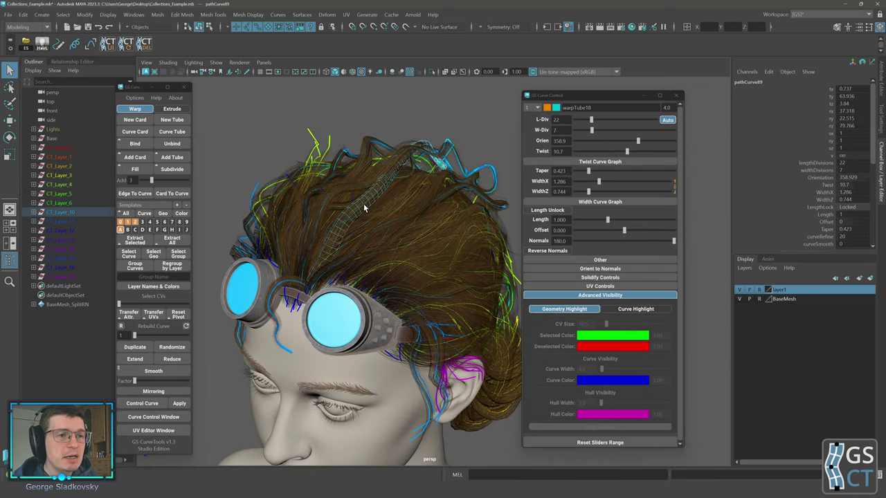
click(338, 227)
Examine the hairstyle's curves in X-ray display, return to the normal shaded view and clear the selection
alt+drag(358, 215, 448, 209)
key(alt+x)
alt+middle_drag(449, 209, 421, 191)
alt+drag(422, 191, 437, 192)
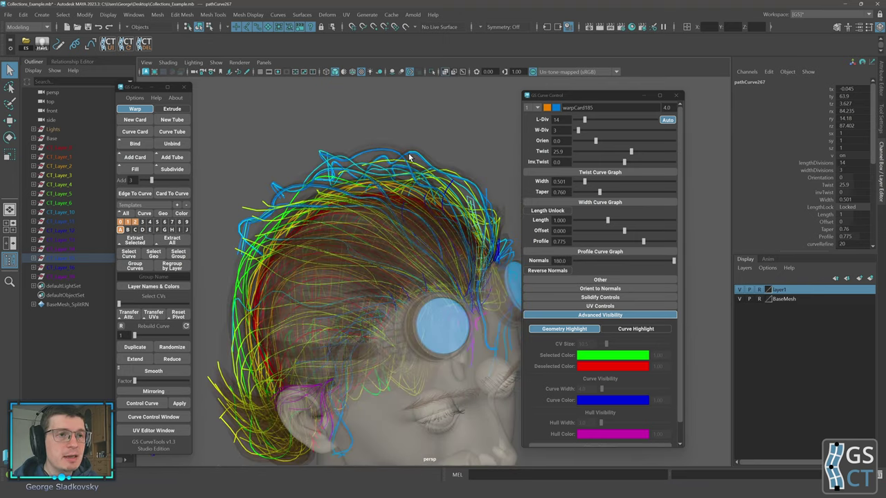
click(445, 72)
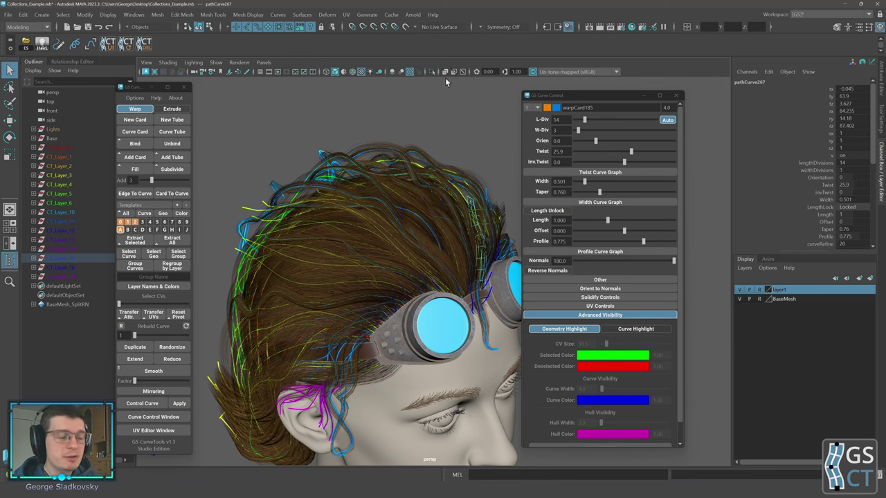
mouse_move(385, 206)
alt+mouse_down()
mouse_move(415, 184)
mouse_move(392, 198)
mouse_move(406, 182)
mouse_move(392, 221)
alt+mouse_up()
key(alt+x)
click(399, 200)
alt+drag(323, 240, 303, 239)
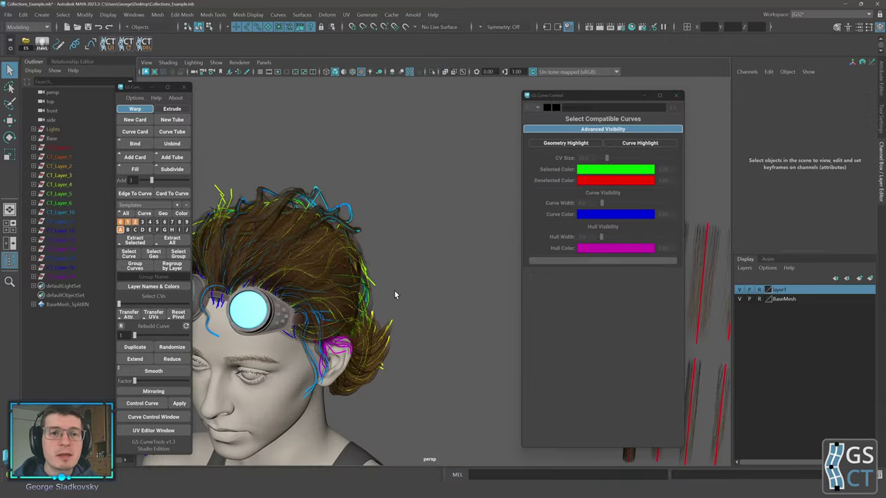
Turn on Curve Highlight in the Advanced Visibility settings
alt+middle_drag(395, 291, 288, 246)
alt+drag(288, 246, 373, 284)
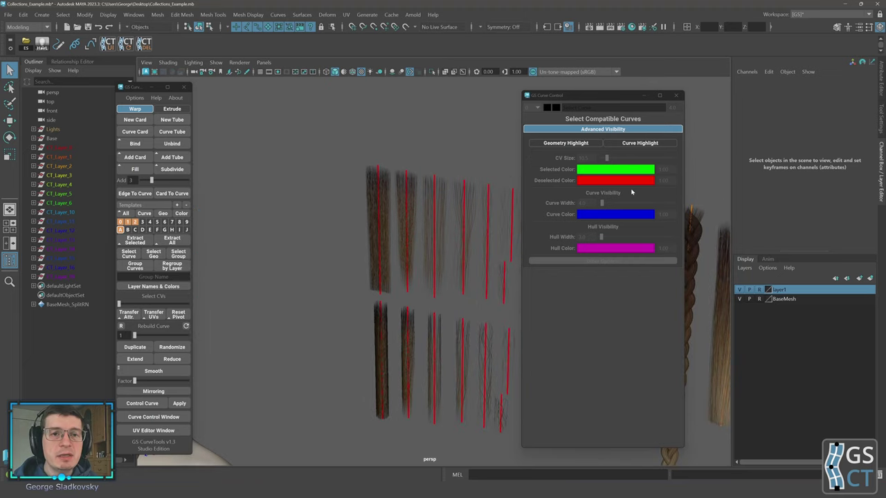
click(629, 143)
alt+drag(401, 181, 420, 188)
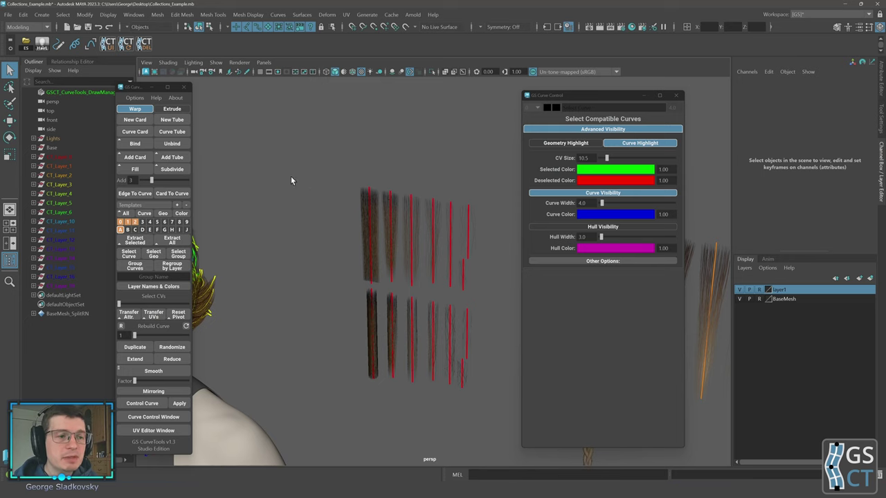
alt+middle_drag(291, 180, 478, 209)
alt+drag(477, 208, 418, 205)
alt+middle_drag(418, 205, 365, 185)
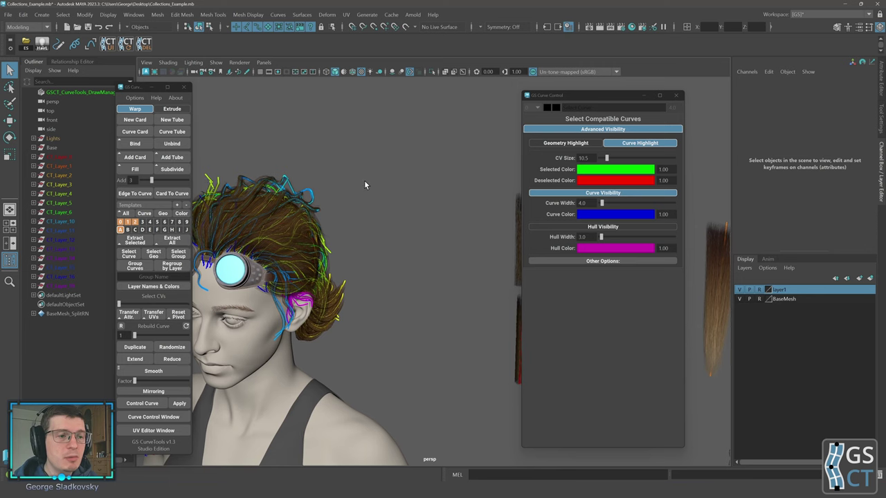
alt+drag(365, 183, 396, 202)
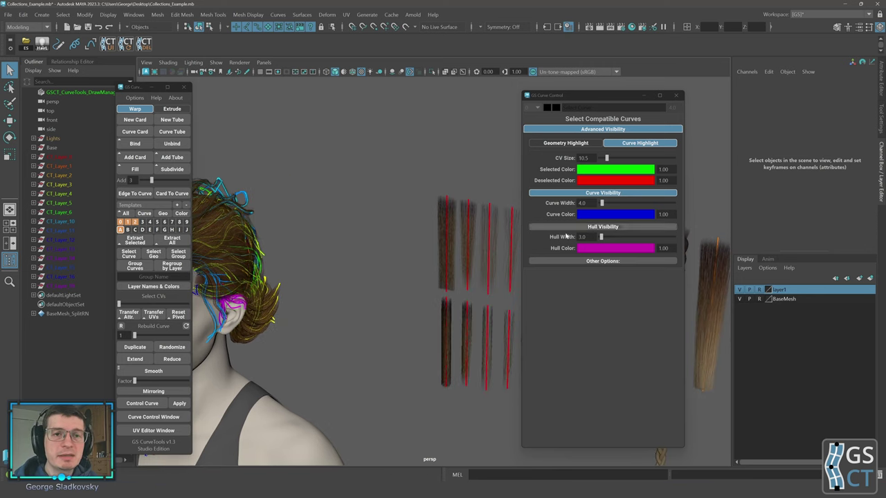
Select the first and second flat sample cards one after the other to examine the curve highlighting
drag(454, 245, 454, 245)
alt+drag(454, 239, 438, 225)
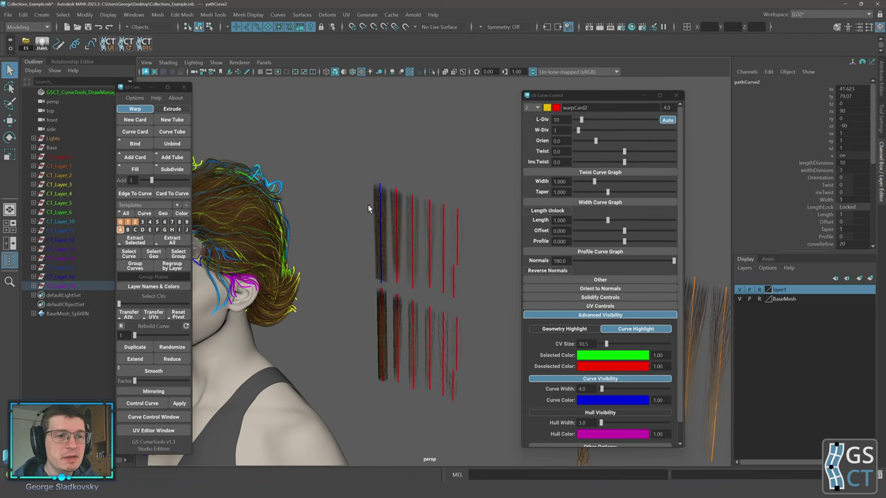
scroll(370, 195, up, 1)
drag(369, 193, 399, 230)
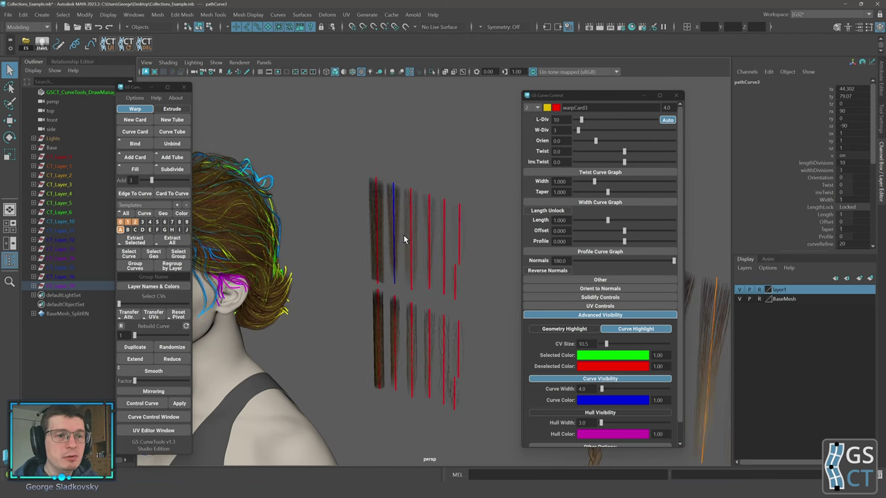
Select several hair curves on the head to examine how Curve Highlight shows them within the hairstyle
key(f)
scroll(434, 238, down, 5)
scroll(433, 239, down, 5)
alt+middle_drag(433, 238, 433, 212)
alt+drag(433, 212, 409, 211)
alt+middle_drag(409, 211, 416, 242)
drag(402, 220, 431, 262)
key(f)
click(388, 218)
click(391, 231)
click(391, 234)
alt+drag(391, 234, 443, 235)
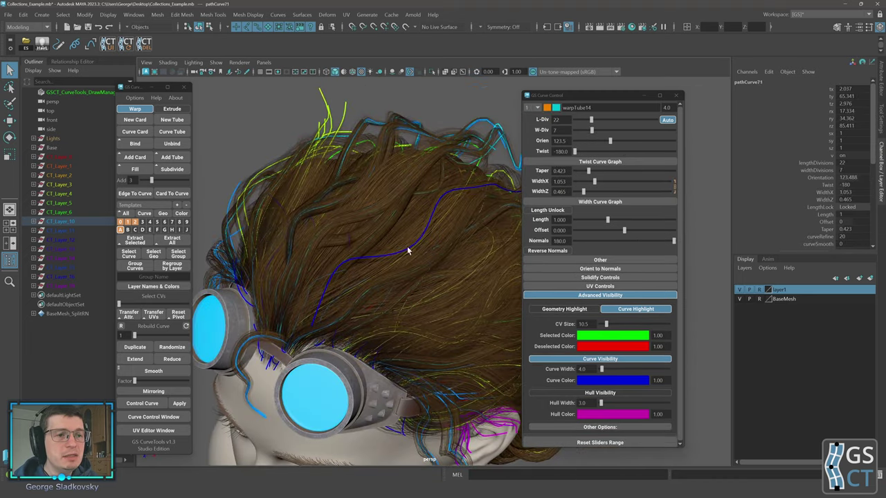
Try Geometry Highlight together with Curve Highlight on the hair, return to Curve Highlight alone and clear the selection
alt+drag(483, 193, 443, 227)
click(565, 309)
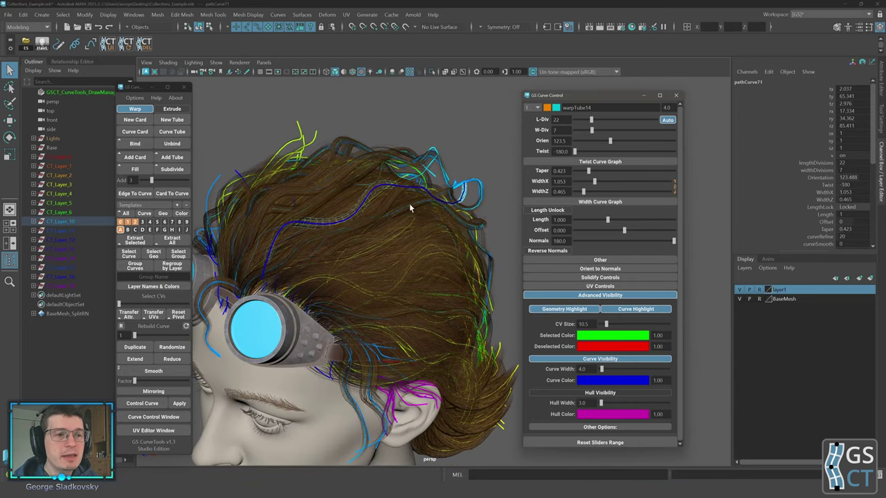
click(391, 205)
scroll(455, 262, down, 5)
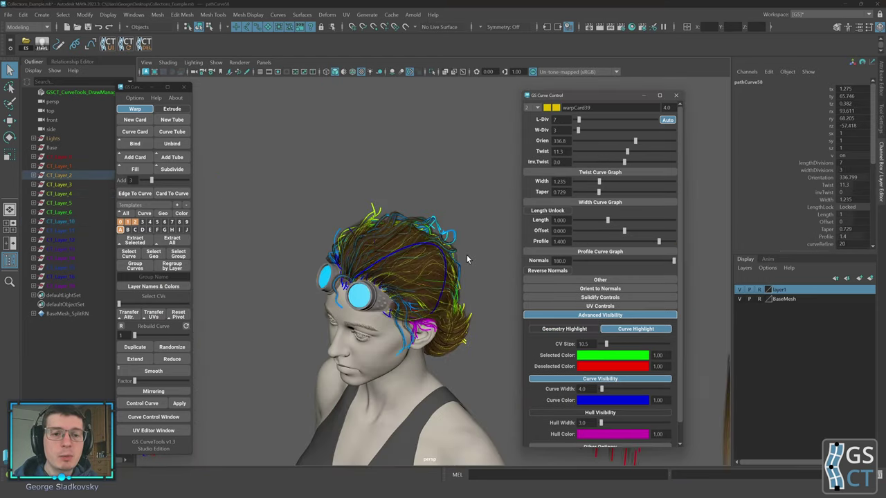
click(483, 241)
alt+drag(484, 241, 424, 212)
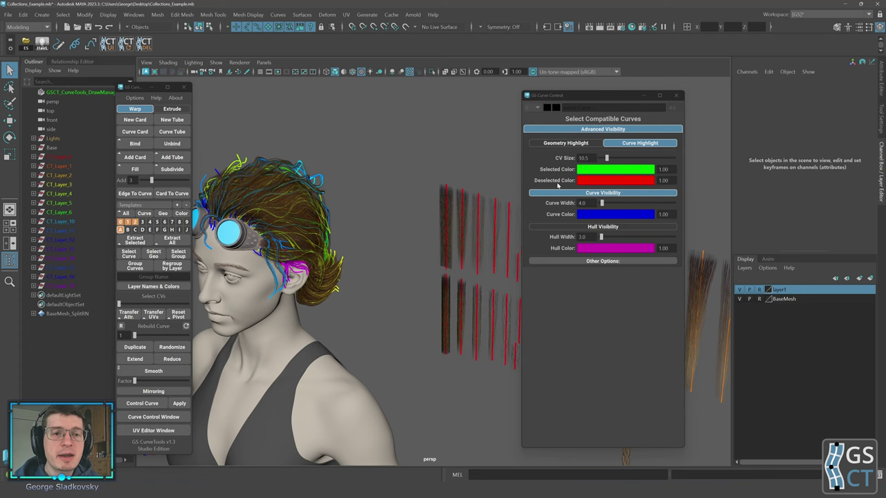
Select the first flat sample card's curve and switch to component selection to show its control vertices
alt+drag(451, 184, 484, 195)
drag(413, 185, 432, 216)
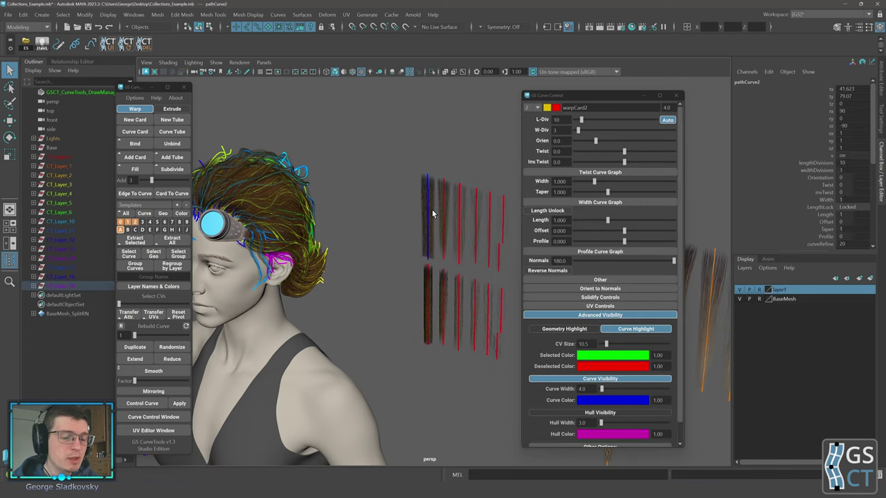
key(F8)
alt+drag(454, 201, 472, 205)
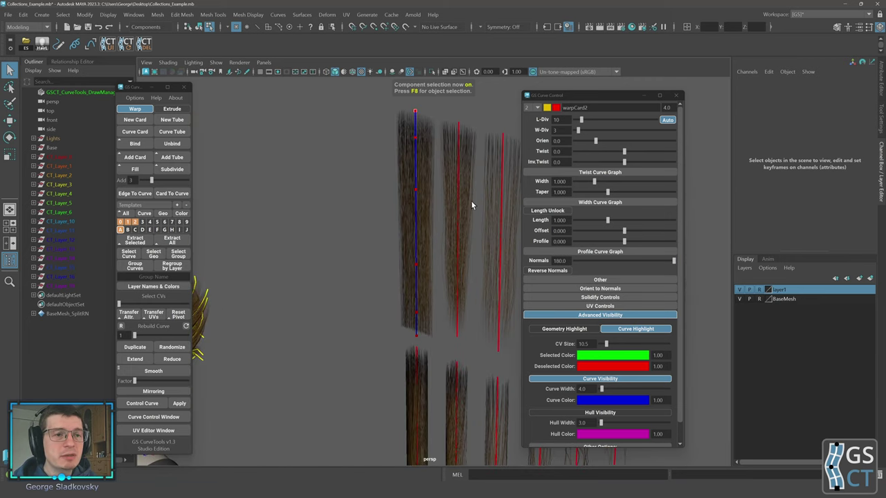
Toggle Curve Highlight off and on repeatedly to compare how the card's control vertices are displayed
click(640, 330)
click(640, 330)
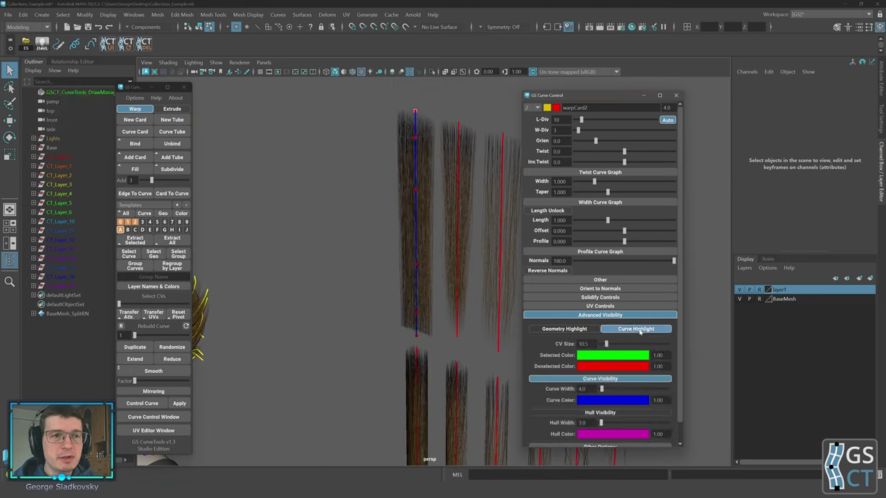
click(640, 330)
click(639, 330)
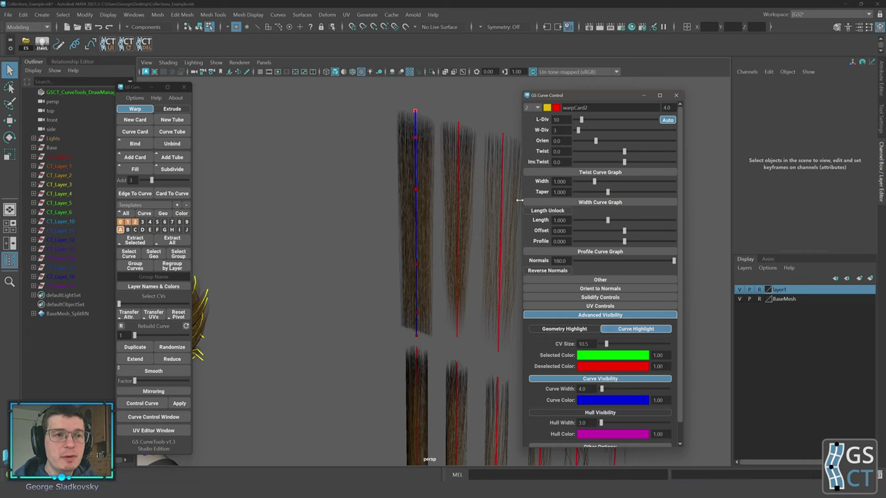
Set the CV Size to 16.7 and select the card curve's lower four control vertices to check the Selected Color
mouse_move(609, 349)
mouse_down()
mouse_move(634, 349)
mouse_move(611, 351)
mouse_up()
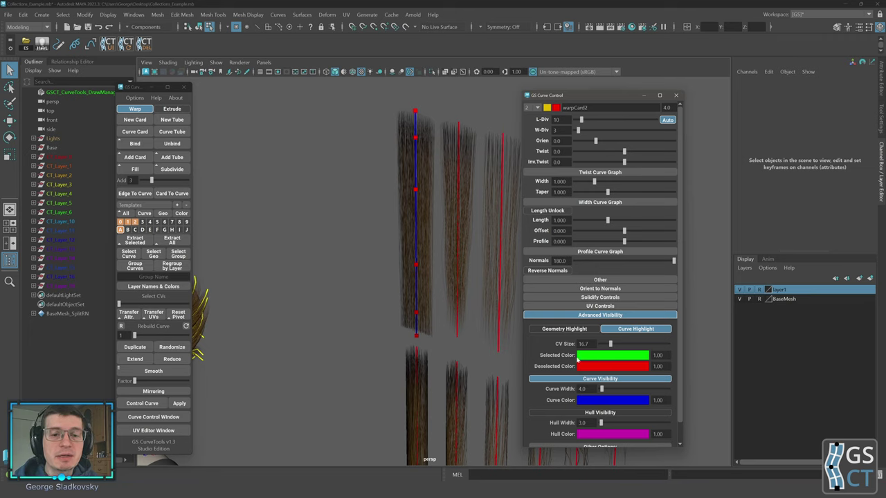
click(605, 358)
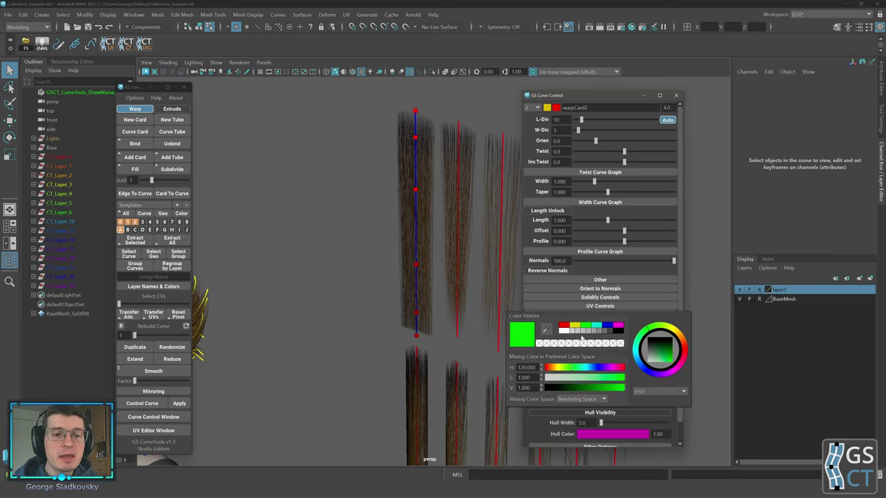
drag(386, 172, 421, 346)
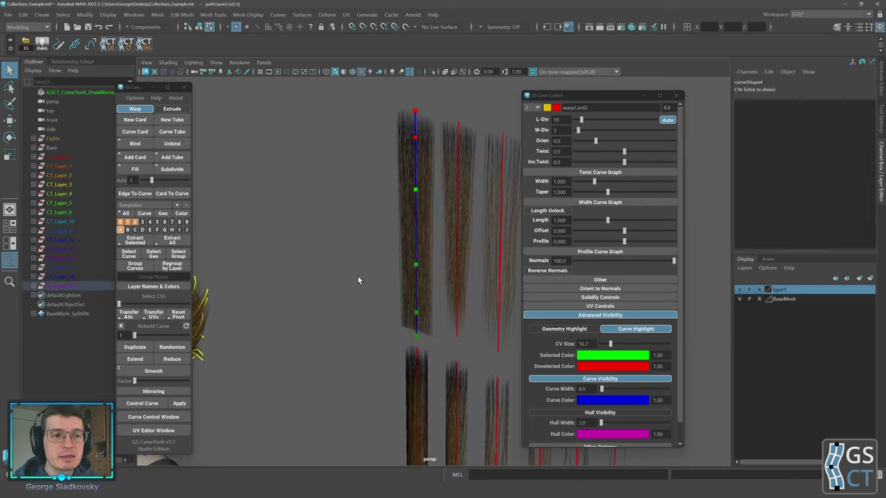
Select the card curve's top control vertex and its lower ones in turn to compare selected and deselected colors, and clear the selection
alt+middle_drag(416, 119, 416, 178)
click(427, 169)
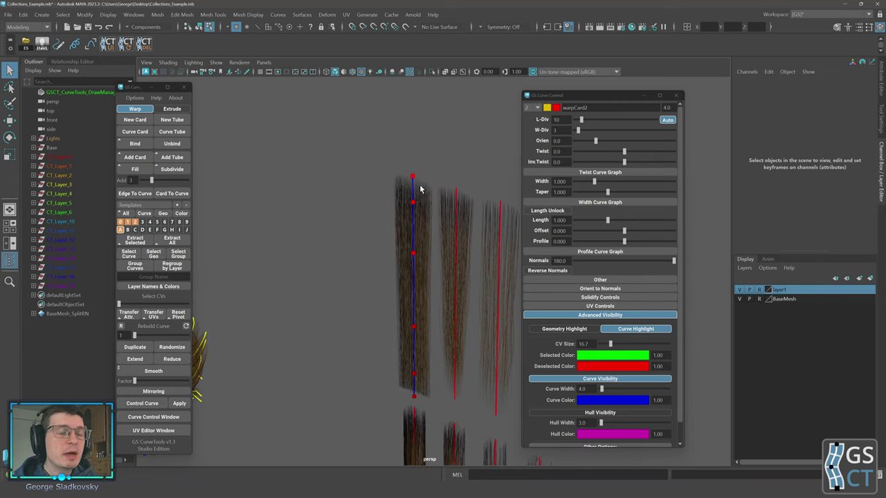
drag(423, 170, 388, 173)
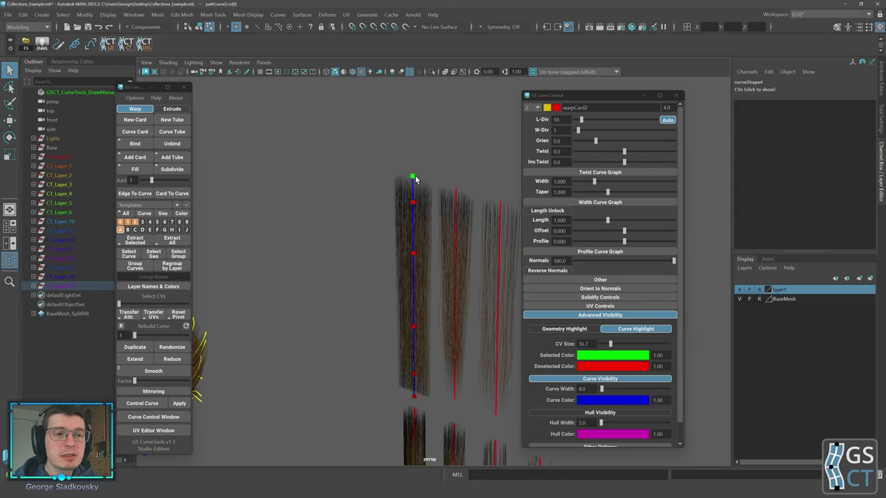
scroll(412, 173, up, 3)
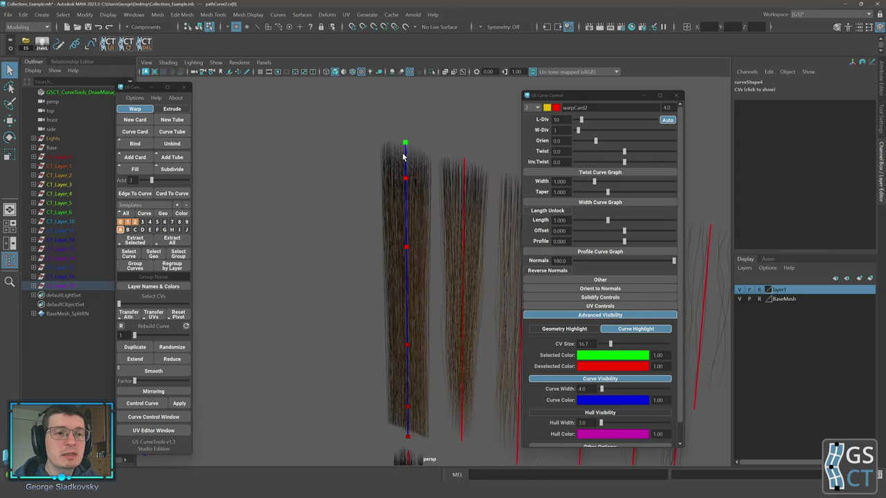
scroll(410, 165, down, 5)
click(408, 168)
drag(400, 187, 436, 364)
click(427, 241)
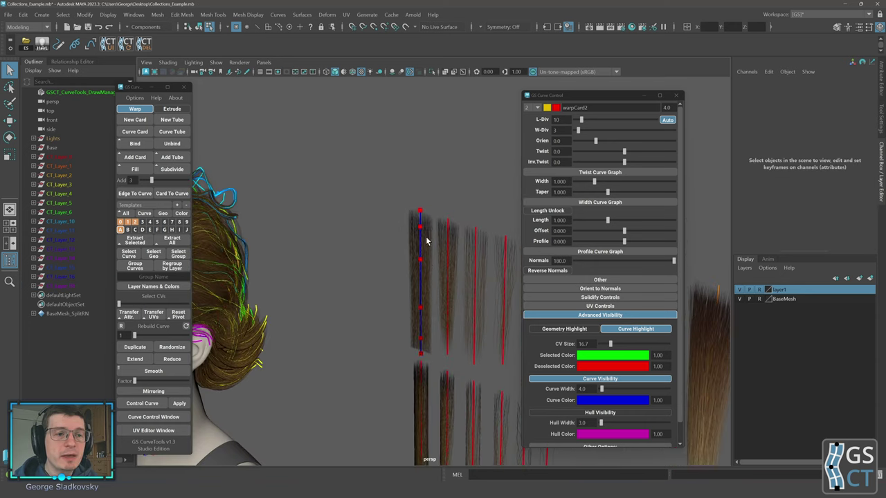
Select the card curve's top control vertex, raise the CV Size to 75.6, and clear the vertex selection
scroll(422, 225, up, 2)
alt+middle_drag(341, 235, 512, 241)
alt+drag(291, 214, 283, 213)
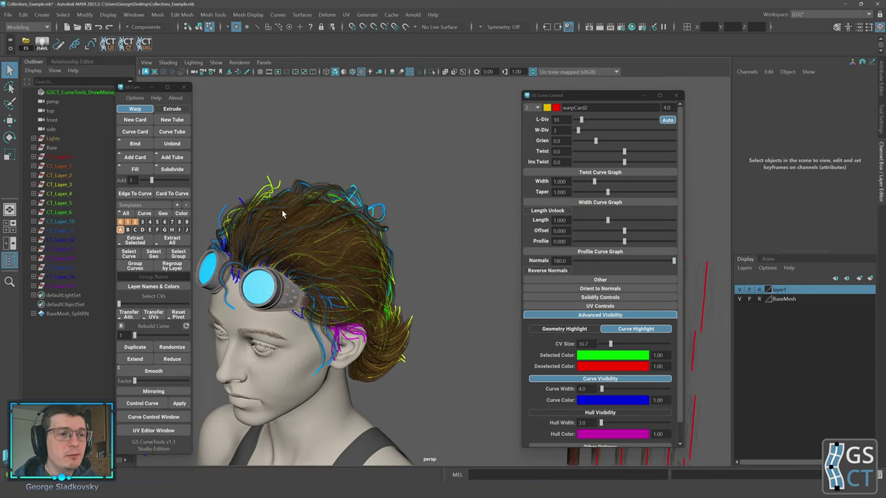
alt+middle_drag(407, 221, 262, 220)
drag(387, 213, 420, 206)
drag(610, 345, 651, 348)
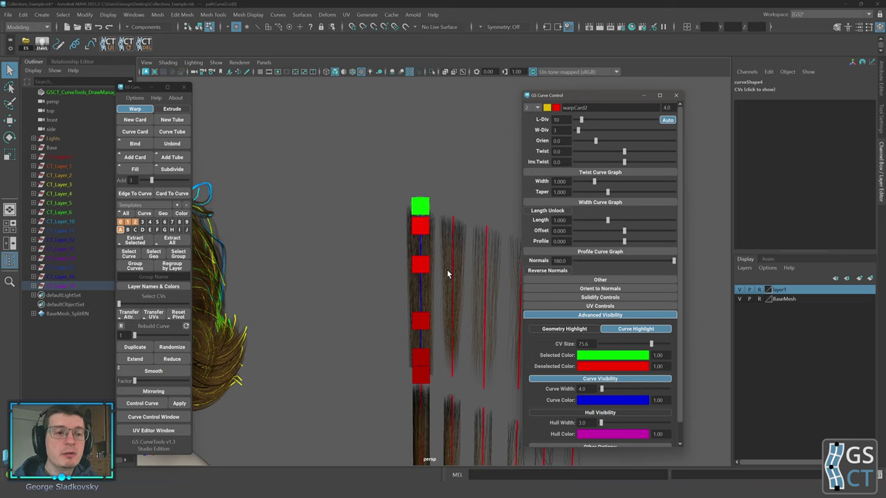
click(421, 264)
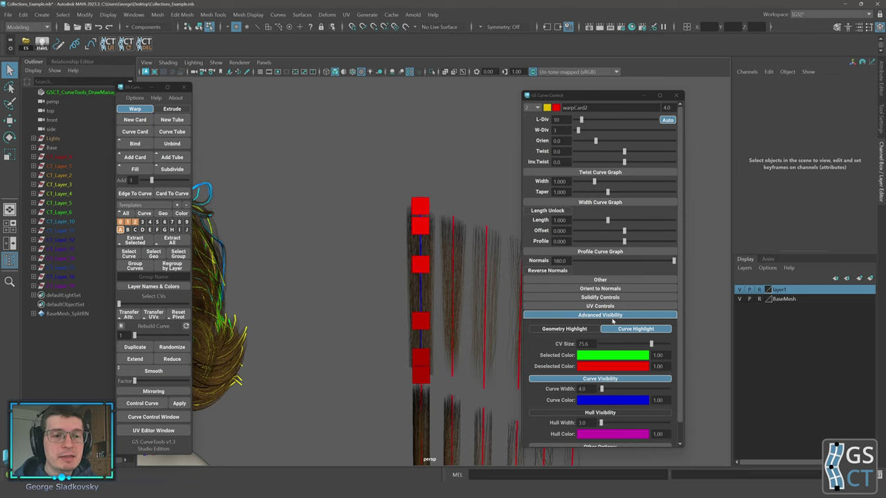
Turn Curve Highlight off and back on to compare the enlarged control vertices with the default display
click(635, 330)
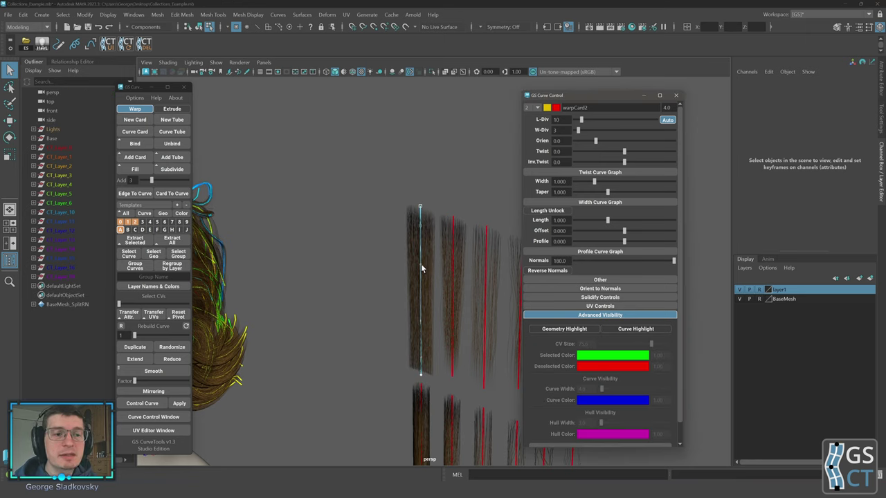
click(642, 331)
alt+drag(419, 265, 413, 275)
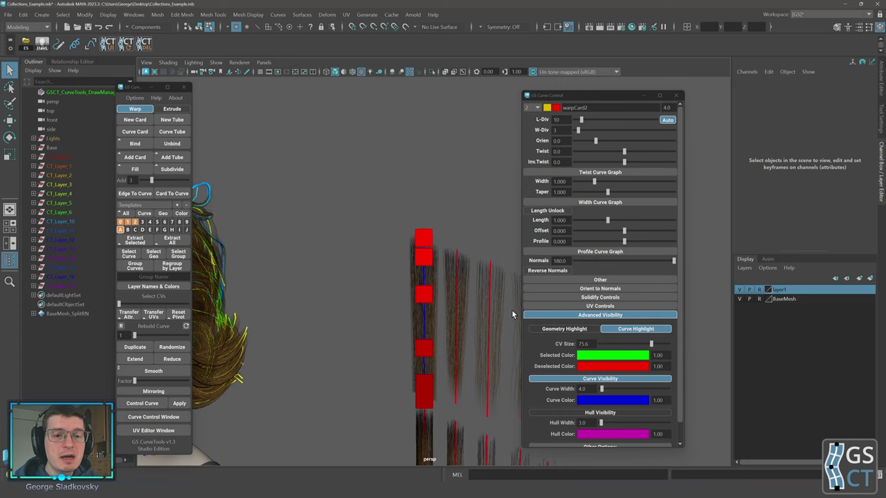
Try moving the card curve's second-lowest control vertex, and undo the move
drag(449, 315, 447, 311)
drag(409, 335, 429, 352)
key(w)
key(ctrl+z)
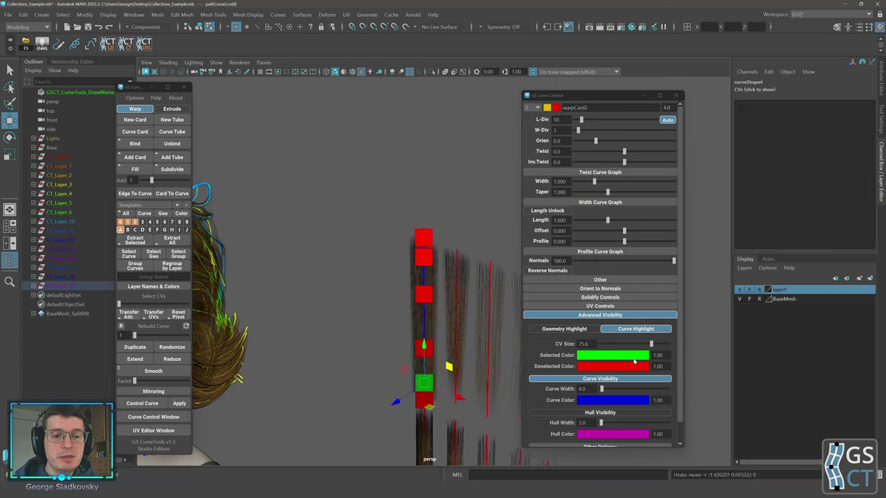
Reduce the CV Size to 14.4 and return to object selection on the card curve
drag(651, 344, 635, 344)
text(10.5)
key(Return)
alt+middle_drag(403, 267, 403, 211)
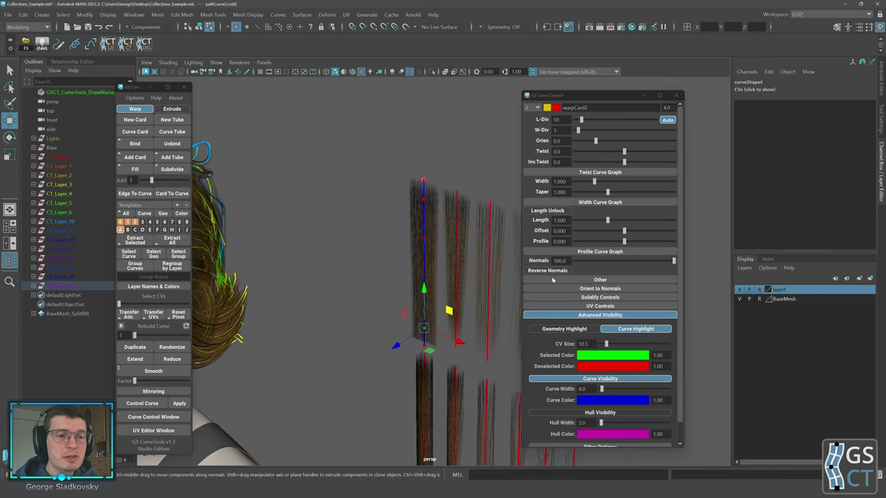
key(F8)
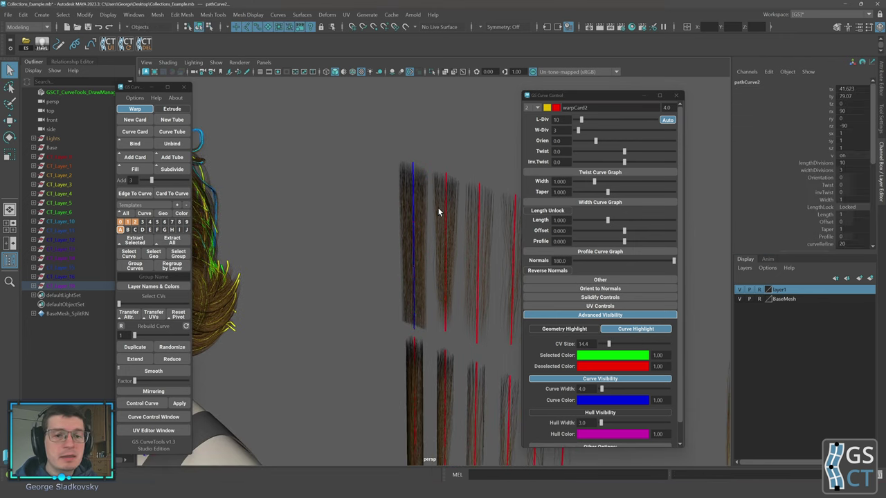
Turn off Curve Visibility for the highlighted card curve
alt+middle_drag(457, 220, 437, 222)
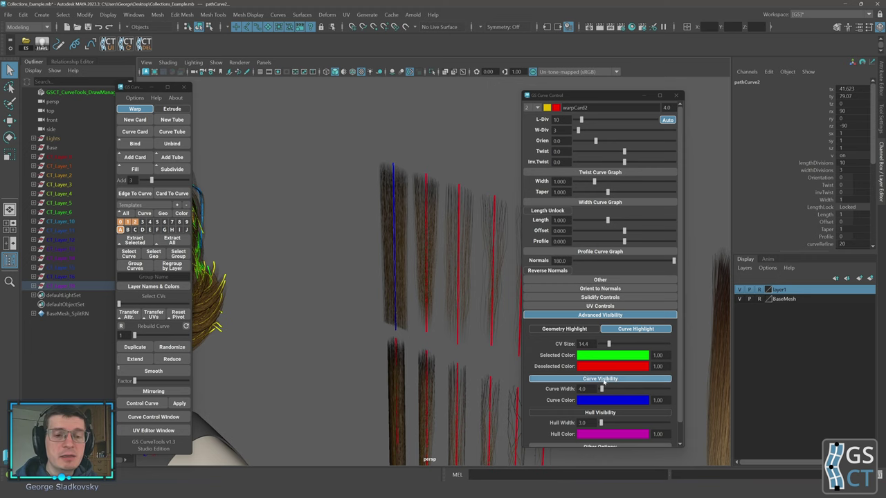
scroll(607, 367, down, 1)
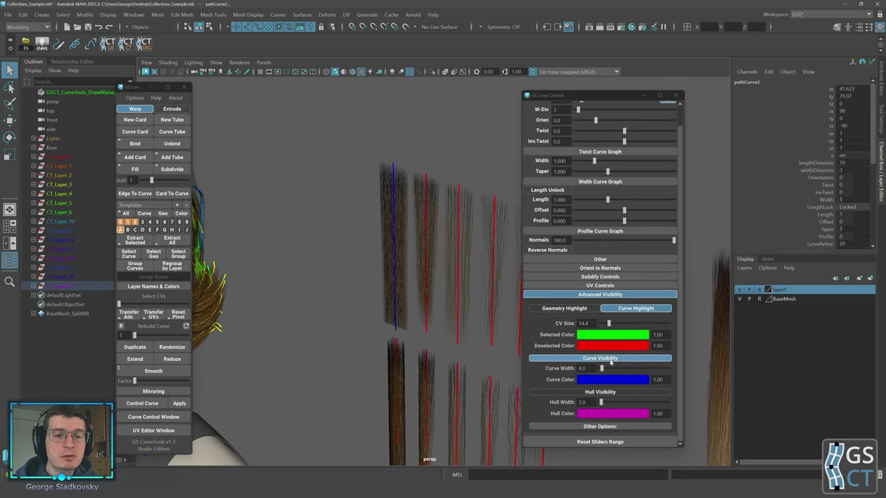
click(610, 361)
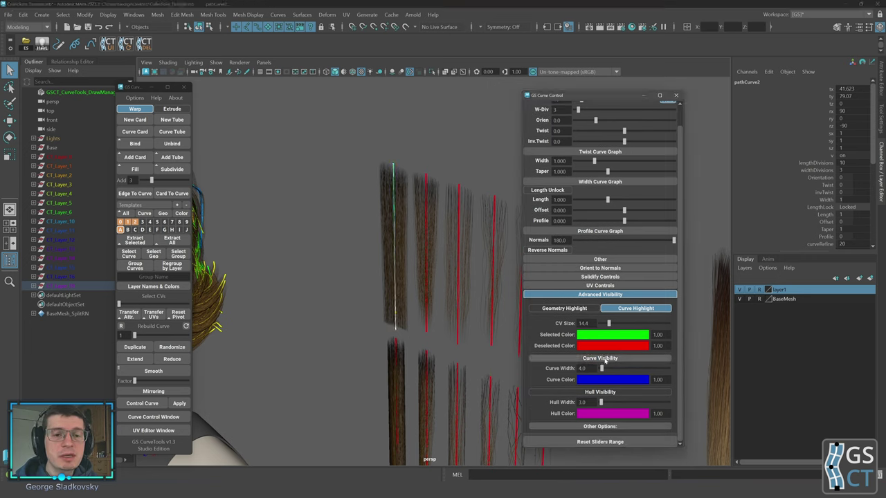
Bend the first sample card by moving its control vertices one by one, undo the moves and return to object selection
alt+middle_drag(384, 235, 395, 238)
key(F8)
mouse_move(393, 213)
mouse_down()
mouse_move(414, 232)
mouse_move(397, 229)
mouse_up()
key(w)
key(ctrl+z)
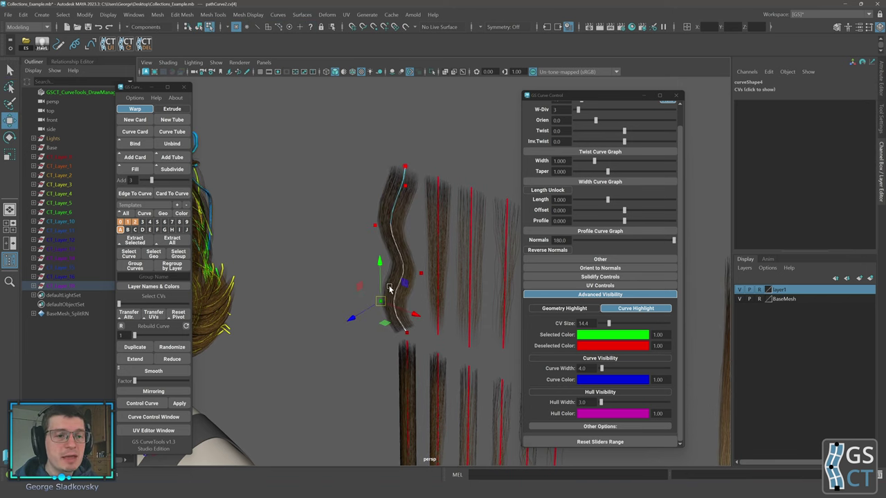
drag(379, 302, 392, 300)
key(ctrl+z)
key(ctrl+z)
key(ctrl+z)
key(ctrl+z)
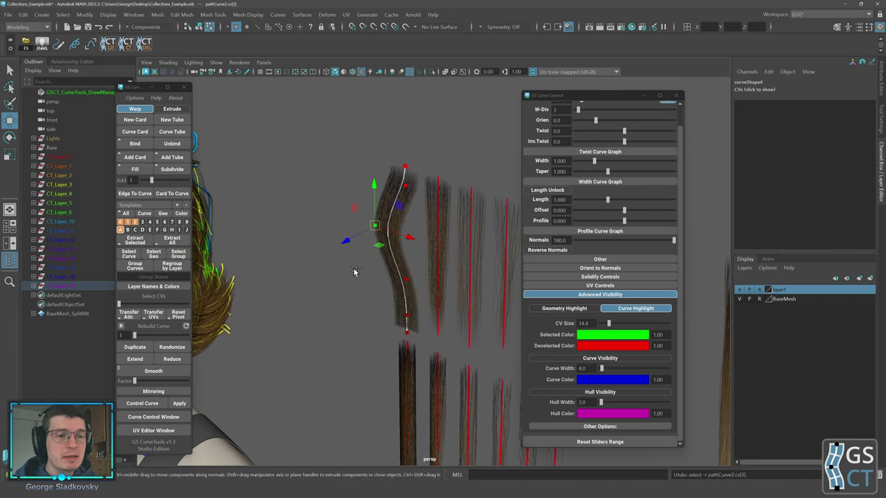
right_drag(336, 222, 358, 214)
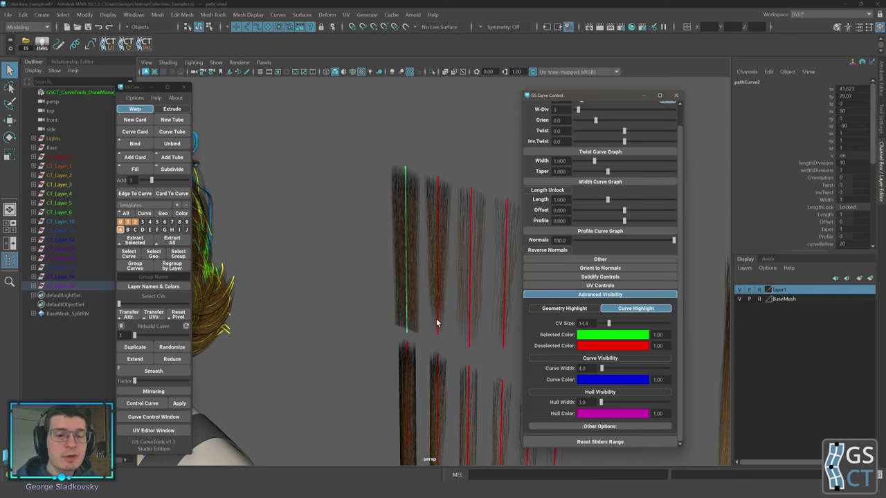
alt+middle_drag(437, 323, 472, 329)
drag(445, 312, 436, 318)
alt+middle_drag(435, 317, 435, 321)
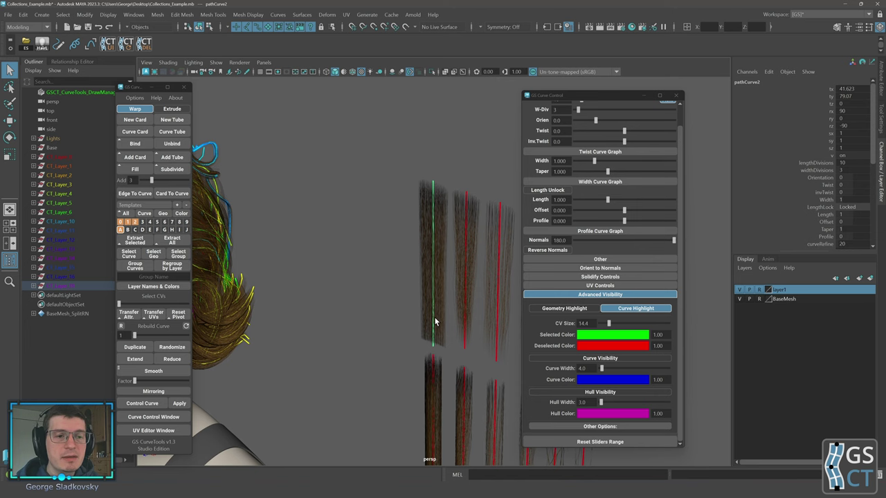
mouse_move(443, 307)
alt+mouse_down()
mouse_move(464, 308)
mouse_move(455, 310)
alt+mouse_up()
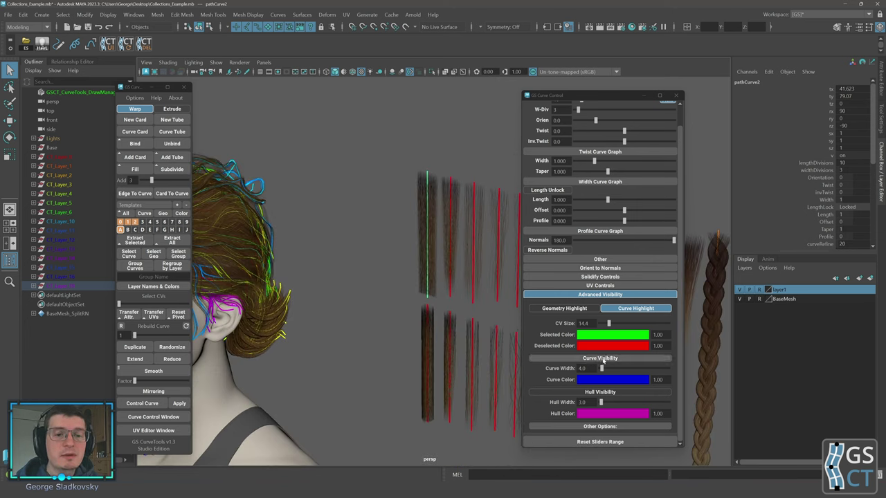
Select the curve of a curly strand at the back of the head's crown and switch to component selection
alt+drag(293, 271, 416, 307)
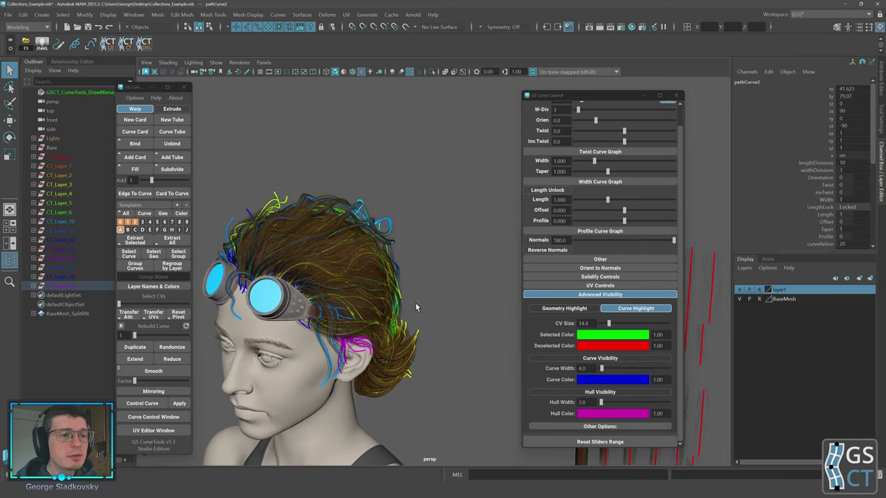
click(380, 225)
alt+drag(398, 239, 311, 289)
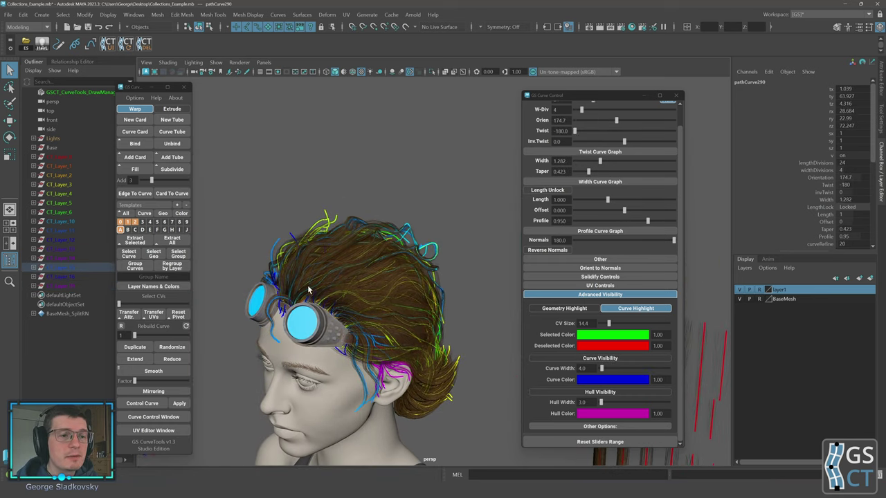
scroll(436, 273, up, 4)
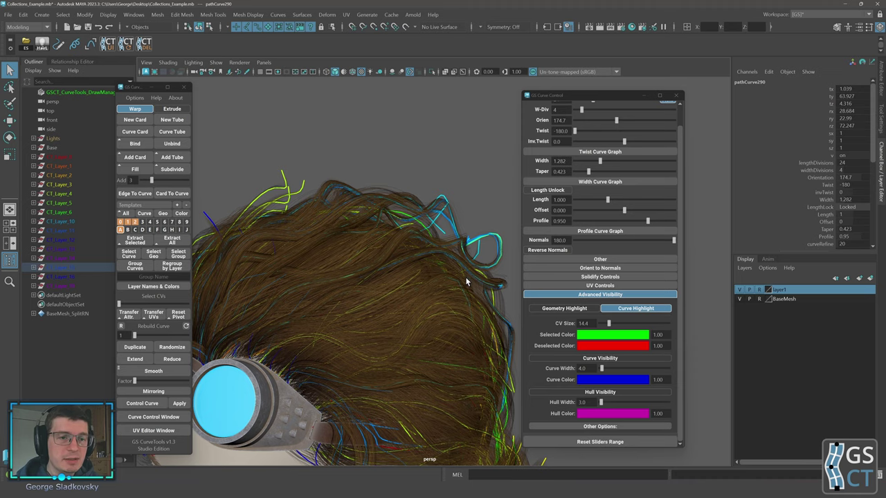
scroll(466, 284, down, 1)
scroll(466, 283, down, 1)
key(F8)
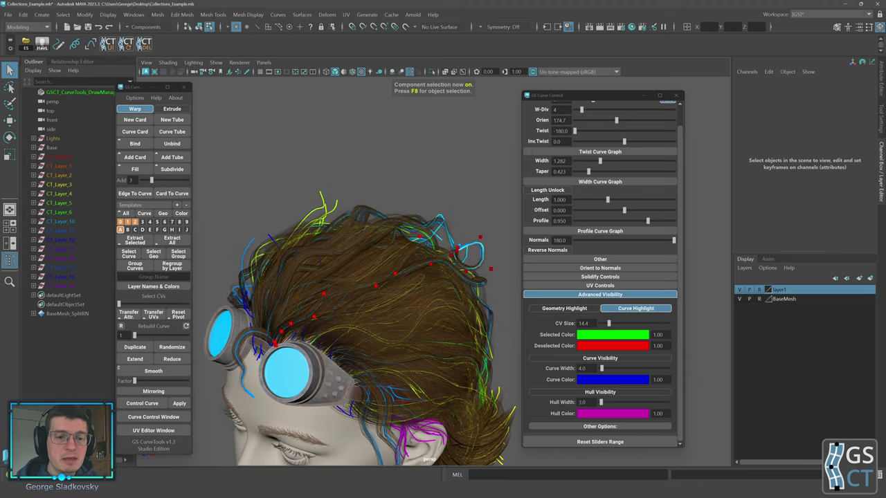
Turn on Hull Visibility for the strand's curve
alt+drag(476, 256, 300, 327)
alt+drag(395, 297, 284, 280)
alt+drag(479, 312, 401, 305)
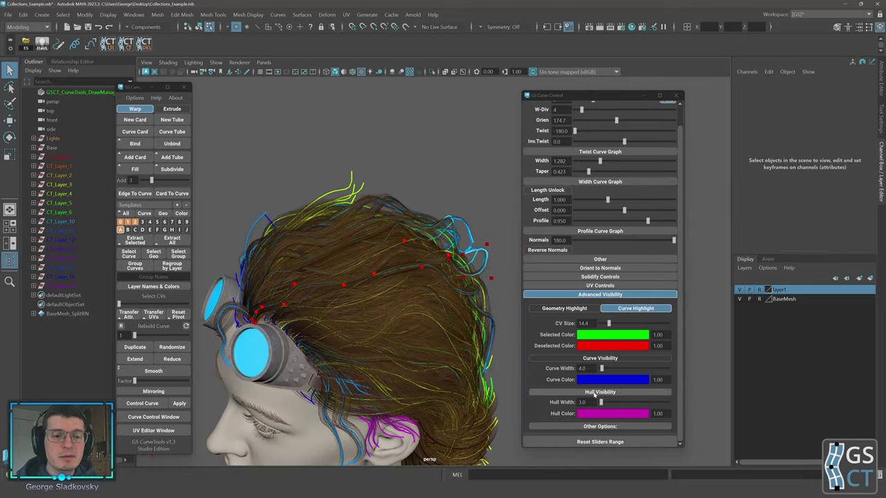
click(594, 392)
mouse_move(498, 326)
alt+mouse_down()
mouse_move(444, 338)
mouse_move(441, 319)
mouse_move(419, 318)
alt+mouse_up()
scroll(408, 311, up, 4)
Select several control vertices in the middle of the strand's curve to check how the hull segments are colored
click(418, 272)
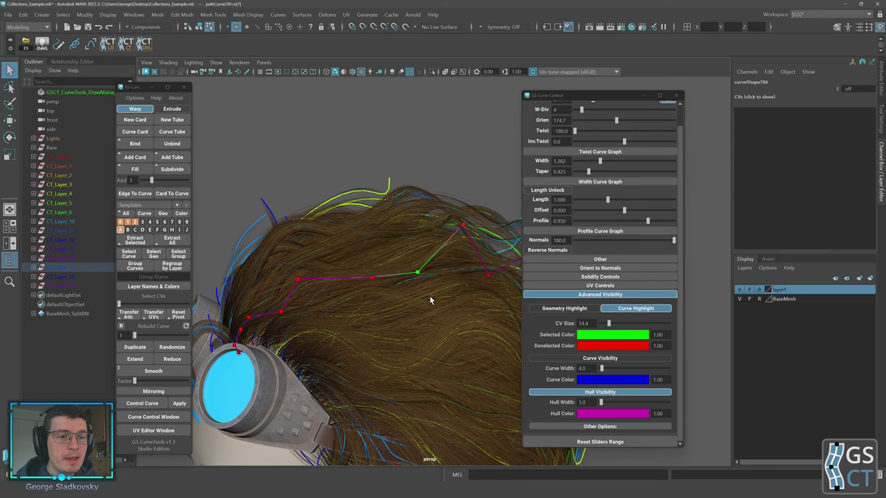
click(487, 275)
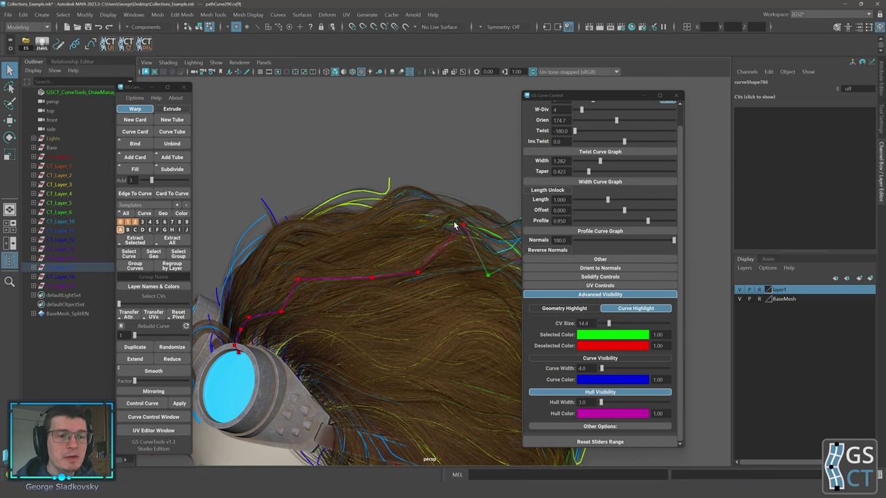
shift+drag(471, 238, 475, 244)
shift+drag(407, 266, 433, 301)
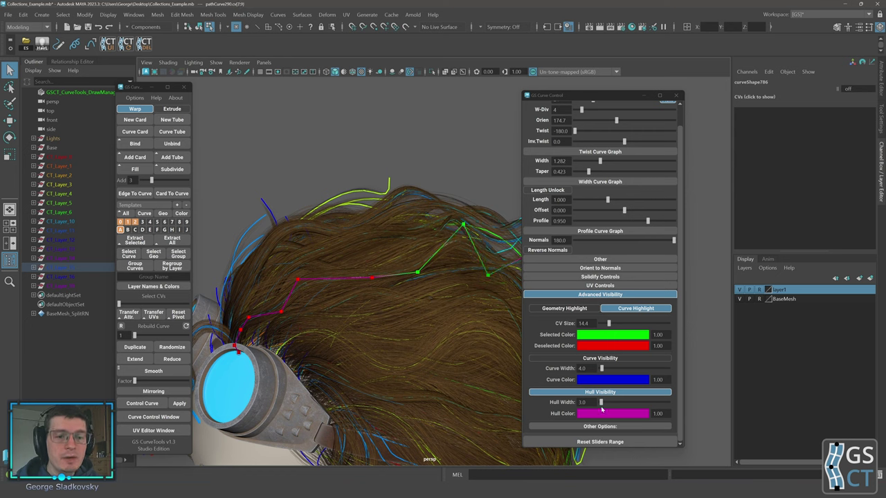
shift+click(372, 277)
Try moving the strand's selected control vertices, and undo the move
alt+drag(374, 280, 385, 325)
alt+drag(464, 333, 422, 285)
alt+drag(461, 282, 386, 159)
key(w)
alt+middle_drag(373, 259, 416, 286)
key(ctrl+z)
Turn Geometry Highlight on and off again to compare the strand's card with its hull
click(565, 312)
alt+drag(446, 308, 448, 256)
click(565, 311)
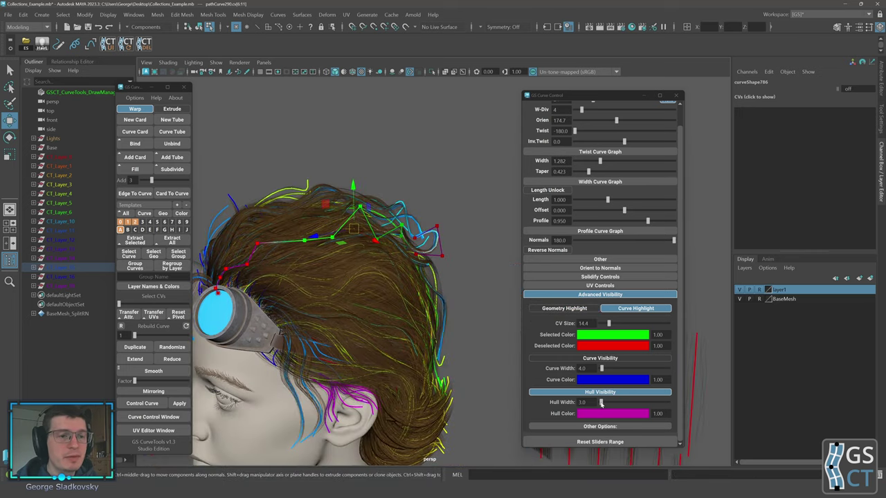
Set the Hull Width to 7.0 and expand Other Options under Advanced Visibility
mouse_move(600, 403)
mouse_down()
mouse_move(612, 405)
mouse_move(604, 406)
mouse_up()
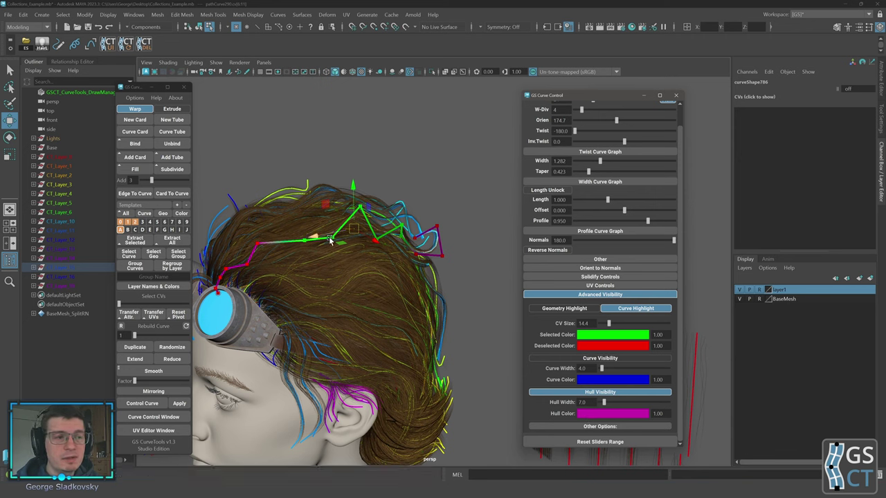
click(599, 427)
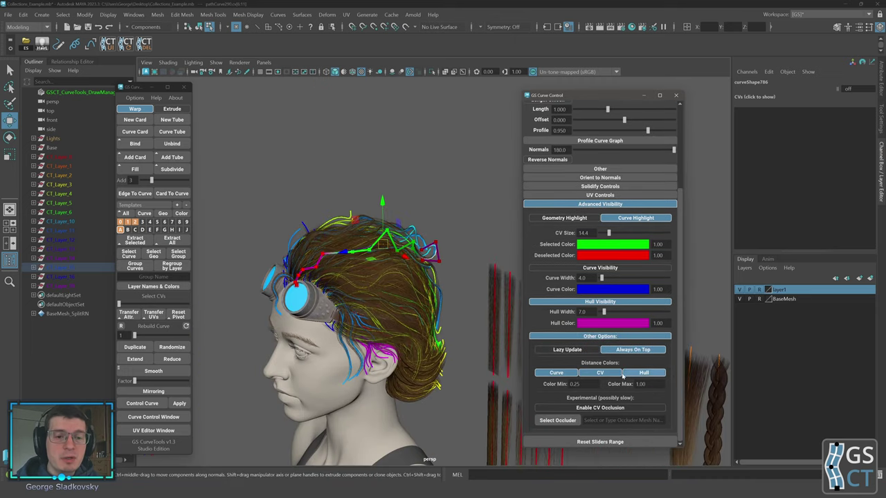
scroll(585, 360, down, 3)
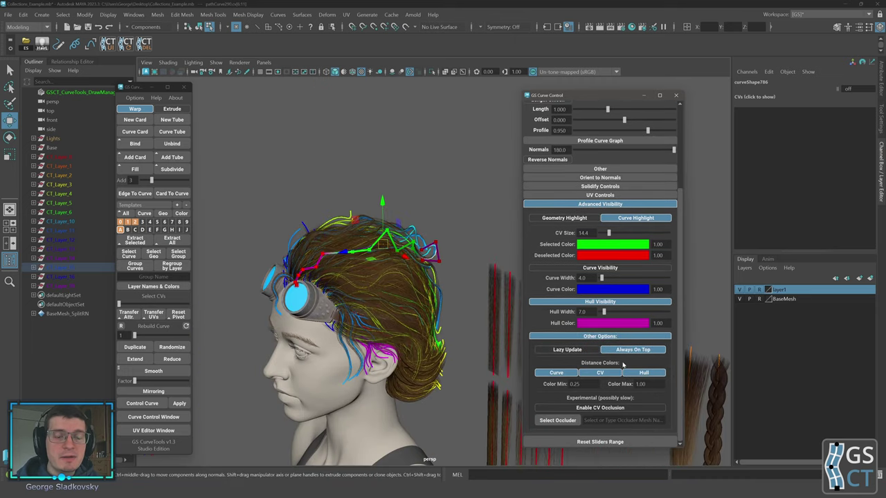
Return to object selection and deselect the strand's curve
scroll(475, 300, up, 5)
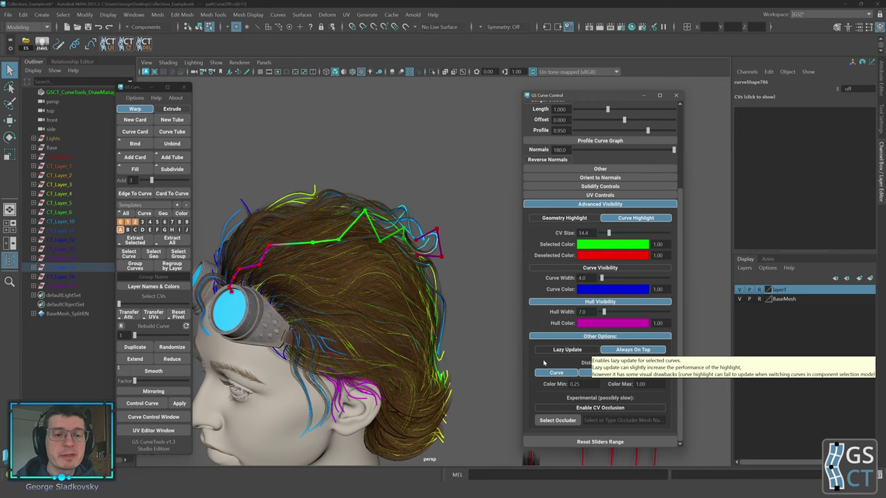
alt+drag(408, 252, 458, 276)
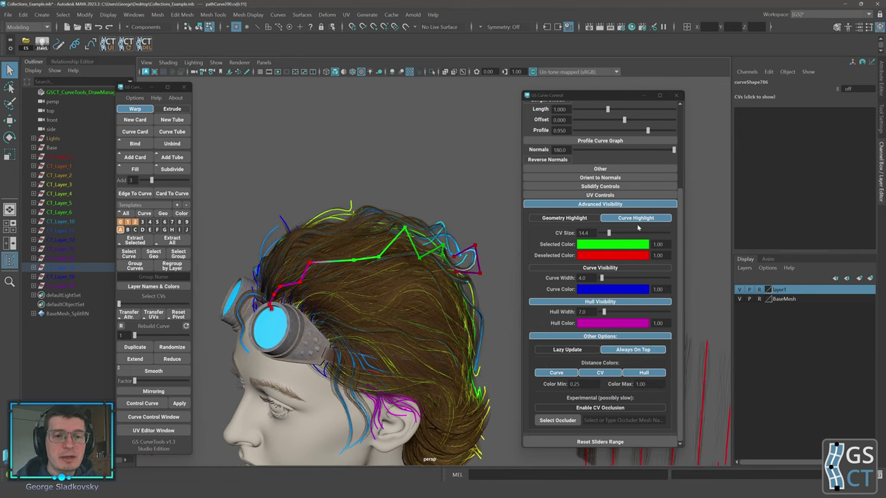
right_drag(451, 221, 485, 204)
click(503, 243)
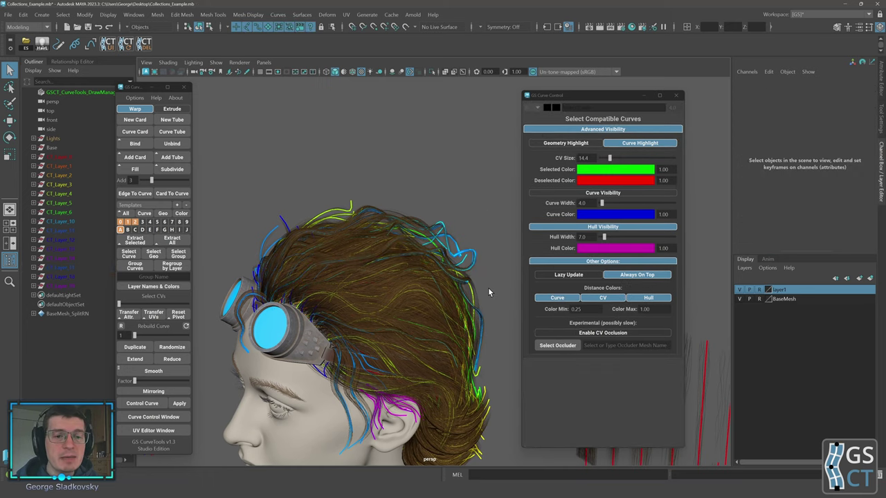
Select a strand curve at the back of the head and toggle Lazy Update on and off in the Other Options
click(477, 260)
scroll(569, 354, down, 5)
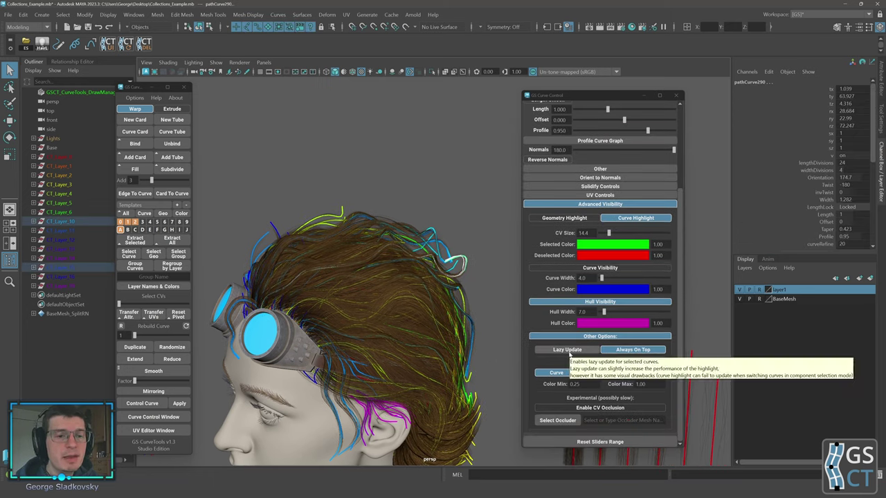
click(569, 351)
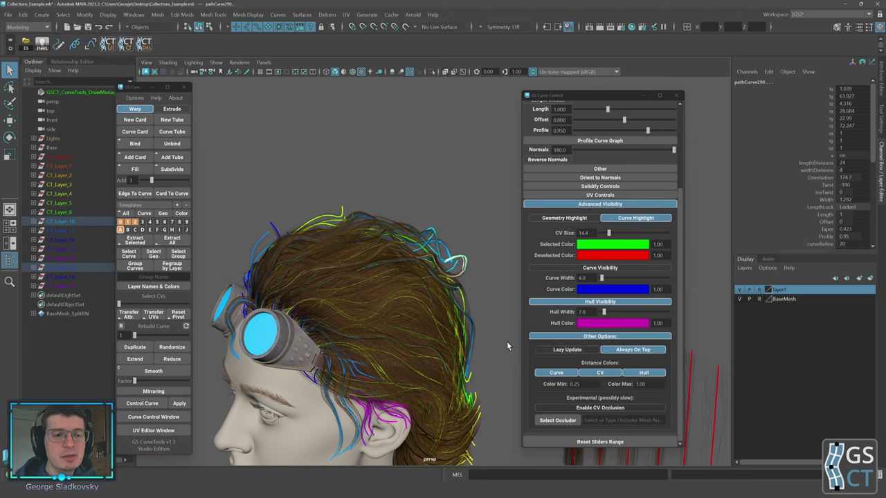
click(568, 350)
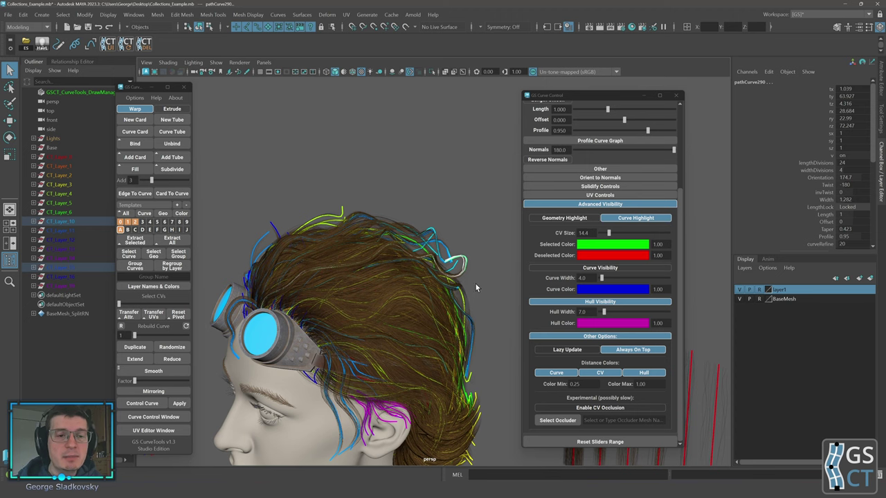
Show the selected strand's control vertices in component mode and turn off Always On Top
key(F8)
alt+right_drag(476, 279, 462, 289)
alt+middle_drag(462, 288, 480, 297)
mouse_move(480, 297)
alt+mouse_down()
mouse_move(464, 305)
mouse_move(483, 320)
alt+mouse_up()
click(633, 350)
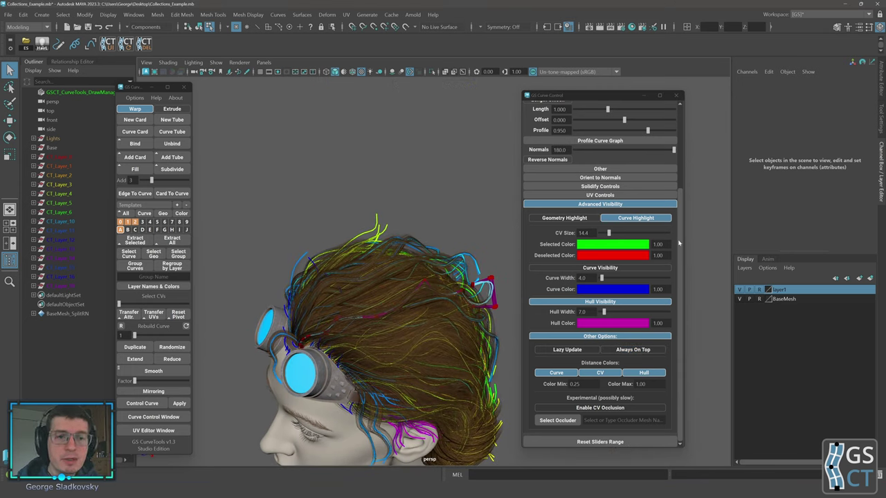
Select control vertices on the strand to check how the hair hides its hull, and turn Always On Top back on
scroll(439, 261, up, 4)
alt+middle_drag(428, 282, 441, 246)
drag(329, 317, 372, 320)
alt+middle_drag(422, 303, 395, 308)
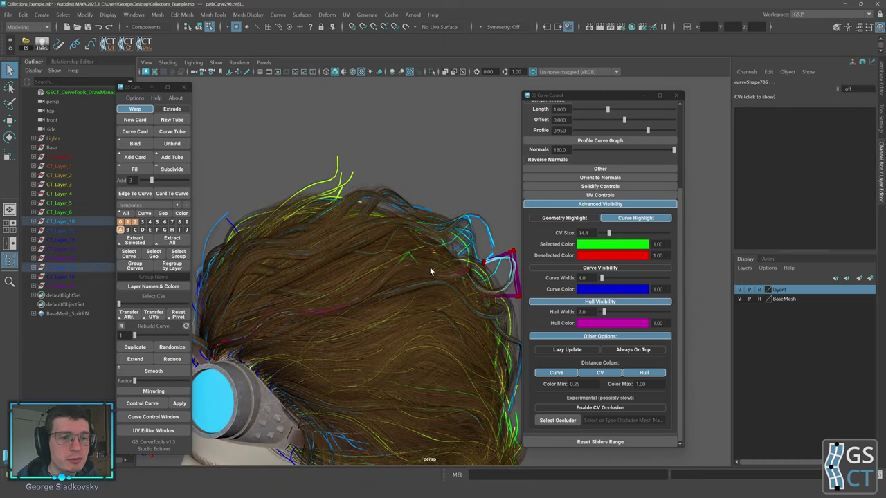
alt+drag(430, 271, 445, 290)
click(486, 303)
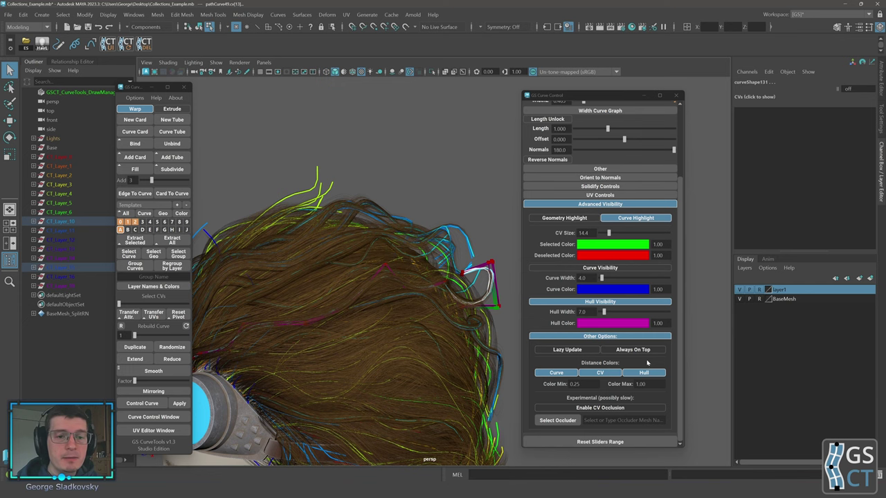
click(629, 351)
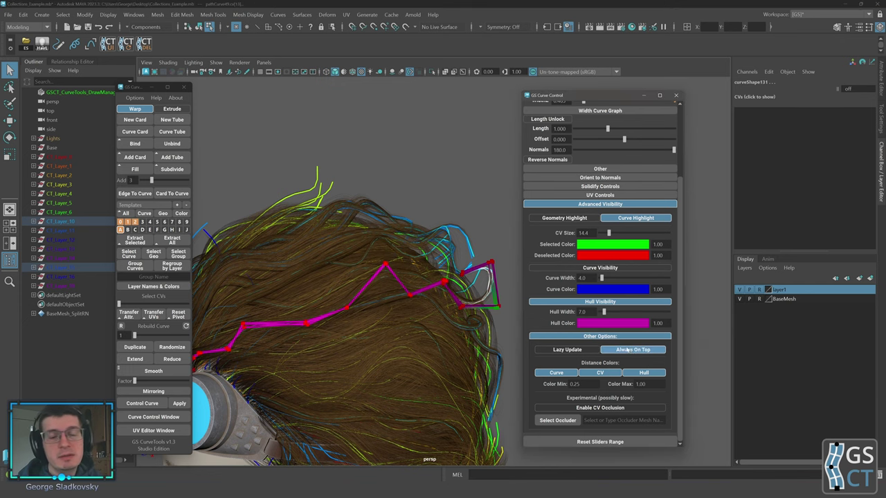
Examine the distance-based shading of the strand's hull and control vertices from several angles, and clear the vertex selection
alt+drag(443, 284, 467, 297)
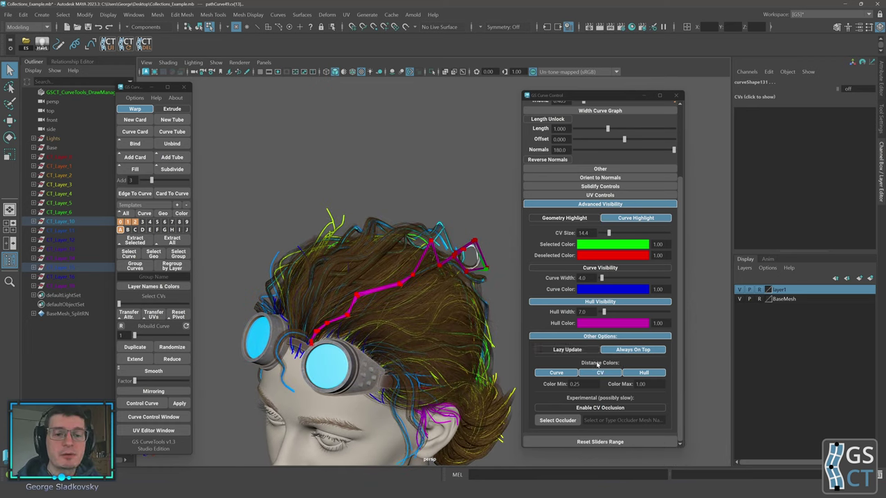
mouse_move(468, 249)
alt+mouse_down()
mouse_move(457, 277)
mouse_move(454, 261)
mouse_move(466, 250)
alt+mouse_up()
click(469, 249)
click(462, 221)
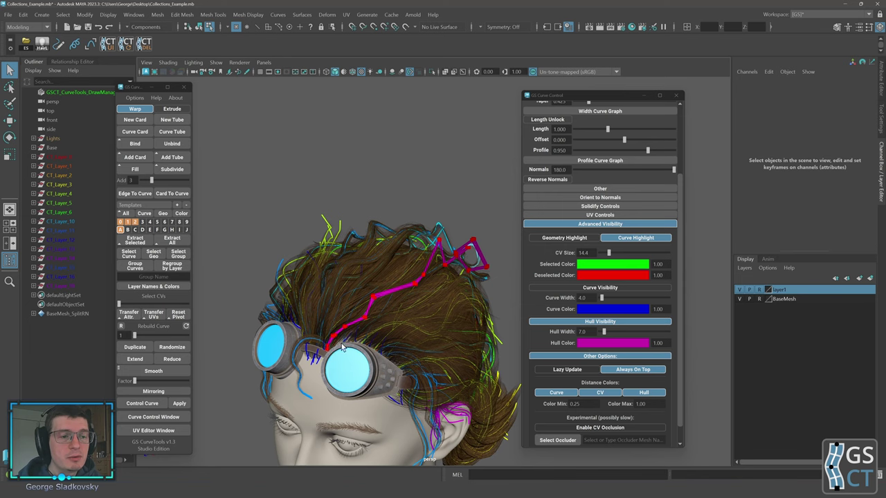
mouse_move(468, 270)
alt+mouse_down()
mouse_move(423, 297)
mouse_move(460, 305)
mouse_move(453, 268)
mouse_move(386, 270)
mouse_move(386, 254)
mouse_move(366, 252)
mouse_move(396, 253)
mouse_move(448, 277)
mouse_move(397, 272)
mouse_move(431, 287)
mouse_move(392, 267)
mouse_move(334, 315)
mouse_move(454, 279)
mouse_move(417, 263)
mouse_move(472, 276)
alt+mouse_up()
scroll(455, 279, down, 3)
scroll(455, 275, down, 3)
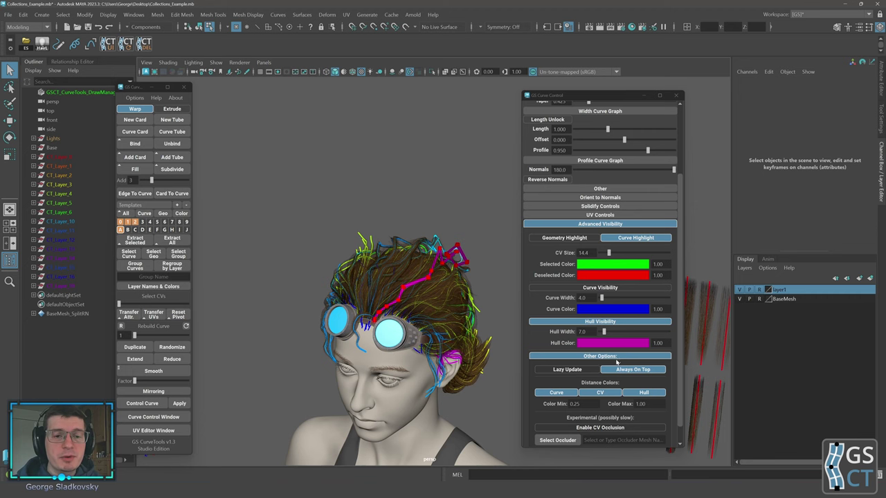
Turn Hull Visibility off and Curve Visibility on, and select a group of strands at the crown in object mode
click(600, 321)
click(592, 289)
right_drag(434, 210, 476, 194)
drag(465, 242, 439, 277)
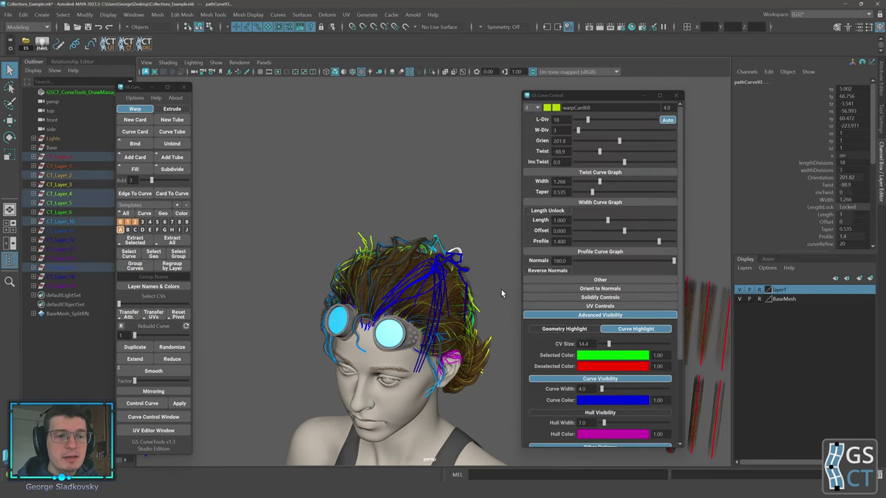
Toggle the Distance Colors options off and on to compare the shading of the selected curves
scroll(503, 293, up, 3)
scroll(604, 367, down, 6)
click(556, 402)
alt+drag(457, 298, 402, 278)
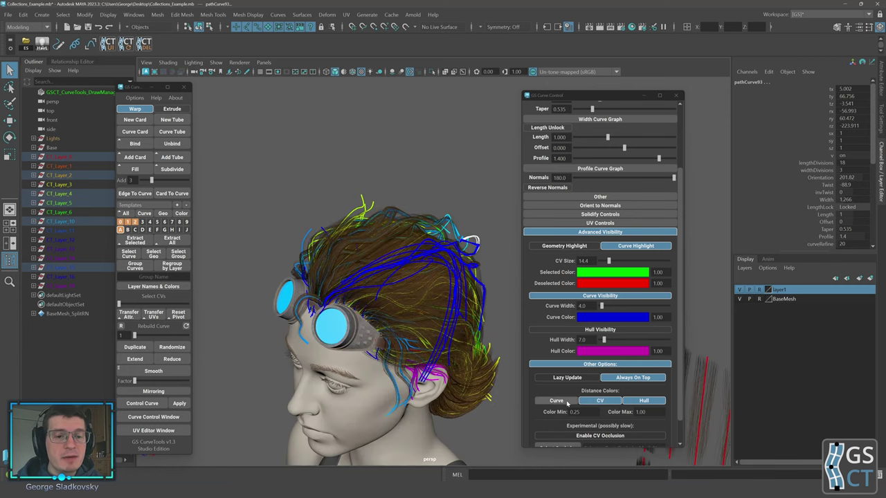
click(569, 403)
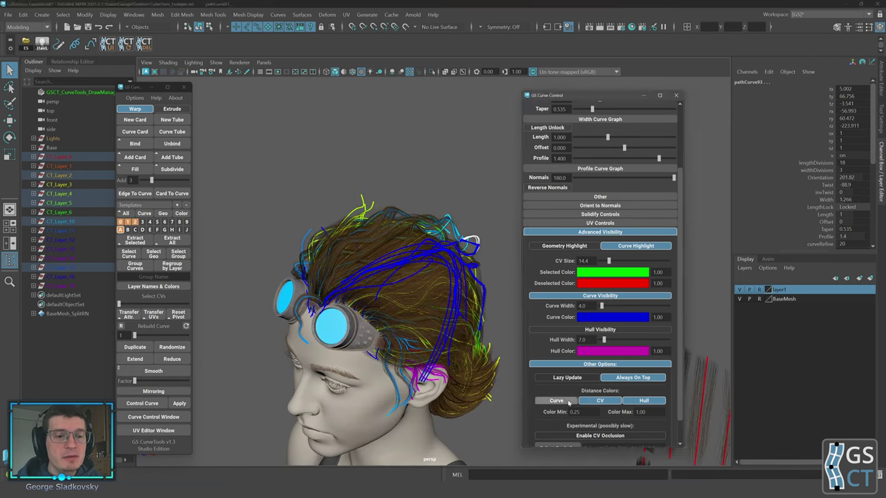
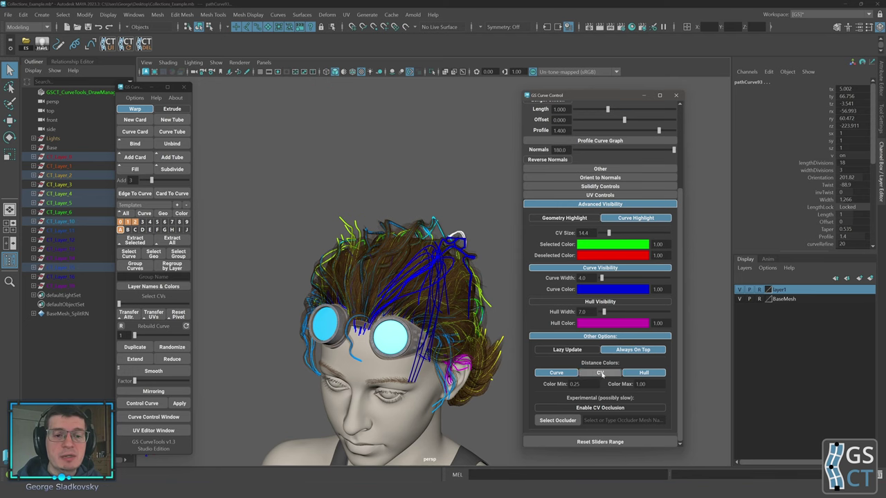
click(641, 375)
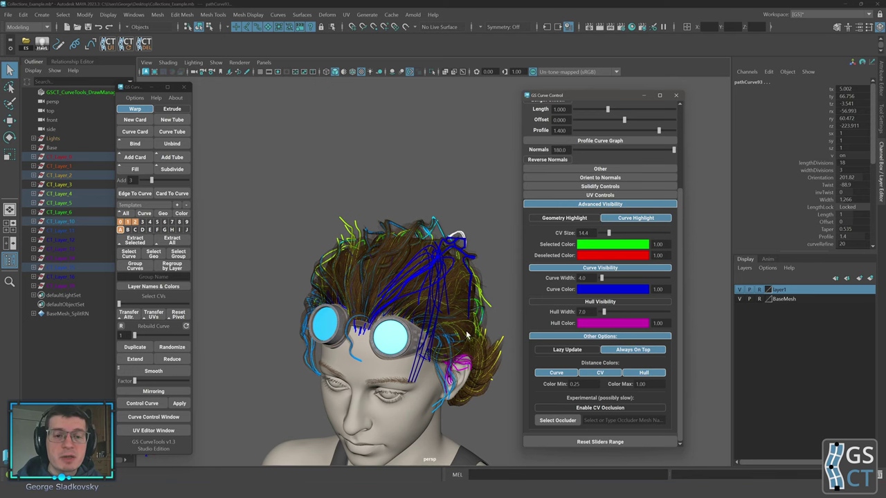
Set BaseMesh_Split:Body from the Base group as the occluder mesh and enable CV Occlusion
alt+drag(419, 281, 407, 273)
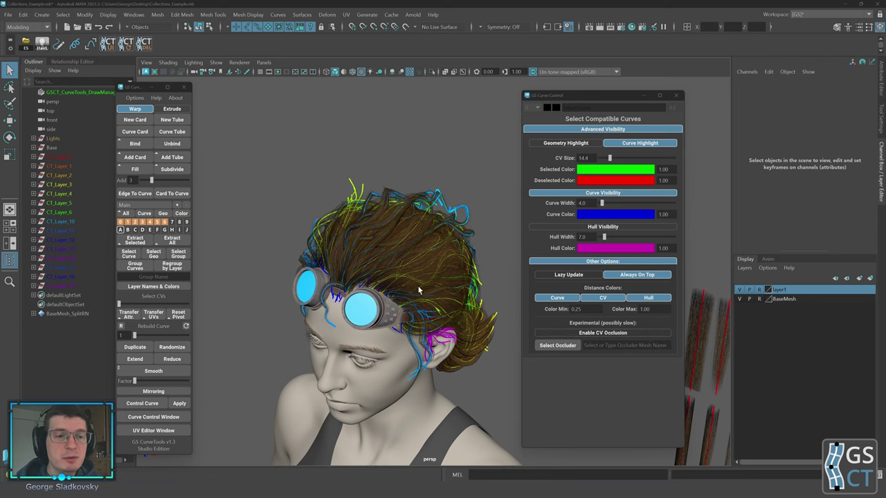
alt+drag(420, 290, 445, 301)
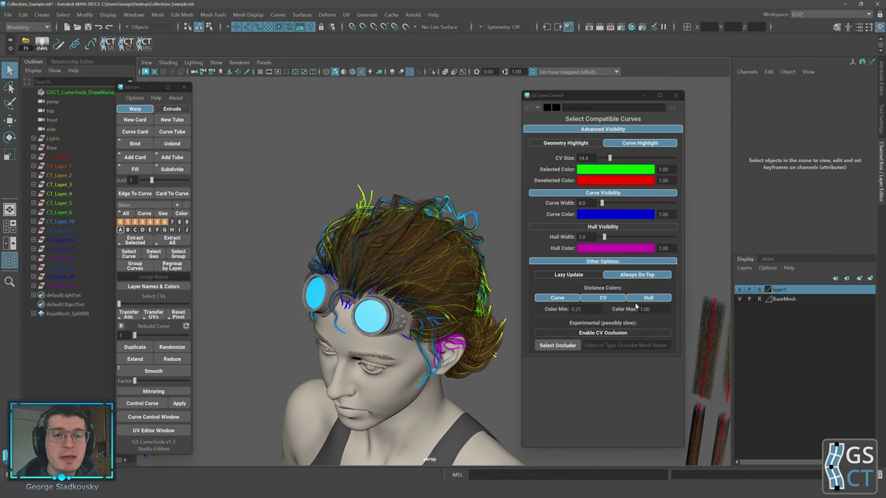
alt+drag(408, 253, 367, 244)
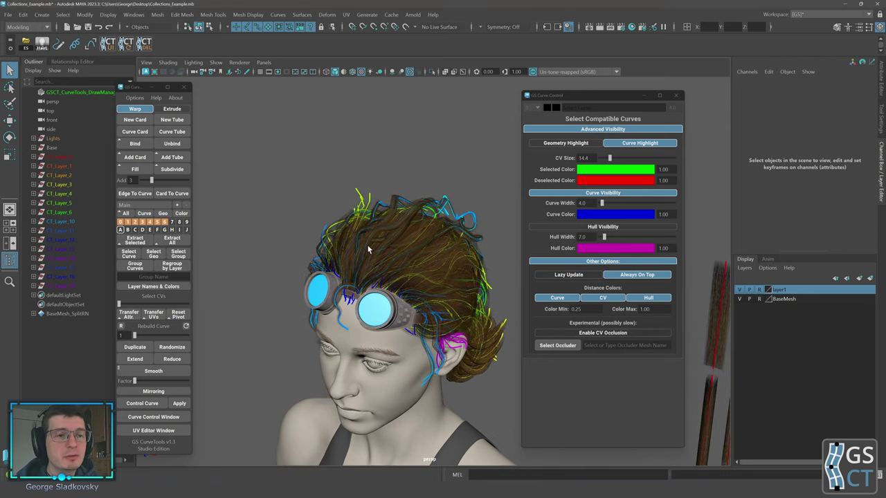
click(33, 148)
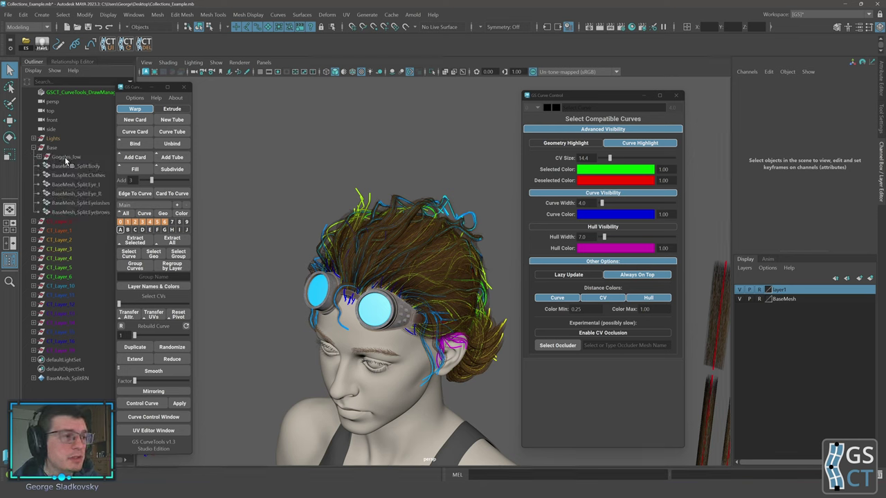
click(69, 166)
alt+middle_drag(351, 232, 342, 245)
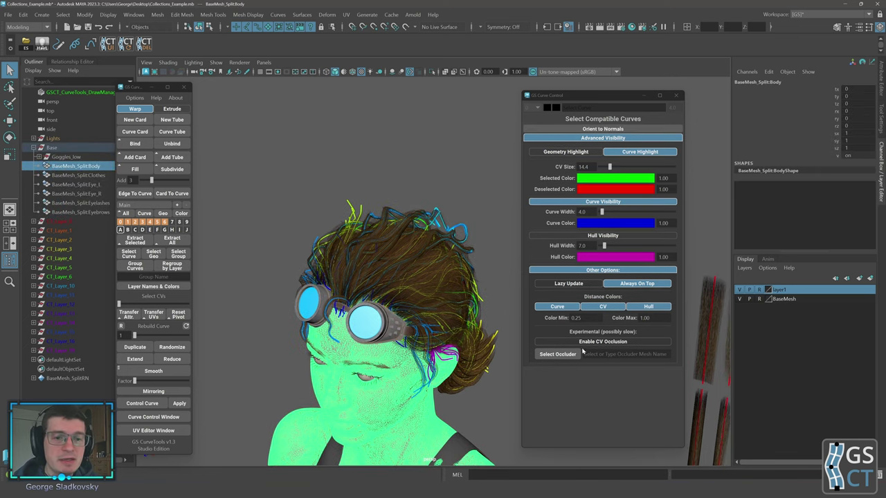
click(558, 354)
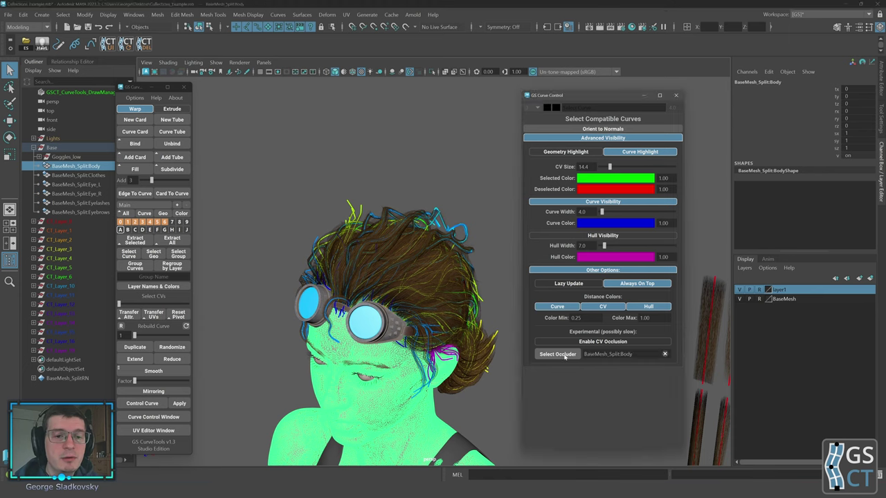
drag(634, 354, 584, 355)
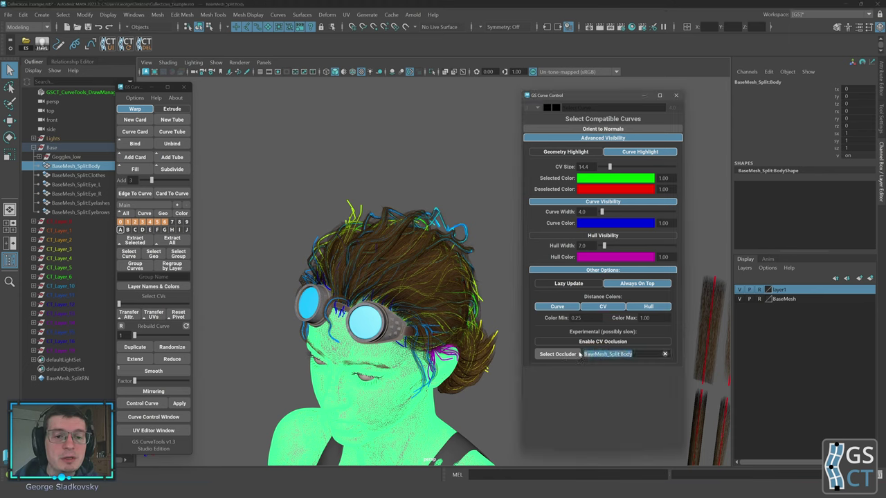
click(633, 368)
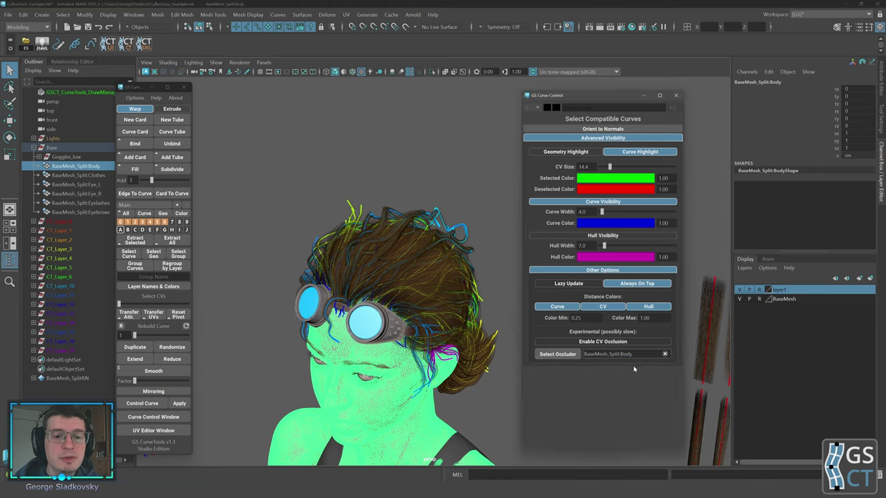
click(600, 341)
click(482, 222)
Select the strands across the crown, turn Curve Visibility off, and turn Hull Visibility on
scroll(472, 233, up, 3)
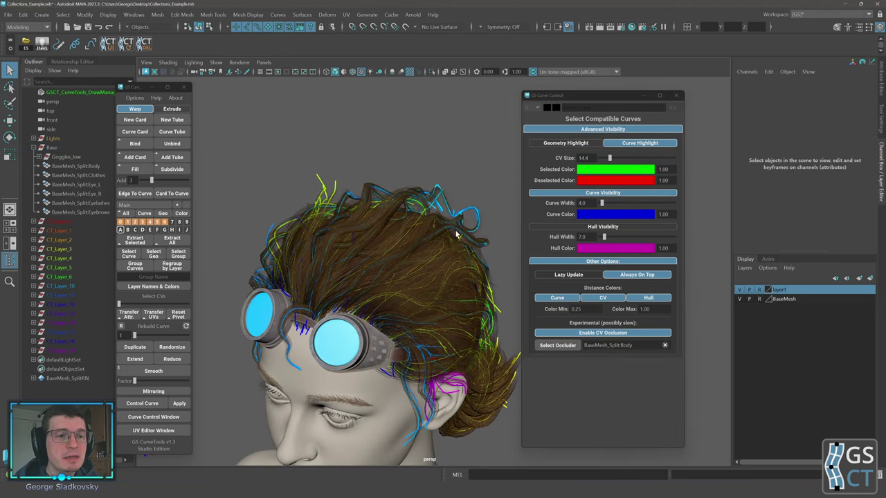
drag(421, 224, 440, 272)
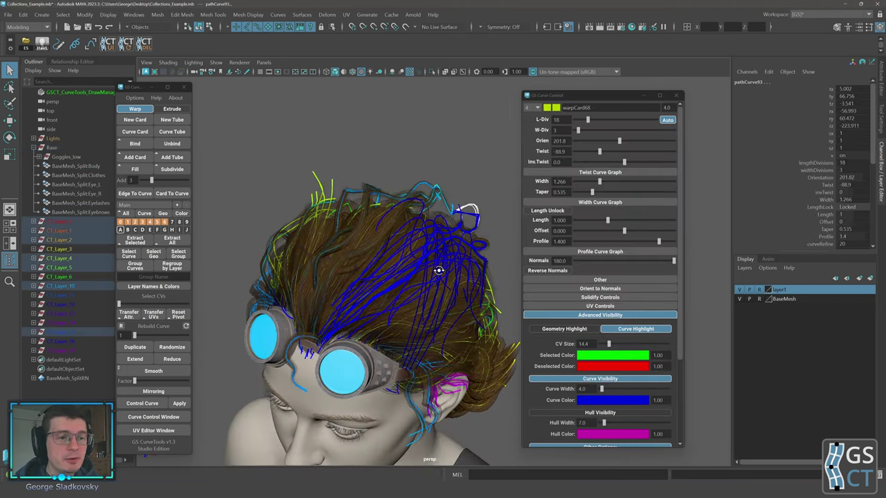
click(604, 378)
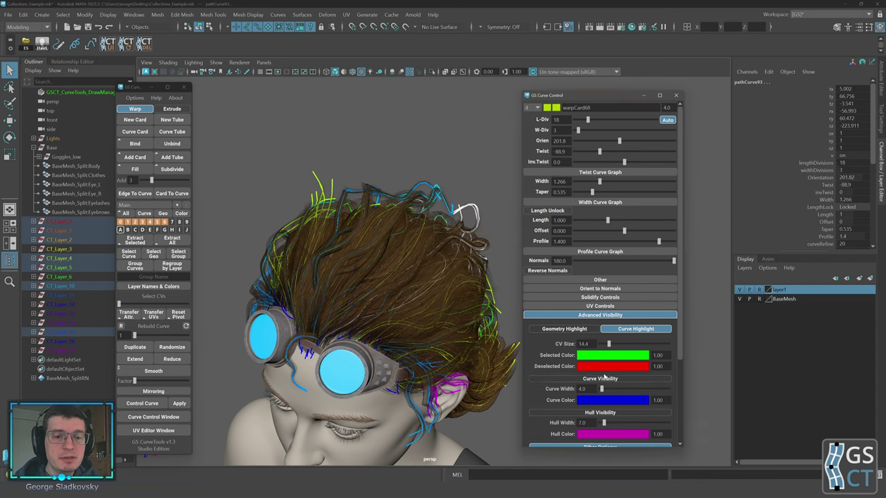
click(604, 412)
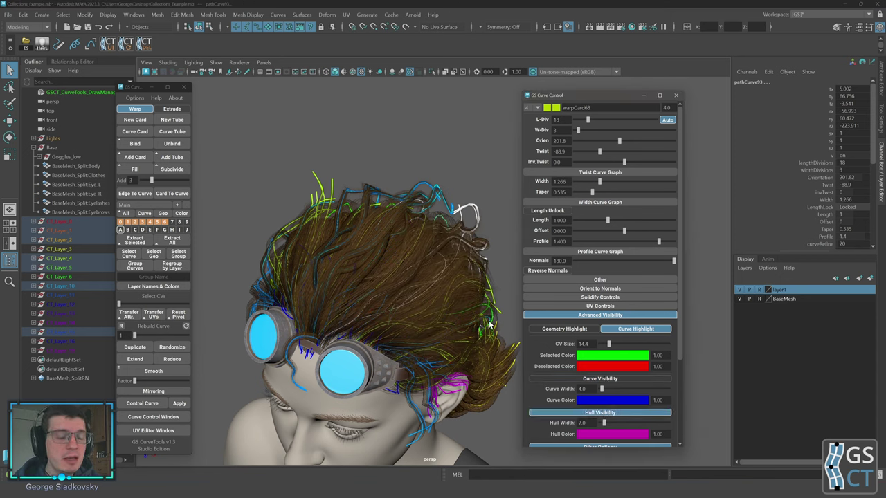
Show the selected strands' control vertices in component mode and turn off Hull Visibility
key(F8)
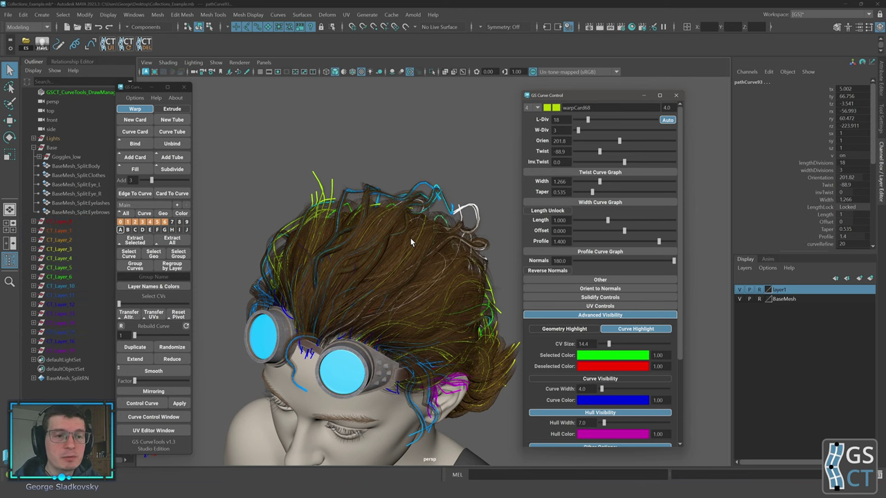
alt+drag(410, 238, 424, 292)
alt+drag(414, 358, 417, 339)
click(601, 413)
alt+drag(420, 306, 404, 284)
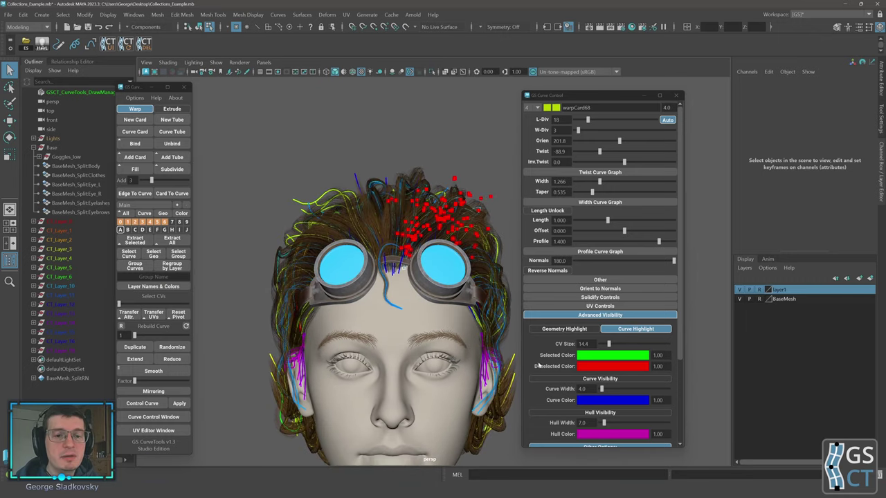
Check the control vertex occlusion from other angles, and return to object mode with nothing selected
alt+drag(443, 259, 421, 271)
scroll(609, 387, down, 5)
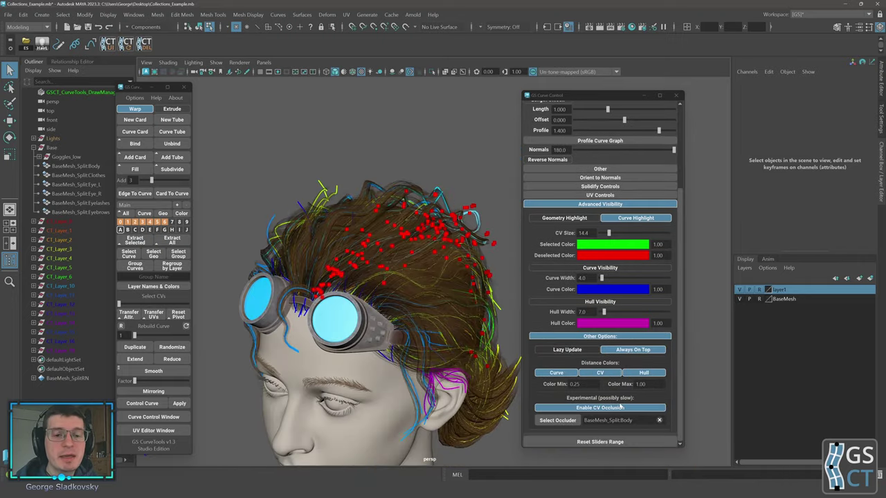
alt+drag(426, 318, 497, 252)
click(468, 155)
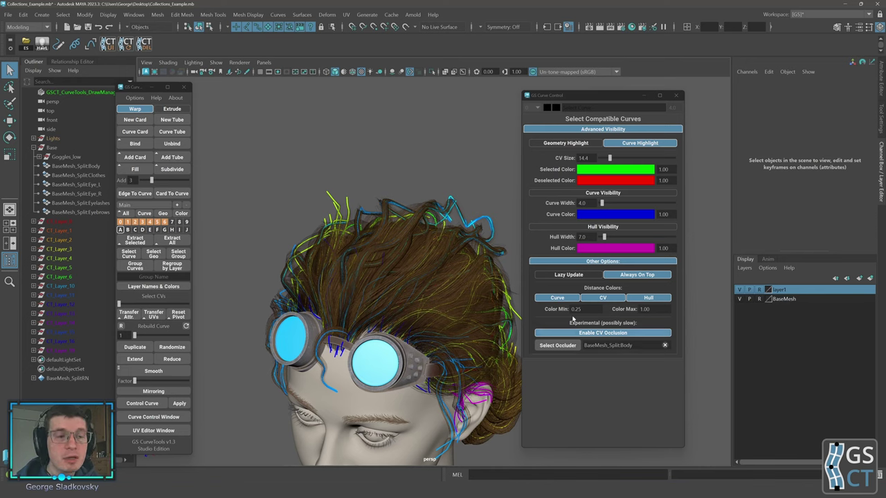
Select a single strand at the back of the crown, show its control vertices, and check their occlusion around the head
alt+drag(462, 327, 479, 267)
click(482, 264)
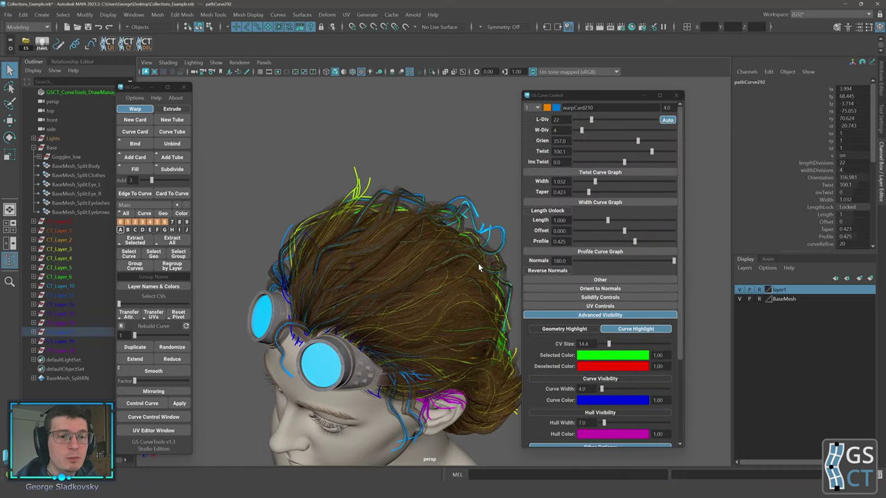
right_drag(462, 150, 434, 170)
alt+drag(433, 170, 468, 212)
alt+right_drag(469, 212, 603, 380)
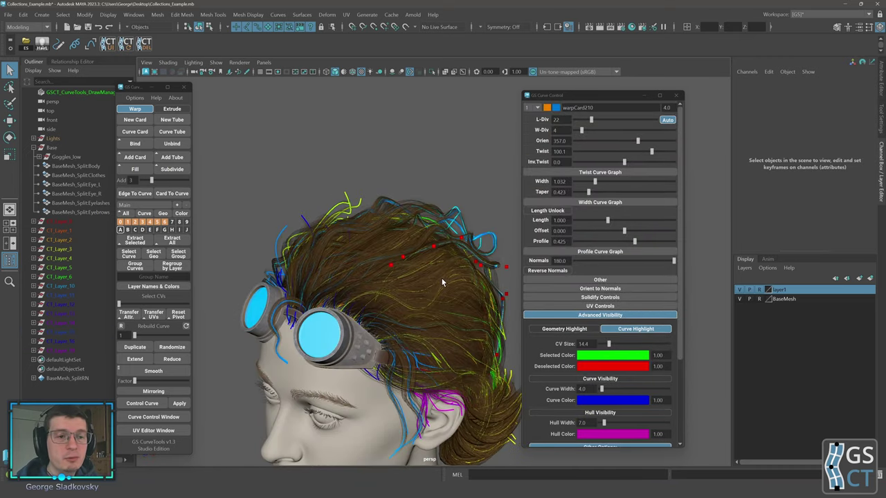
alt+drag(443, 283, 429, 286)
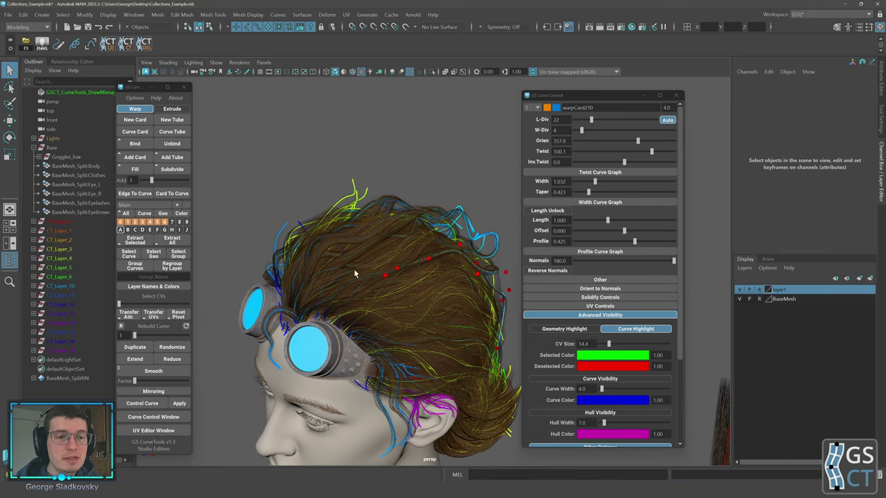
mouse_move(494, 274)
alt+mouse_down()
mouse_move(454, 277)
mouse_move(483, 271)
alt+mouse_up()
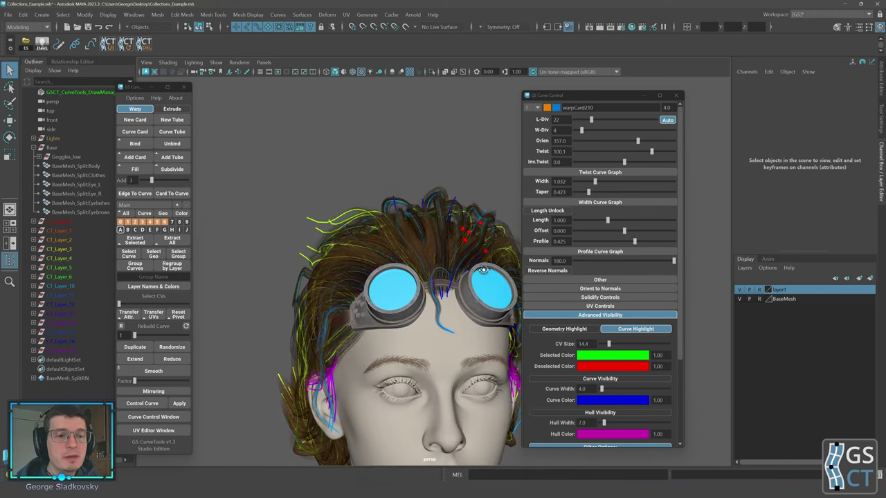
Clear the strand selection and toggle Curve Highlight off and back on several times
scroll(590, 402, down, 3)
alt+drag(452, 341, 429, 350)
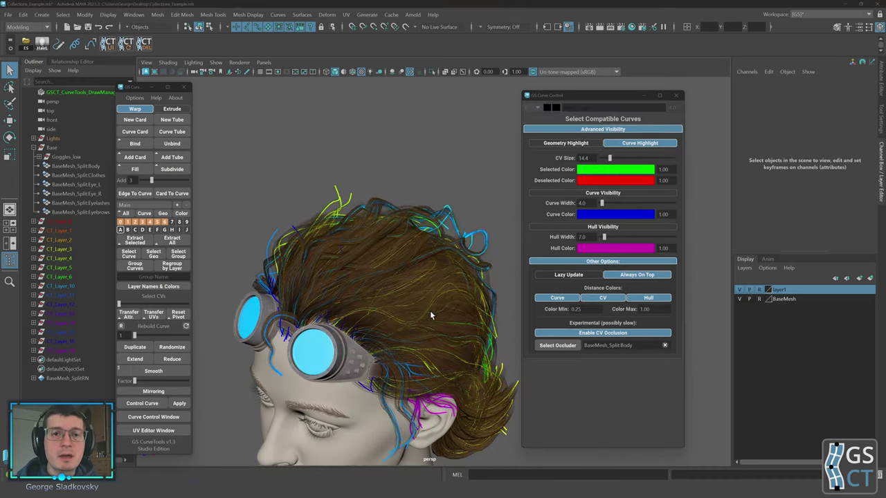
alt+drag(456, 259, 485, 274)
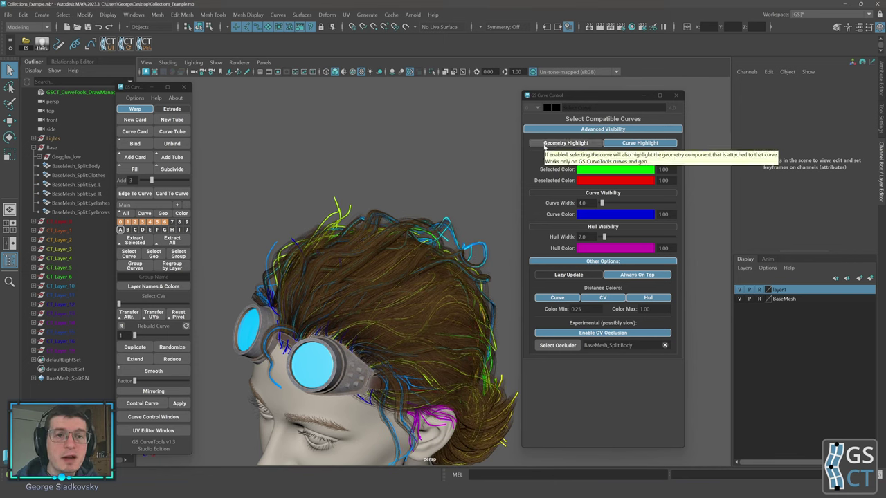
scroll(454, 185, down, 3)
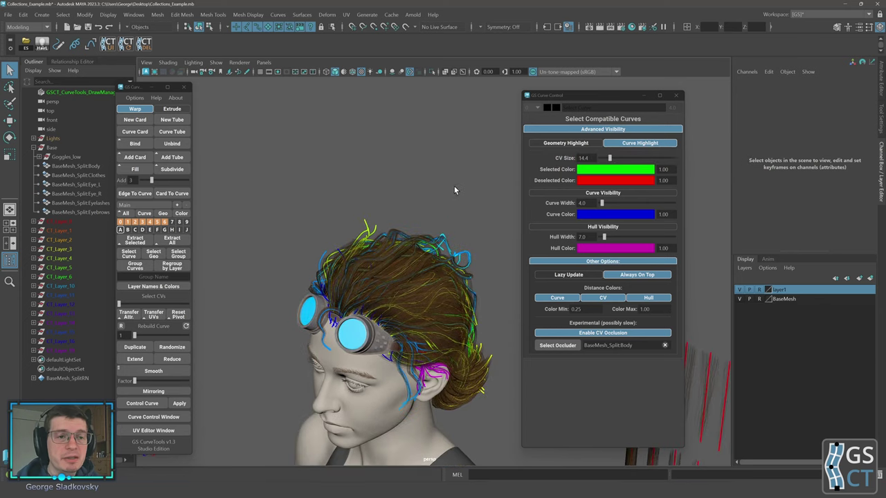
alt+middle_drag(471, 180, 425, 161)
key(h)
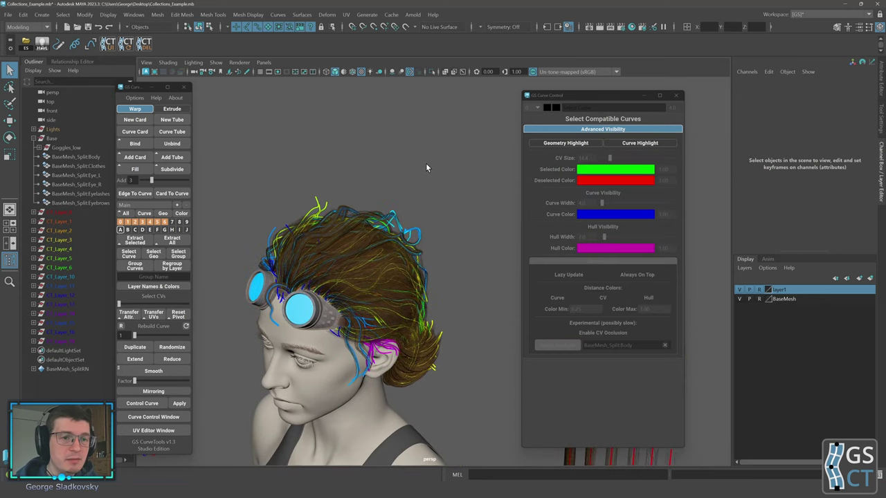
key(h)
key(h)
key(h)
key(h)
key(h)
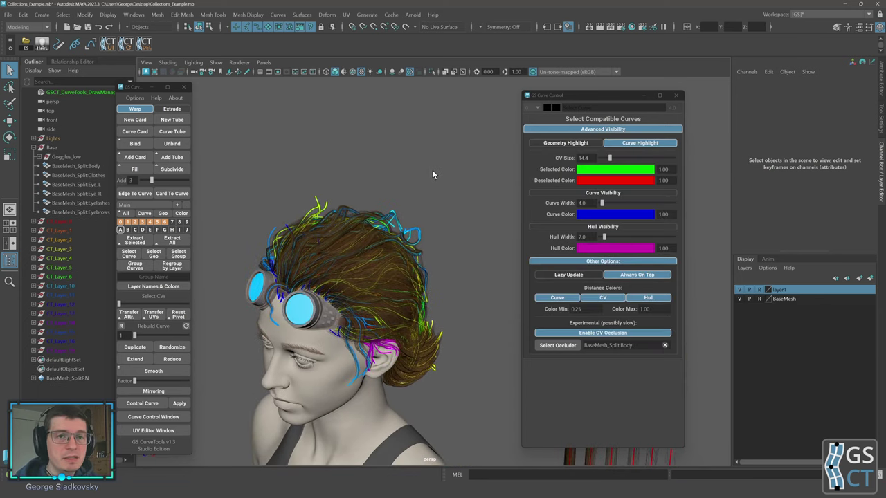
key(h)
Select the loose straight strands beside the head and toggle Curve Highlight repeatedly to compare their display
alt+drag(427, 213, 398, 283)
key(h)
key(h)
key(h)
key(h)
key(h)
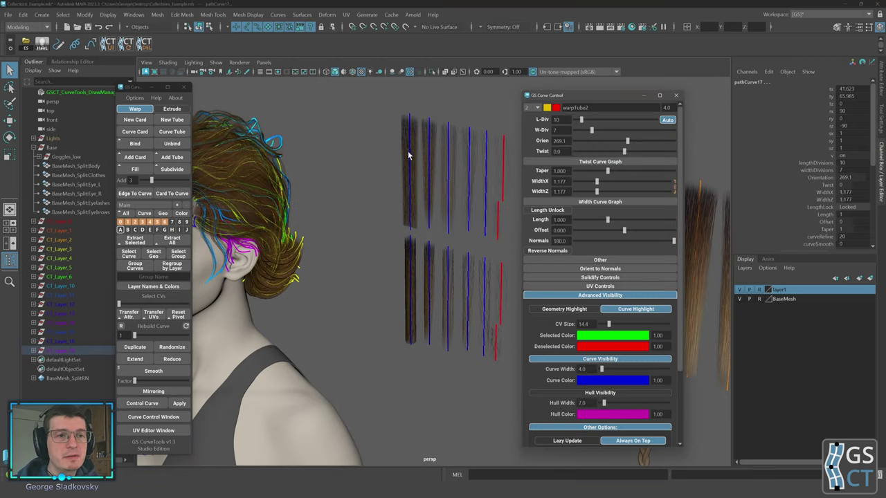
key(h)
key(h)
key(h)
key(h)
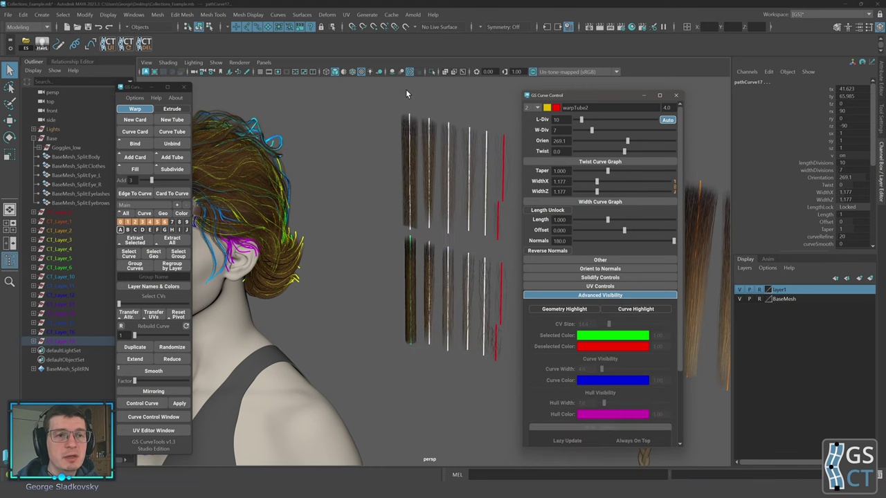
Show the strands' control vertices in component mode, select some on the first two upper strands, and toggle Curve Highlight
key(F8)
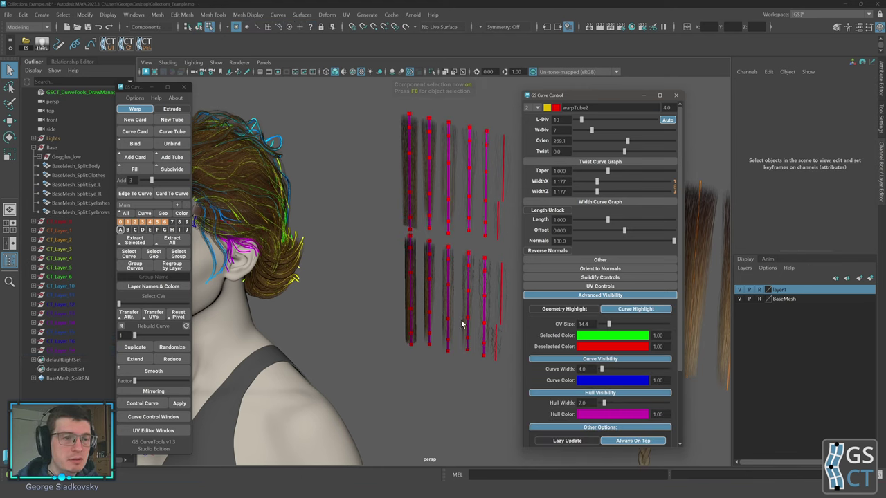
drag(414, 165, 436, 194)
key(h)
key(h)
key(h)
key(h)
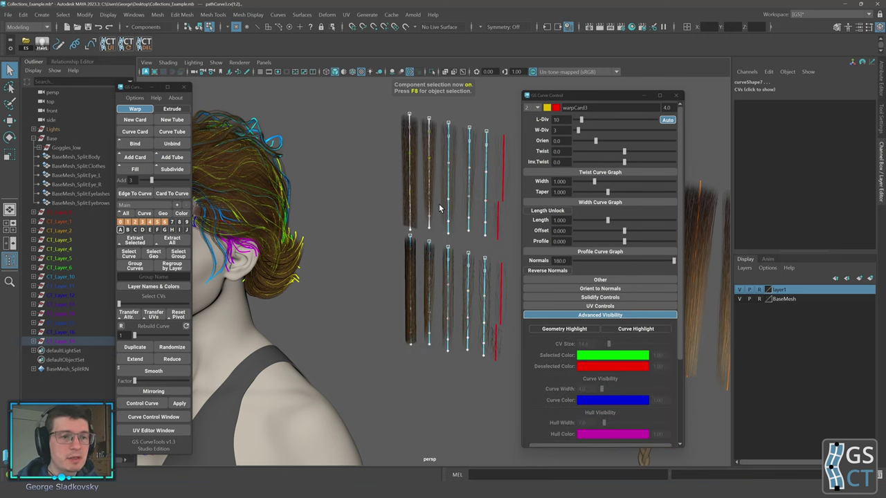
key(h)
key(h)
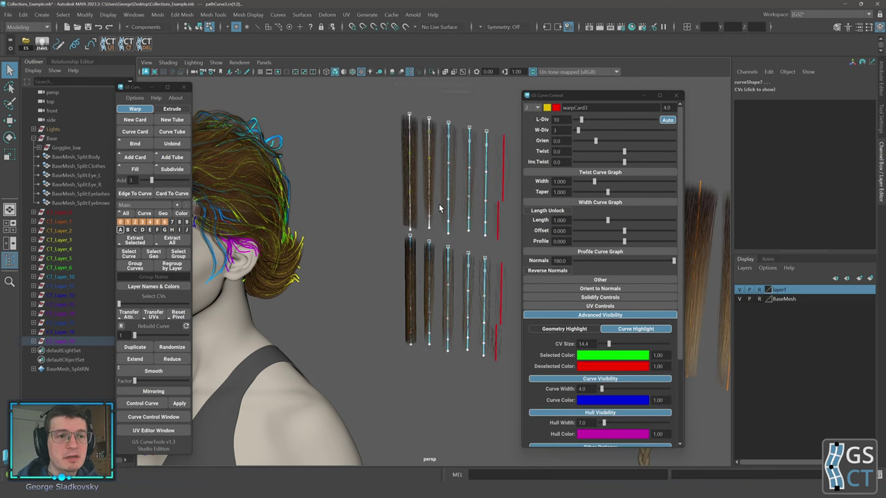
key(h)
key(h)
key(h)
key(h)
key(h)
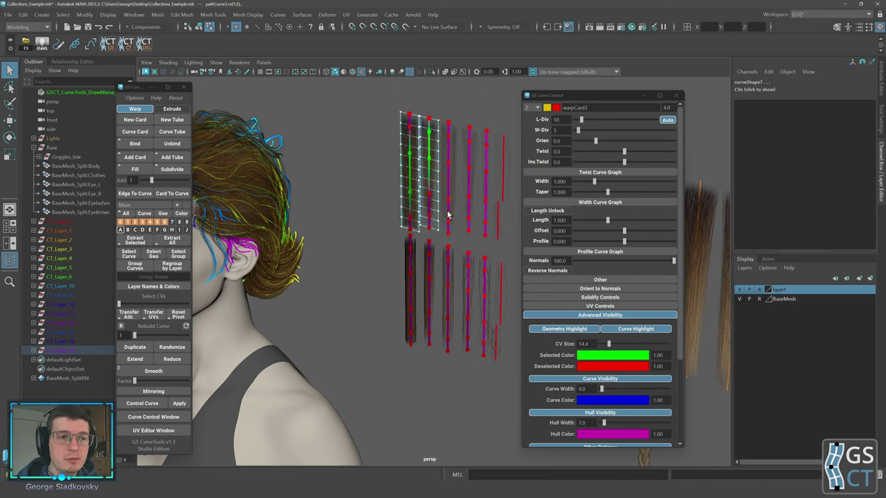
Toggle Geometry Highlight for the two strands with selected control vertices, and return to object mode with nothing selected
key(shift+h)
key(shift+h)
key(shift+h)
key(shift+h)
key(shift+h)
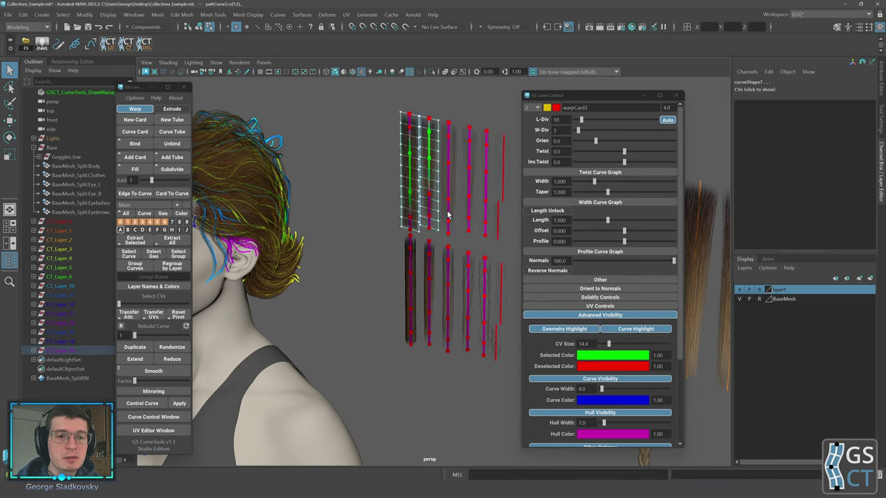
key(h)
key(shift+h)
key(shift+h)
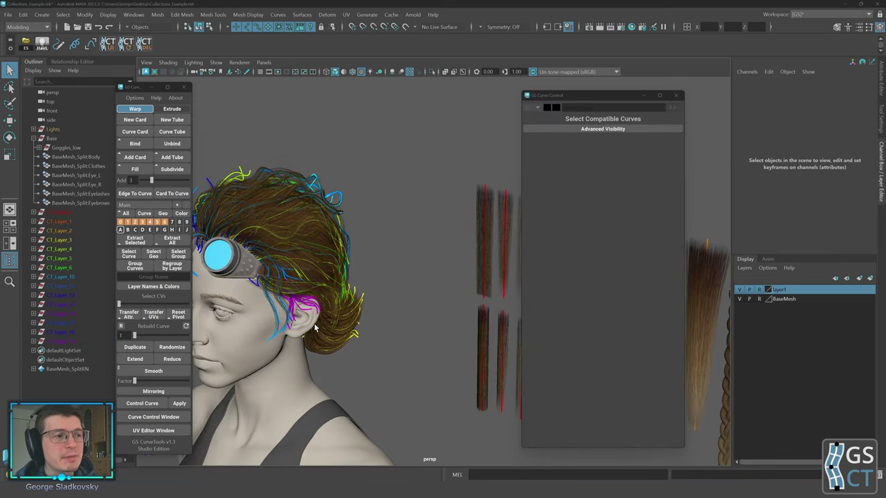
Examine the list of available layer collections while keeping the Main collection active
alt+drag(326, 271, 368, 300)
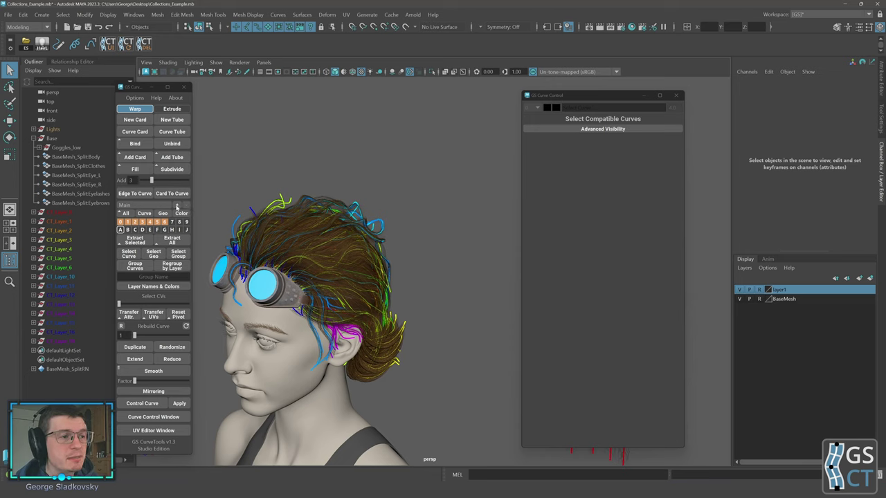
click(149, 207)
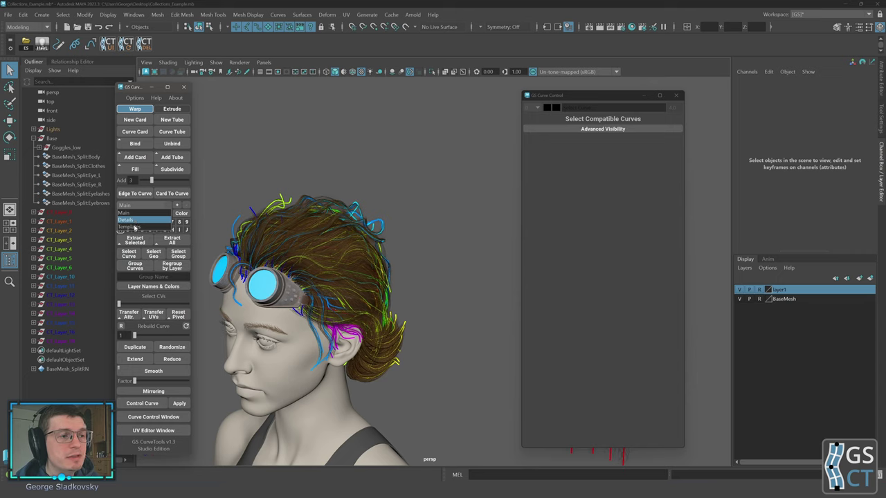
click(139, 206)
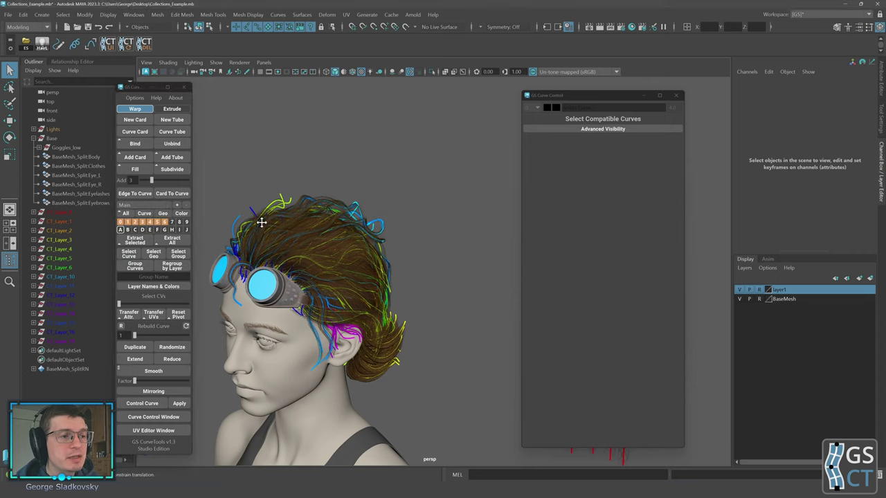
alt+drag(258, 221, 217, 223)
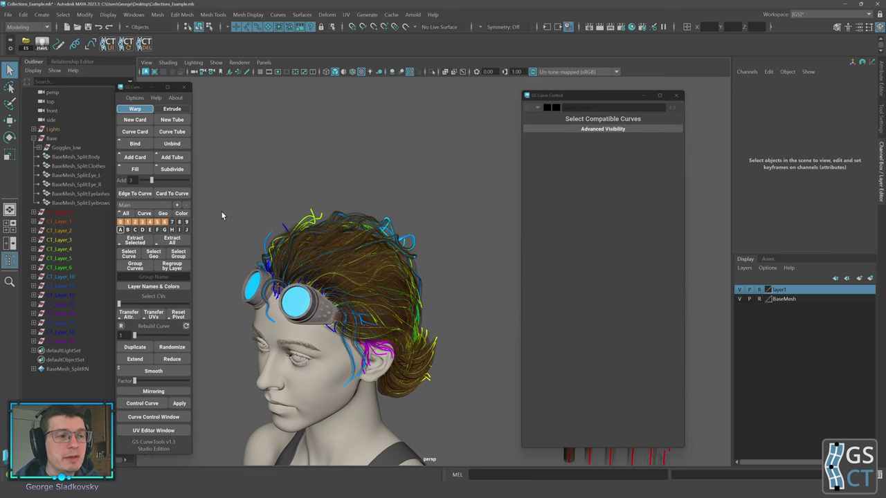
click(162, 206)
click(158, 208)
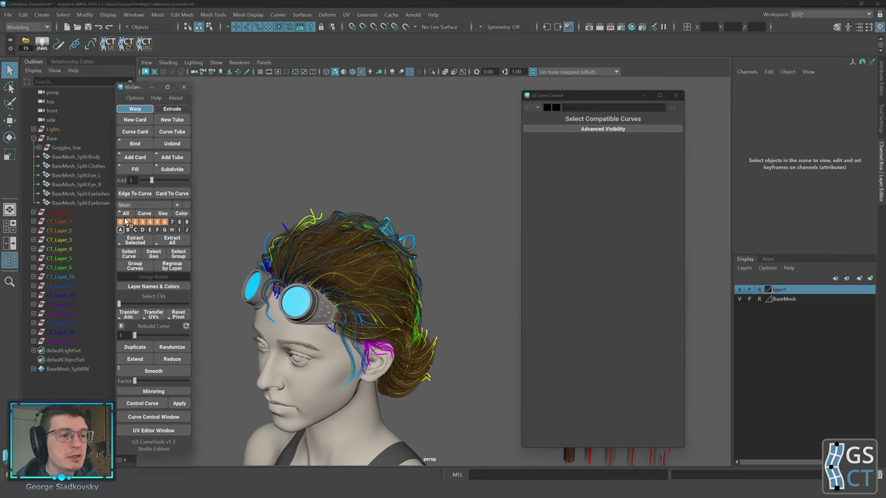
Switch through the Details and Templates layer collections to compare their layers, and return to the Main collection
click(144, 206)
click(134, 220)
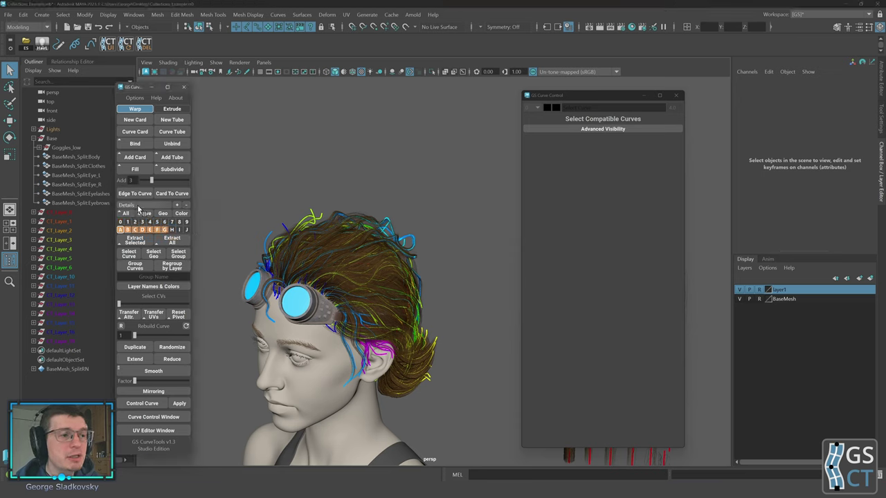
click(140, 207)
click(130, 227)
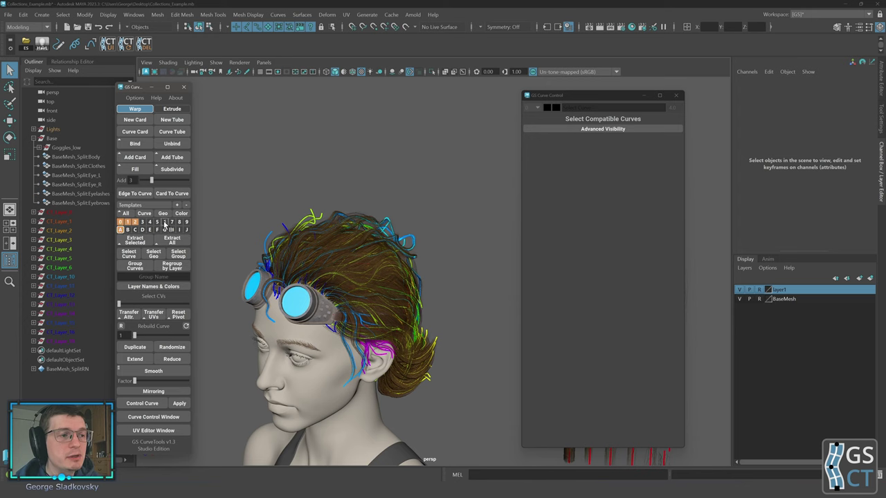
click(144, 206)
click(144, 212)
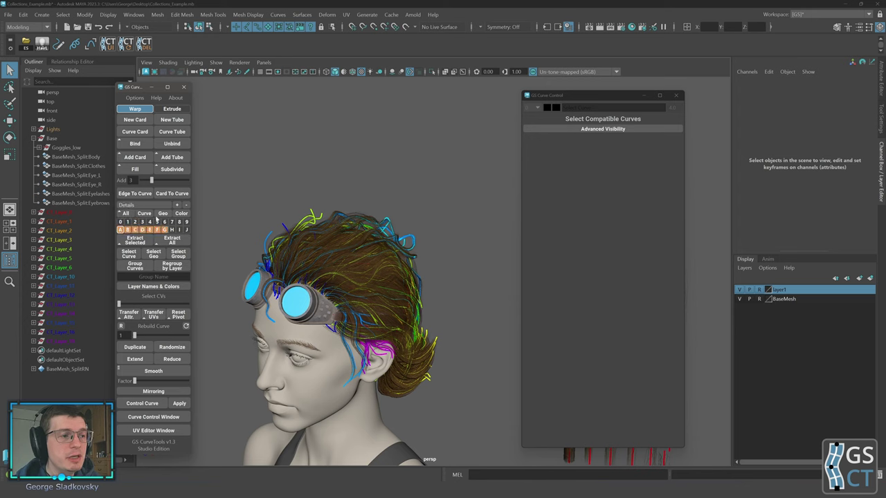
click(144, 206)
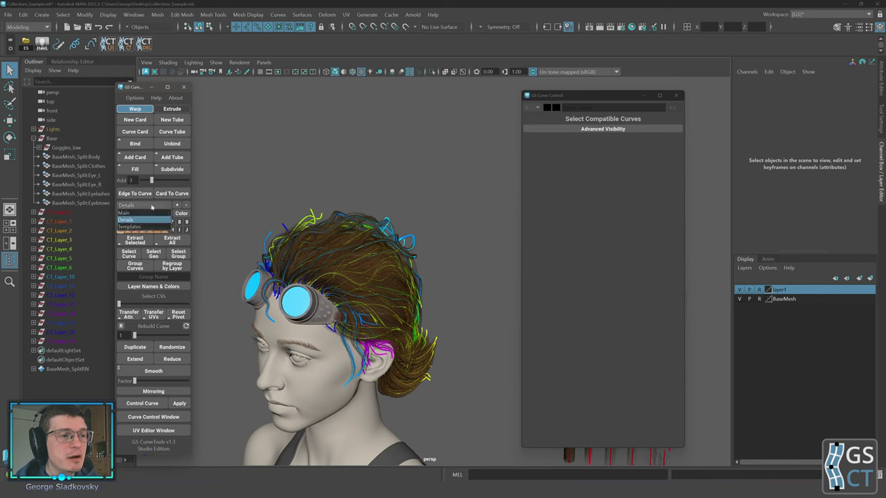
click(154, 215)
alt+middle_drag(265, 223, 282, 241)
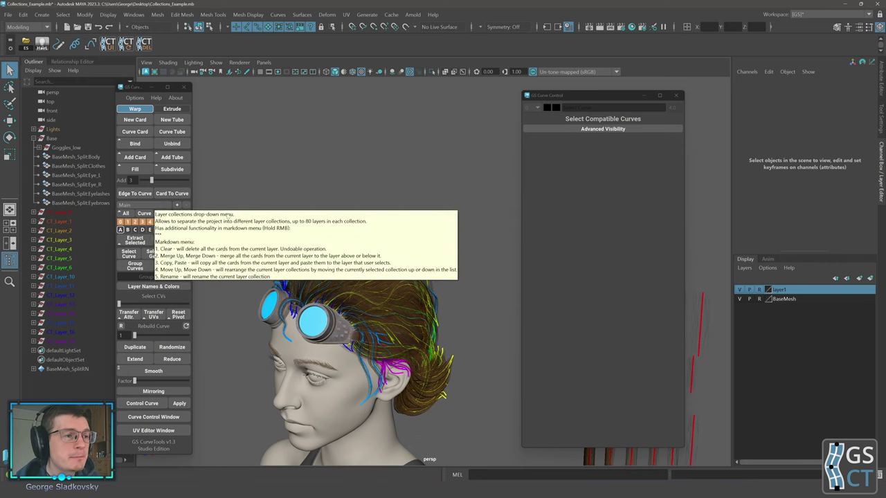
Start adding a new layer collection and cancel without creating one
click(177, 206)
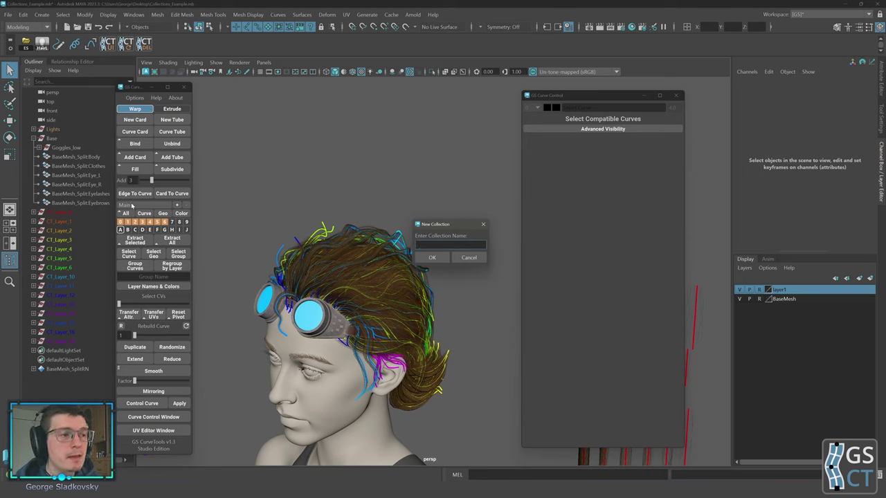
click(432, 257)
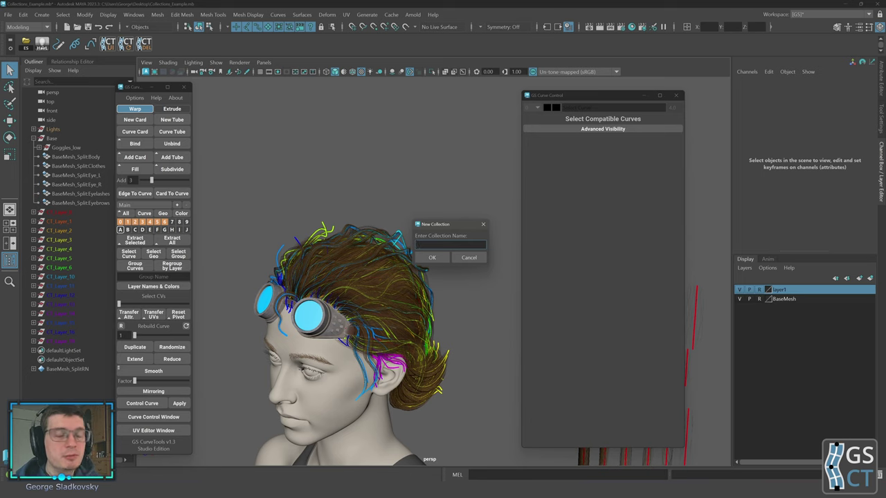
click(469, 256)
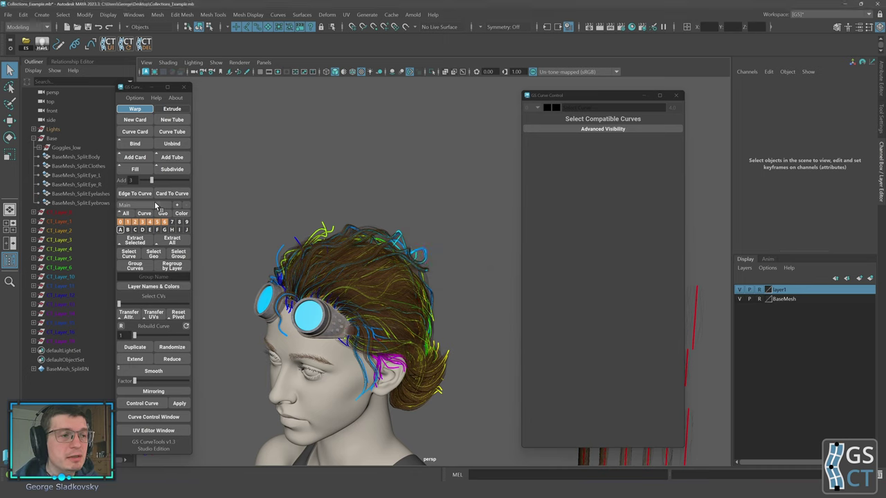
Switch to the Details collection, and start deleting it but cancel the deletion
scroll(157, 207, down, 2)
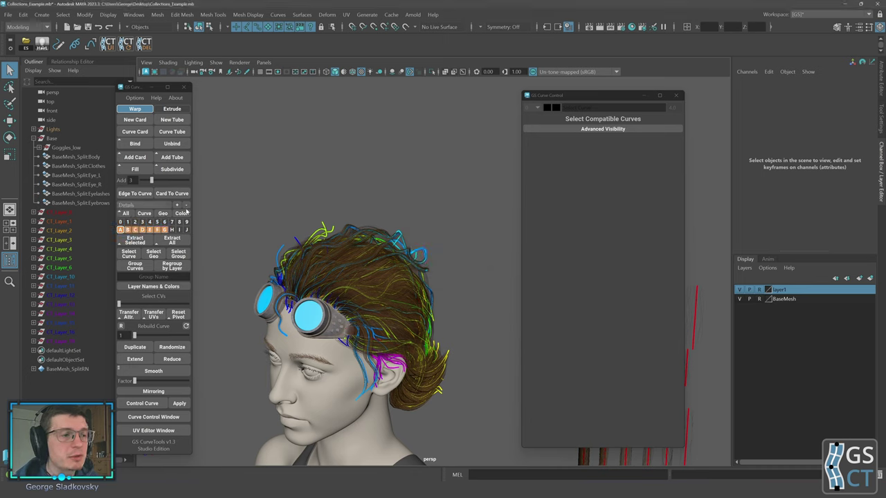
click(187, 206)
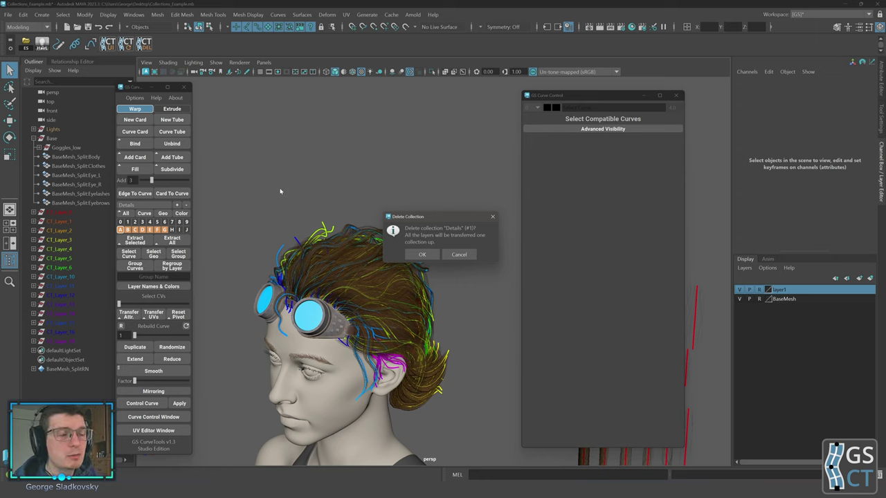
click(459, 254)
Examine the layers of the Details collection and compare them with the Main collection above it
click(145, 206)
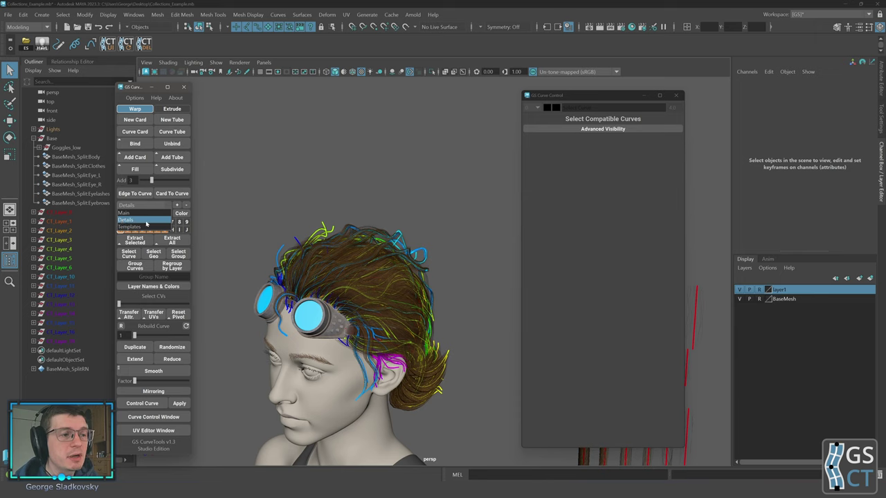
click(146, 222)
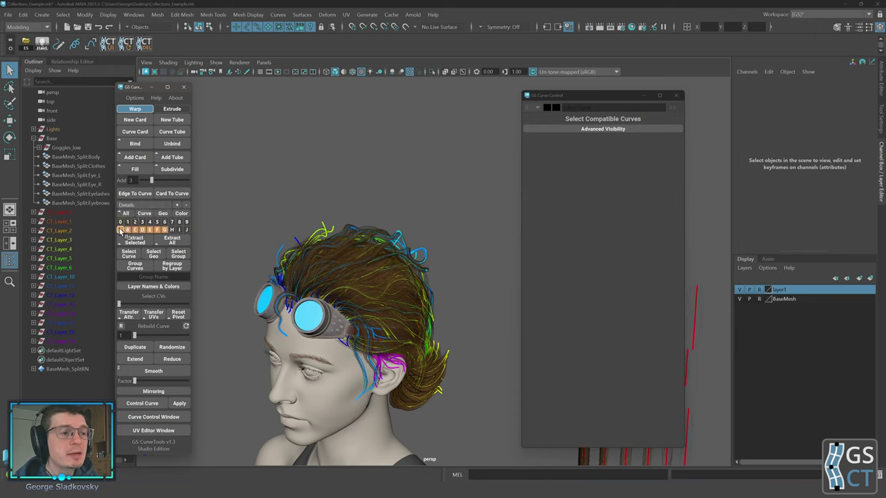
click(146, 208)
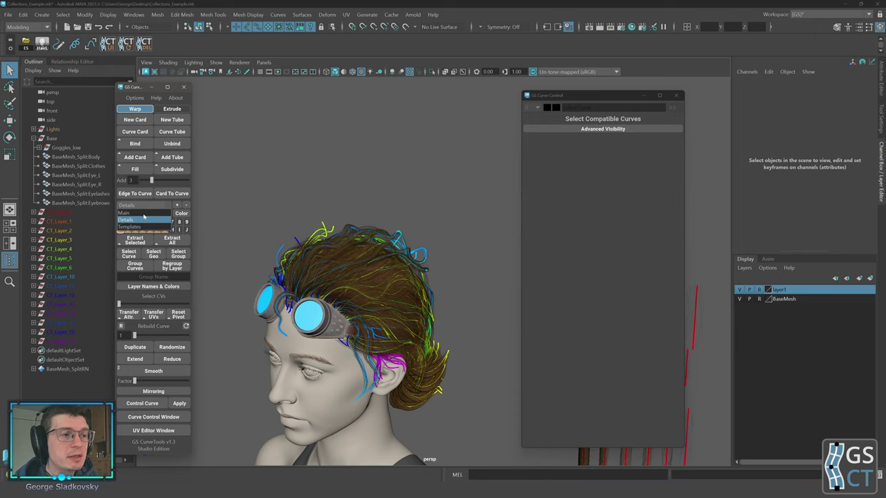
click(134, 215)
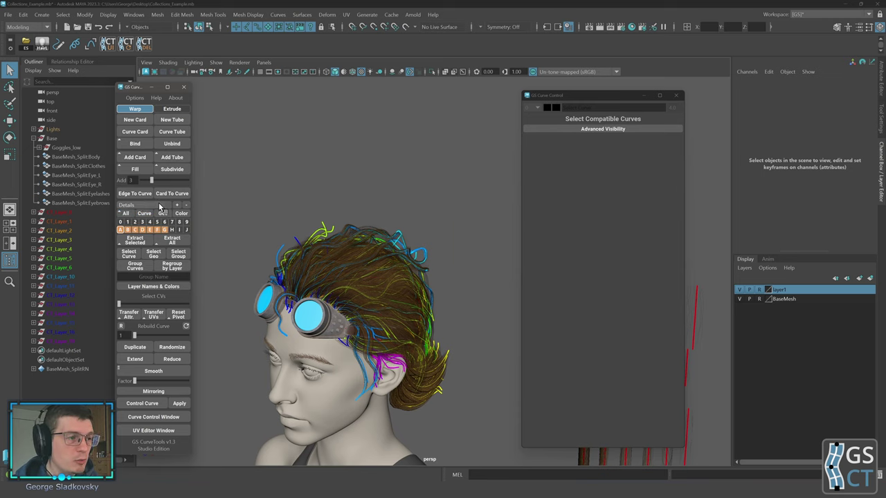
Start clearing the Details layer collection and cancel the clearing
right_drag(159, 205, 160, 180)
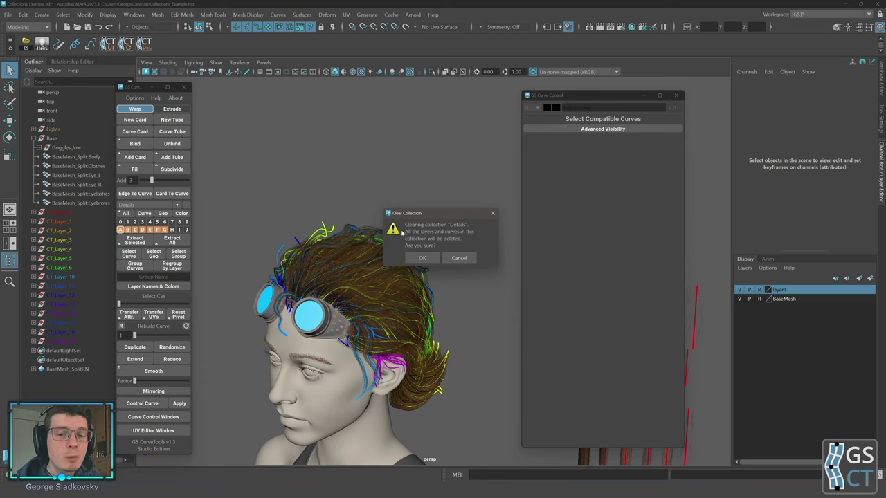
click(460, 258)
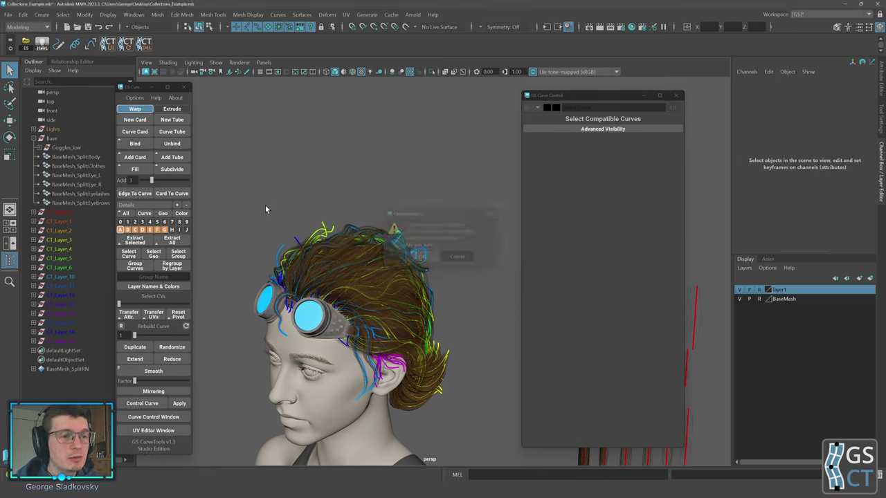
alt+drag(296, 216, 333, 218)
Rename the Details layer collection to MyDetails and check the name in the collection list
right_click(147, 206)
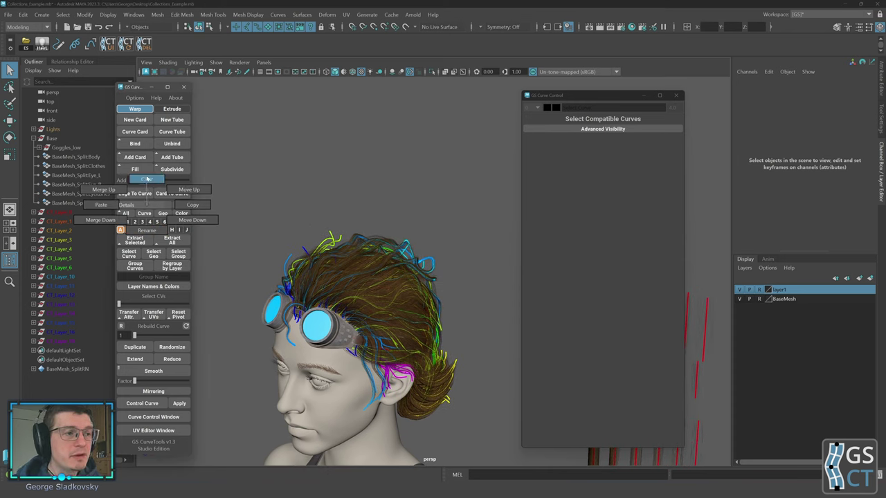
click(147, 229)
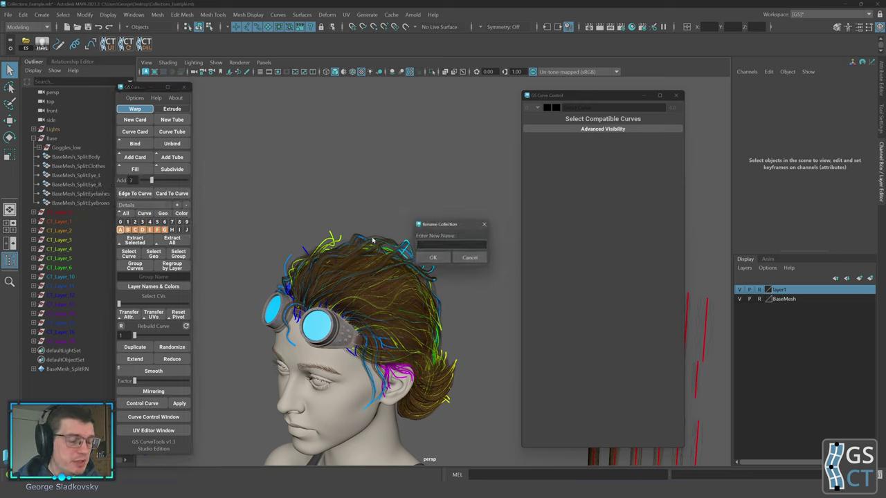
text(MyDetails)
key(Return)
click(138, 206)
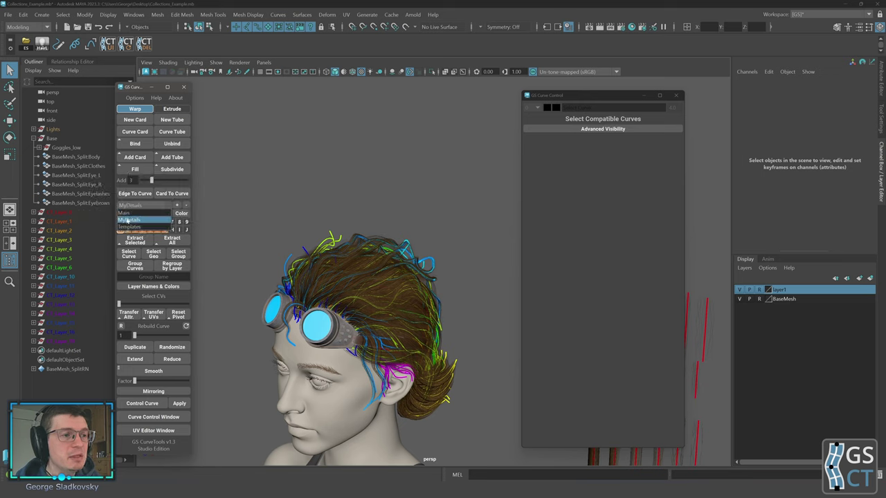
click(138, 222)
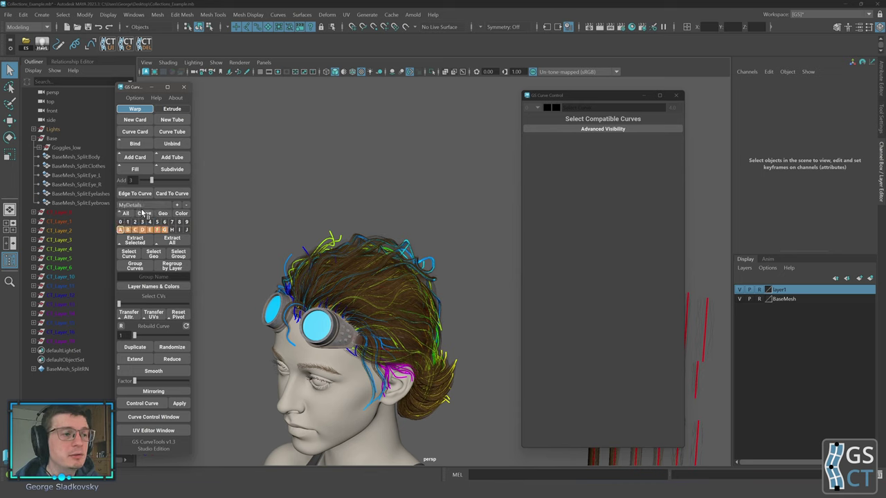
Rename the MyDetails layer collection back to Details
right_drag(143, 205, 146, 229)
text(Details)
key(Return)
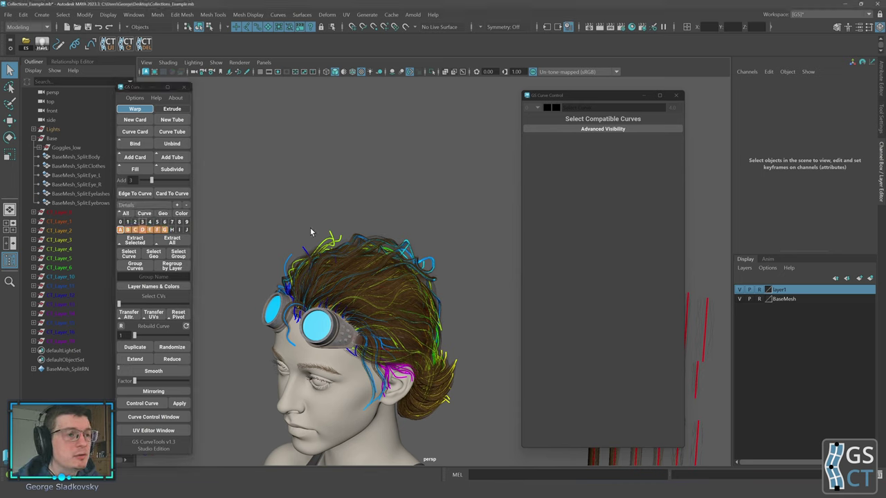
Copy the cards of the Details layer collection and paste them into the Main collection
right_click(151, 206)
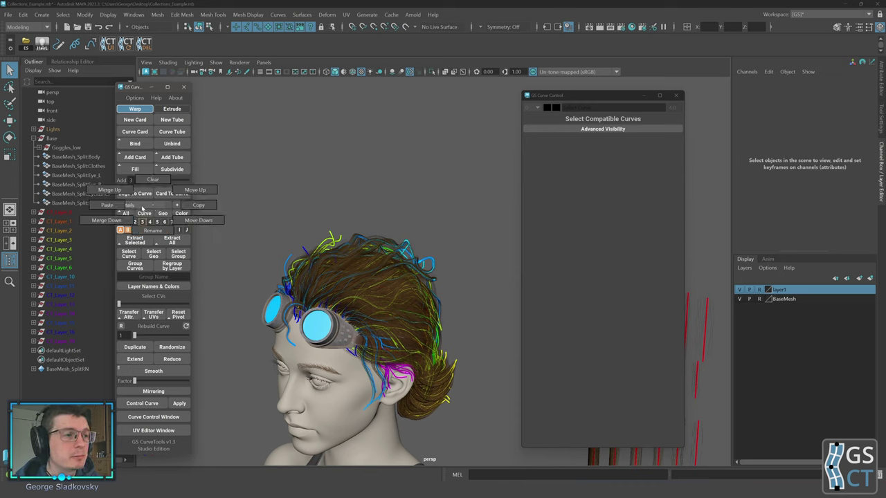
click(120, 208)
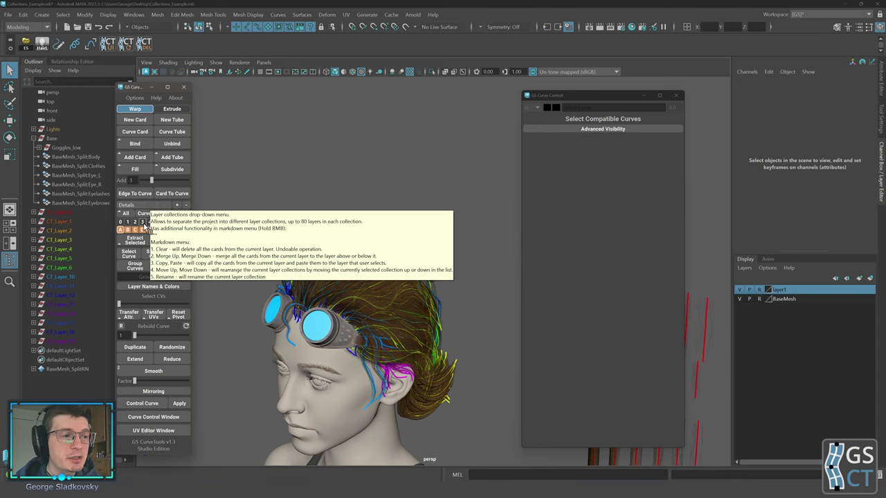
scroll(145, 207, up, 3)
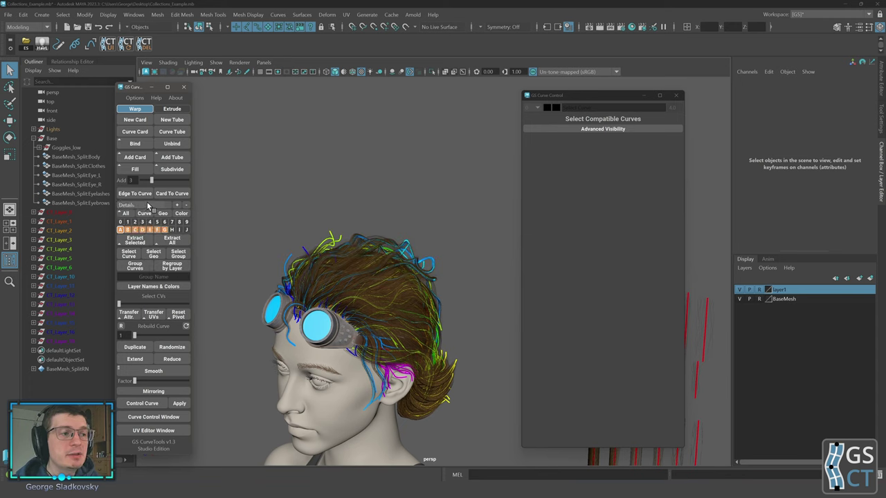
scroll(147, 206, down, 1)
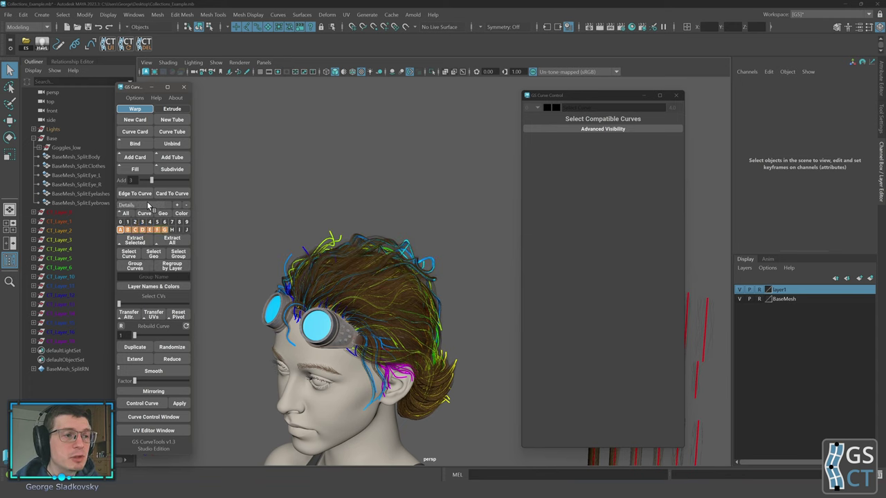
right_drag(140, 206, 106, 207)
scroll(140, 207, up, 1)
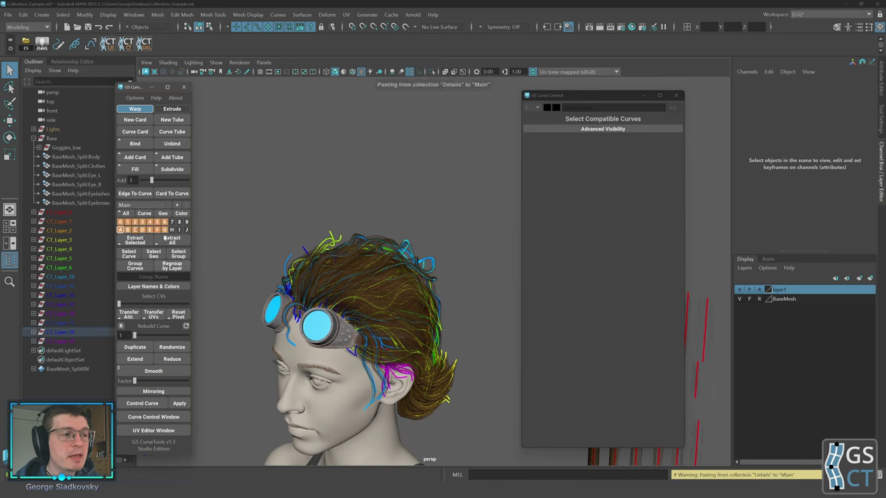
Select the cards on one of Main's lettered layers, and compare the layers of the Main and Details collections
click(160, 229)
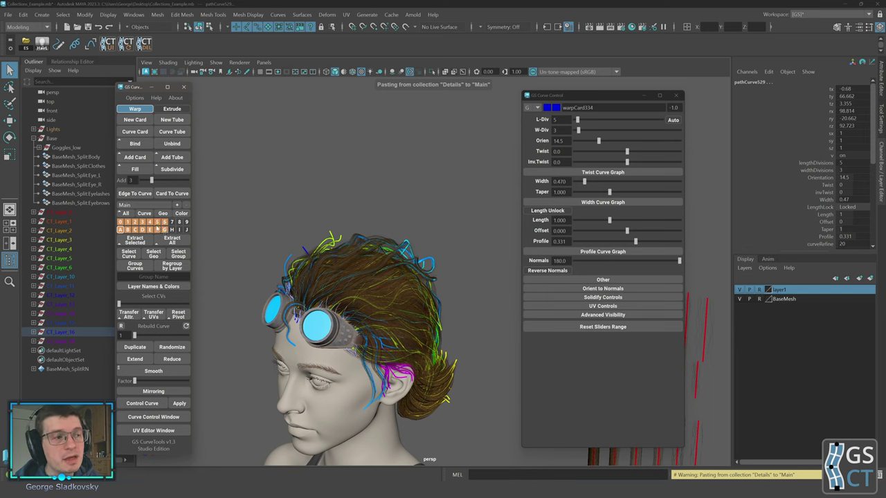
click(139, 207)
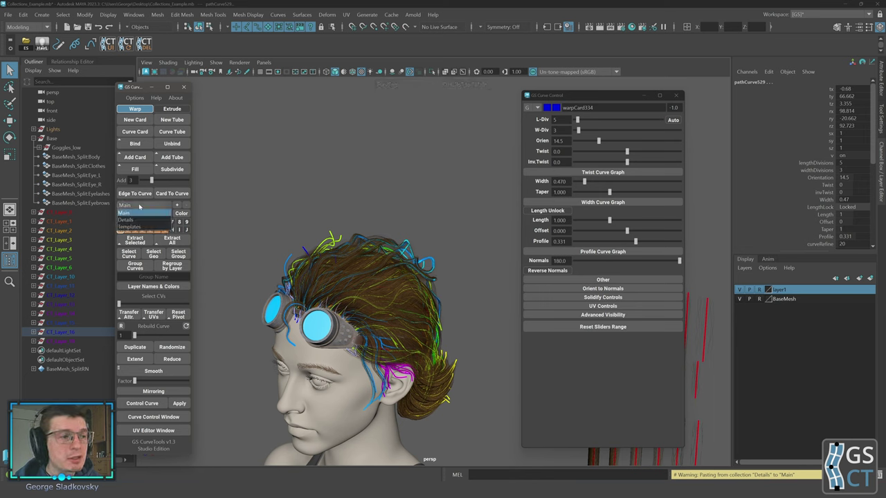
click(137, 213)
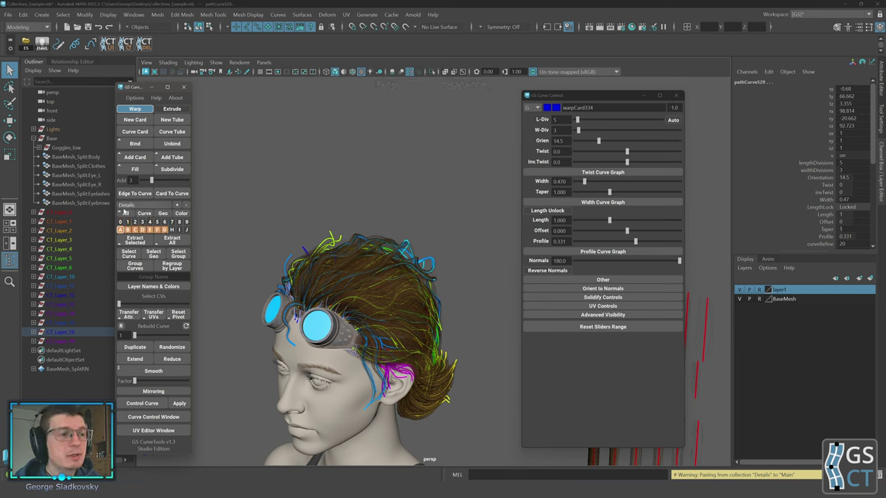
scroll(132, 206, up, 1)
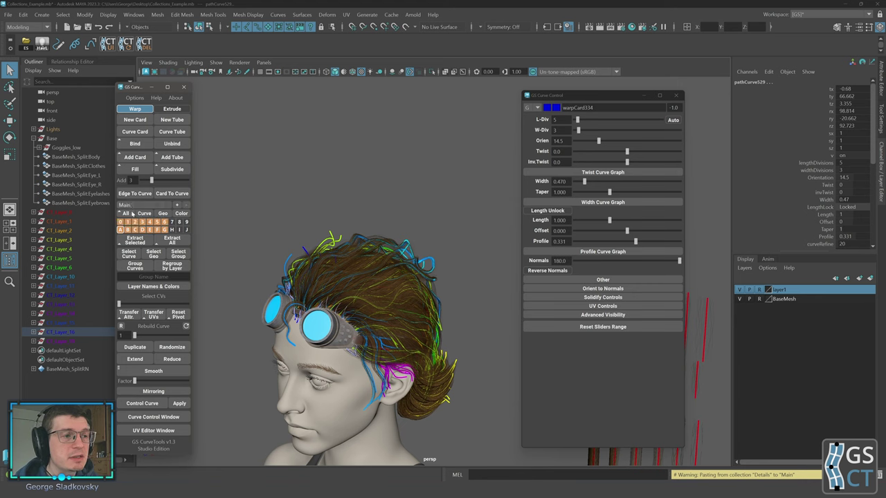
Select the pasted cards on layers B to G of the Main collection and delete them
ctrl+click(122, 230)
click(129, 231)
click(136, 231)
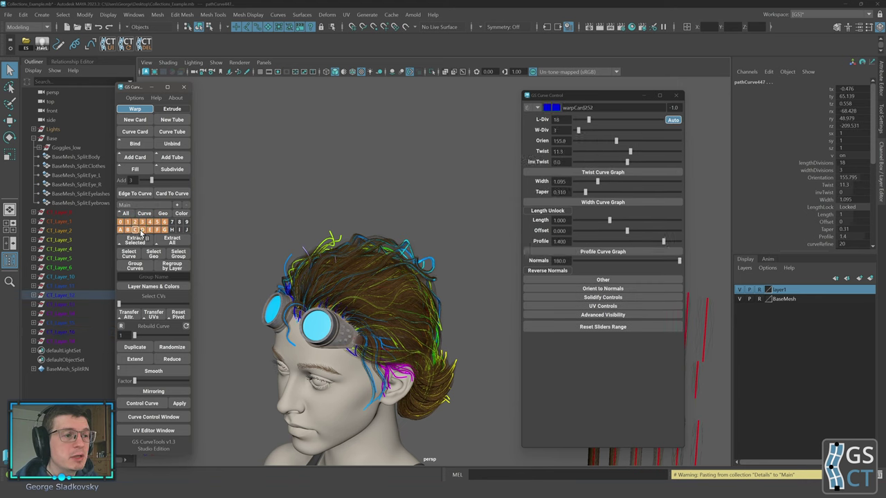
shift+click(128, 231)
shift+click(135, 231)
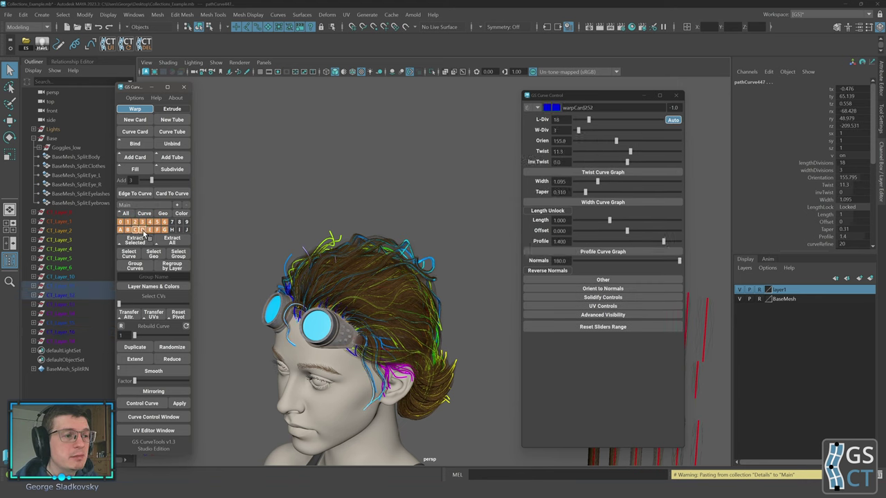
shift+click(143, 230)
shift+click(151, 231)
shift+click(158, 230)
shift+click(163, 230)
alt+drag(250, 184, 248, 171)
click(255, 189)
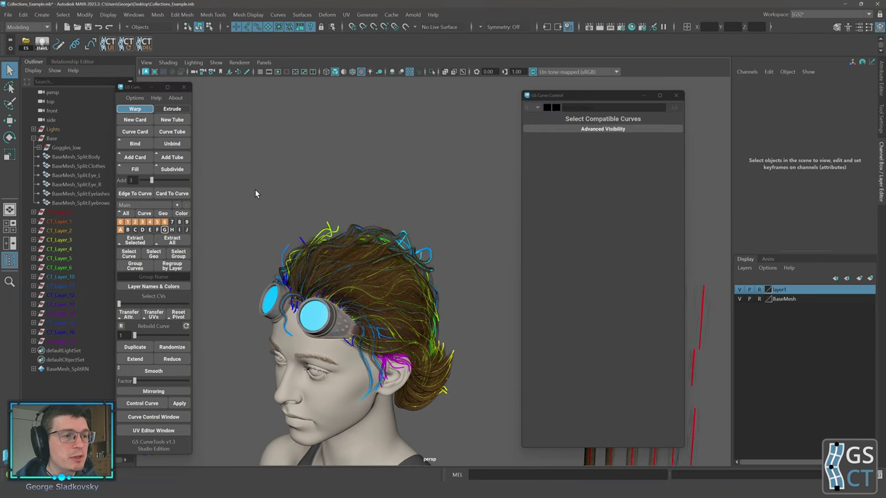
mouse_move(278, 213)
alt+mouse_down()
mouse_move(272, 200)
mouse_move(283, 206)
alt+mouse_up()
Examine the Merge Up, Merge Down, Move Up and Move Down options for the Details collection alongside the order of the collection list
right_click(163, 208)
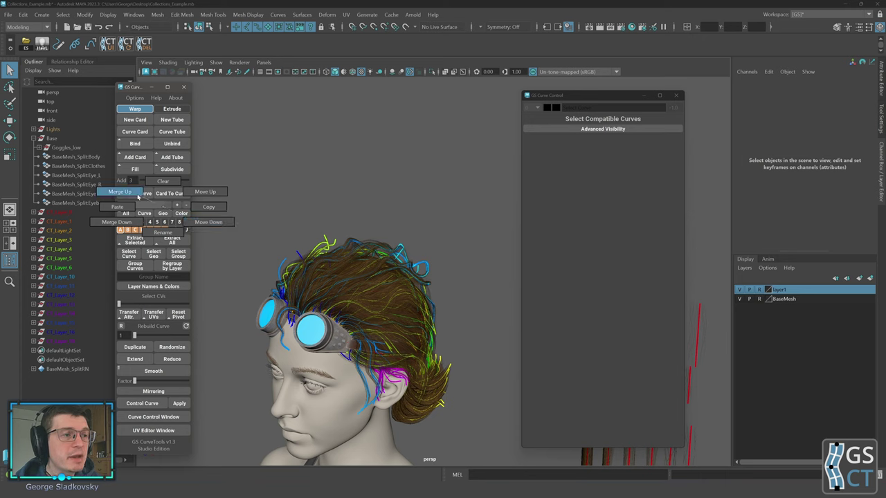
click(147, 206)
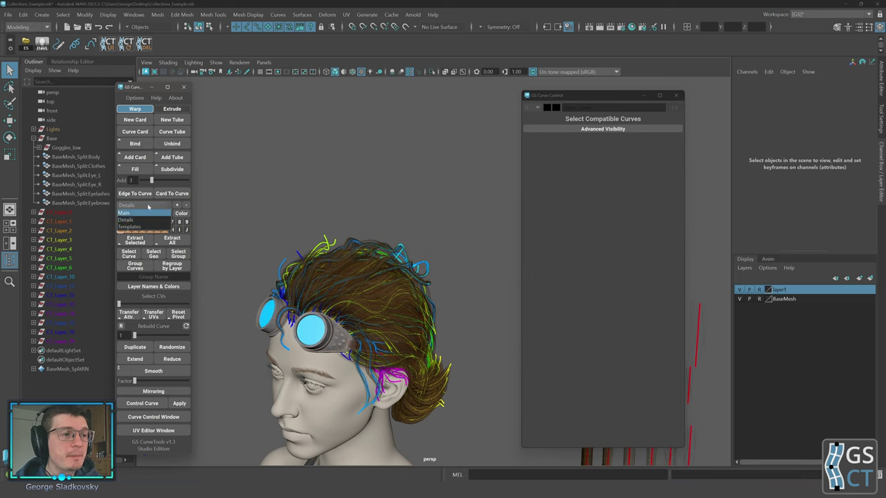
click(144, 206)
mouse_move(144, 205)
right_down()
mouse_move(113, 215)
mouse_move(146, 207)
right_up()
click(145, 206)
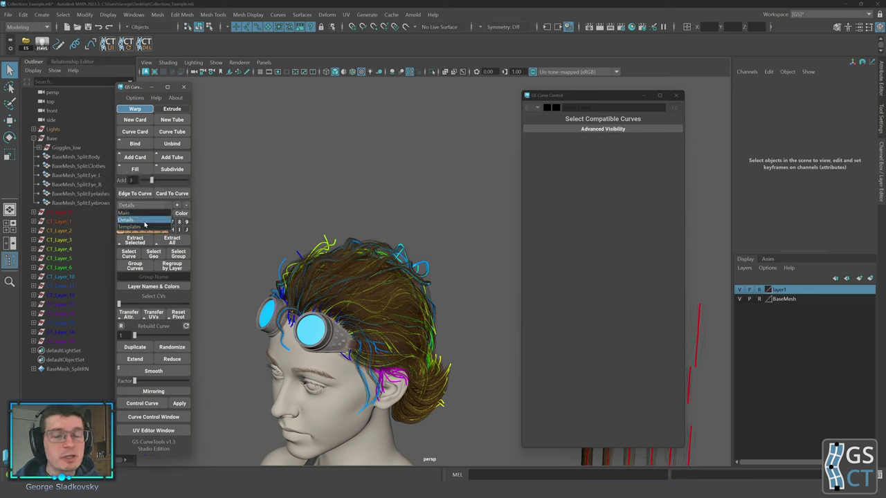
click(145, 221)
right_drag(150, 205, 156, 207)
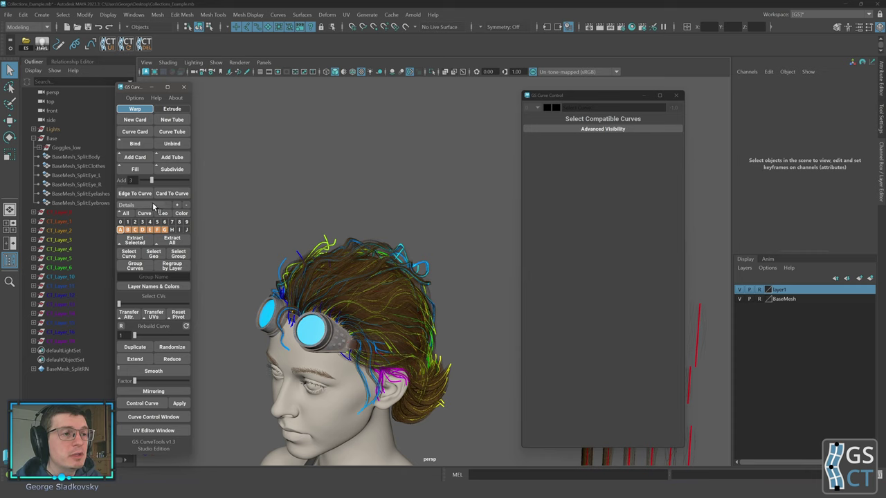
click(144, 207)
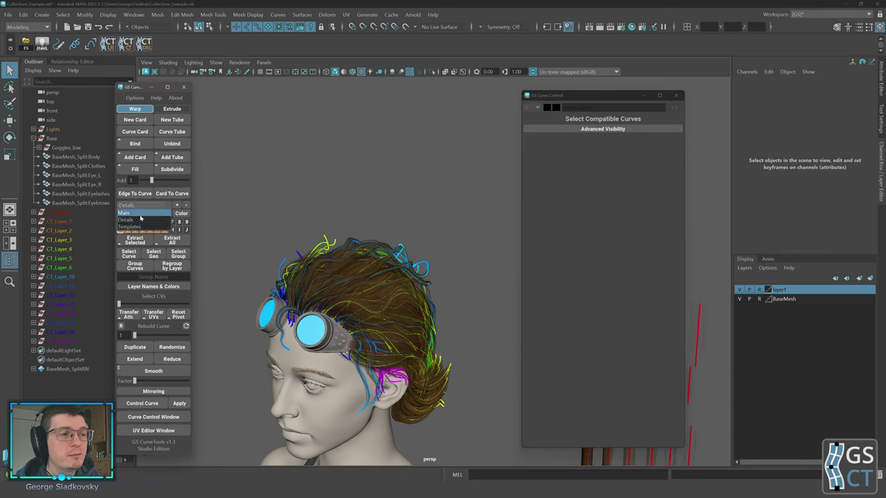
click(147, 206)
mouse_move(149, 206)
right_down()
mouse_move(168, 200)
mouse_move(186, 224)
mouse_move(185, 197)
mouse_move(149, 207)
right_up()
click(148, 207)
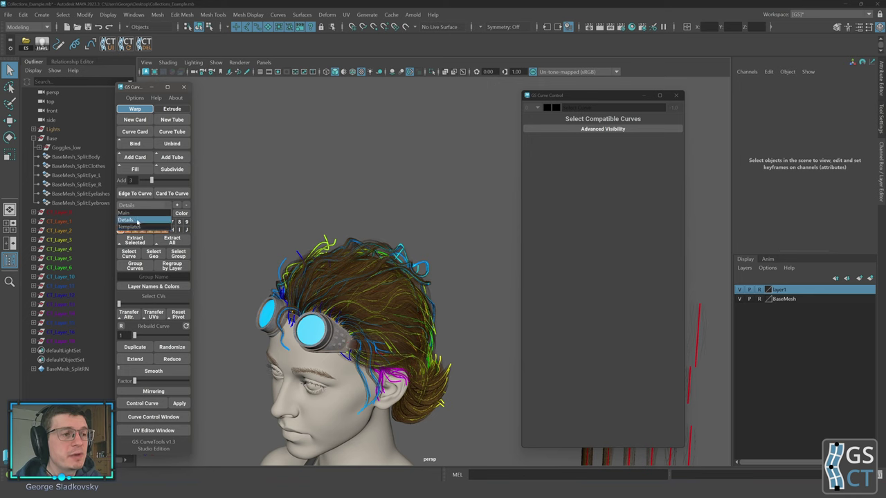
click(147, 207)
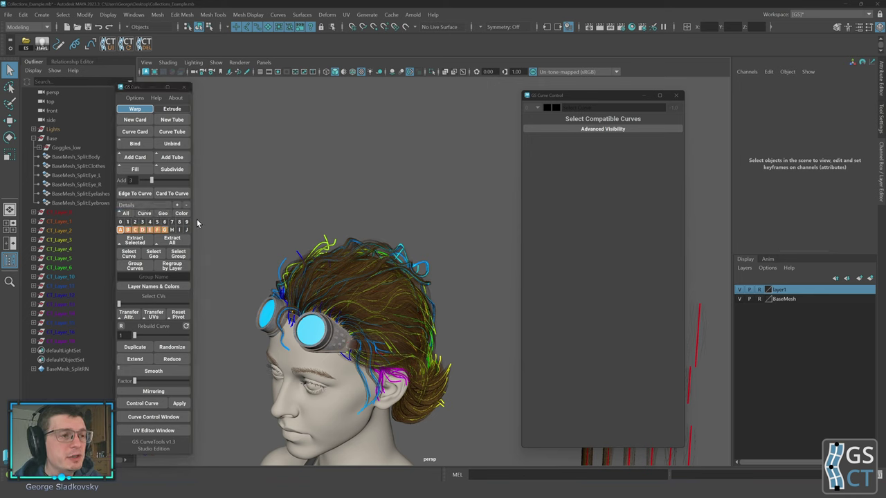
Switch from the Details layer collection to the Main collection with the hair seen close up
alt+drag(321, 246, 318, 214)
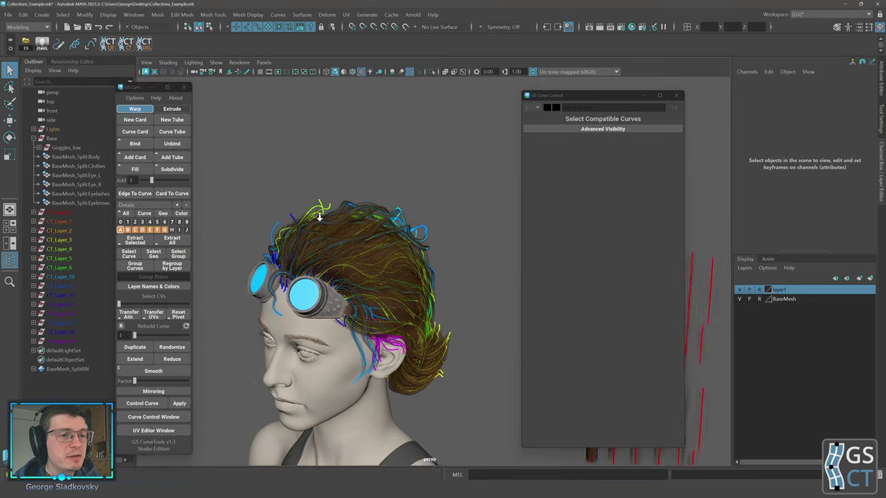
alt+right_drag(318, 214, 340, 242)
alt+middle_drag(340, 241, 383, 243)
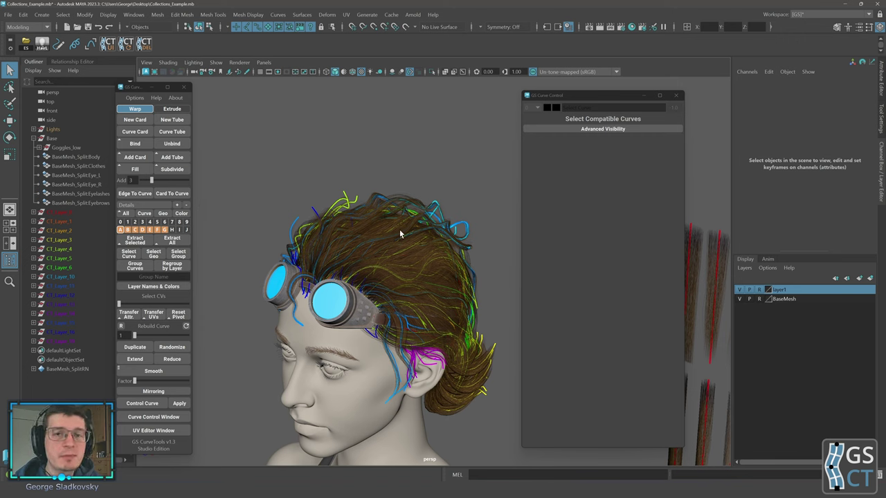
alt+drag(425, 301, 413, 300)
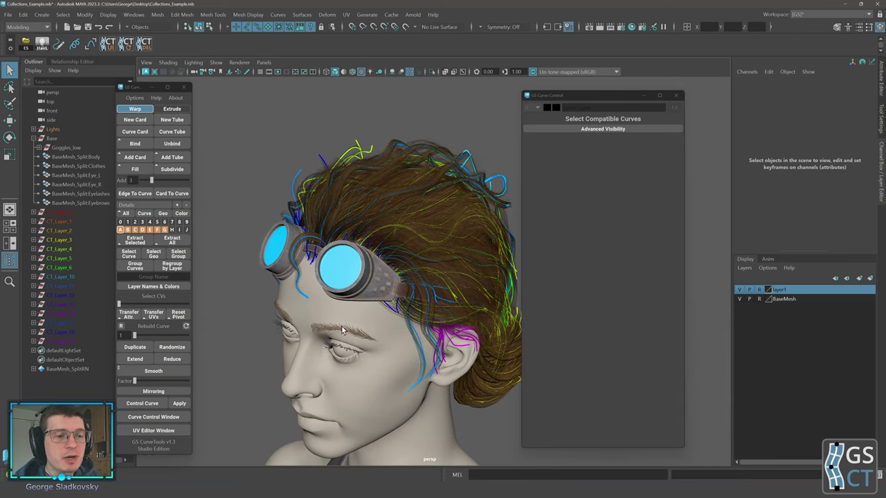
alt+drag(447, 310, 331, 260)
alt+drag(445, 310, 373, 251)
click(144, 206)
click(144, 212)
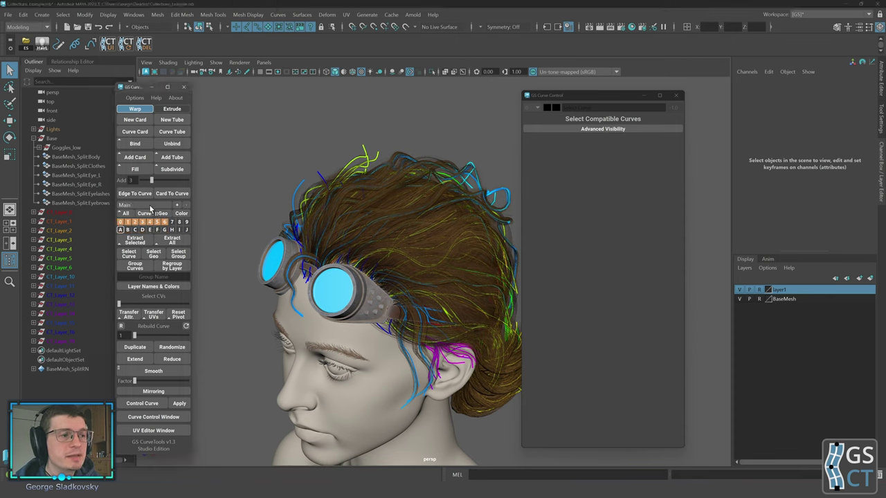
Enable Auto-Hide Curves on Inactive Collections and inspect the curves on the hair
mouse_move(329, 227)
alt+mouse_down()
mouse_move(316, 249)
mouse_move(331, 224)
alt+mouse_up()
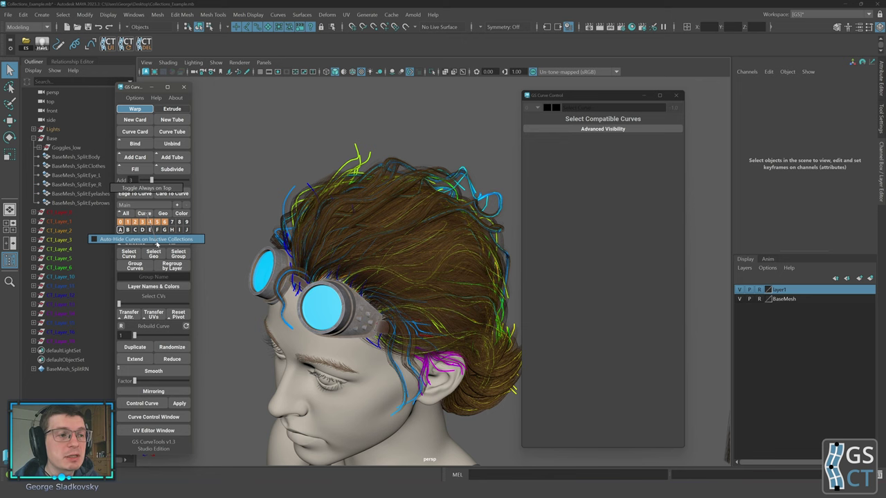
click(146, 239)
alt+drag(326, 239, 250, 222)
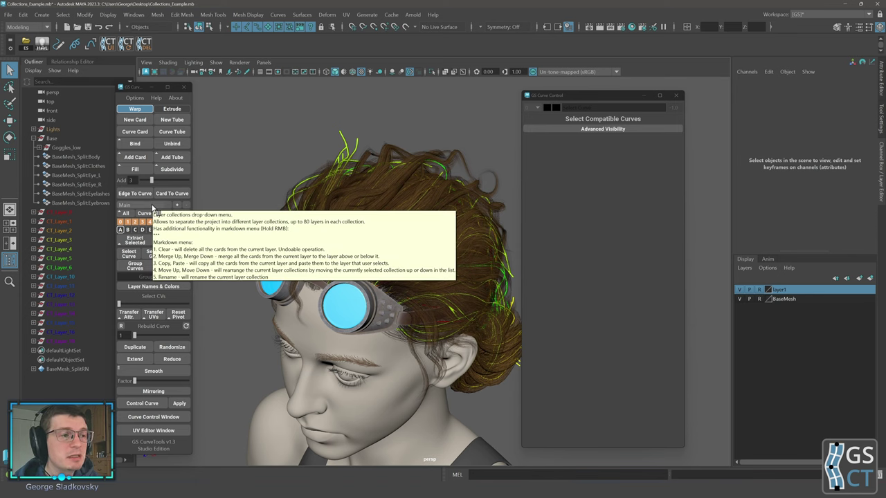
Switch between the Main and Details collections to compare which curves each one shows, ending on Details
click(151, 205)
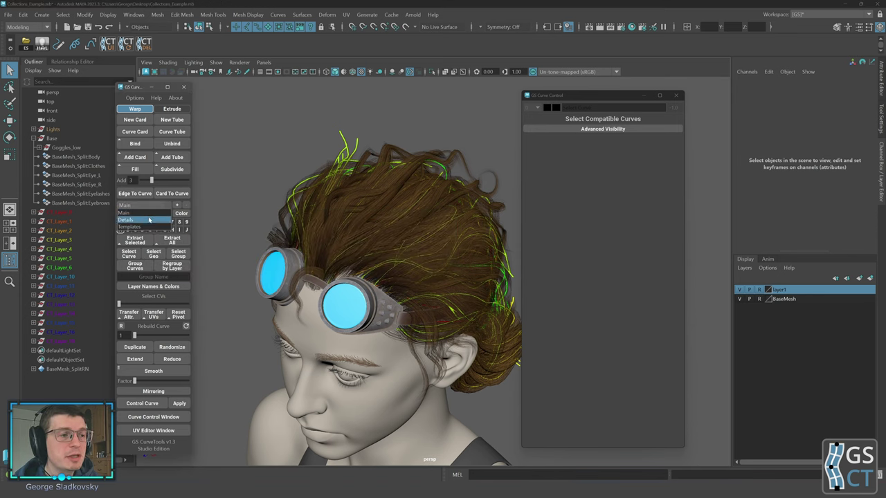
click(140, 213)
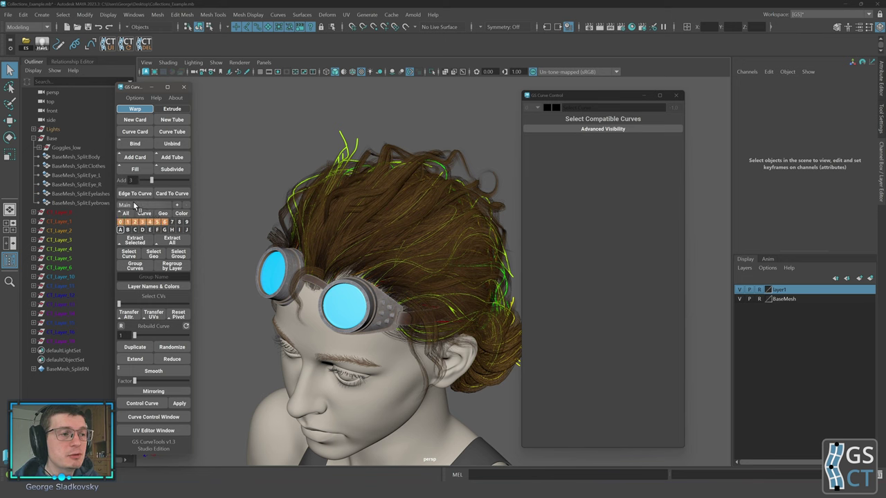
scroll(133, 201, down, 1)
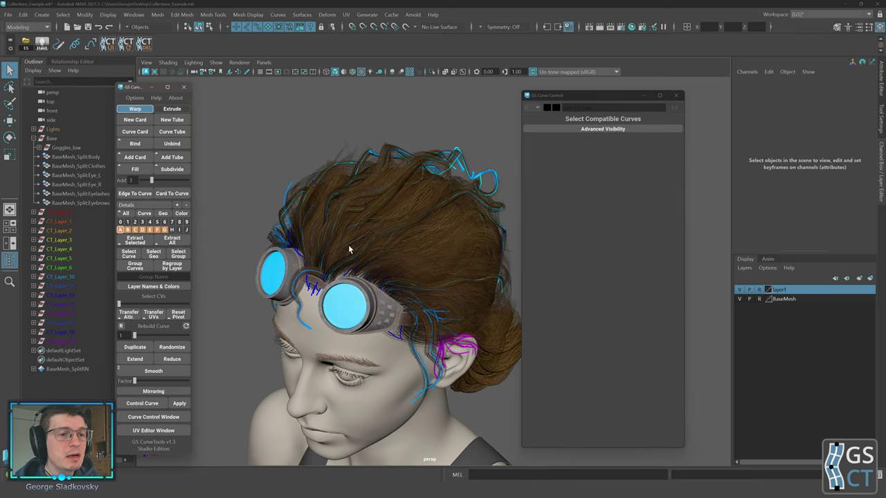
Inspect the curves on the hair with the Details collection active, and switch to the Main collection to compare
alt+drag(348, 244, 331, 220)
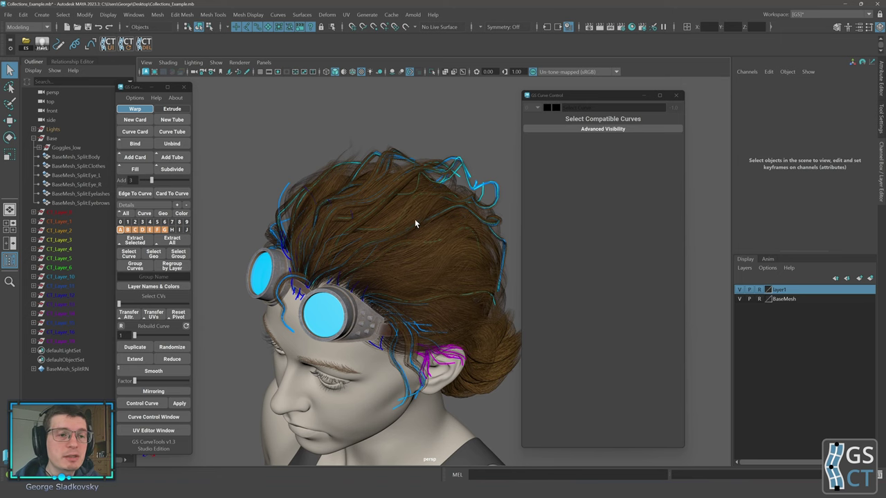
alt+drag(416, 223, 406, 232)
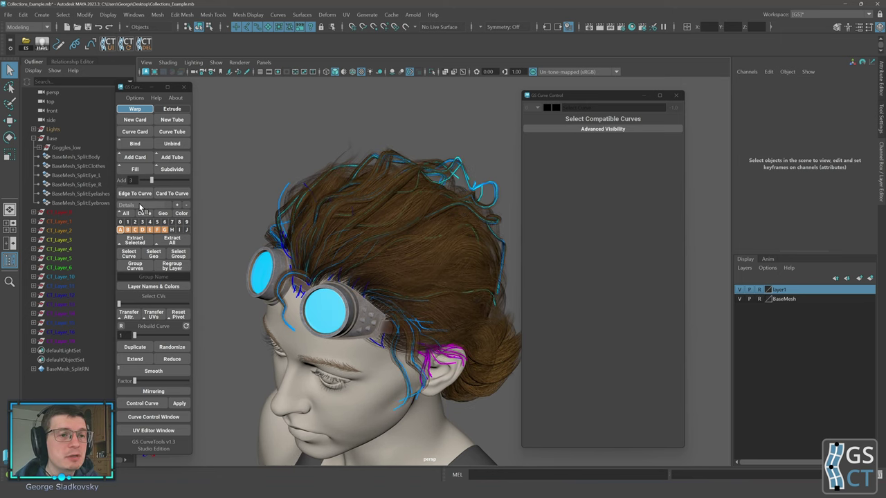
scroll(140, 207, down, 1)
alt+middle_drag(264, 216, 166, 191)
scroll(362, 240, down, 5)
alt+middle_drag(362, 239, 395, 241)
scroll(388, 241, up, 5)
scroll(142, 205, up, 2)
mouse_move(299, 206)
alt+mouse_down()
mouse_move(331, 217)
mouse_move(312, 209)
alt+mouse_up()
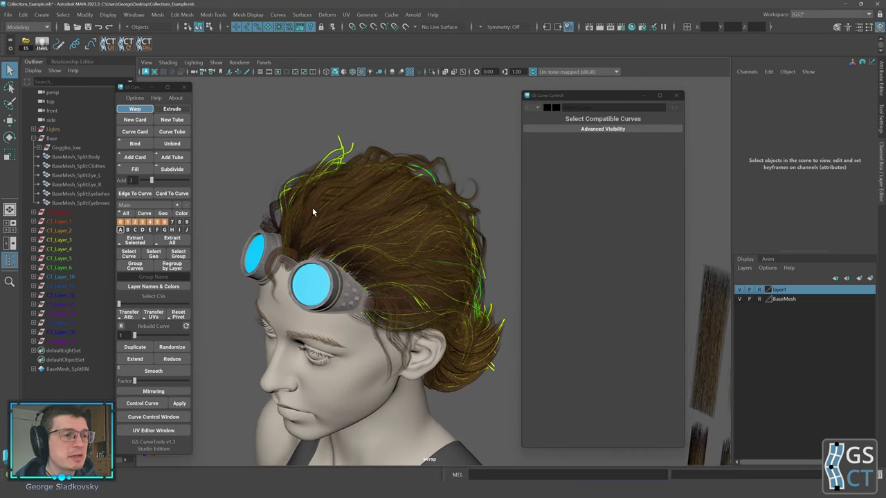
Cycle through the layer collections to compare Templates with Main, ending on Main
scroll(143, 207, down, 2)
scroll(143, 208, up, 2)
scroll(143, 208, down, 2)
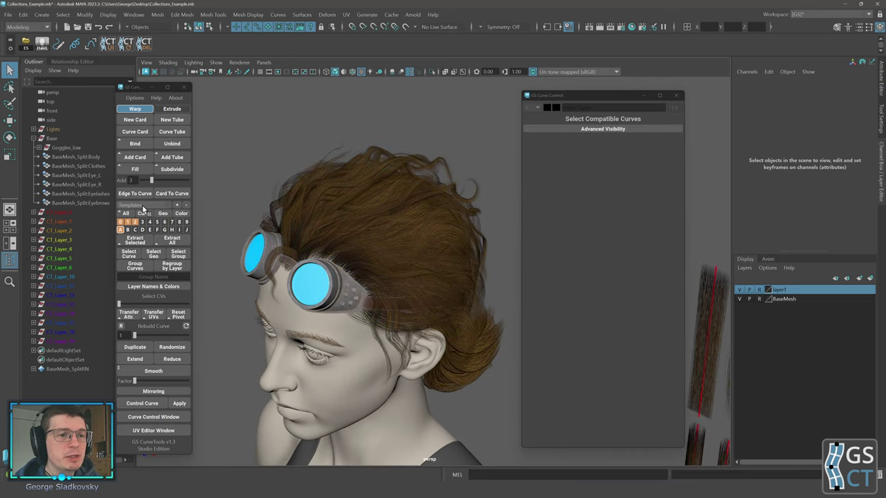
scroll(142, 208, down, 1)
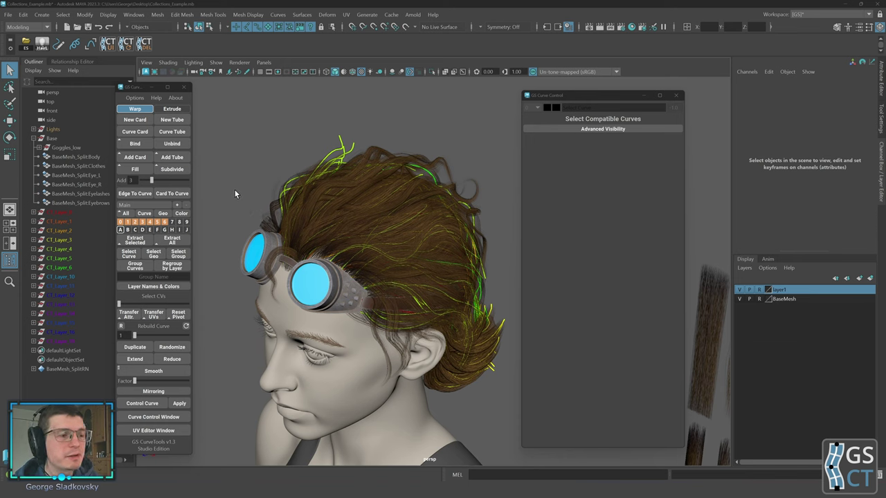
Enable the Import Into a New Collection option
click(137, 99)
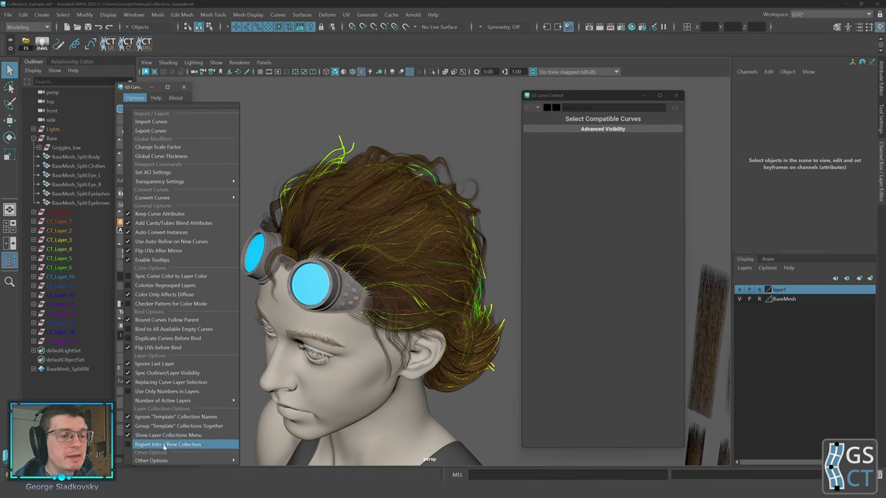
click(164, 445)
alt+drag(348, 319, 297, 313)
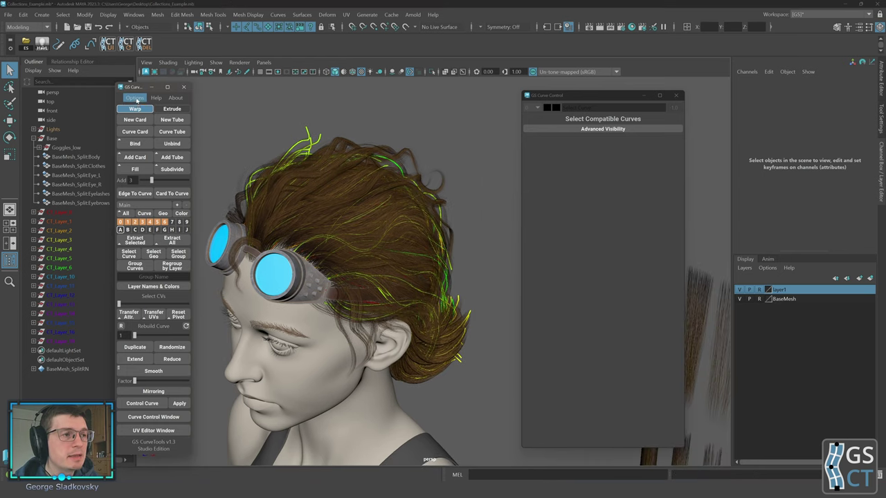
Import the curves file v1-2_templates.curves from the Desktop folder
click(134, 98)
click(188, 133)
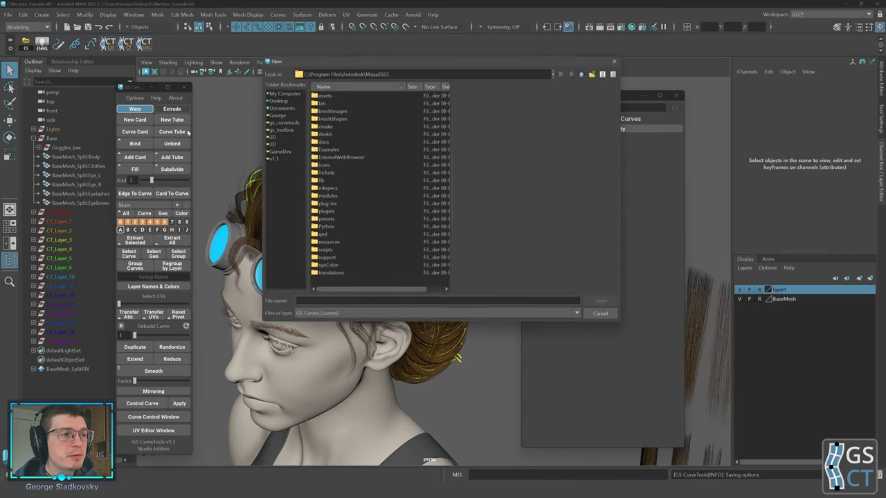
click(276, 100)
double_click(341, 141)
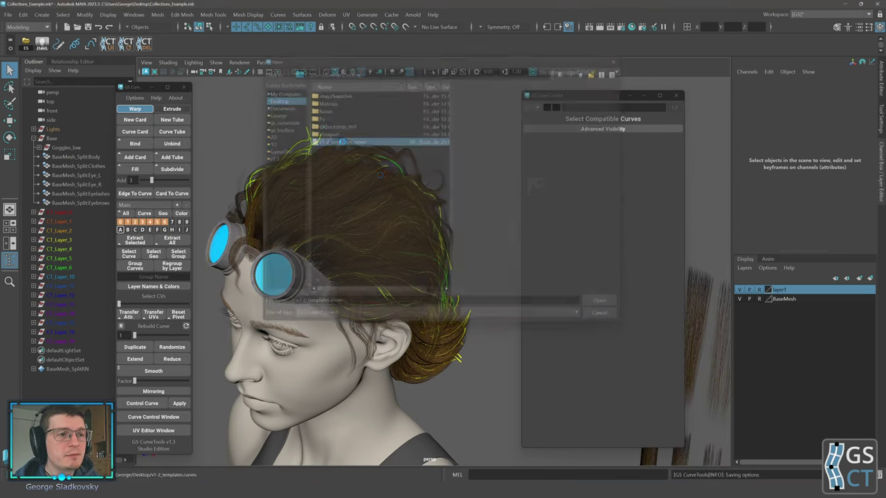
Check the collection list for ImportedCurves and select the imported curves on its layer J
click(141, 206)
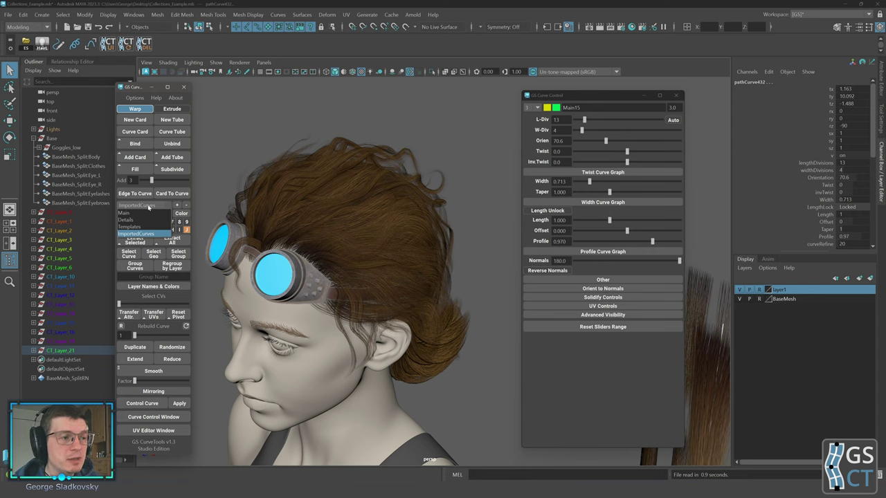
click(148, 208)
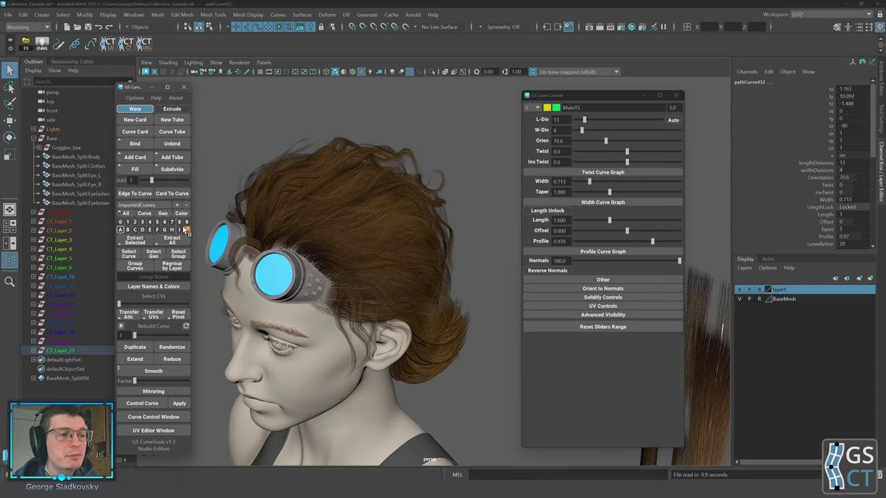
click(185, 229)
alt+middle_drag(389, 239, 328, 213)
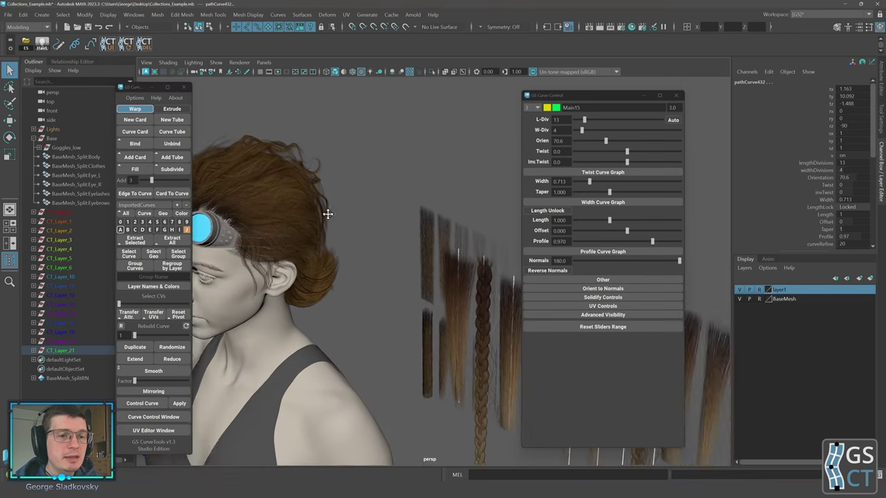
alt+drag(328, 213, 371, 201)
Move the imported hair templates along Z to a Translate Z of about 8.08, and deselect them
click(385, 198)
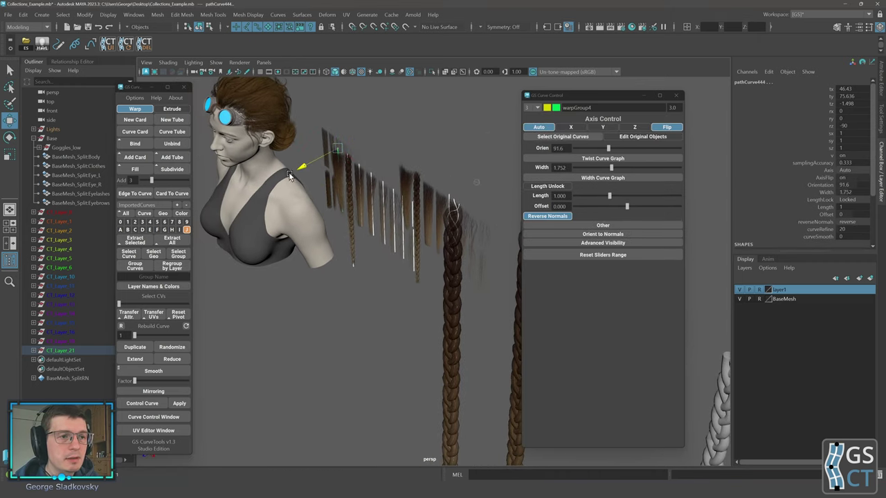
drag(289, 175, 288, 174)
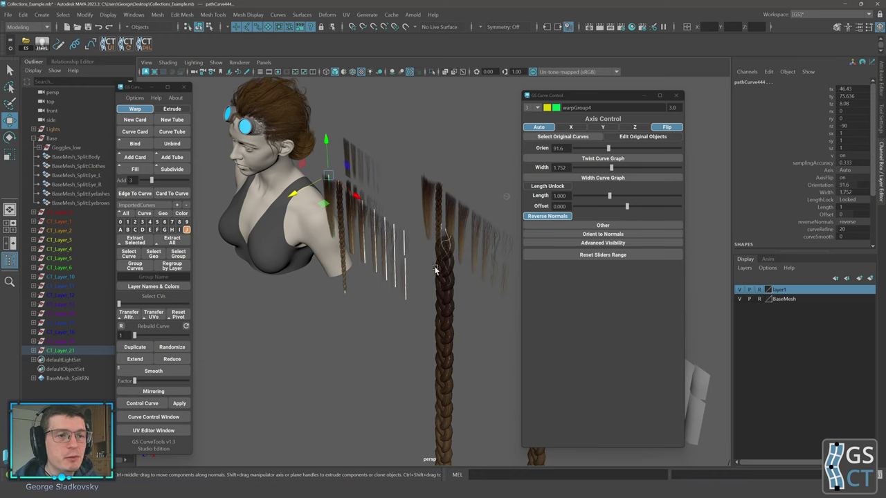
alt+drag(421, 264, 413, 268)
click(369, 251)
alt+drag(369, 251, 359, 241)
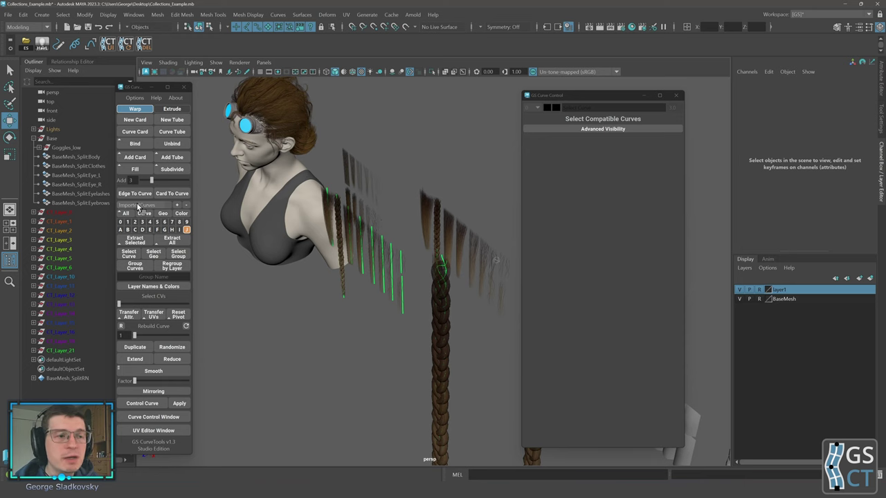
Transfer the imported curves from layer J to layer 0 of the ImportedCurves collection
alt+drag(328, 179, 314, 134)
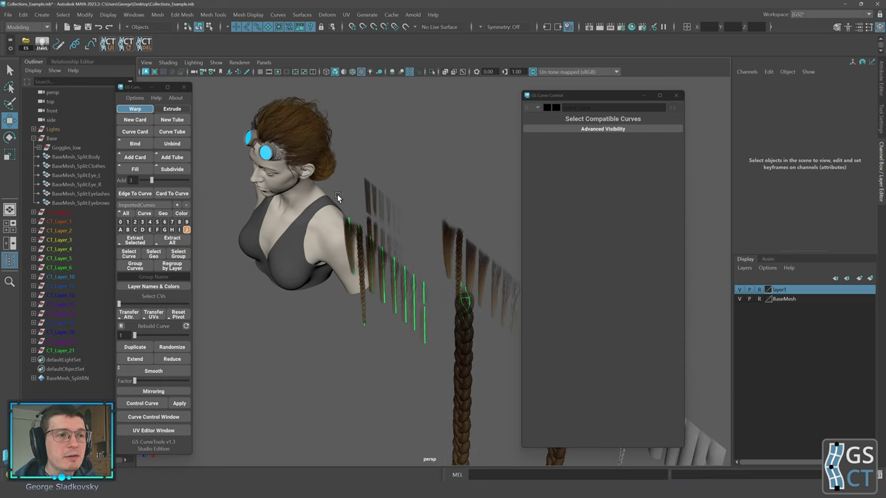
alt+drag(337, 198, 326, 211)
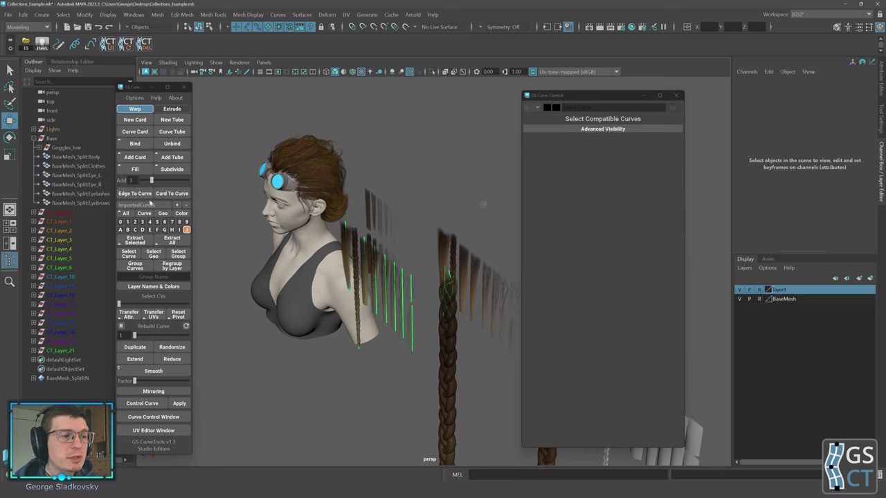
click(187, 230)
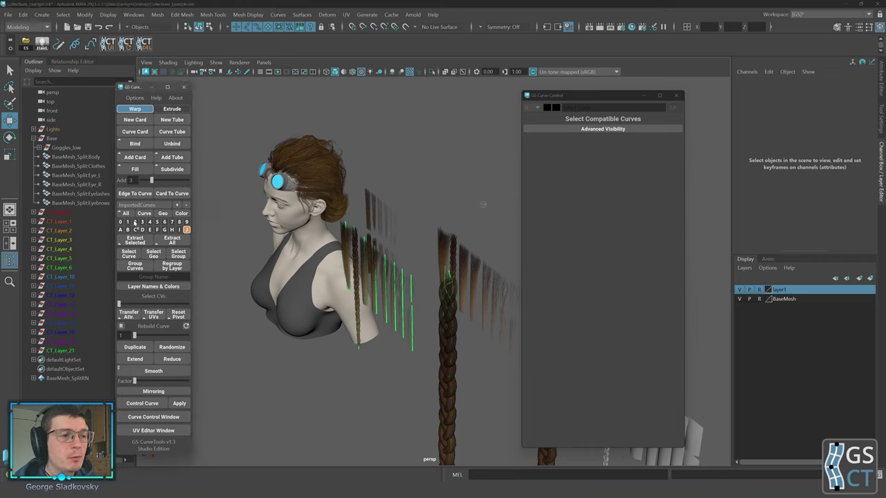
Turn off Import Into a New Collection and switch to the Main layer collection
click(134, 98)
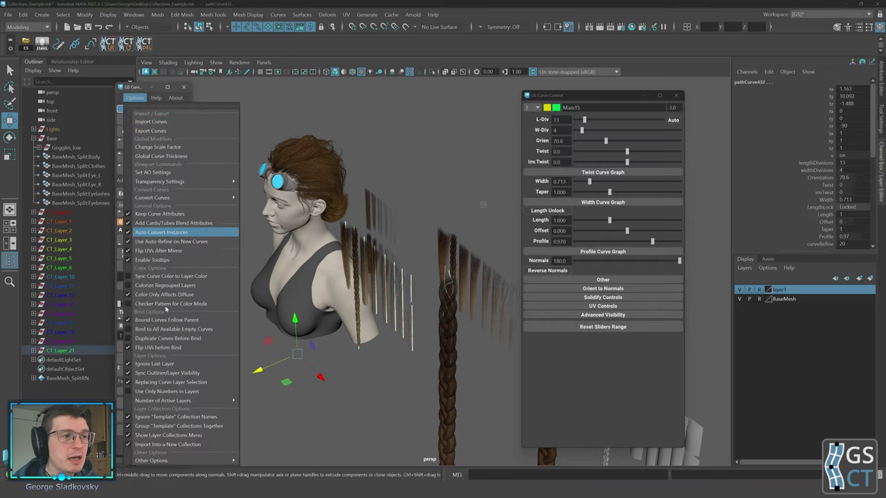
click(178, 445)
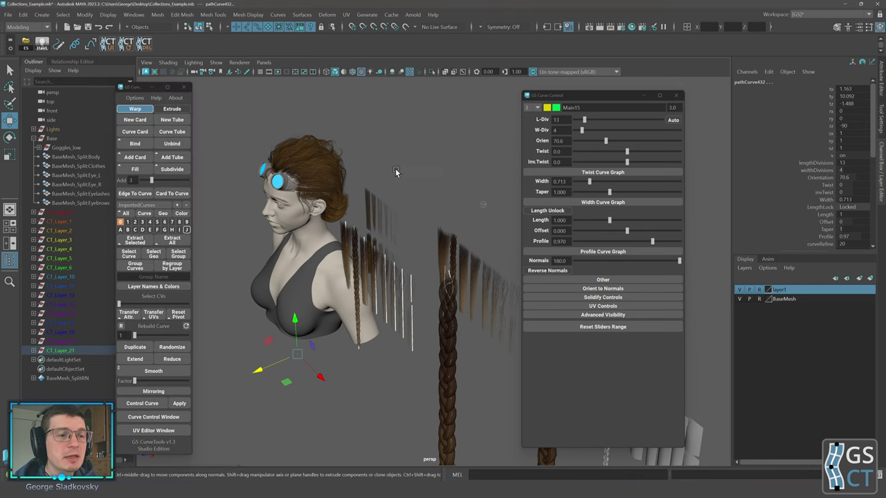
click(150, 206)
click(150, 215)
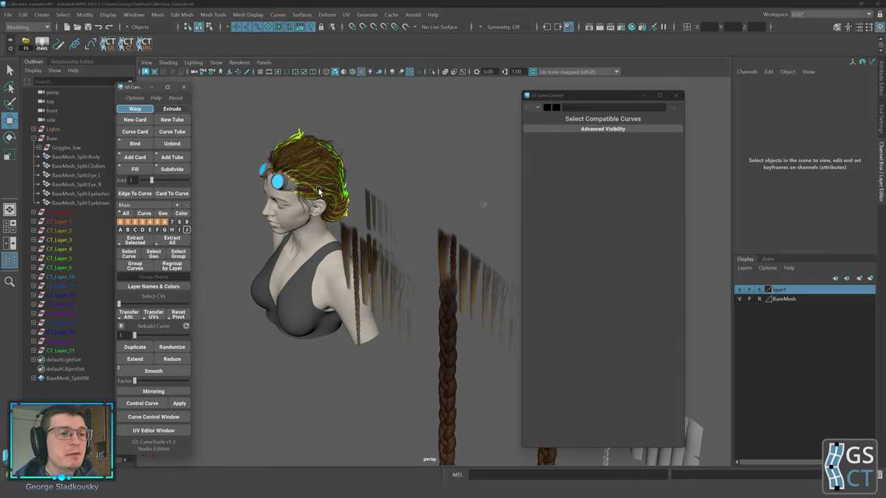
alt+middle_drag(318, 192, 356, 229)
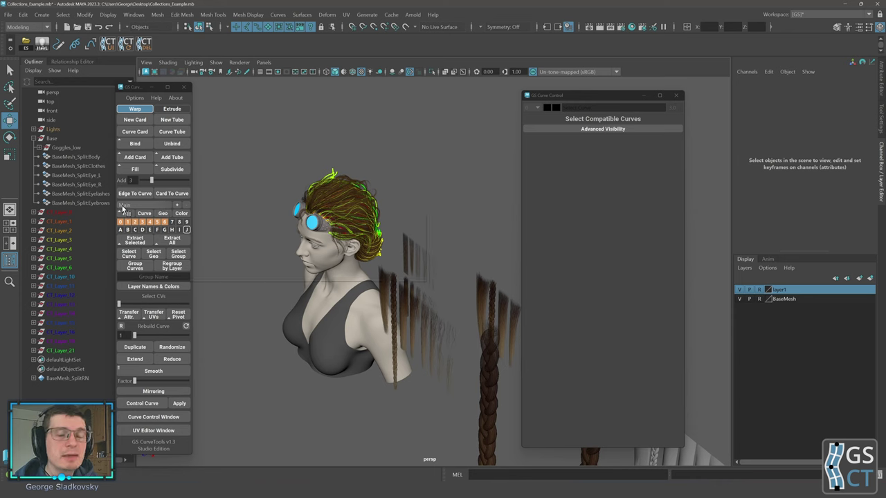
alt+middle_drag(262, 206, 277, 220)
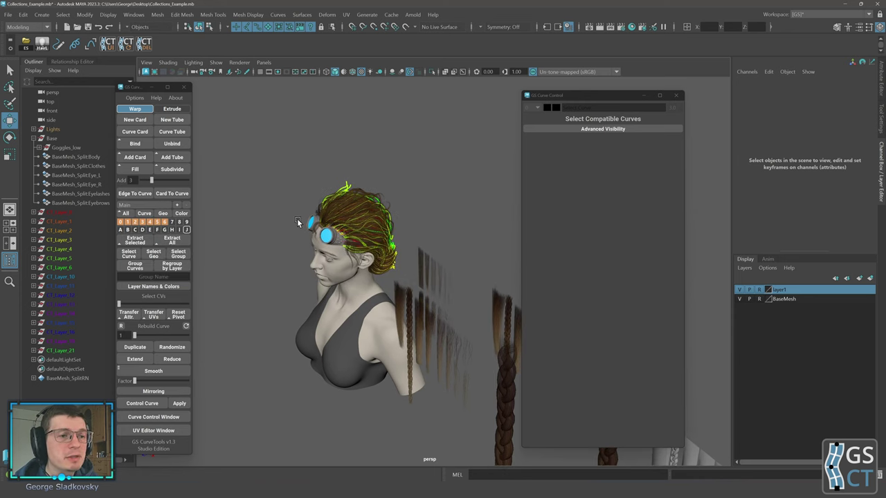
alt+drag(297, 219, 281, 201)
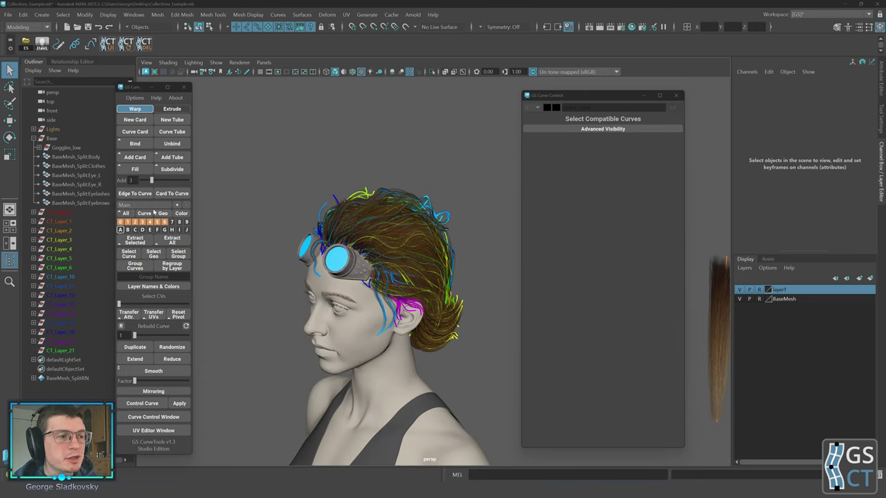
Hide layers 0 to 6 of the Main collection and inspect the hair of the other collections around the head
alt+drag(253, 192, 262, 196)
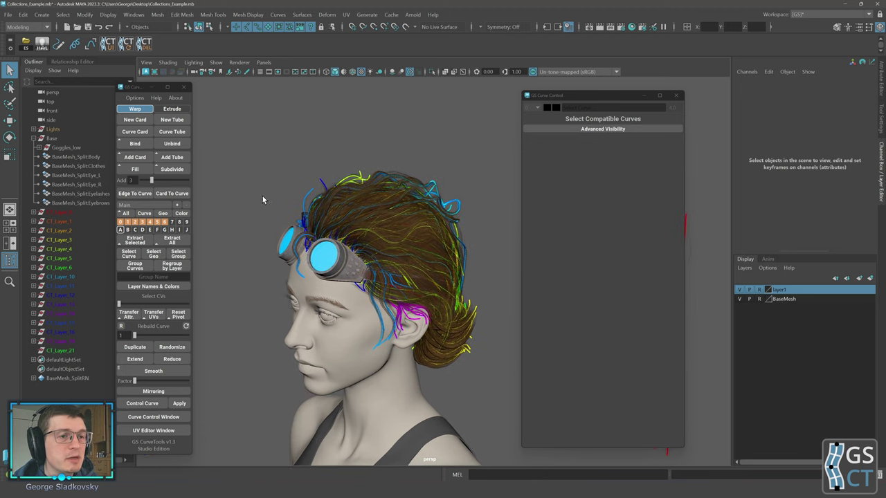
click(164, 215)
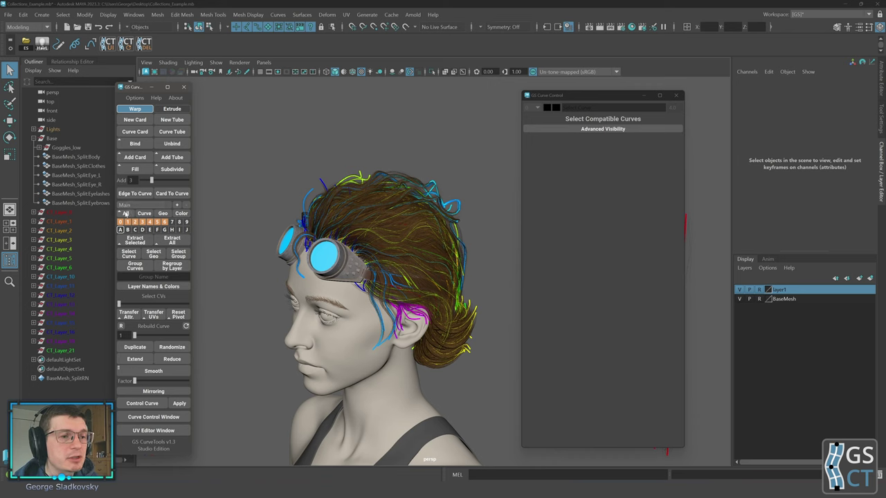
drag(120, 222, 159, 221)
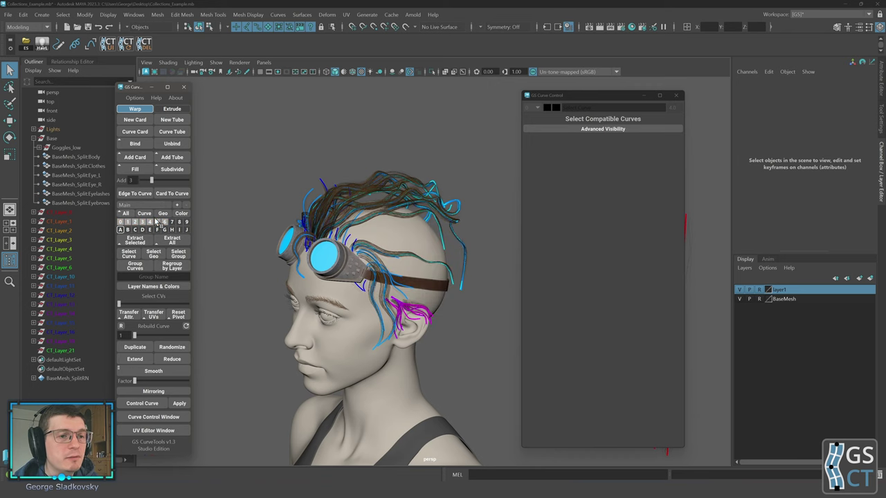
alt+drag(320, 231, 318, 242)
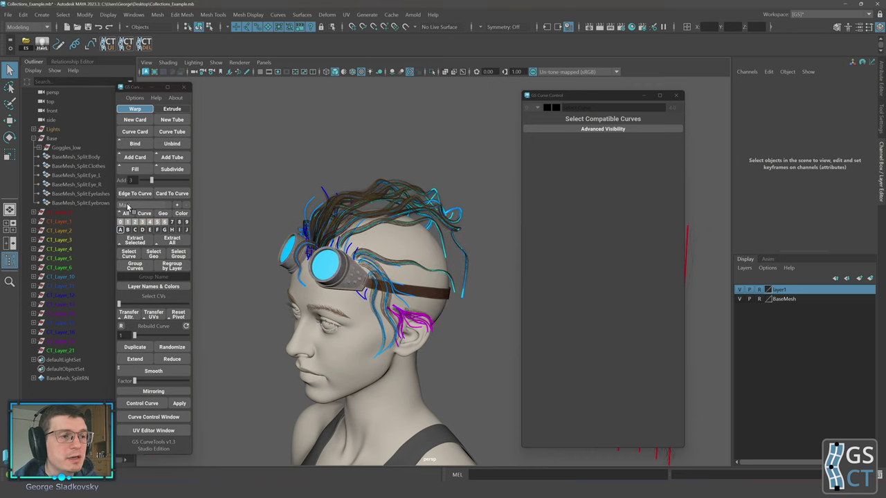
alt+middle_drag(407, 251, 376, 236)
drag(253, 144, 463, 360)
alt+drag(367, 242, 415, 237)
click(381, 273)
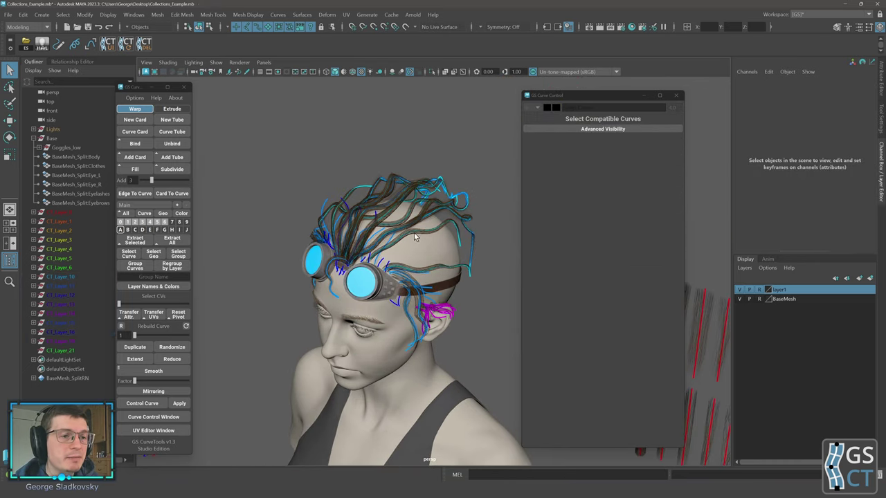
Toggle the visibility of all layers, ending with the Main collection's layers shown again
click(125, 213)
alt+drag(338, 251, 367, 244)
click(126, 213)
click(125, 214)
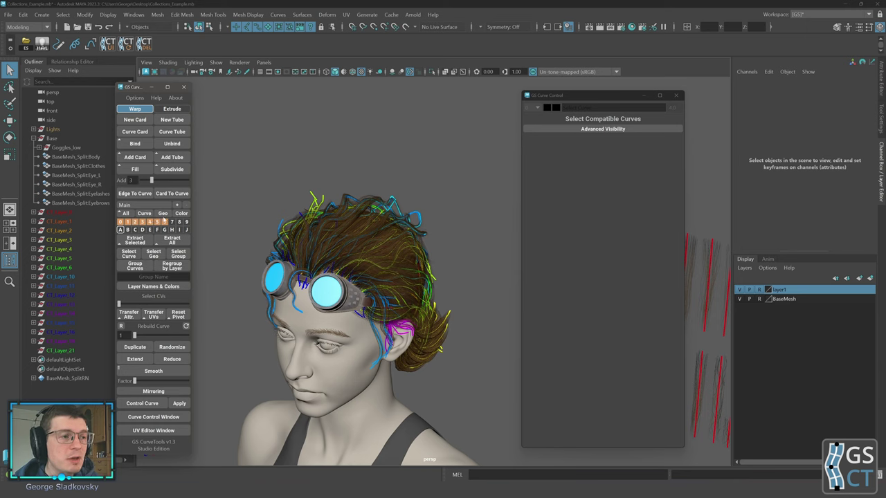
Compare the curve-only and geometry-only displays of the Main collection, ending with both curves and geometry shown
click(144, 215)
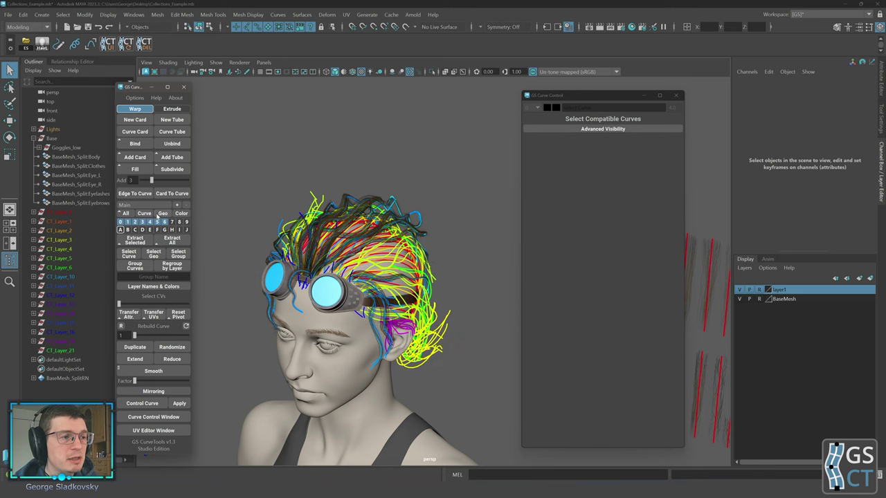
click(162, 214)
click(145, 214)
click(126, 215)
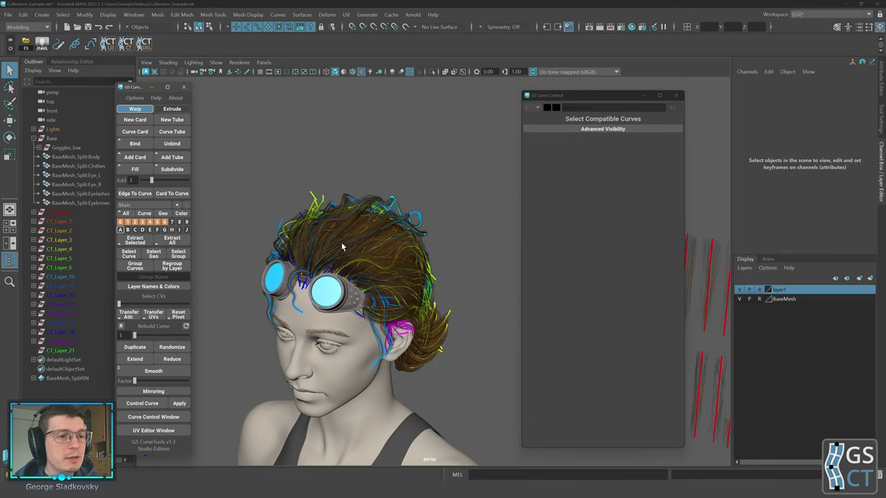
Compare the curve-only and geometry-only displays across all collections, ending with both curves and geometry shown
alt+middle_drag(342, 246, 354, 259)
click(145, 215)
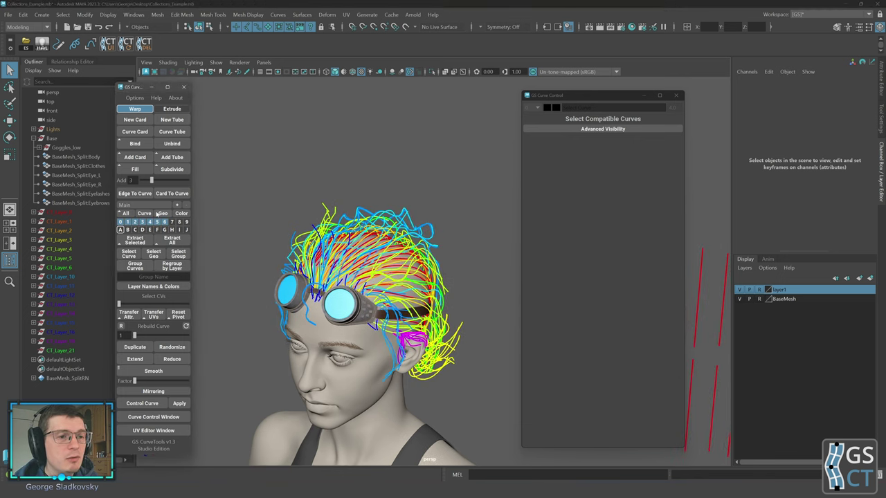
click(159, 214)
click(142, 215)
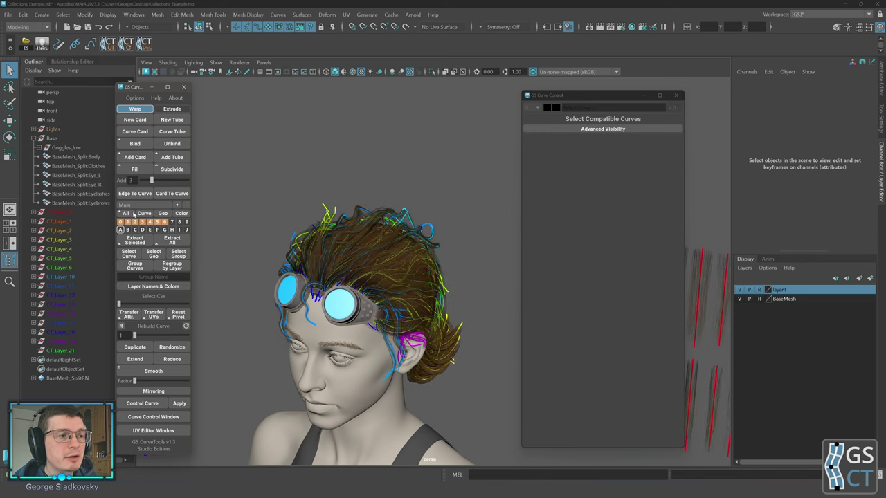
Switch to the Templates collection and bring its template strands beside the bust into view
alt+middle_drag(249, 229, 250, 214)
click(144, 205)
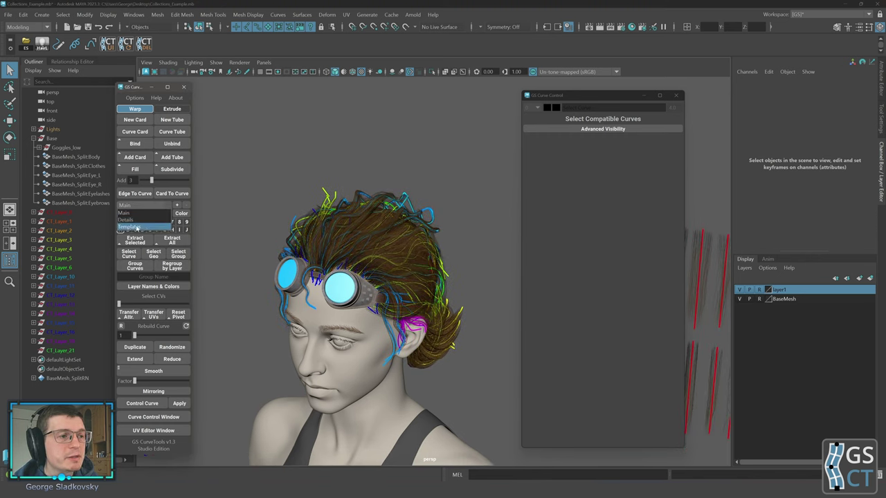
click(136, 228)
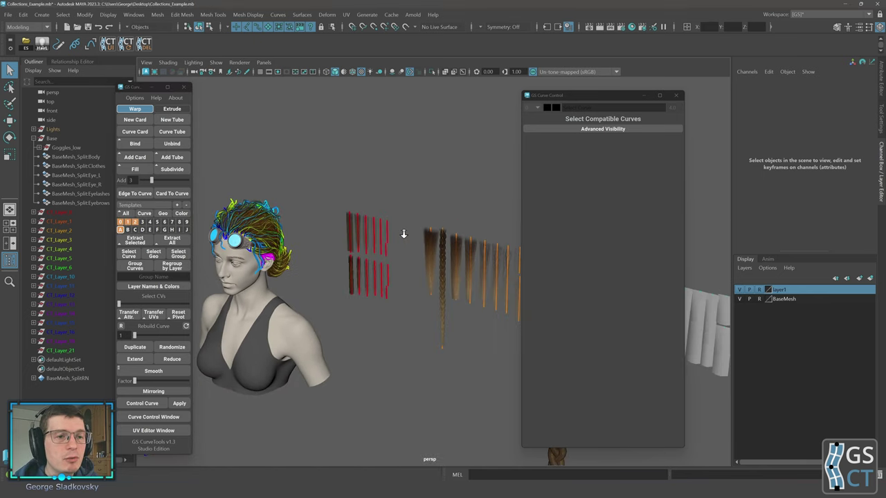
alt+drag(403, 234, 367, 331)
scroll(443, 304, up, 3)
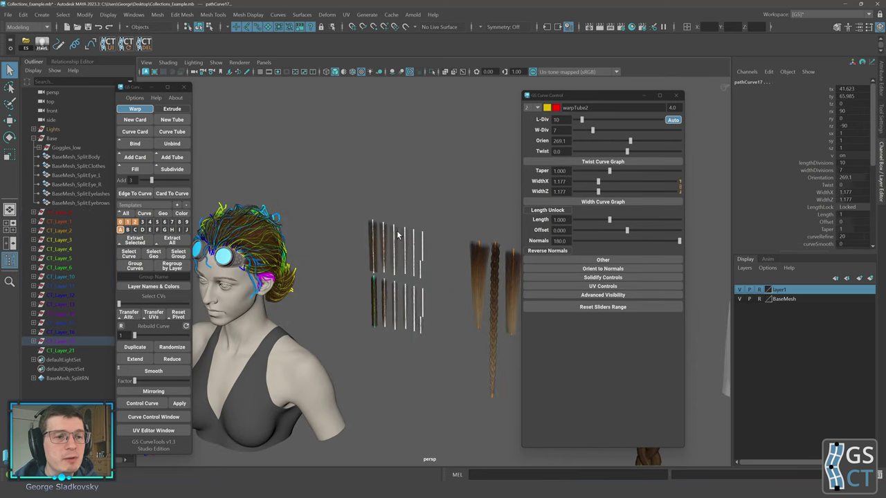
Select several template tubes one by one in the red strand group to examine them, and clear the selection
click(393, 253)
click(396, 294)
click(407, 305)
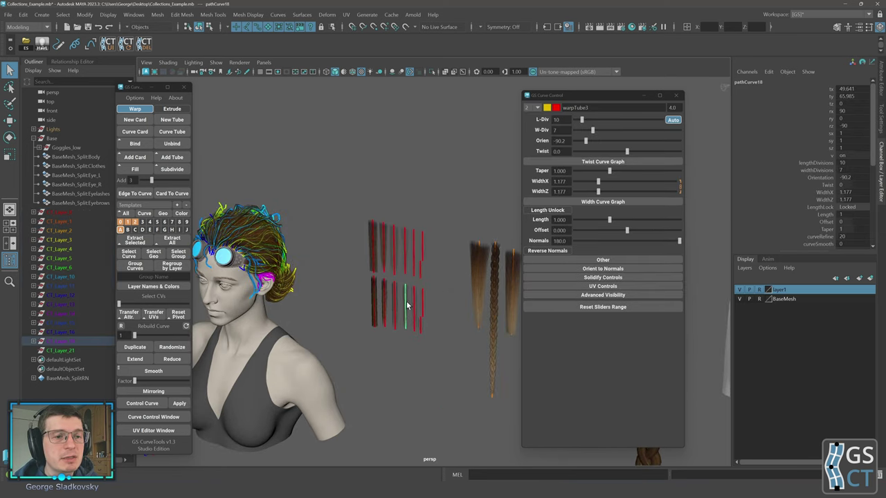
click(416, 303)
click(424, 304)
click(376, 305)
alt+middle_drag(400, 307, 492, 346)
click(435, 305)
Hide the Templates collection's layers and return to the Main collection with the head in view
alt+drag(386, 296, 340, 242)
alt+middle_drag(279, 218, 302, 230)
ctrl+click(121, 230)
ctrl+click(121, 222)
ctrl+click(129, 223)
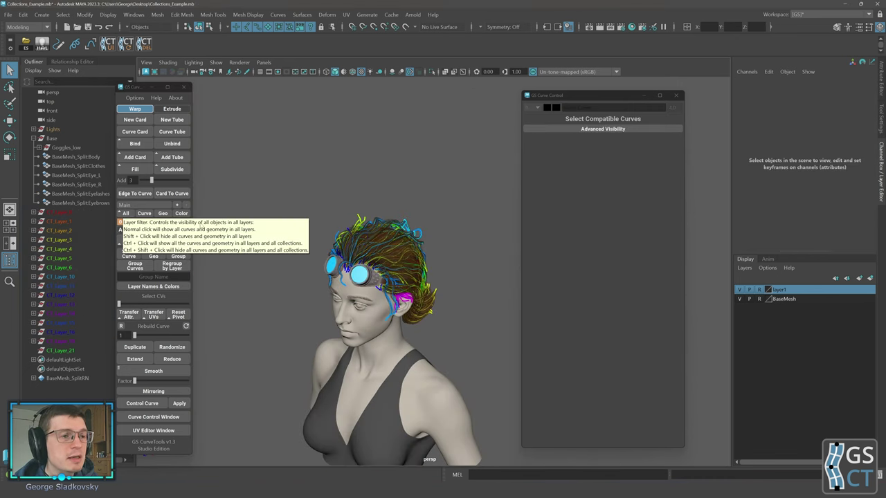
mouse_move(253, 233)
alt+mouse_down()
mouse_move(221, 202)
mouse_move(264, 226)
alt+mouse_up()
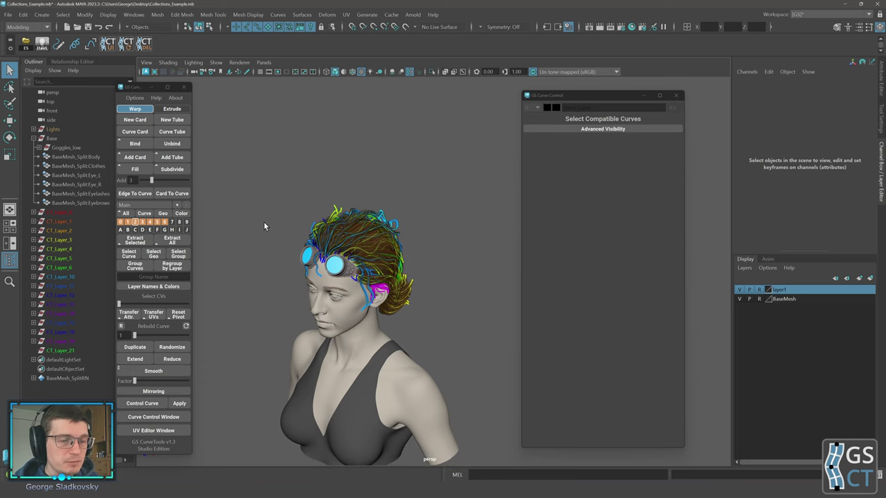
Hide and show all layers across every collection, inspecting the template strands beside the bust
click(126, 214)
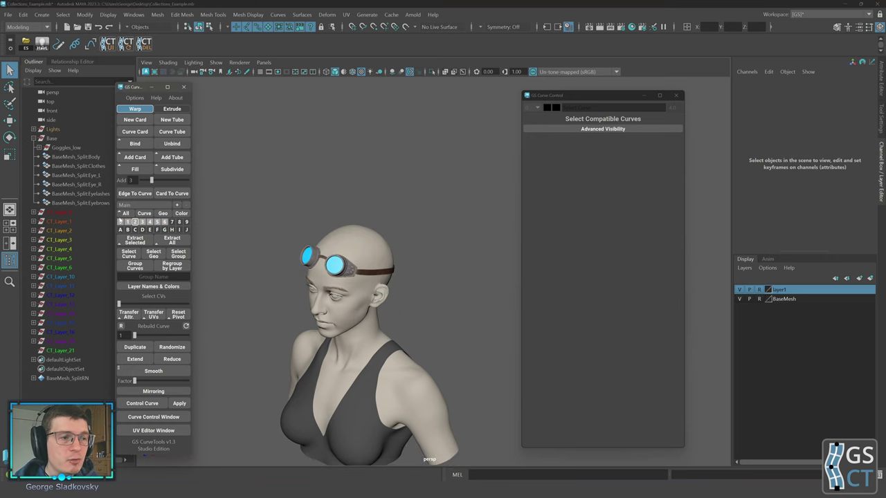
click(123, 214)
scroll(336, 256, down, 1)
alt+middle_drag(332, 252, 196, 218)
scroll(325, 231, down, 2)
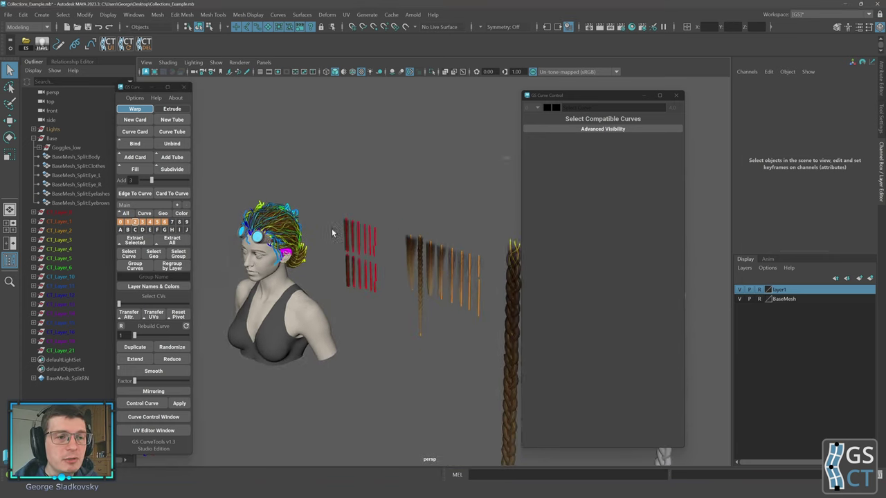
alt+middle_drag(332, 232, 443, 263)
scroll(443, 263, up, 3)
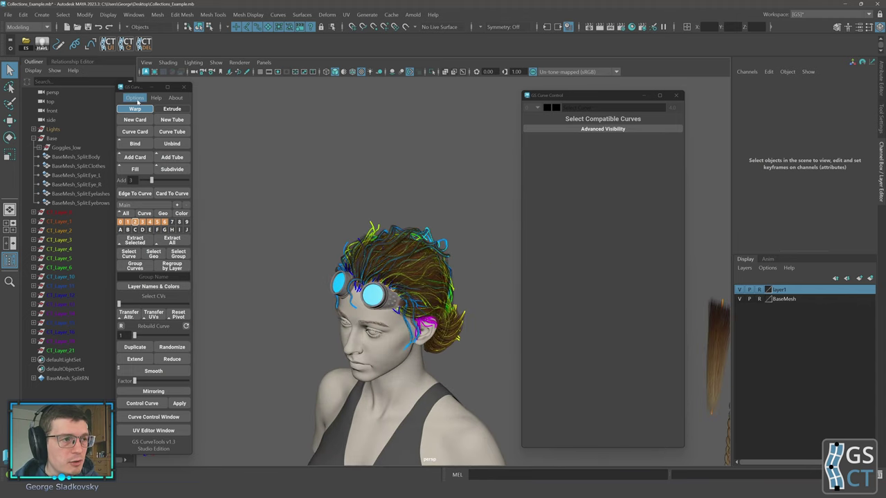
Turn on the option to ignore "Template" collection names, check the Templates collection's layers, and return to the Main collection
click(136, 99)
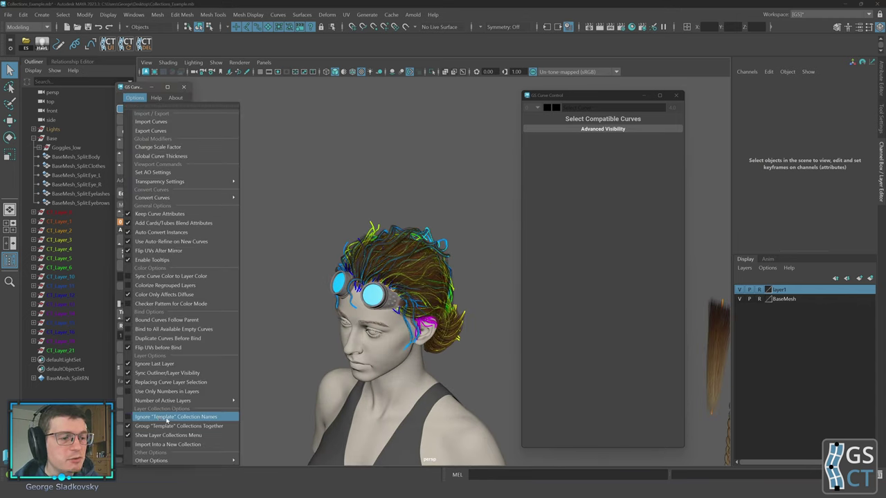
click(188, 418)
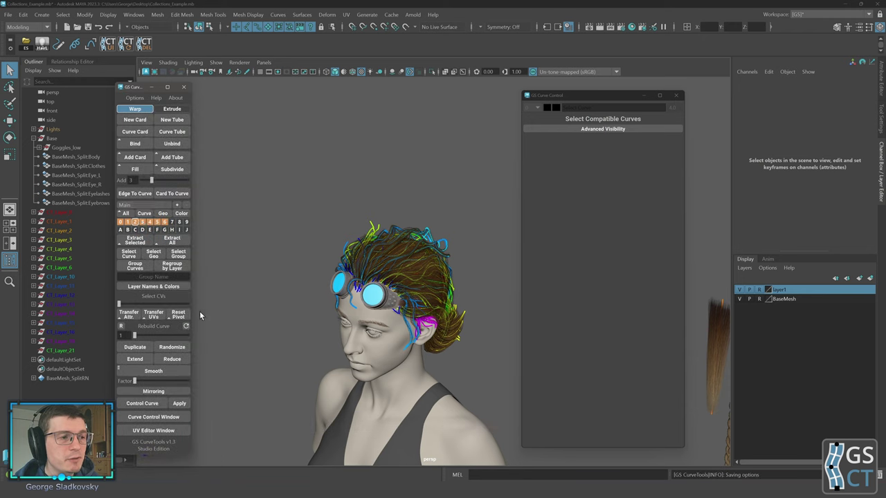
click(130, 207)
click(130, 227)
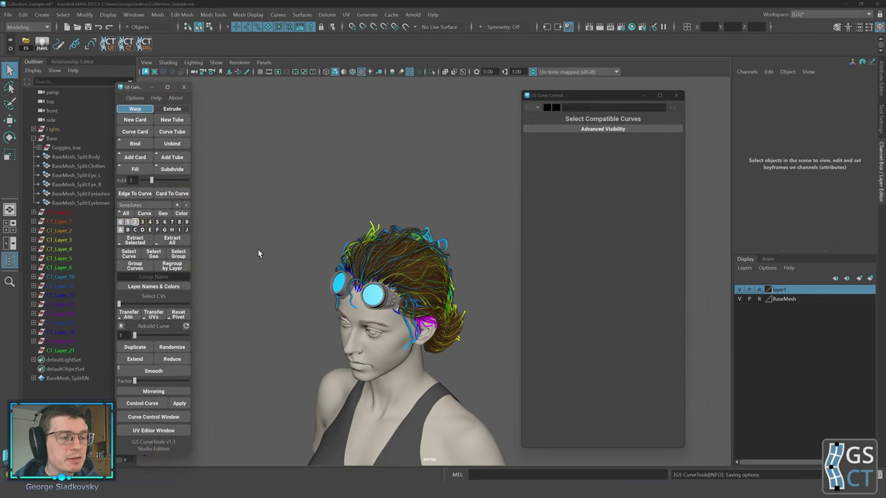
scroll(148, 206, up, 1)
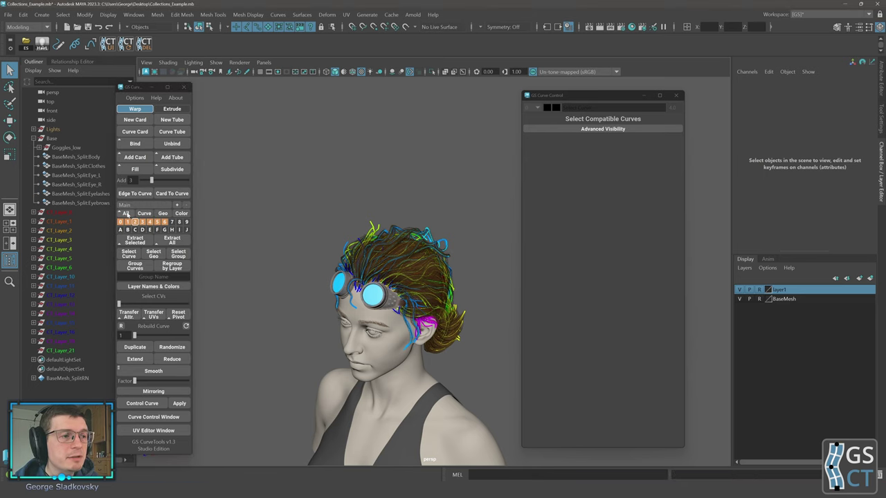
Toggle the visibility of all layers across the non-template collections, ending with the hair hidden, and examine the bare bust
click(126, 214)
click(124, 215)
alt+drag(322, 228, 332, 226)
alt+right_drag(333, 225, 292, 222)
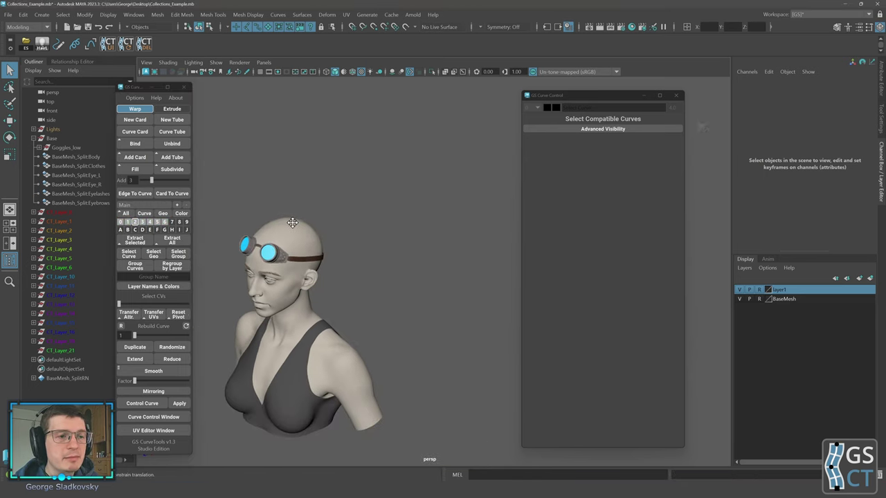
alt+middle_drag(292, 222, 283, 210)
Compare the curve-only and geometry-only displays across the non-template collections, ending with all curves and geometry shown
click(146, 215)
click(126, 214)
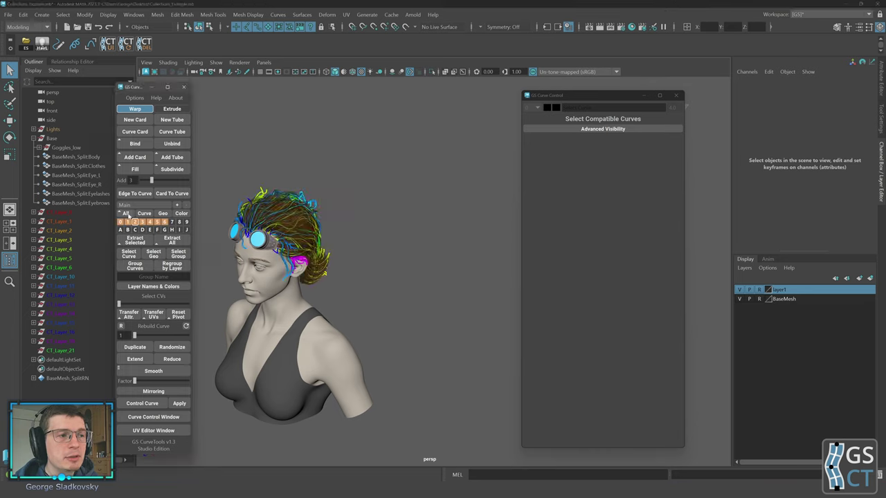
click(144, 214)
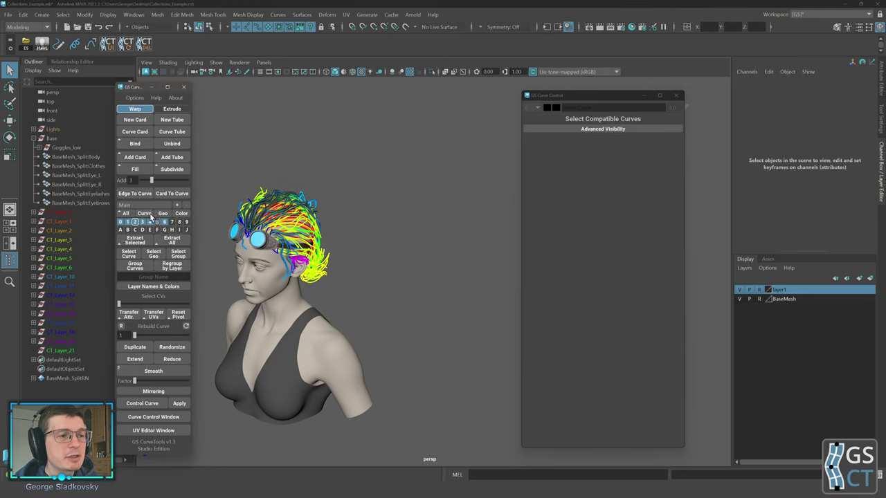
click(162, 214)
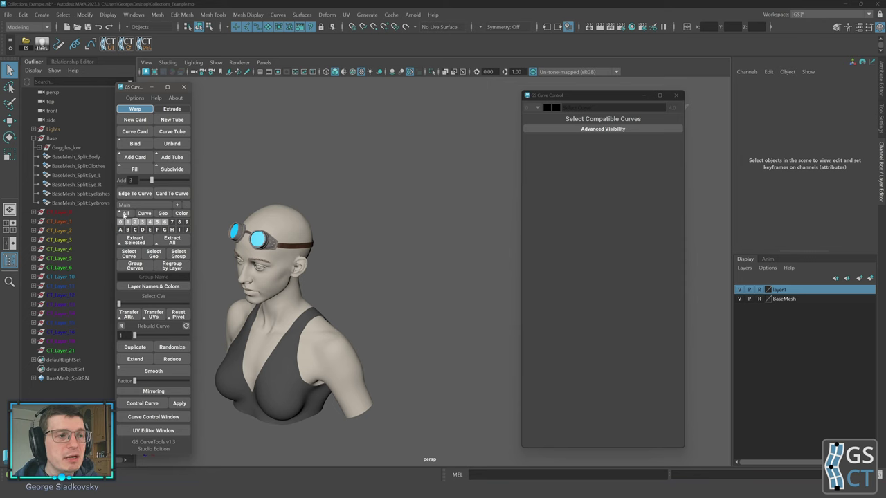
click(125, 215)
Switch to the Templates collection and show its layers 0, 1, 2 and A individually, hiding each of them again
alt+middle_drag(273, 229, 228, 204)
scroll(128, 204, down, 1)
click(121, 229)
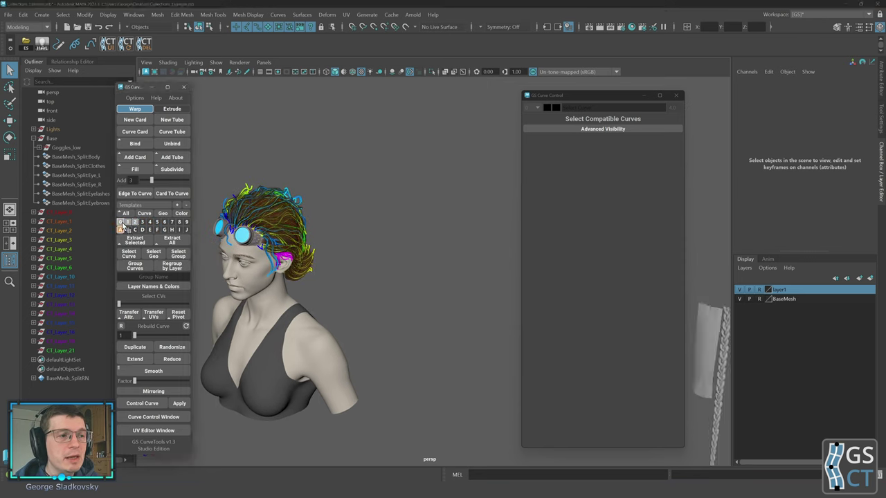
click(121, 223)
click(128, 223)
click(135, 223)
click(135, 223)
click(128, 223)
click(122, 223)
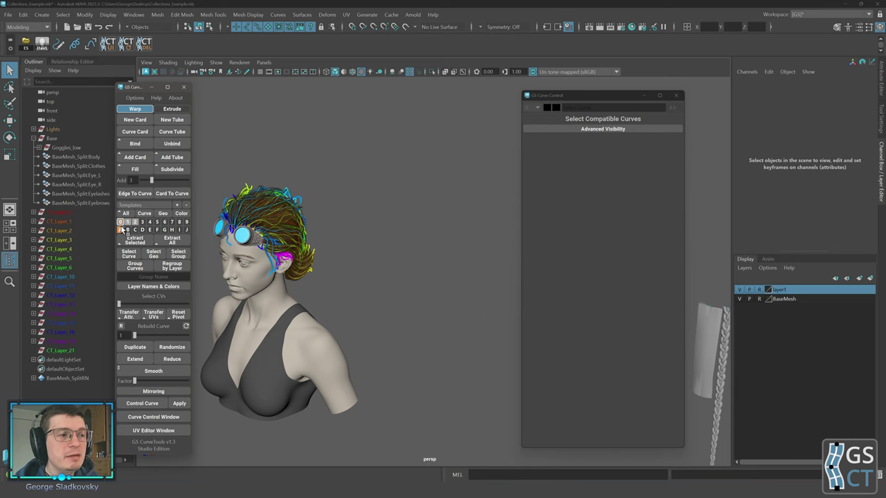
click(124, 232)
Select all the hair curves on the head and frame the view on them
drag(257, 182, 457, 347)
key(f)
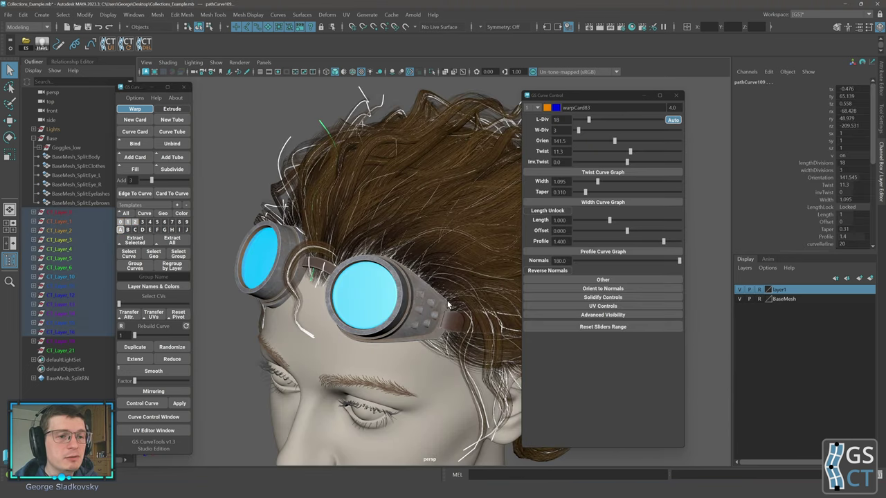
alt+right_drag(448, 305, 409, 274)
alt+middle_drag(409, 274, 344, 262)
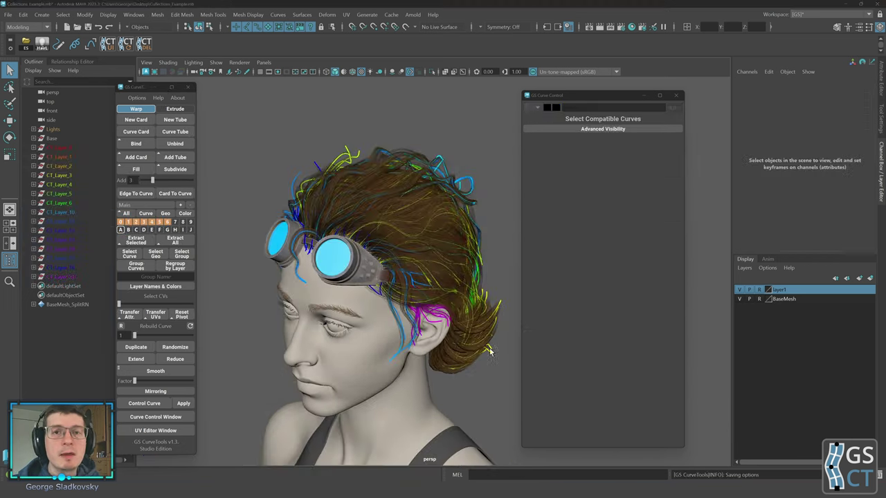
Check the Ignore Last Layer option and move the curves of the Templates collection's layer 0 to layer J of the Main collection
click(137, 97)
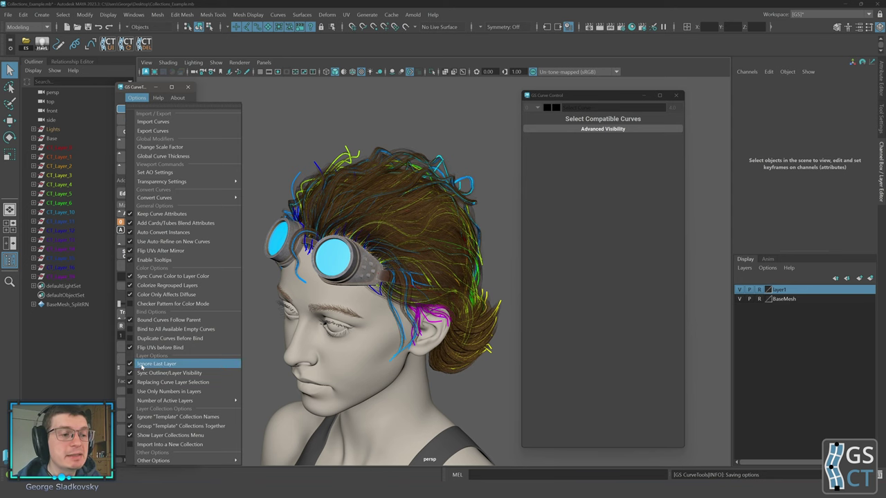
click(270, 323)
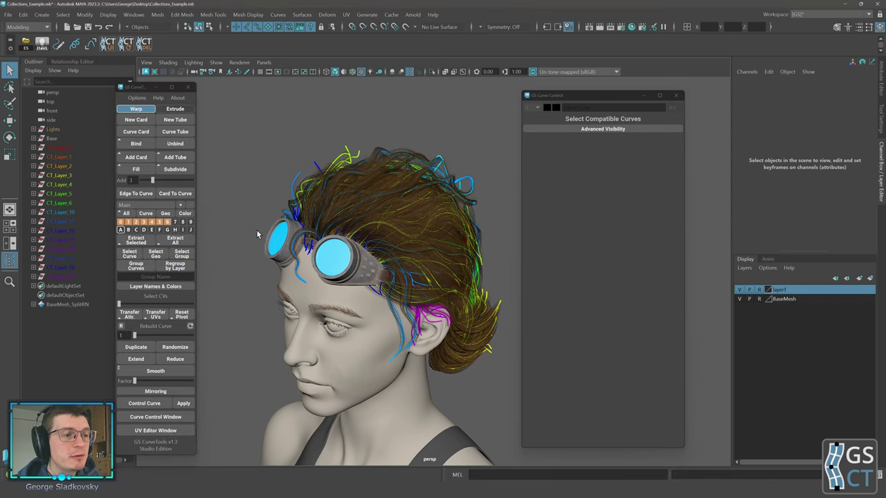
alt+middle_drag(257, 235, 201, 205)
scroll(150, 206, down, 1)
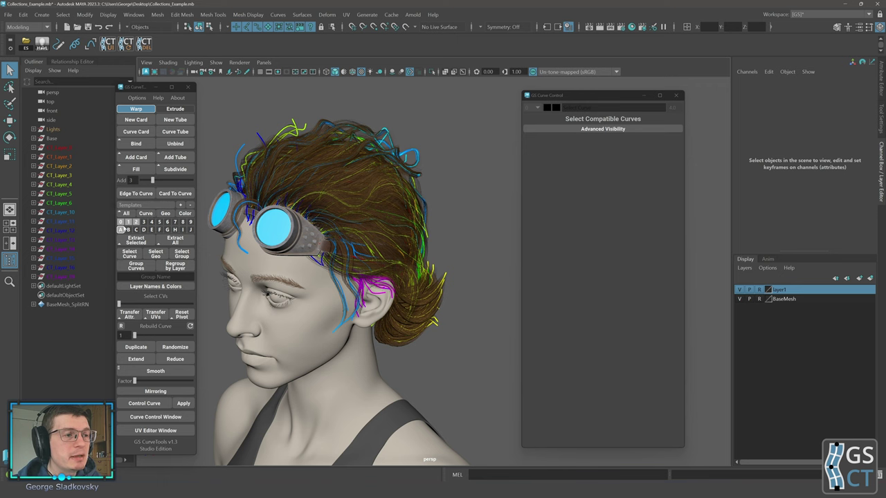
click(120, 222)
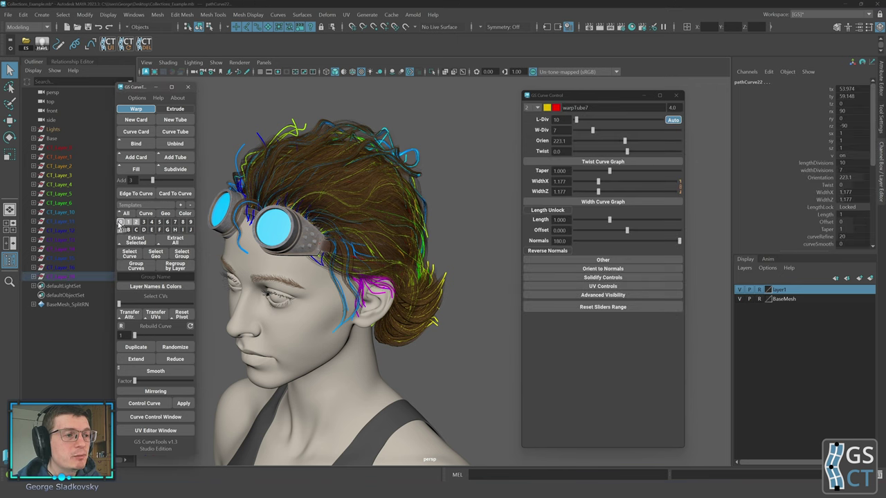
scroll(135, 207, up, 1)
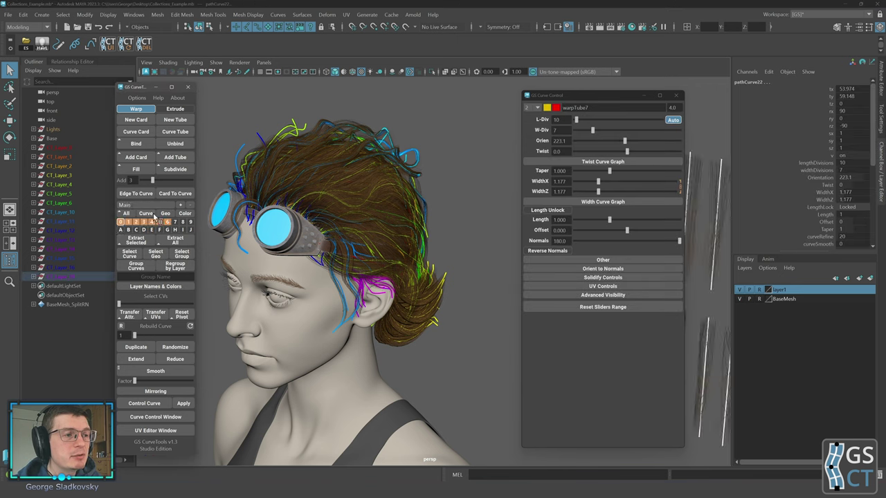
ctrl+click(191, 230)
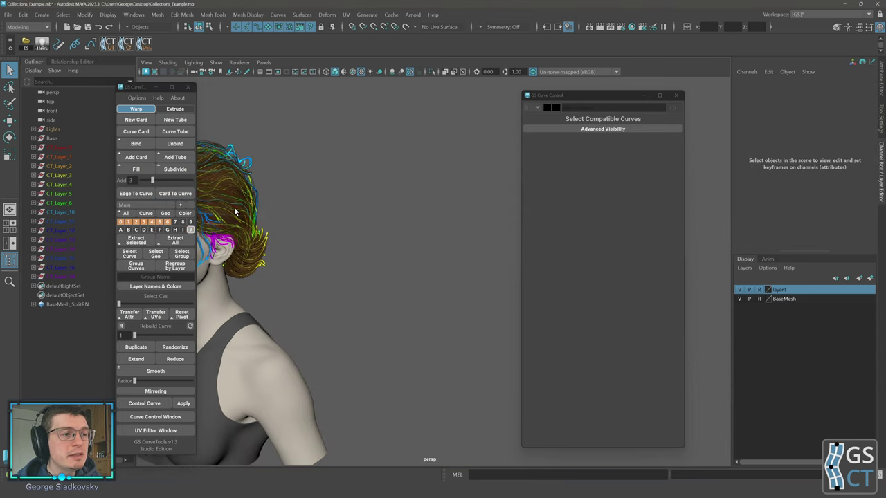
Toggle the Main collection's overall, curve-only and geometry-only displays with the last layer ignored, ending with layers 0 to 6 fully shown
click(127, 214)
click(127, 214)
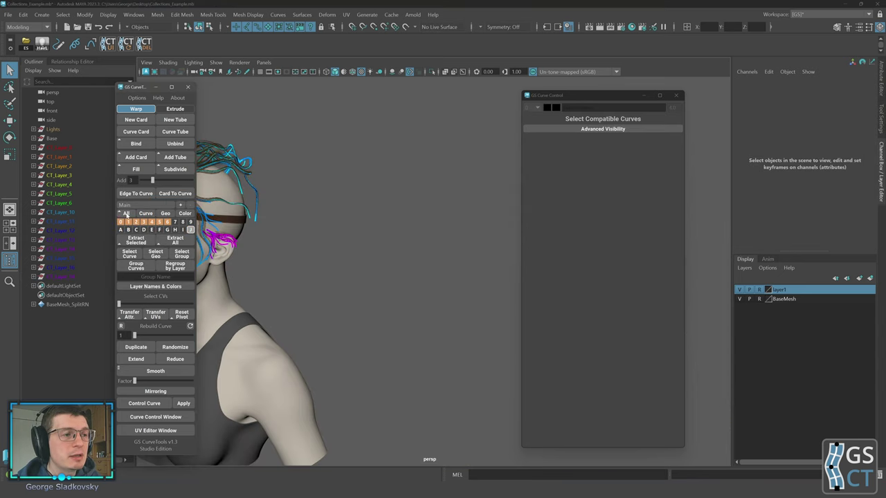
click(144, 215)
click(164, 215)
click(128, 214)
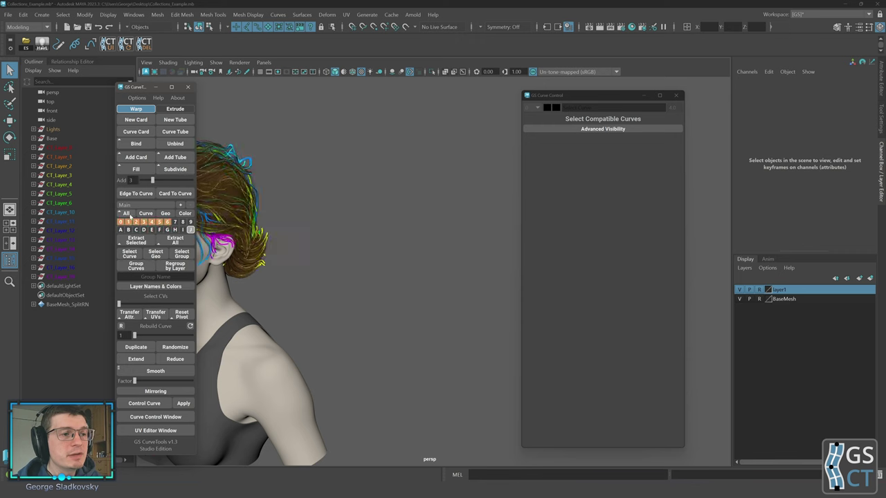
Turn off the Ignore Last Layer option and close the detached options list
click(137, 98)
click(156, 99)
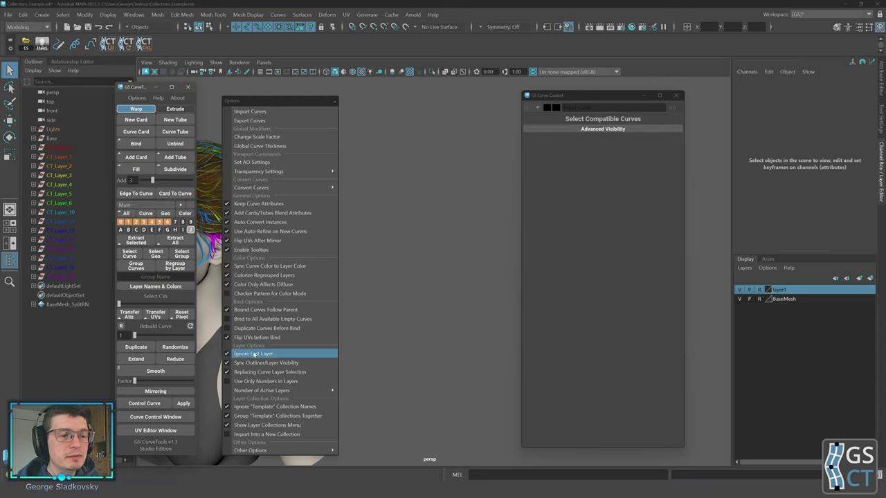
click(333, 102)
click(190, 229)
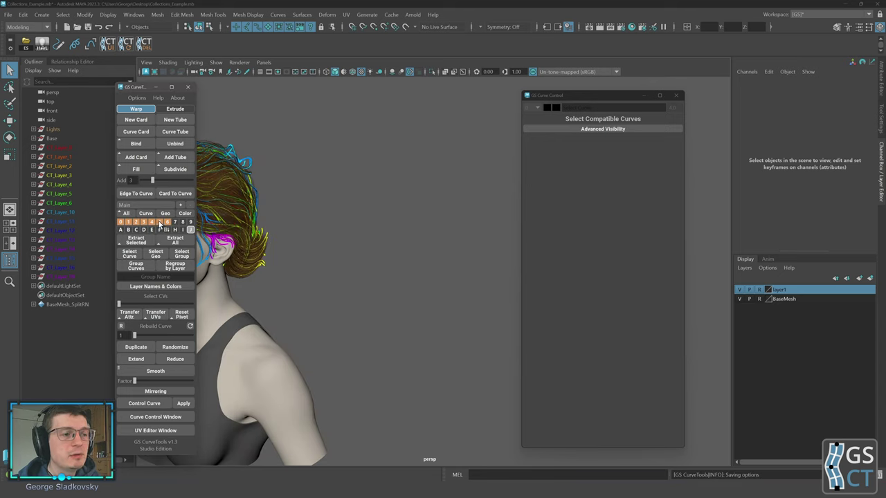
Toggle the Main collection's overall, curve-only and geometry-only displays including layer J, ending with both curves and geometry shown
click(125, 214)
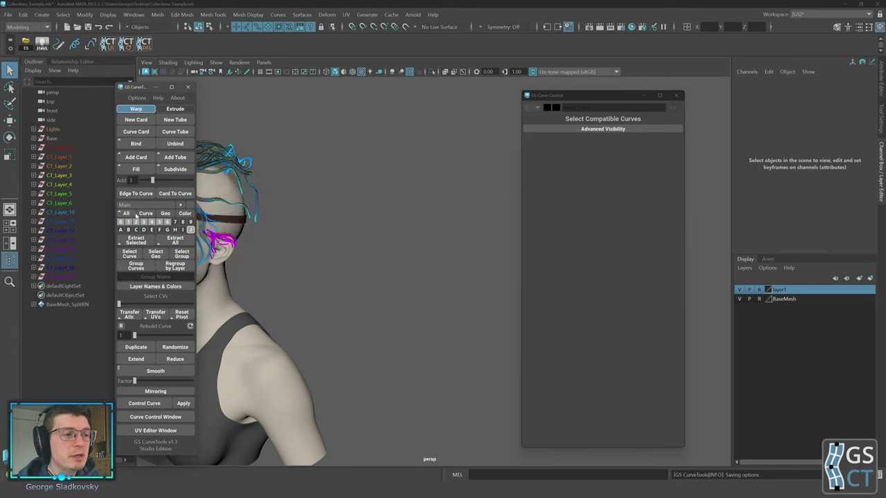
click(133, 214)
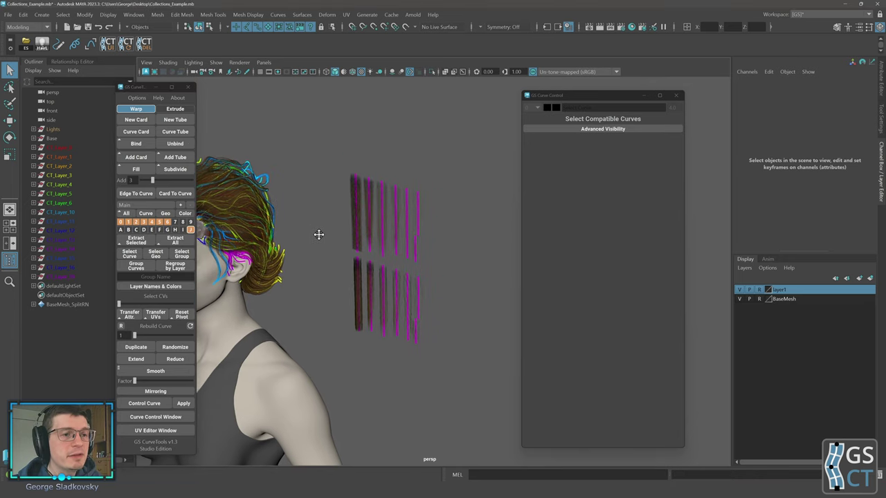
click(149, 216)
click(165, 215)
click(147, 215)
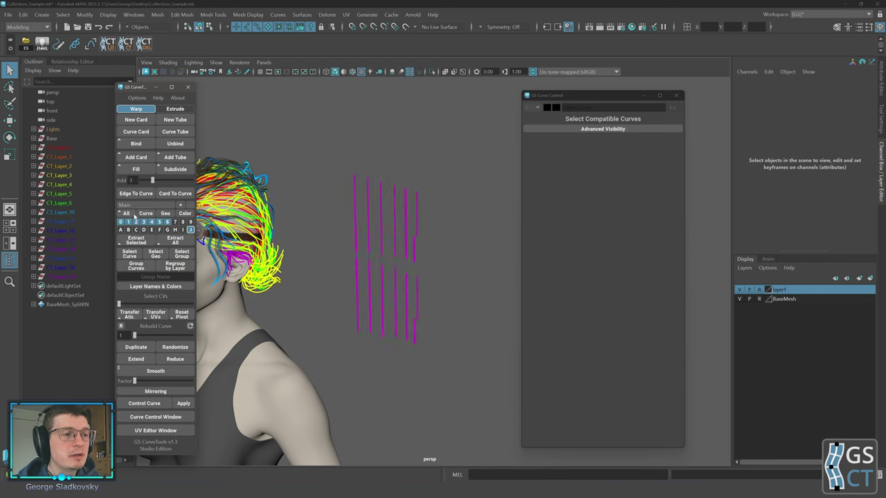
click(129, 216)
Move the curves of the Main collection's layer J back to layer 0 of the Templates collection and hide that layer
click(190, 228)
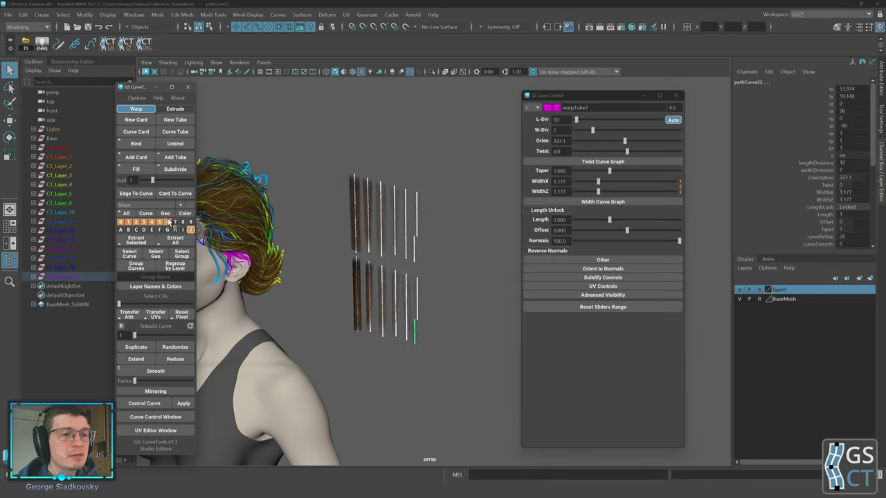
right_drag(121, 224, 121, 205)
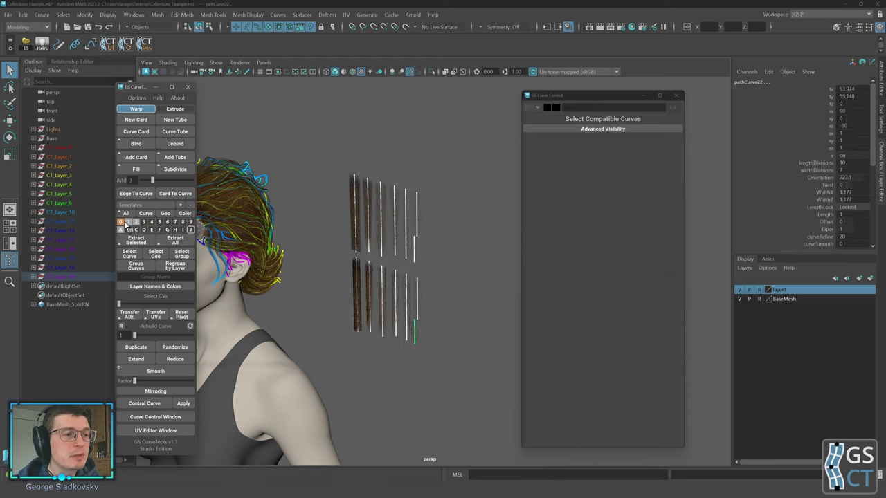
alt+click(121, 223)
alt+drag(294, 220, 370, 234)
alt+middle_drag(370, 234, 447, 255)
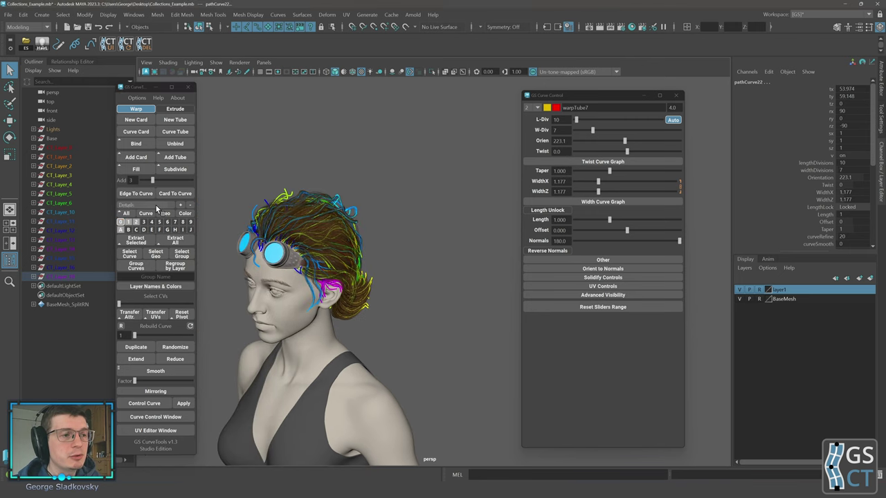
Make the Main collection active and check the Ignore Last Layer setting in the layer options
scroll(158, 207, up, 1)
click(136, 98)
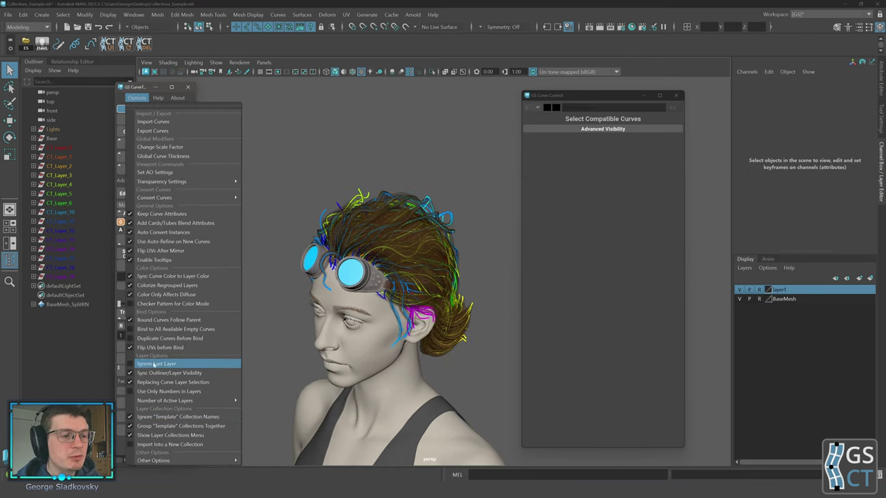
click(297, 276)
alt+middle_drag(263, 245, 254, 233)
alt+drag(249, 261, 236, 261)
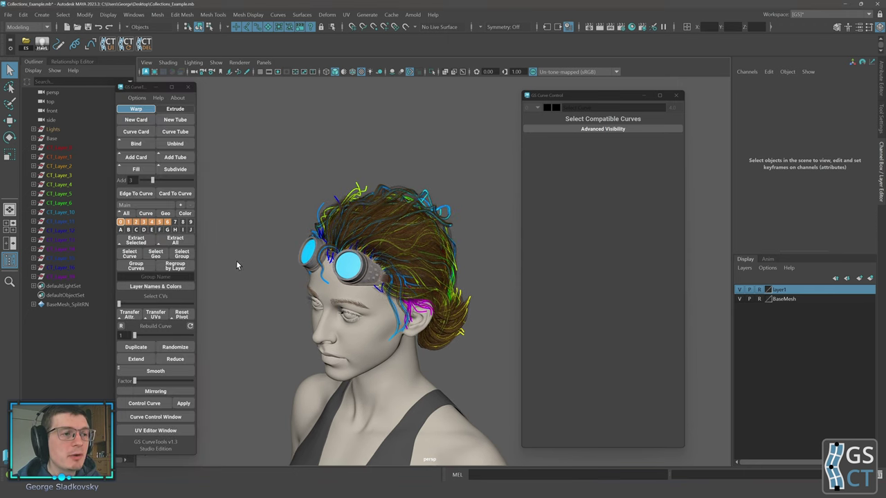
Review the list of layer collections, keep Main selected, and cycle between the Main and Details collections
click(131, 206)
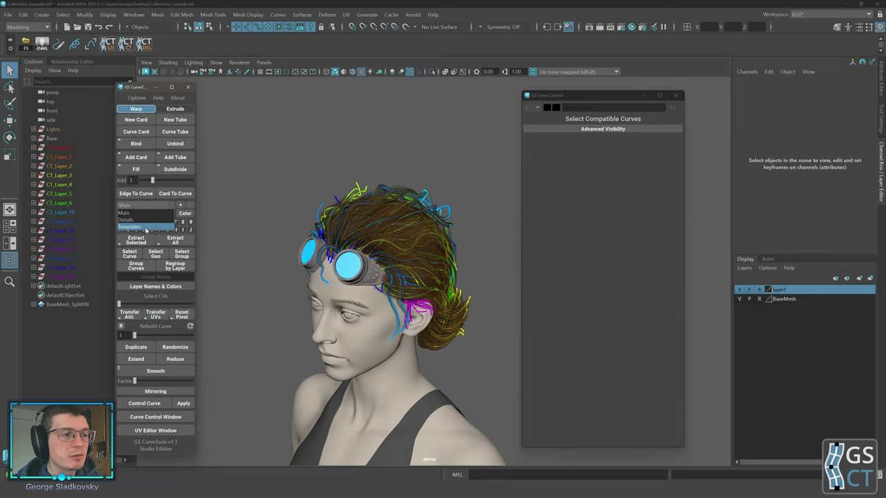
click(144, 213)
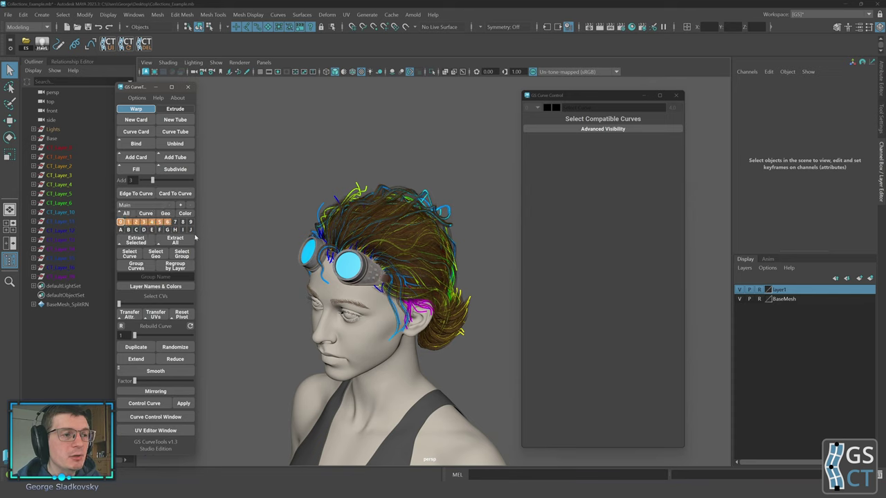
click(144, 205)
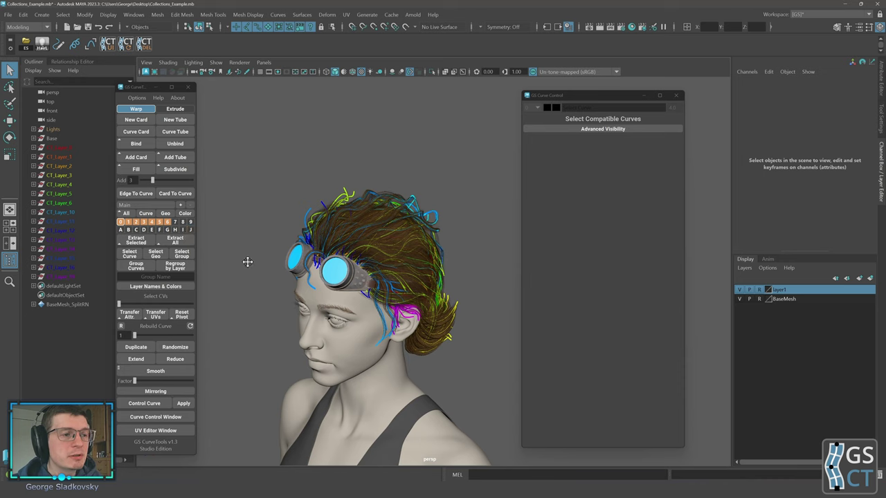
scroll(247, 261, down, 5)
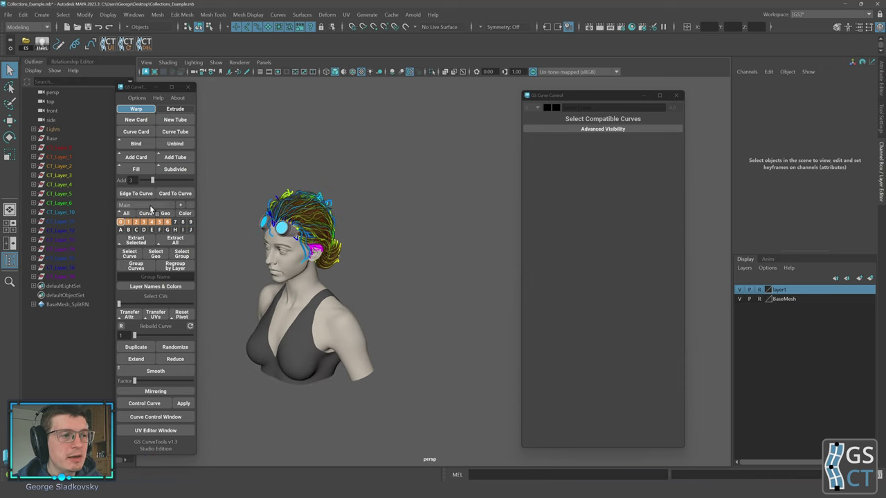
scroll(150, 207, down, 1)
scroll(151, 207, up, 1)
scroll(151, 207, down, 1)
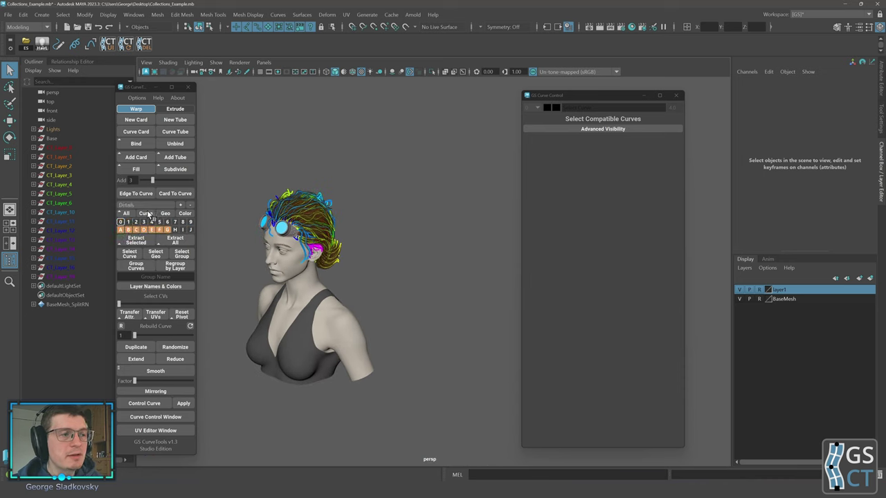
Switch to the Templates collection and show its layers 0, 1, 2 and A
scroll(148, 206, down, 1)
alt+click(121, 222)
alt+click(121, 230)
alt+click(129, 222)
alt+click(136, 222)
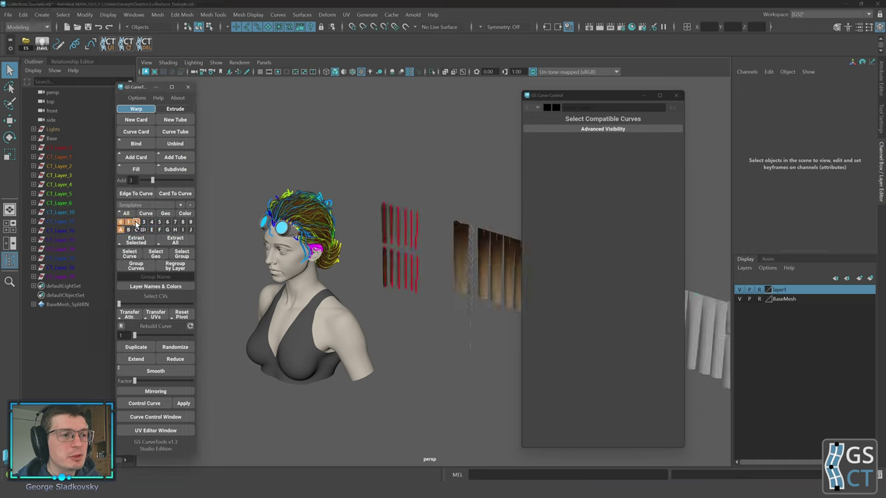
With the Main collection active, extract all hair geometry into a mesh and move it above the bust, away from the head
alt+middle_drag(365, 276, 395, 297)
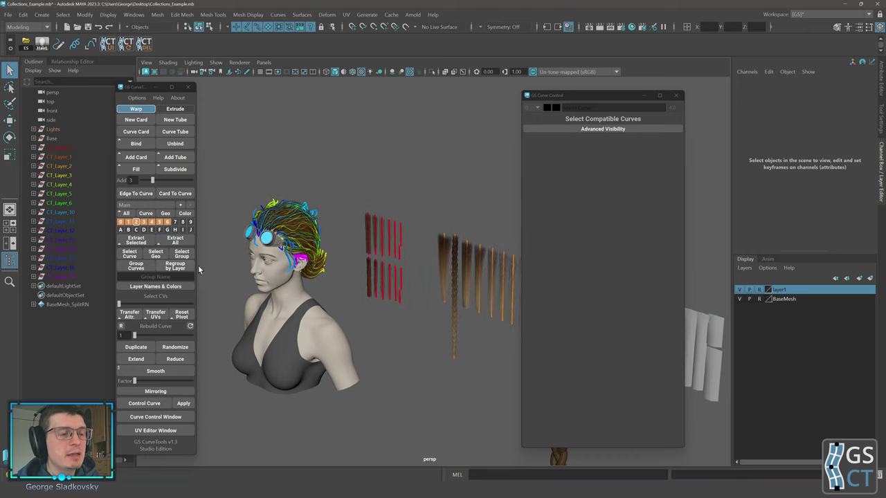
alt+middle_drag(224, 246, 233, 248)
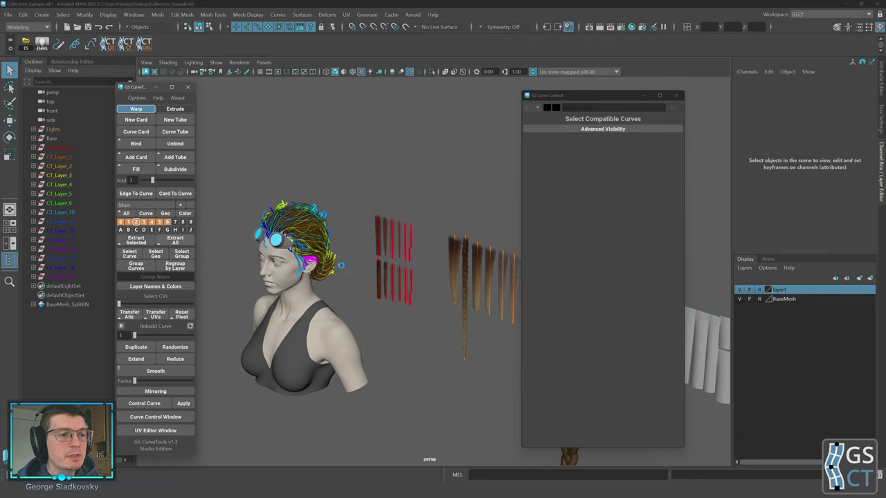
key(w)
middle_drag(340, 247, 393, 175)
click(426, 180)
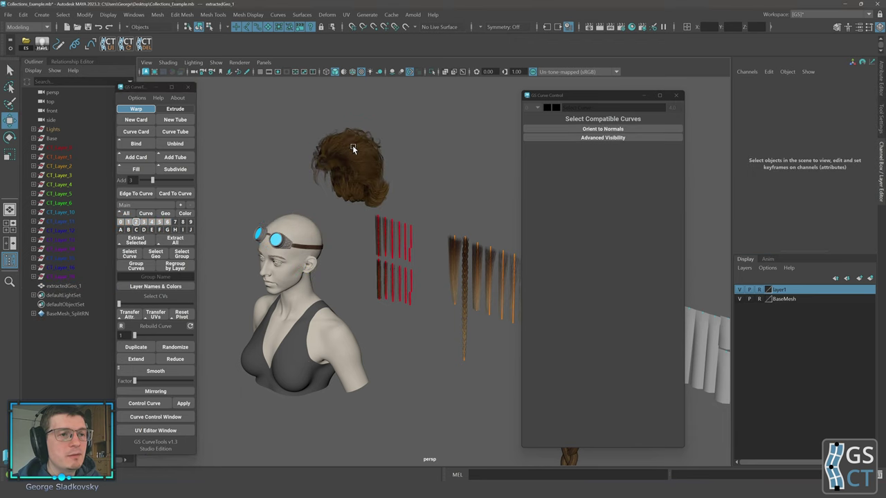
click(352, 147)
alt+middle_drag(381, 247, 380, 265)
click(319, 272)
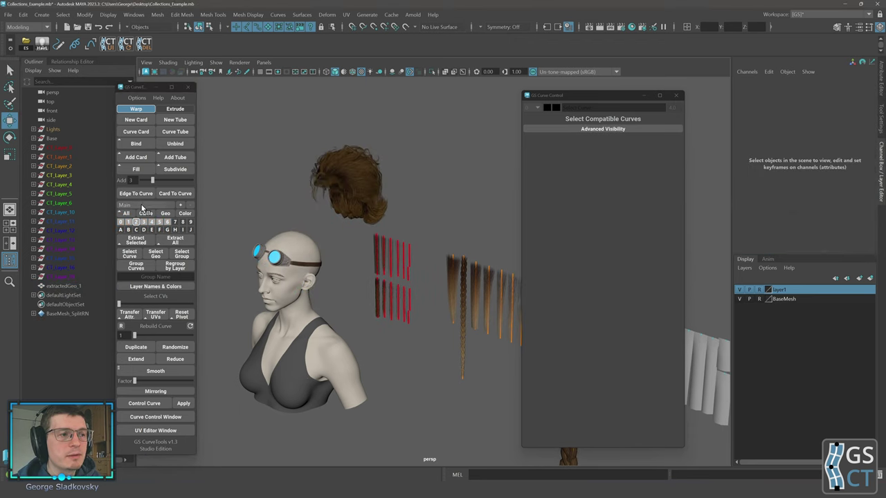
Keep the Main collection active, delete the extracted hair mesh and show all hair layers again
click(142, 207)
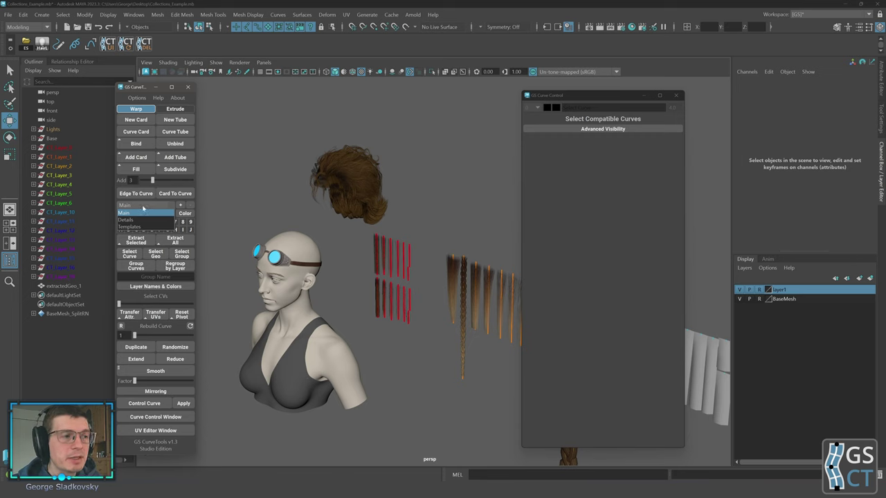
click(144, 211)
click(357, 196)
key(Delete)
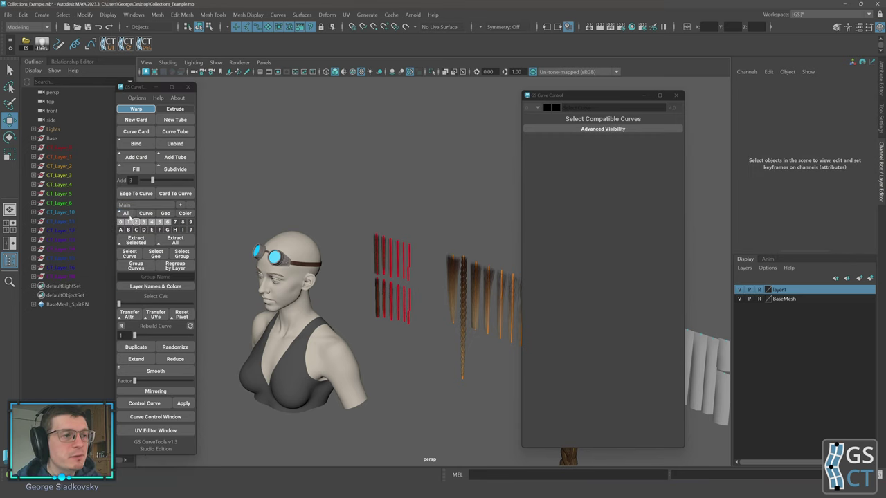
click(130, 217)
Box-select the template cards and braids beside the head
alt+middle_drag(312, 224, 263, 215)
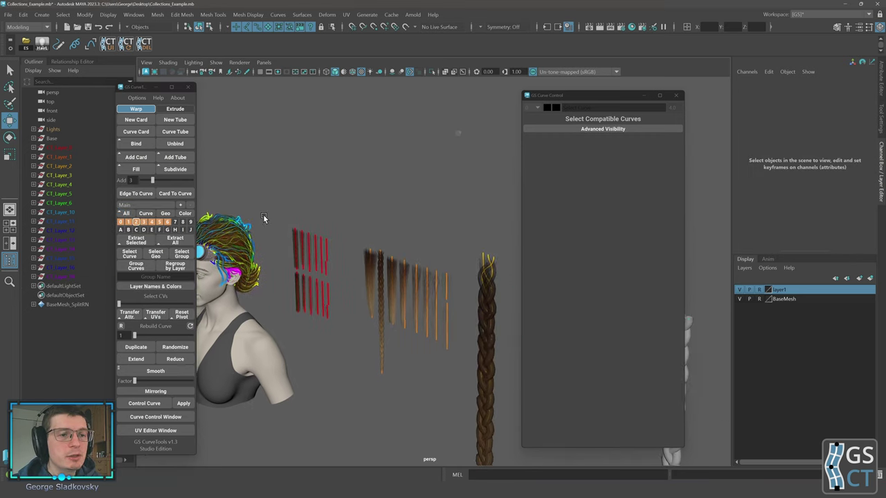
drag(270, 201, 497, 408)
click(370, 346)
alt+middle_drag(325, 276, 442, 348)
alt+drag(442, 350, 372, 335)
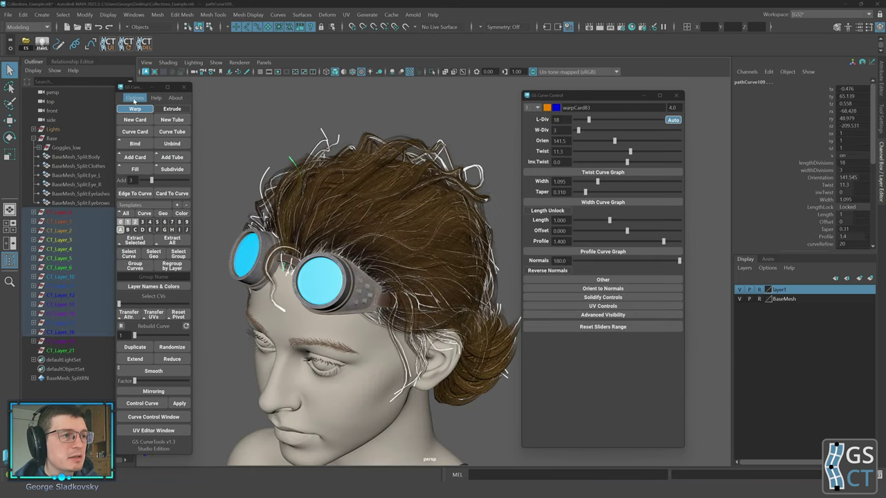
Turn the Group "Template" Collections Together option off and back on
click(134, 100)
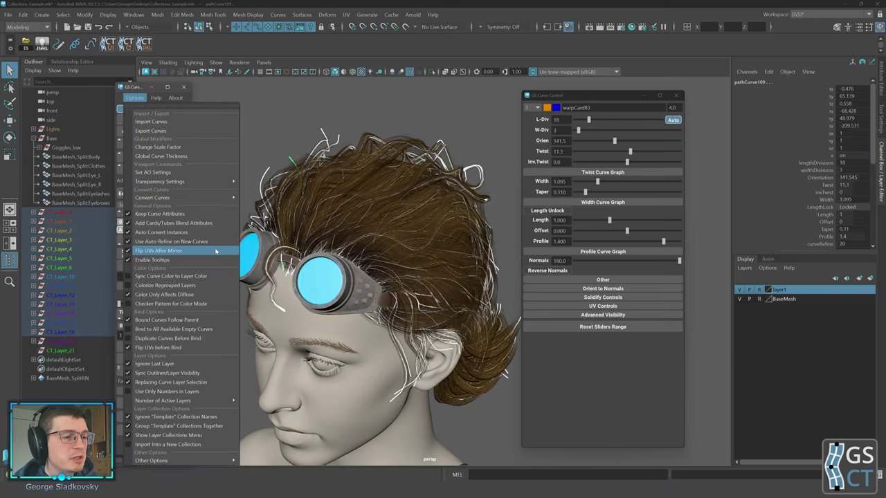
click(191, 427)
click(134, 98)
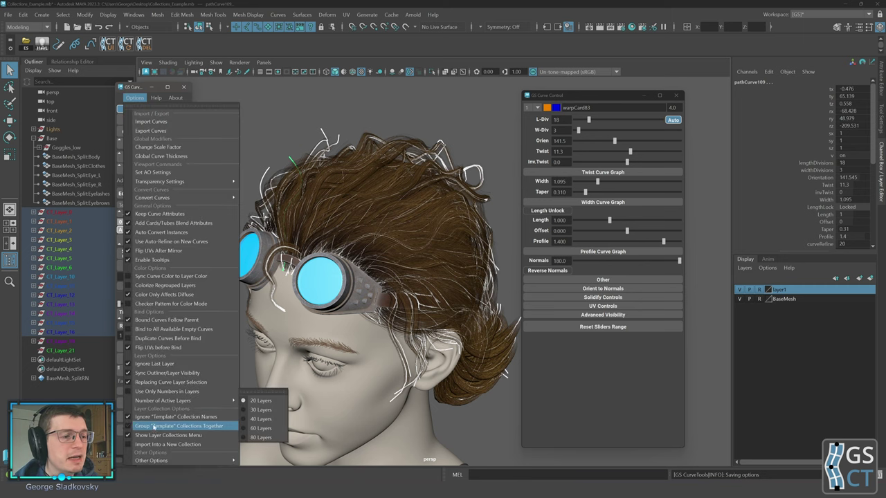
click(154, 427)
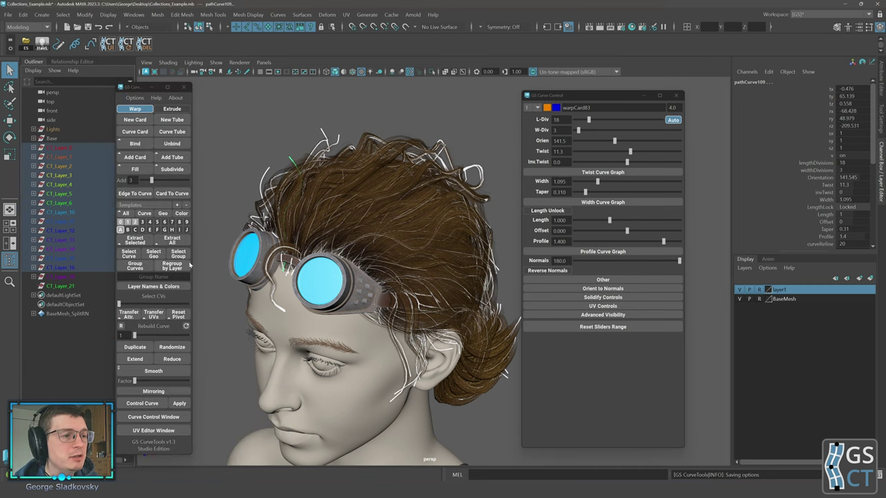
Clear the selection, choose the Templates collection and inspect the CT_Layer_1 and CT_Layer_3 groups in the outliner
click(214, 193)
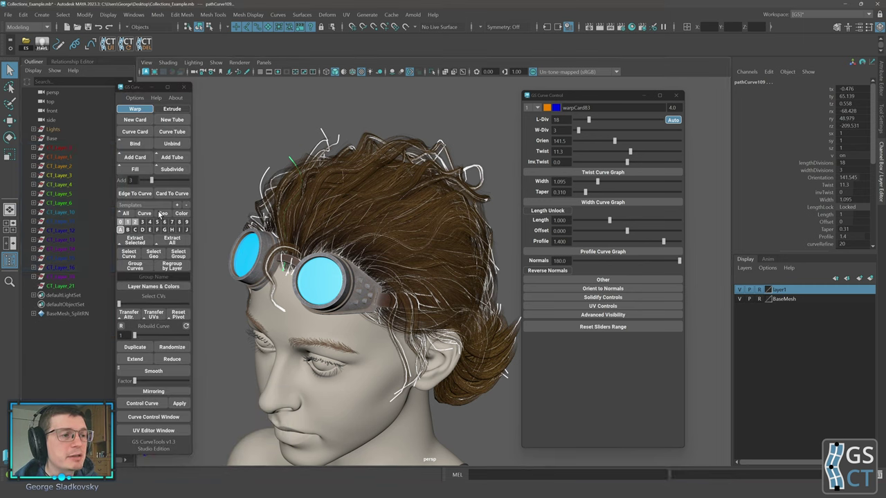
click(131, 205)
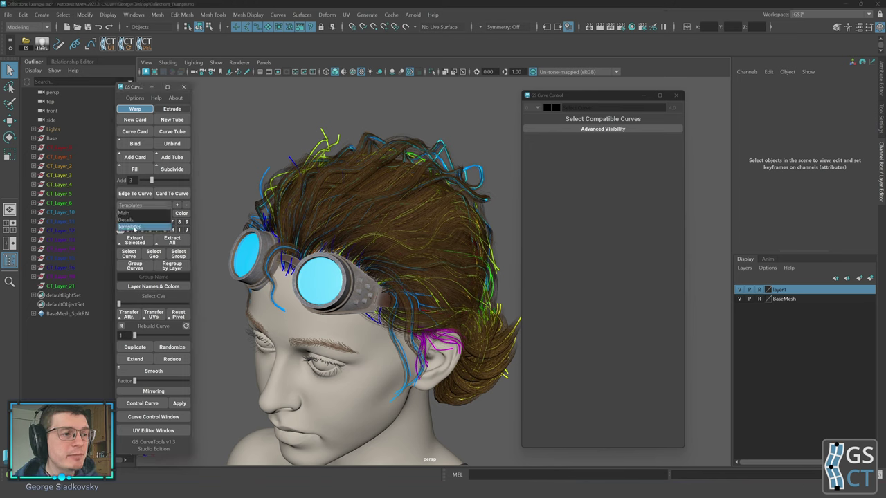
click(135, 227)
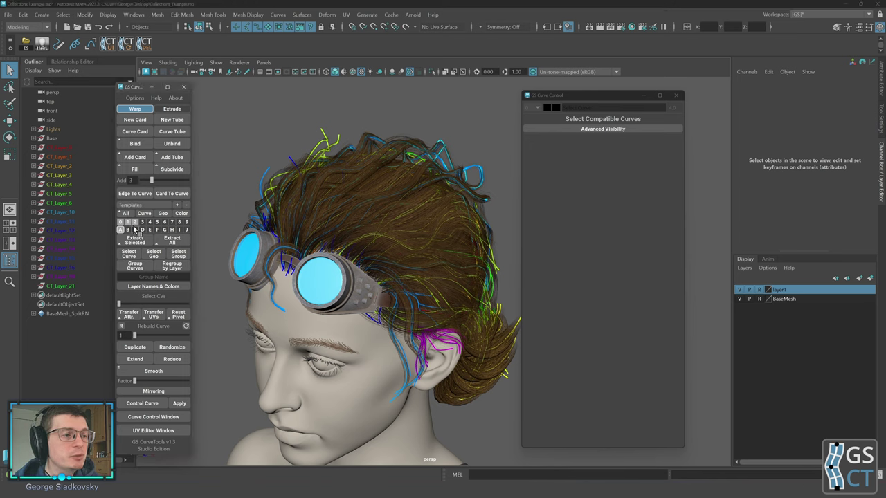
click(62, 175)
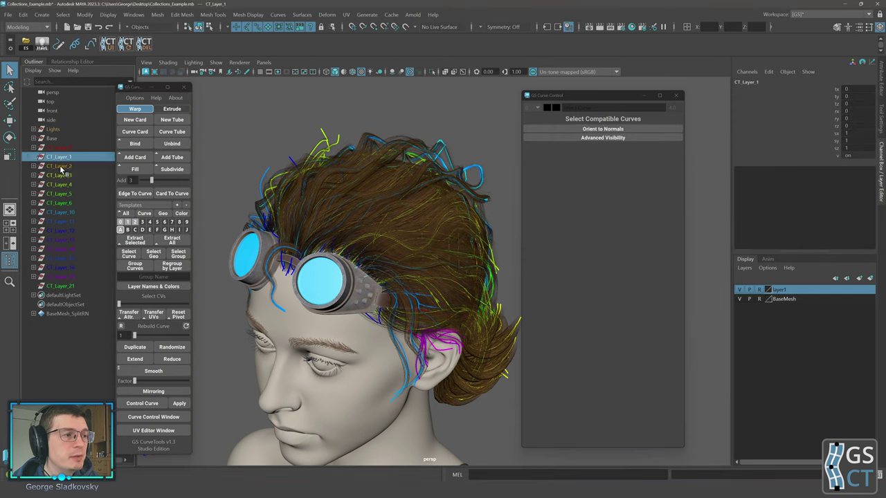
Turn on the Sync Curve Color to Layer Color and Colorize Regrouped Layers options
click(135, 97)
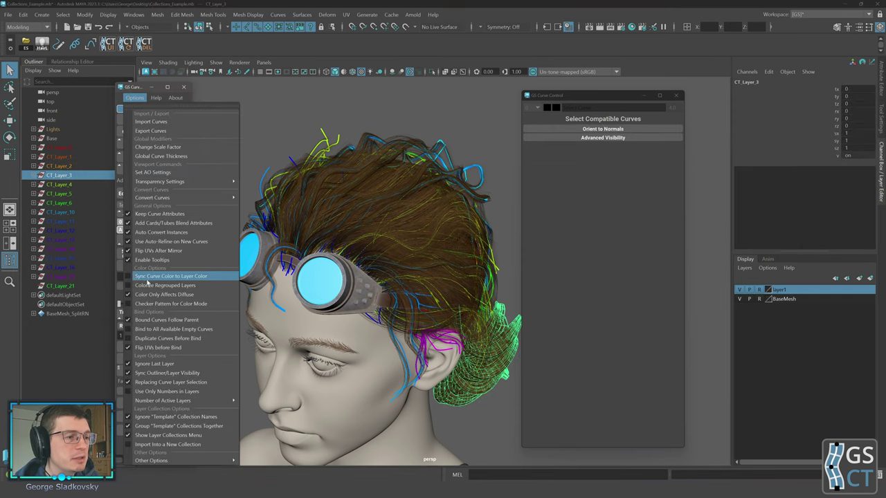
click(166, 276)
click(135, 98)
click(164, 286)
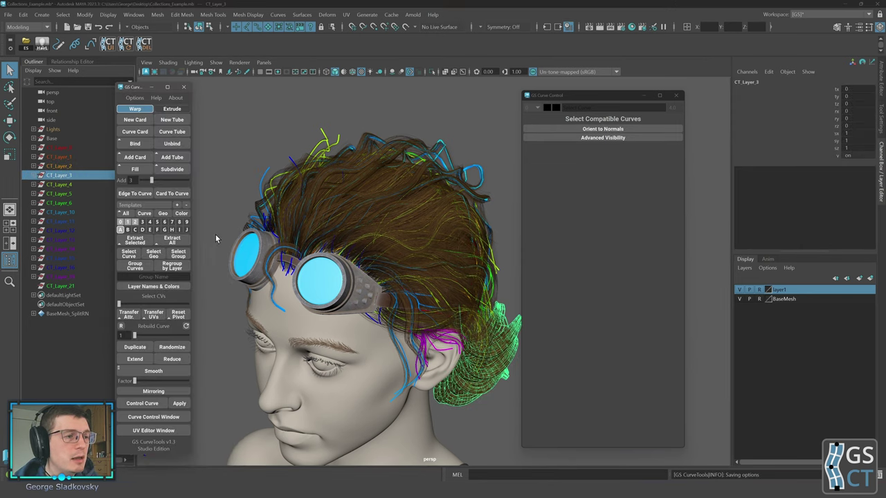
Clear the selection, switch to the Main collection and regroup all curves by layer
click(215, 234)
scroll(147, 206, up, 2)
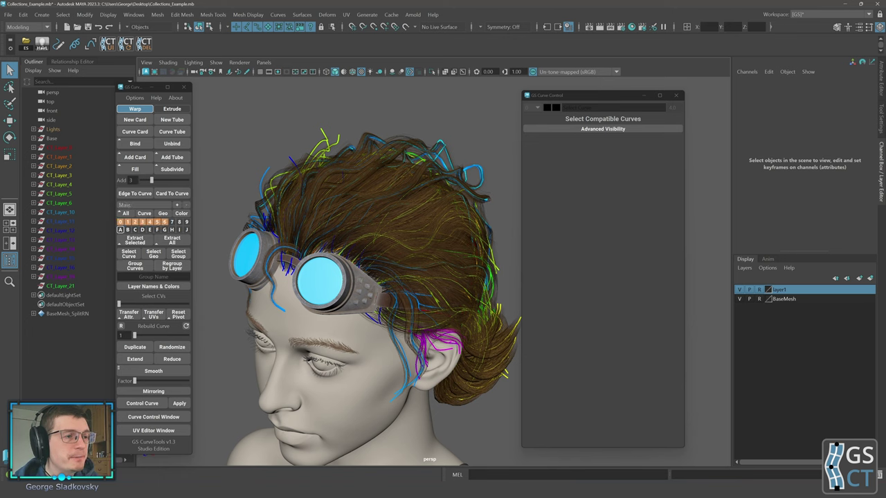
click(172, 267)
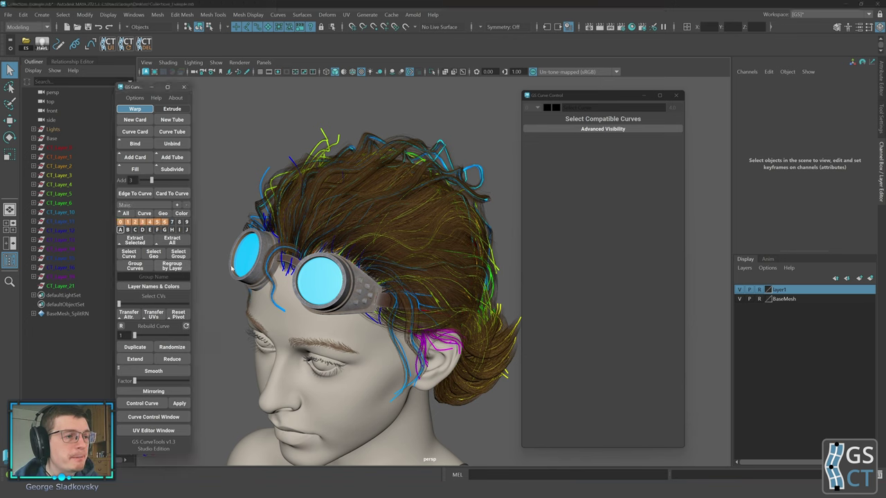
Select the outliner groups Main_CT_Layer_0 to Main_CT_Layer_6 to inspect their hair, then clear the selection
click(62, 147)
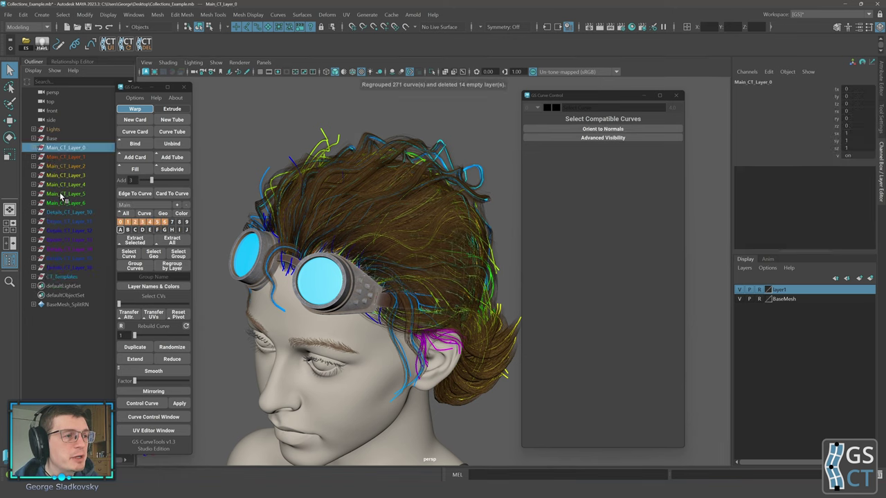
shift+click(66, 202)
alt+drag(300, 195, 270, 210)
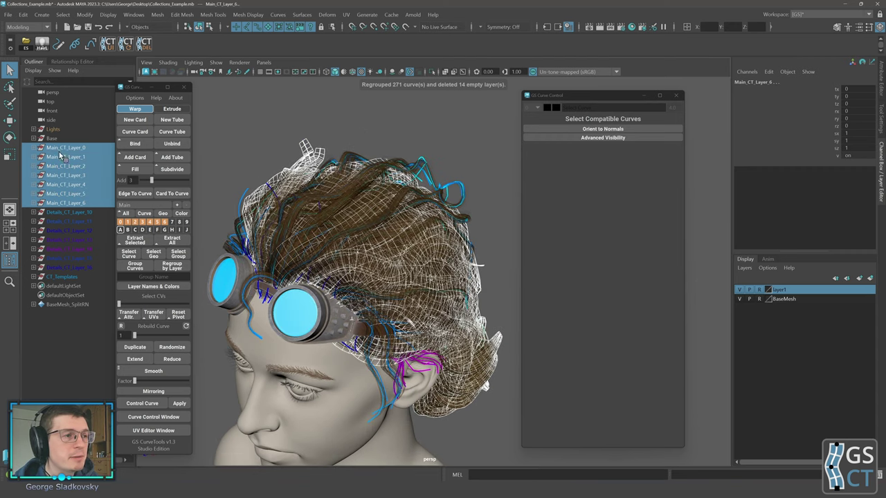
alt+middle_drag(236, 163, 265, 156)
click(257, 158)
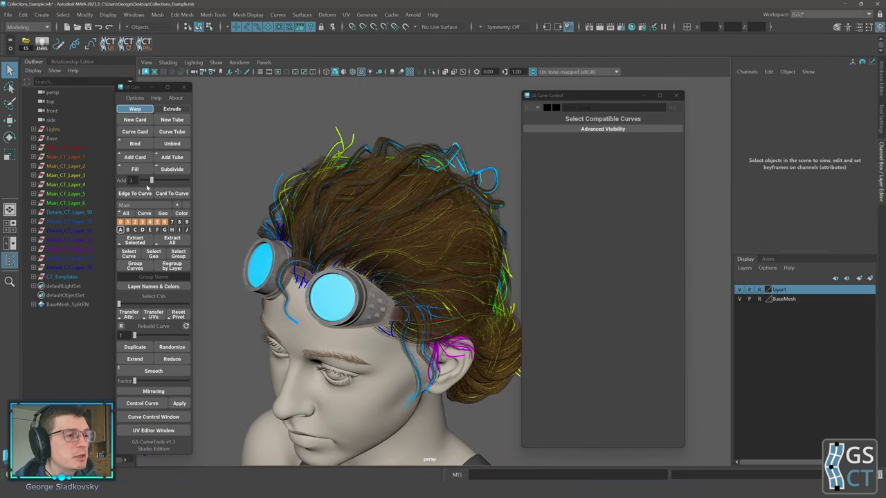
Select the outliner groups Details_CT_Layer_10 to Details_CT_Layer_16 to inspect their hair, then only Details_CT_Layer_13
click(55, 214)
shift+click(70, 267)
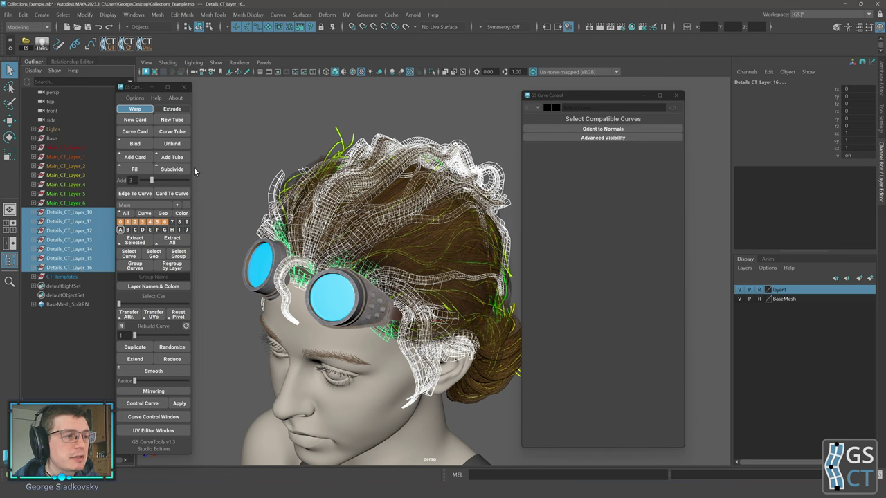
click(52, 239)
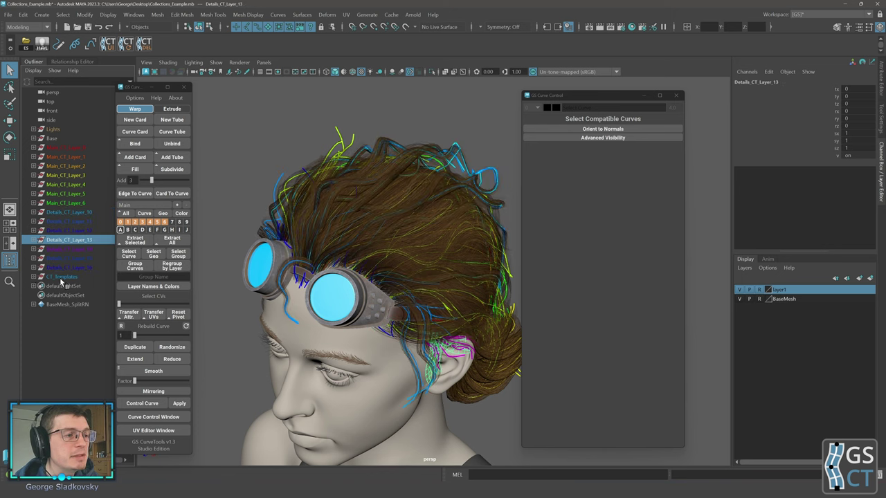
Select the CT_Templates group in the outliner, switch to the Templates collection and expand the group
click(36, 278)
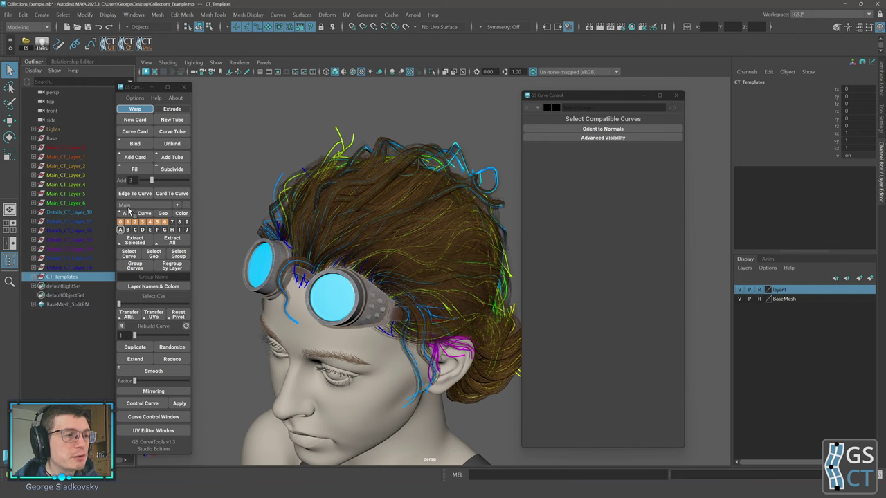
scroll(137, 205, down, 2)
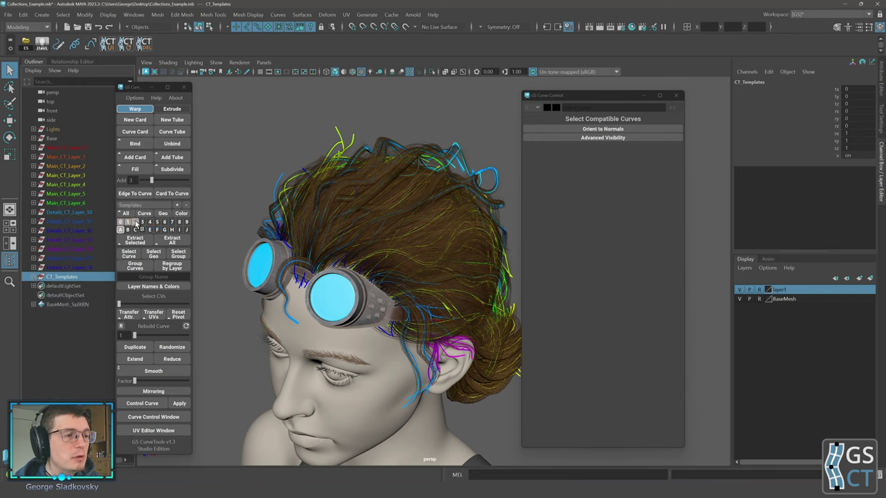
mouse_move(135, 206)
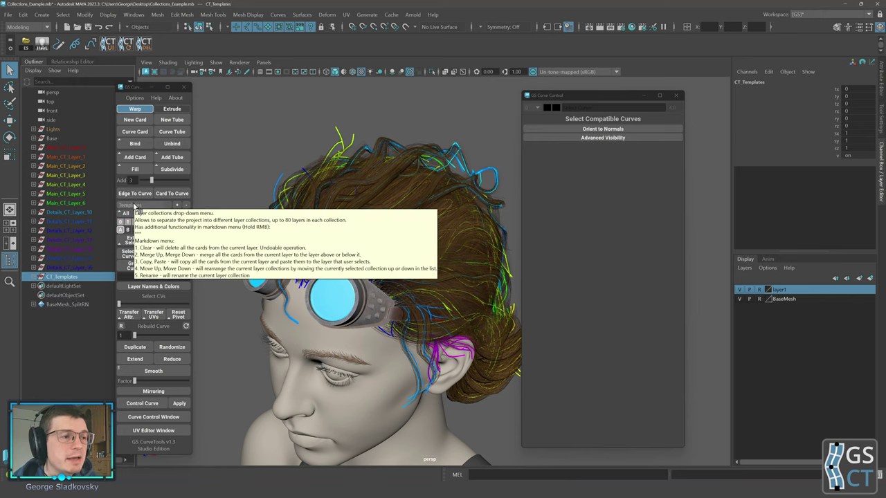
click(34, 277)
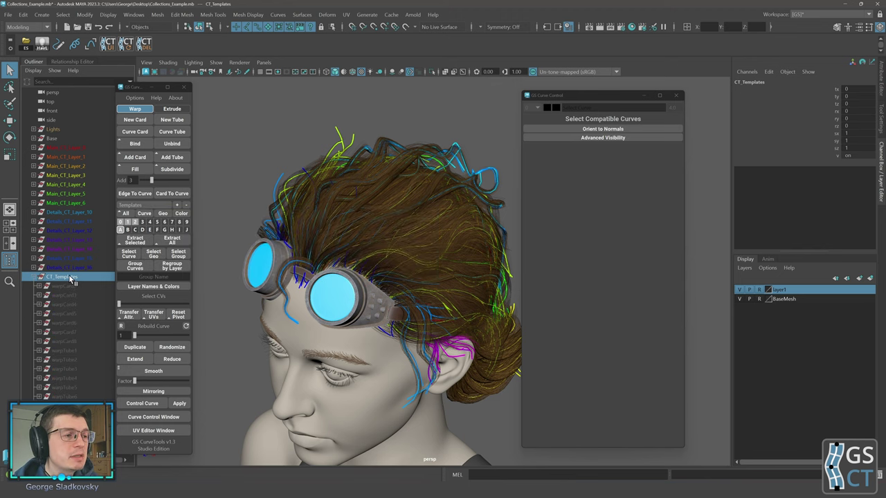
Show layers 0, 1, 2 and A of the Templates collection and examine the template cards, tubes and braids beside the head
scroll(317, 256, down, 4)
ctrl+click(122, 229)
ctrl+click(122, 222)
ctrl+click(129, 222)
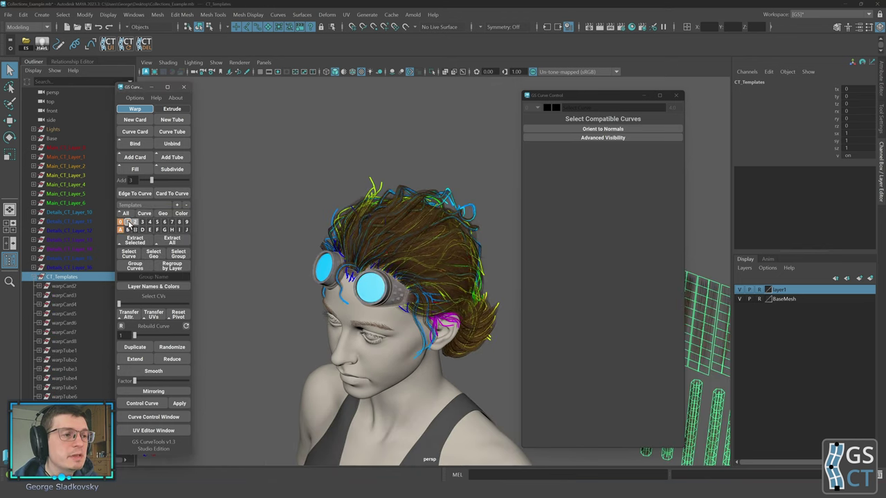
ctrl+click(135, 222)
scroll(326, 240, down, 1)
alt+middle_drag(512, 298, 349, 234)
alt+middle_drag(504, 257, 333, 219)
click(330, 192)
scroll(326, 187, down, 3)
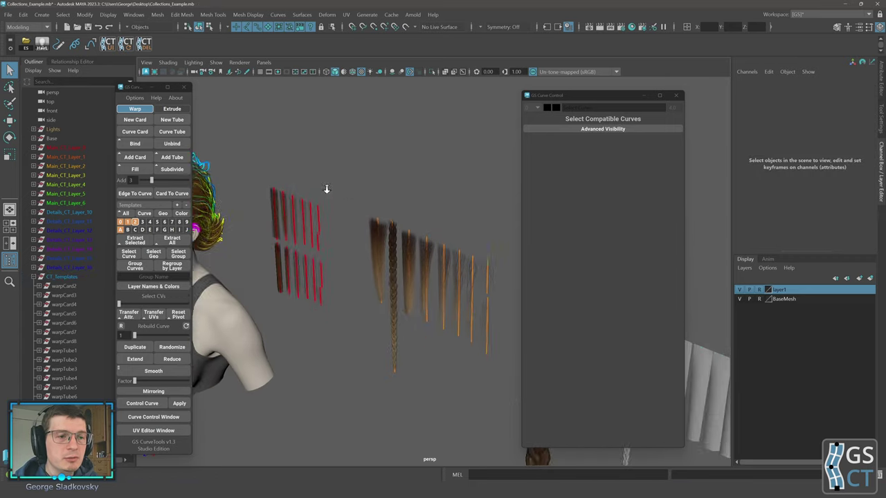
alt+middle_drag(326, 187, 270, 157)
scroll(270, 158, down, 3)
alt+middle_drag(381, 220, 344, 208)
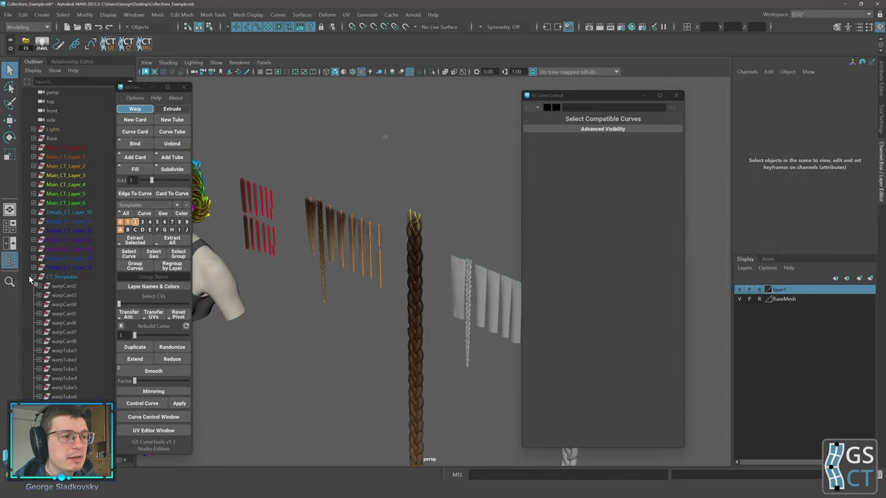
Collapse the CT_Templates group and select it to inspect all the template geometry it contains
click(33, 278)
scroll(351, 243, down, 2)
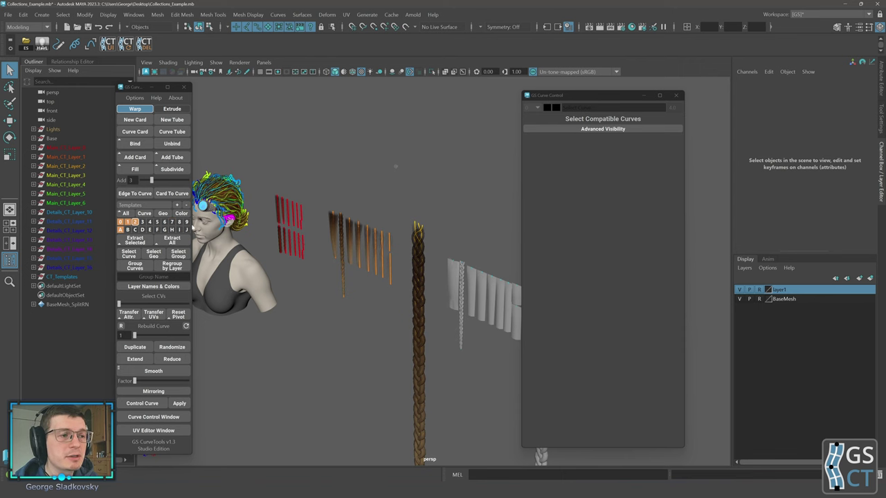
alt+drag(390, 230, 356, 203)
click(70, 276)
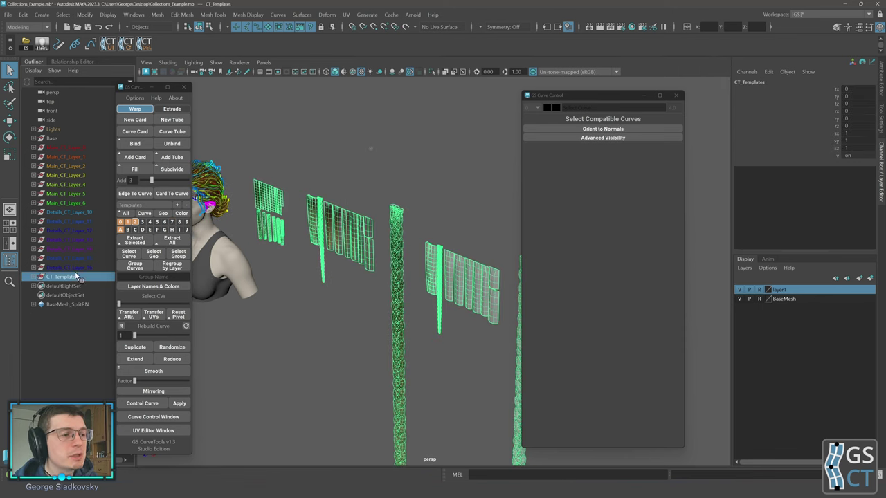
key(f)
alt+middle_drag(285, 205, 287, 205)
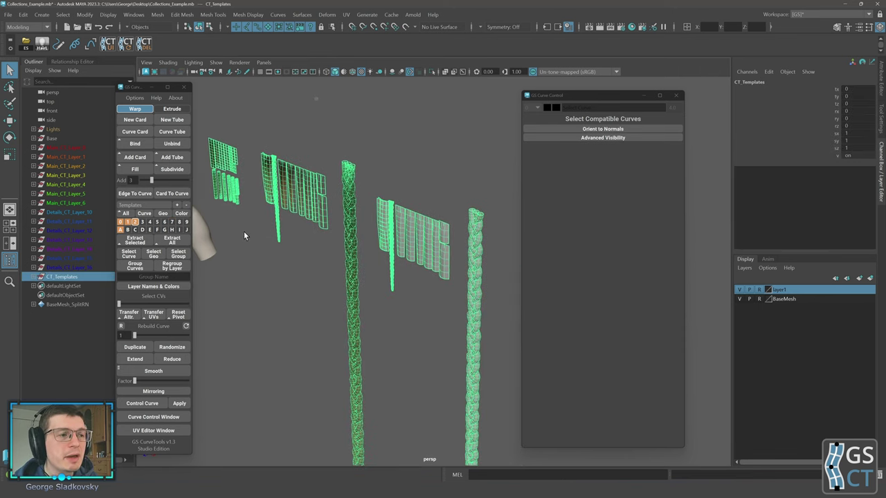
alt+middle_drag(244, 231, 360, 254)
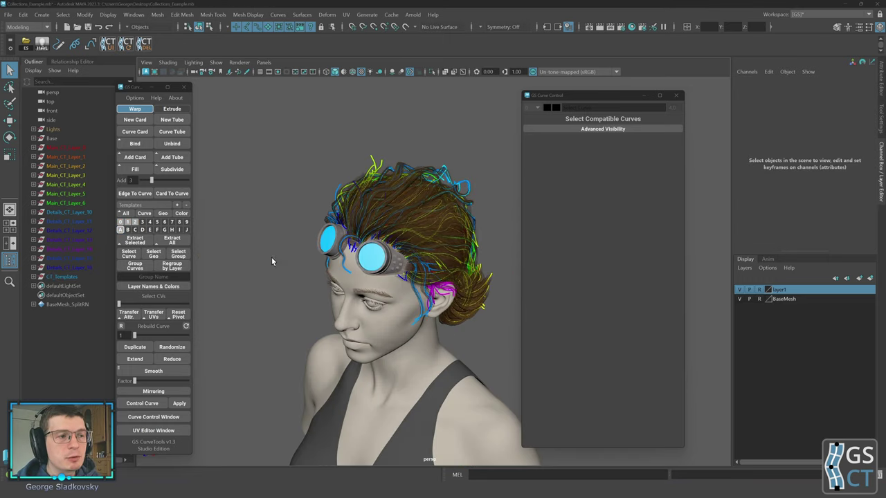
Remove the extra layer collections, starting with Templates, and regroup all curves by layer
click(187, 206)
click(418, 254)
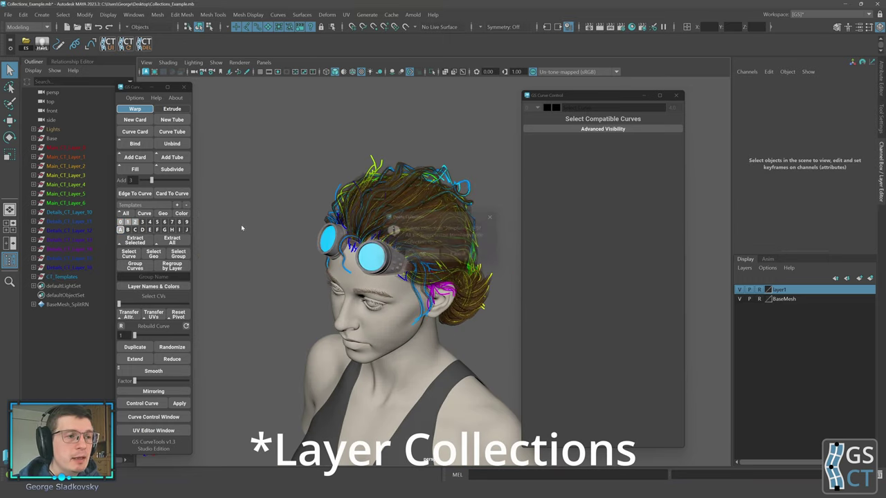
click(184, 204)
click(177, 270)
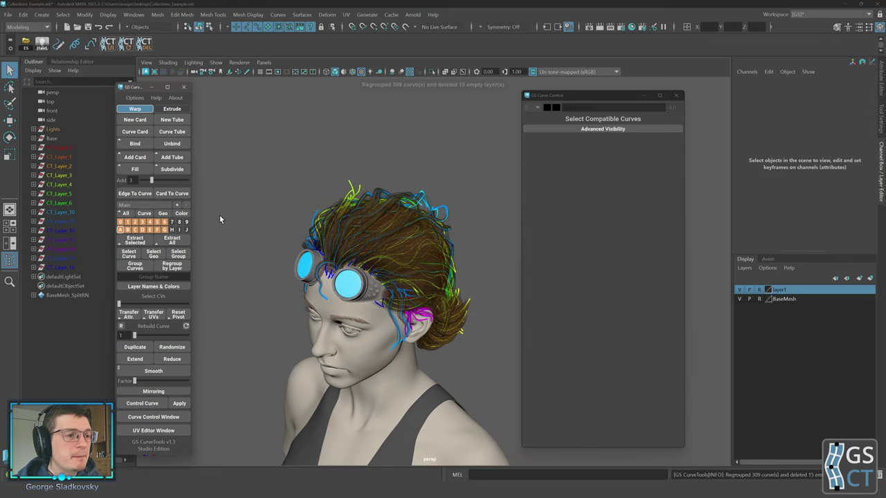
Turn off the Show Layer Collections Menu option
click(135, 98)
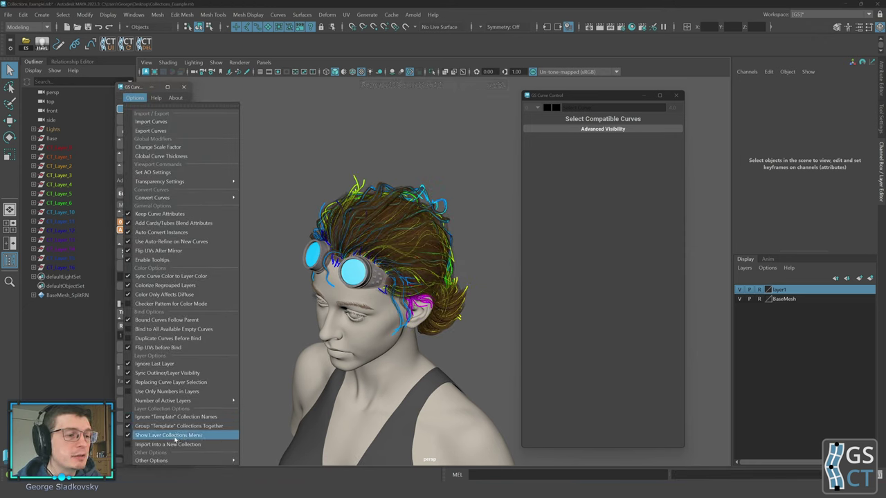
click(210, 440)
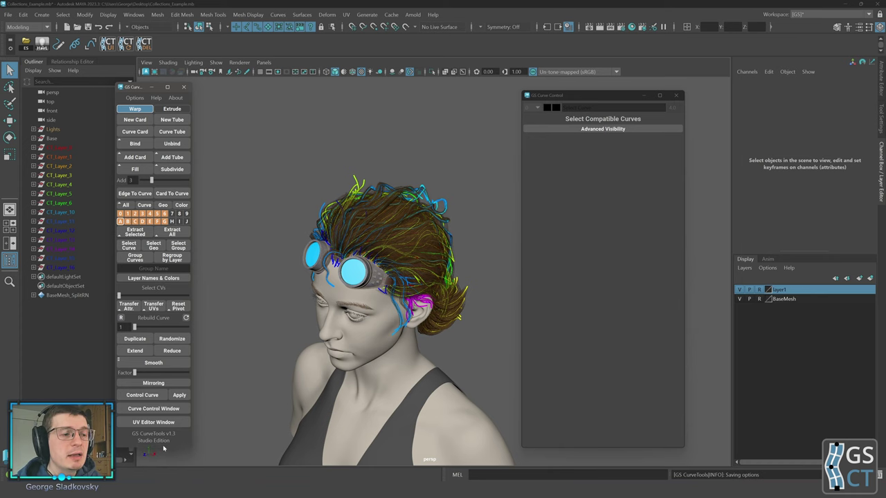
Widen the GS CurveTools window slightly and detach its options list as a floating window beside it
drag(192, 229, 196, 229)
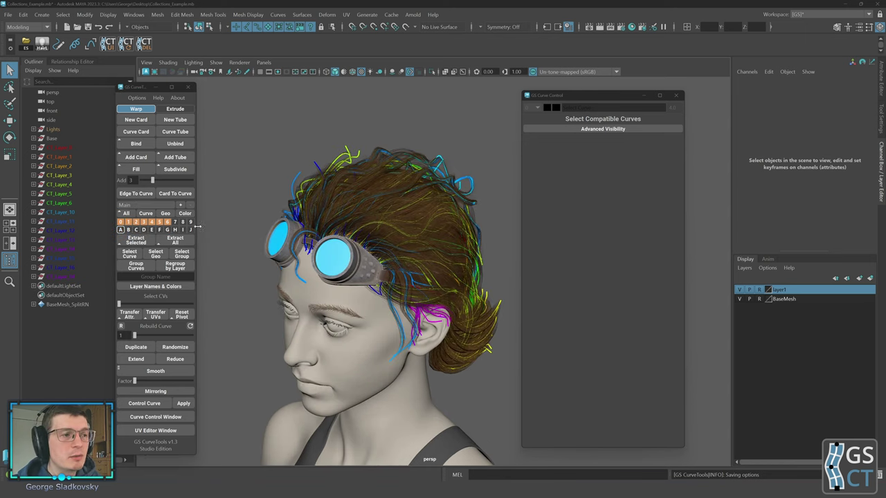
scroll(152, 207, down, 1)
scroll(151, 206, up, 1)
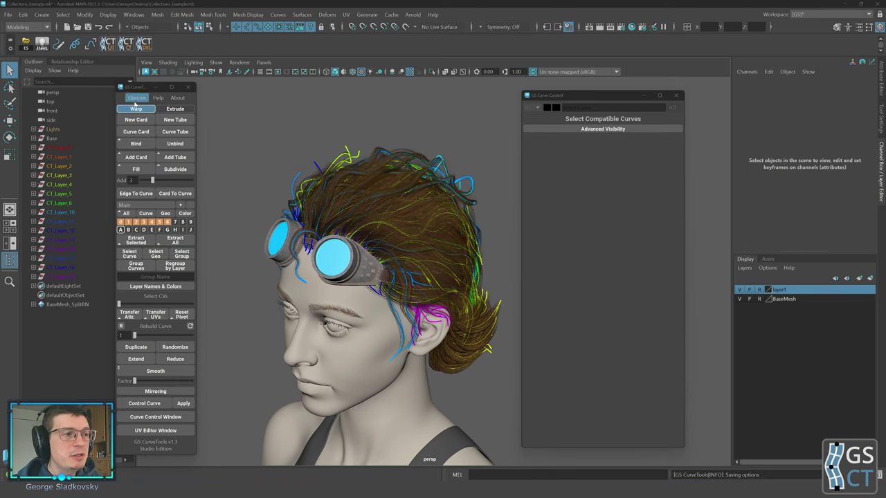
click(136, 97)
click(145, 108)
drag(158, 99, 231, 92)
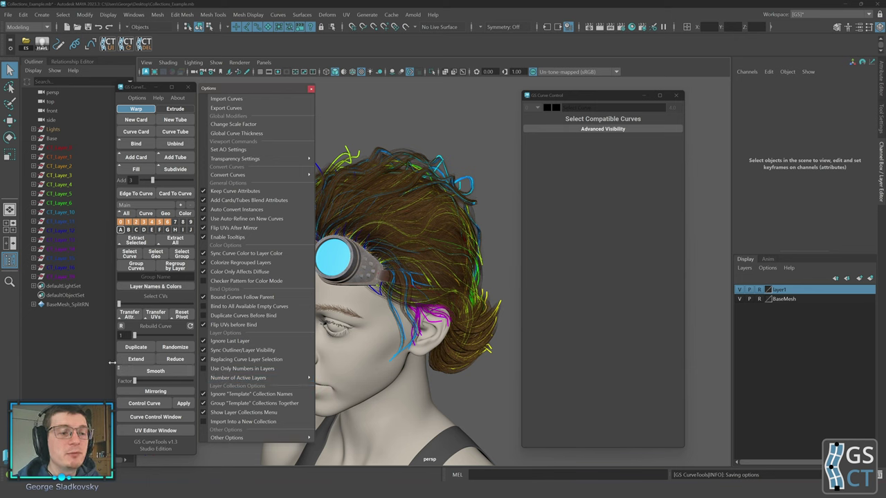
Detach the Number of Active Layers choices and try 30, 40, 60 and 80 layers, keeping Main as the current collection
mouse_move(291, 378)
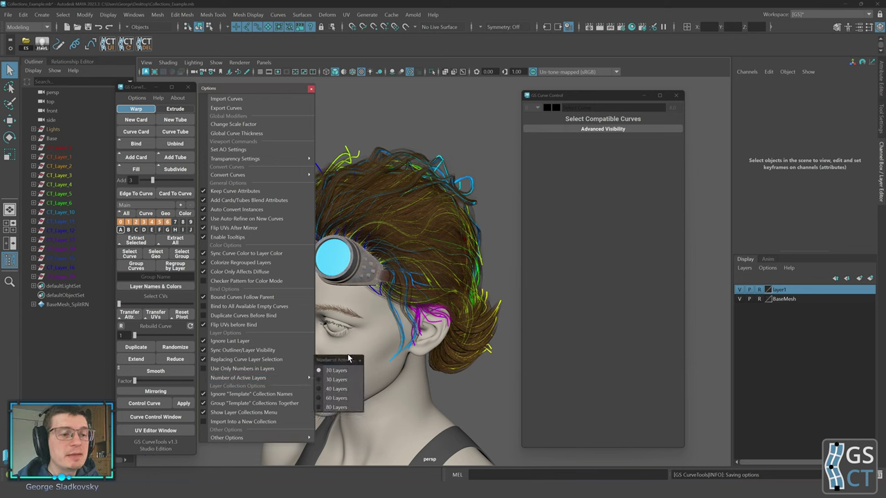
click(325, 370)
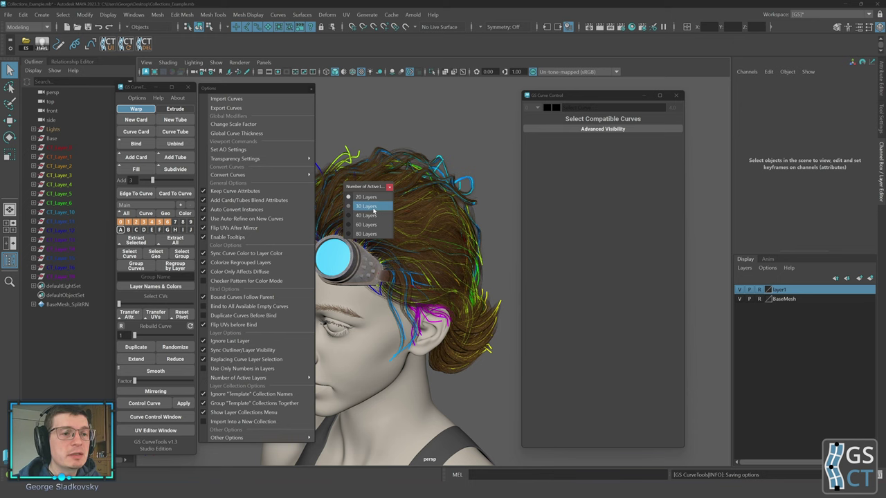
click(365, 206)
click(369, 216)
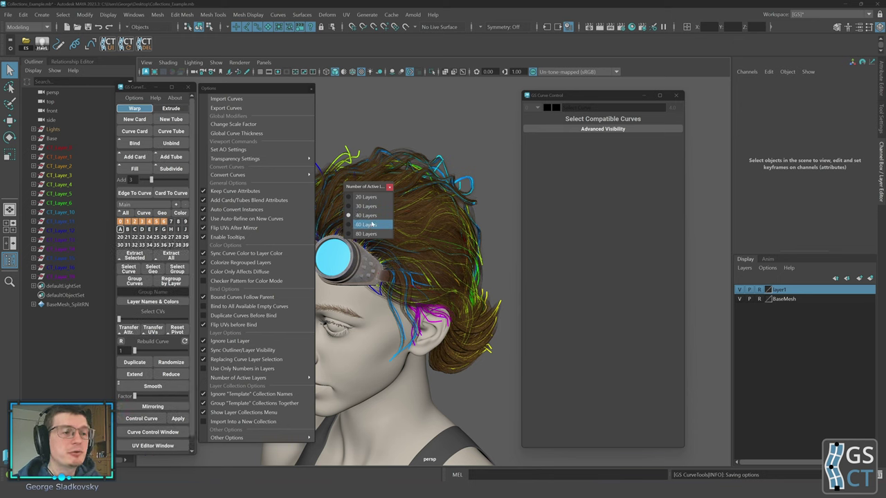
click(373, 225)
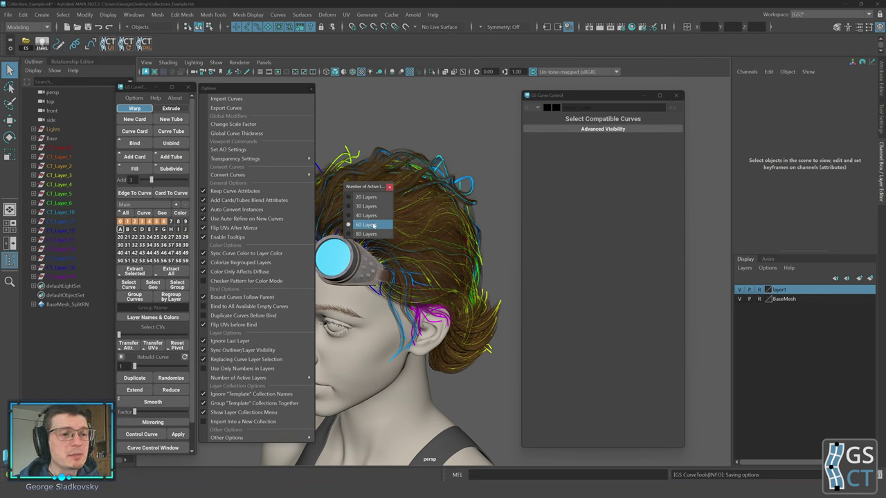
click(148, 204)
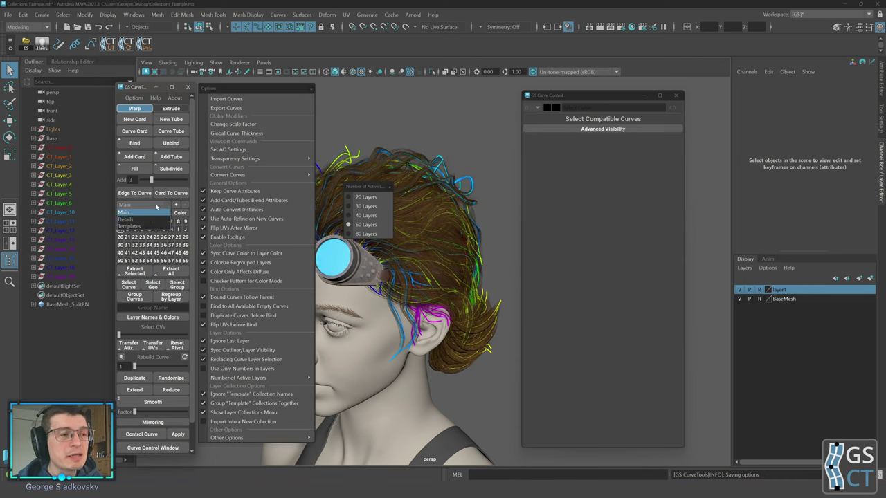
click(147, 212)
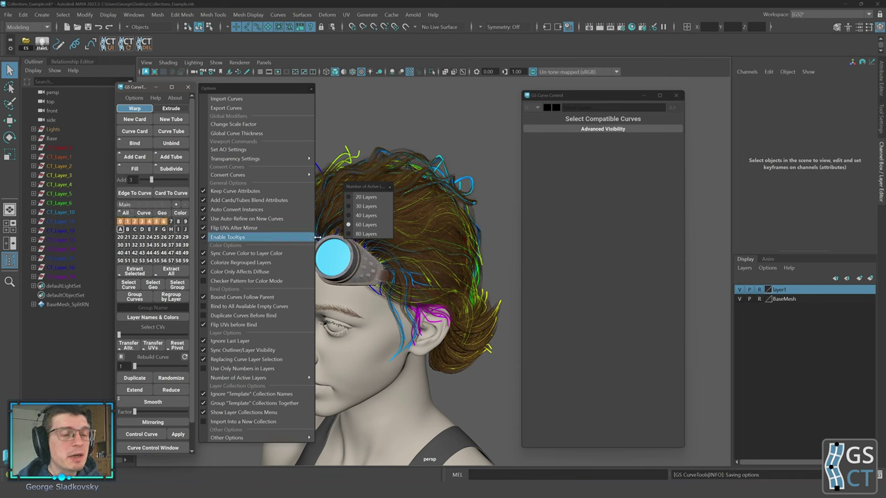
click(367, 234)
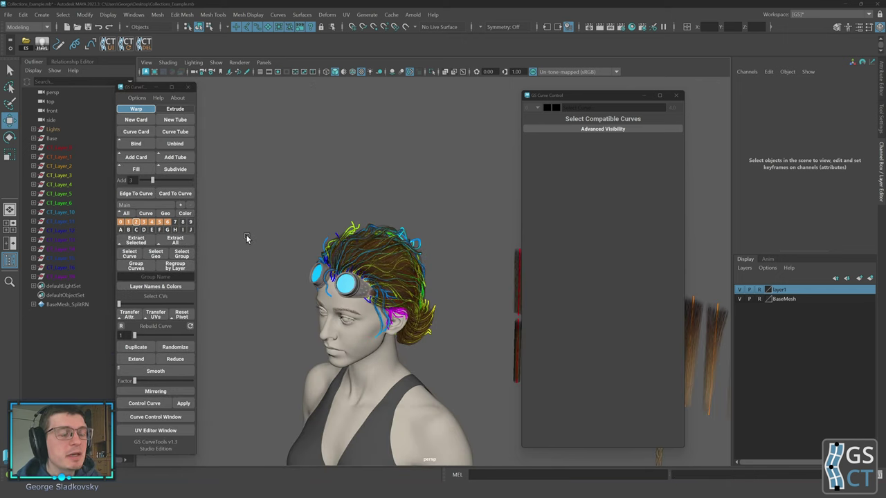
Extract all hair geometry and export it to the Desktop as an FBX file named 123
alt+drag(248, 235, 194, 226)
scroll(247, 228, up, 4)
alt+middle_drag(248, 228, 305, 255)
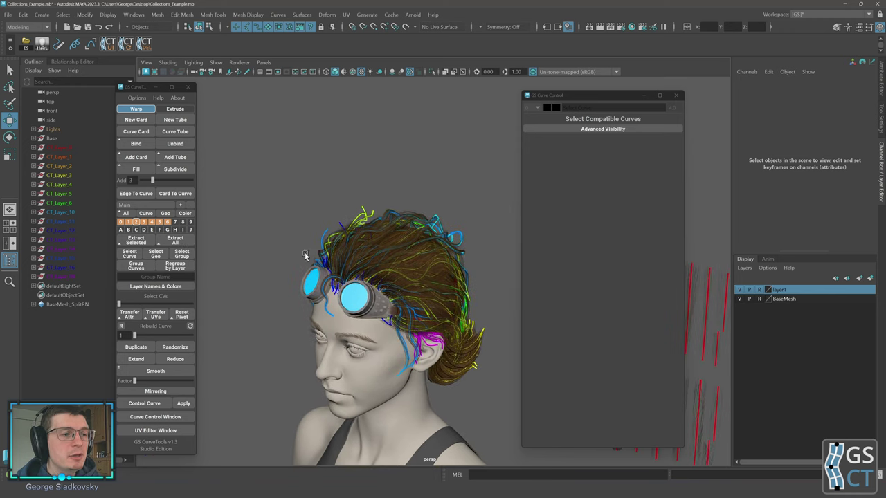
click(181, 243)
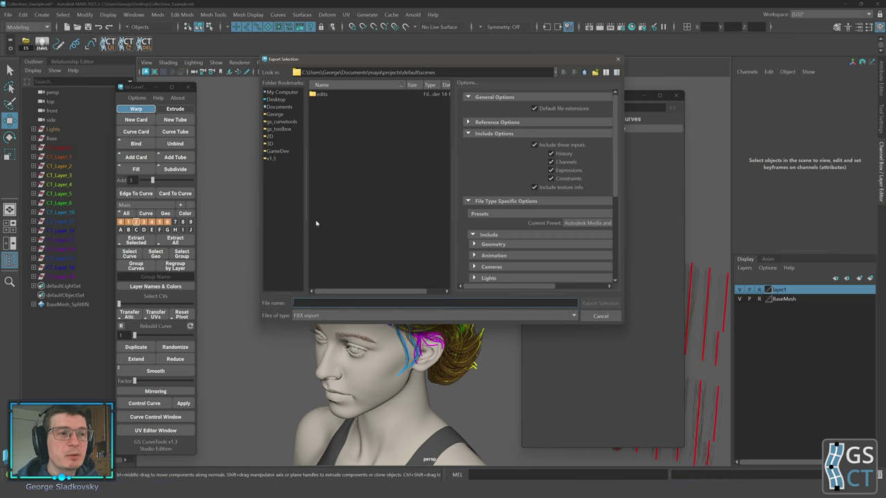
click(276, 99)
text(123)
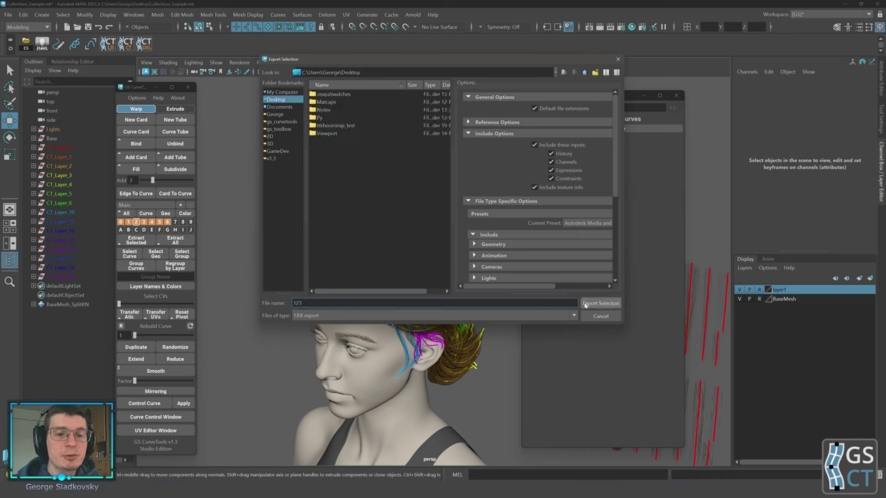
click(600, 303)
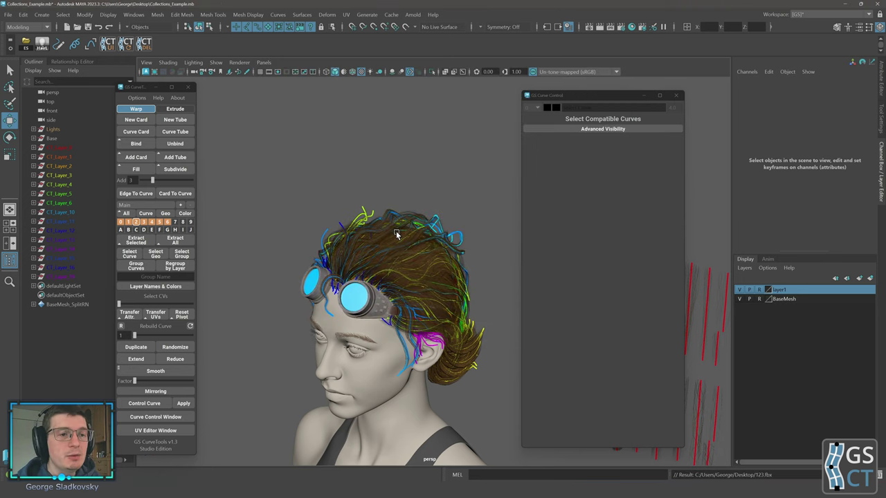
Select all the hair curves on the head, clear the selection and inspect the hairstyle from several angles
drag(293, 194, 289, 219)
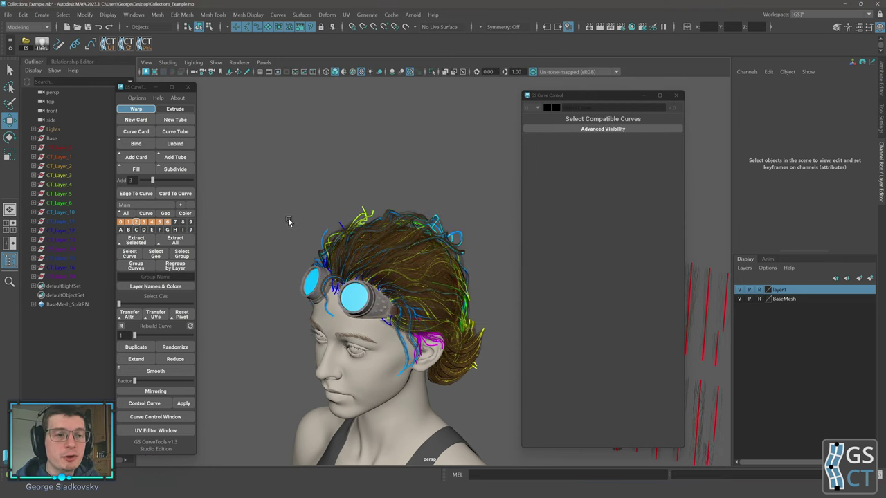
drag(316, 232, 503, 410)
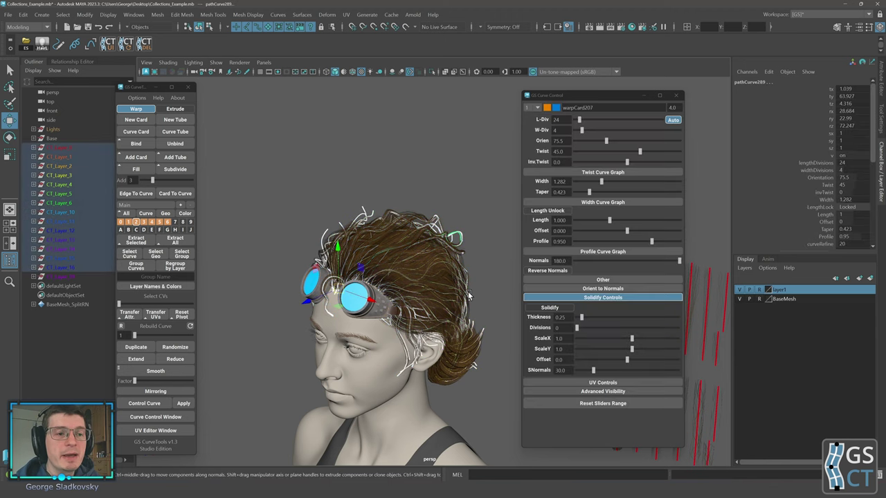
scroll(462, 219, up, 3)
click(467, 197)
alt+drag(467, 199, 449, 226)
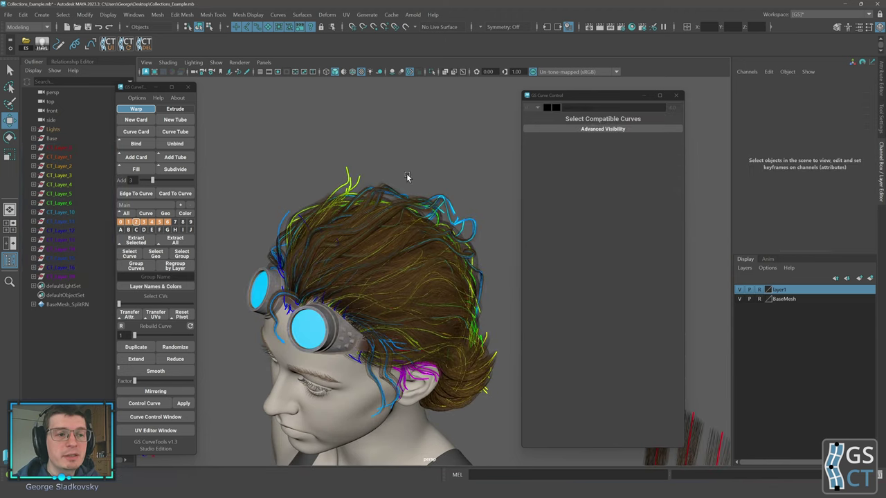
alt+drag(382, 282, 393, 271)
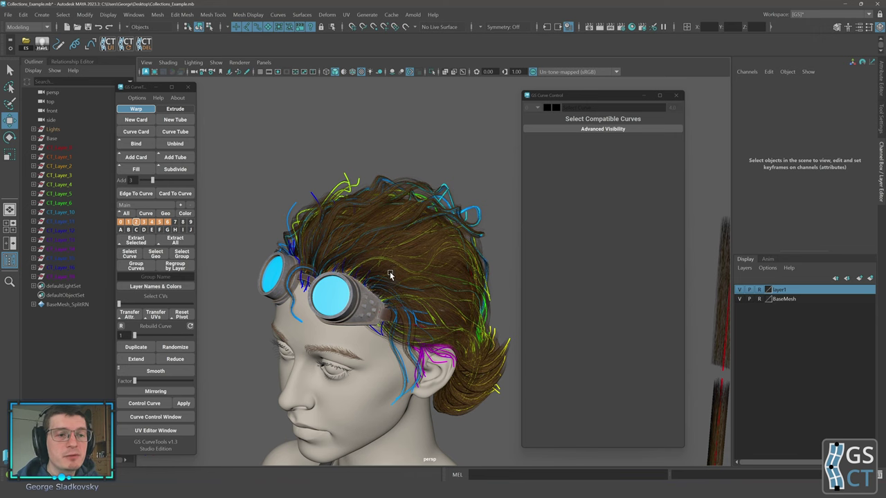
alt+drag(392, 272, 390, 277)
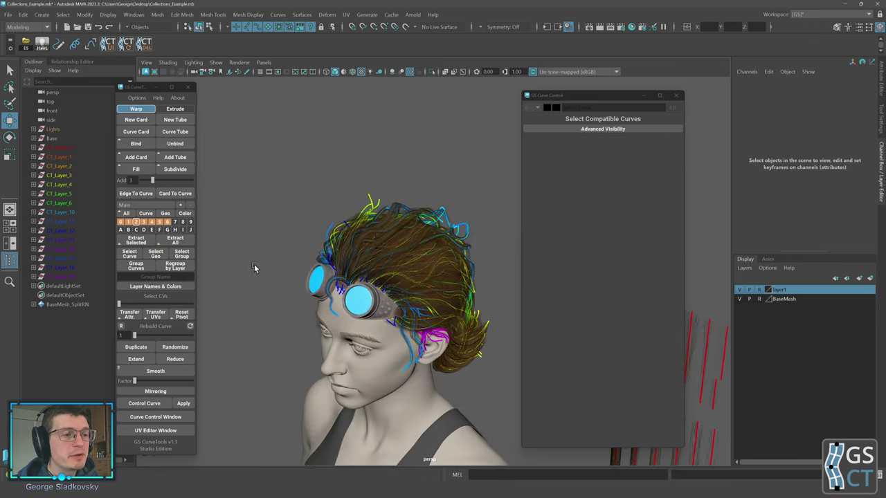
alt+drag(253, 265, 275, 249)
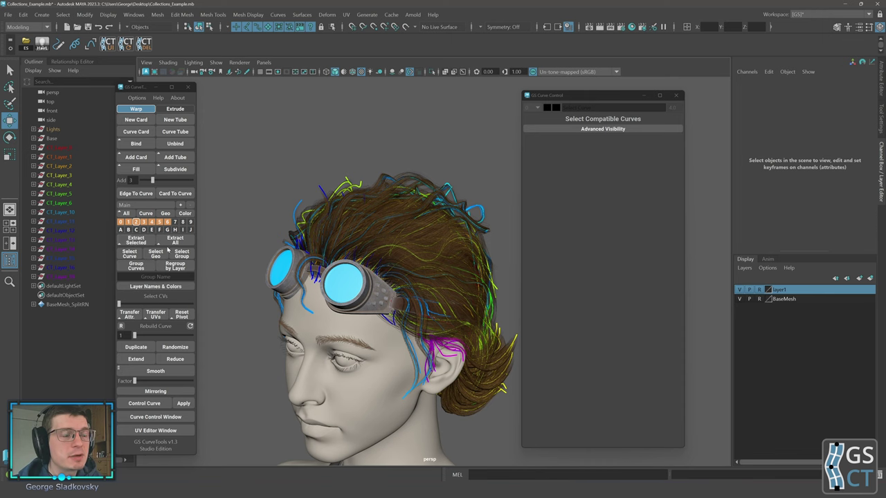
Select the hair curves at the front of the head, try to export the selection, and clear the selection again
drag(223, 164, 338, 273)
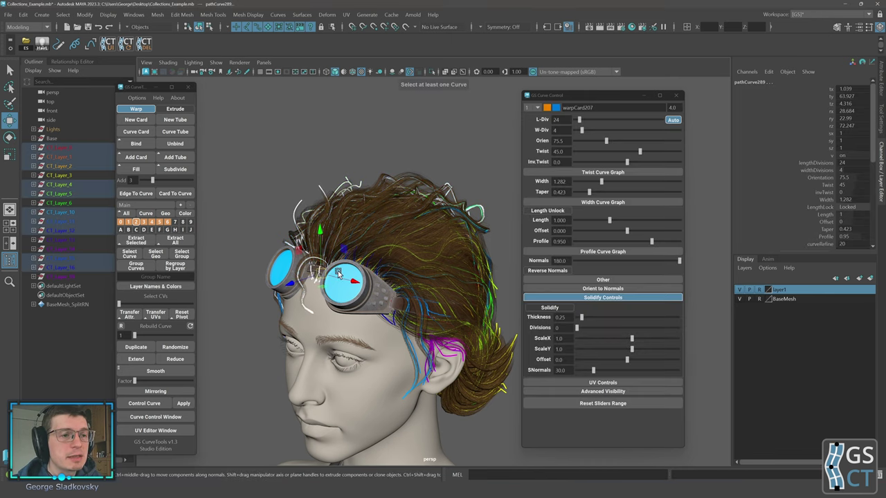
click(161, 243)
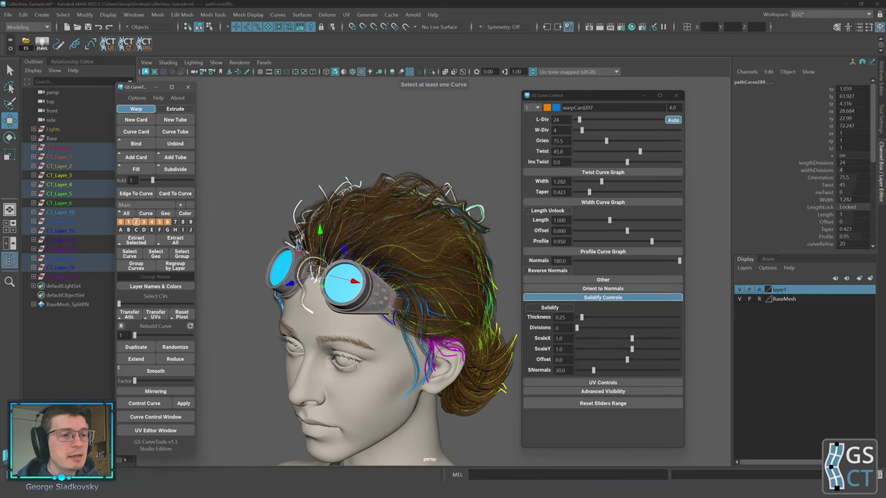
key(ctrl+e)
double_click(324, 144)
click(409, 206)
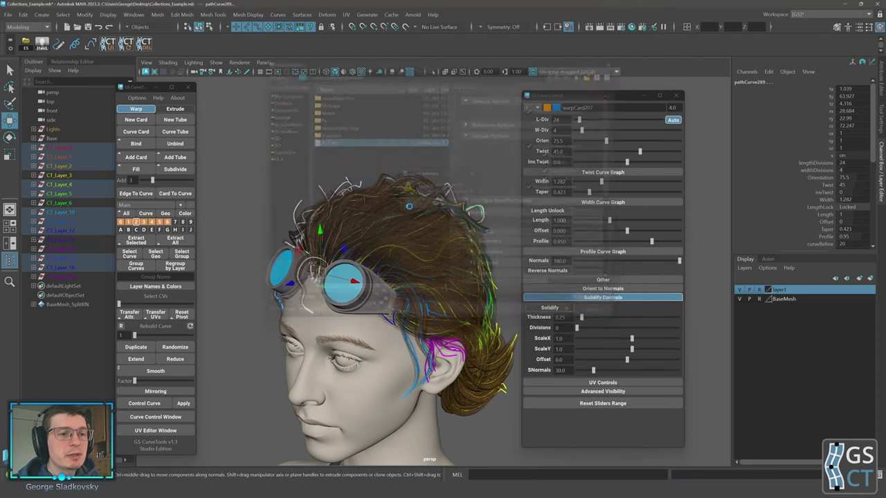
click(310, 189)
alt+drag(309, 191, 307, 209)
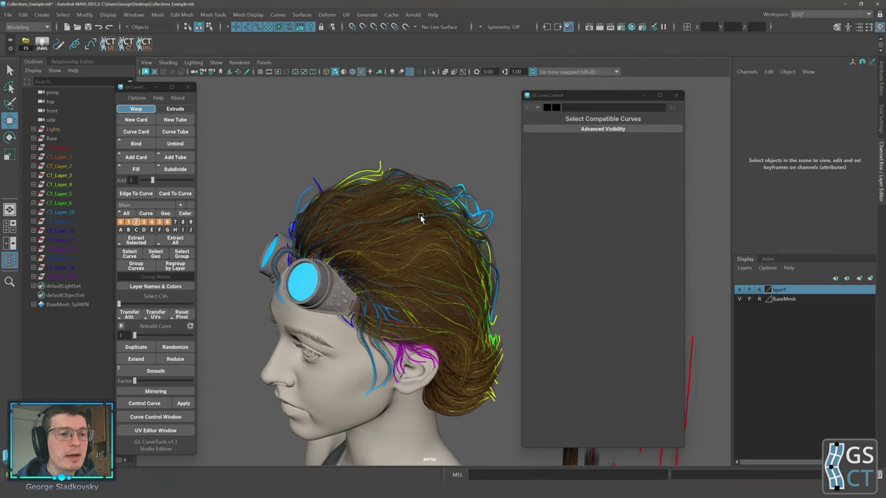
click(420, 218)
alt+drag(412, 204, 424, 250)
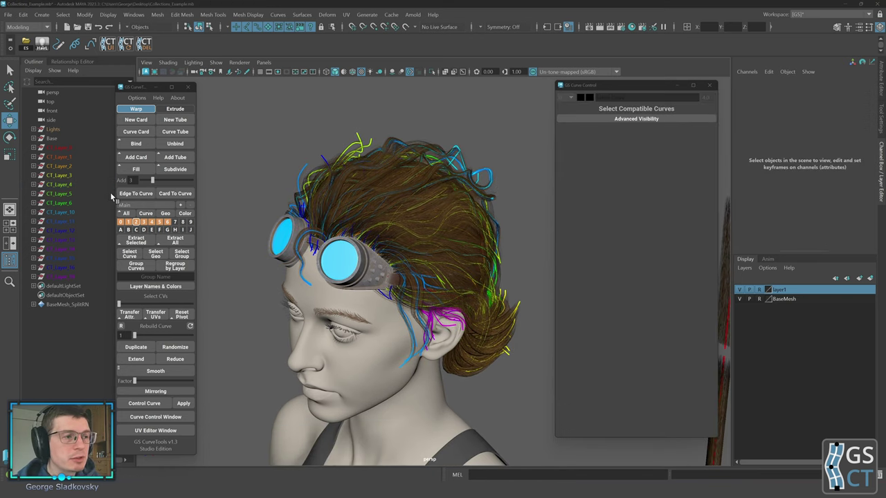
Delete the Details collection so its layers transfer to Main, and clear the curve selection
scroll(163, 206, down, 1)
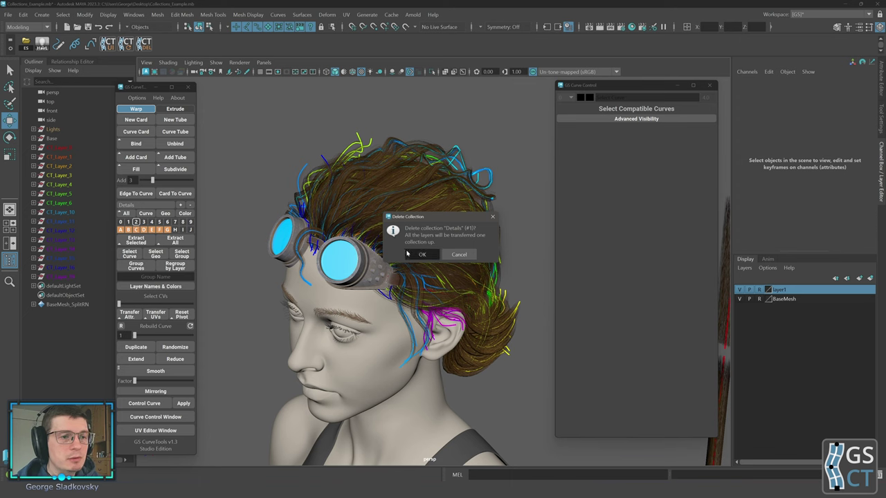
click(409, 254)
mouse_move(249, 206)
alt+middle_down()
mouse_move(234, 218)
mouse_move(243, 207)
alt+middle_up()
alt+drag(243, 207, 236, 208)
click(159, 207)
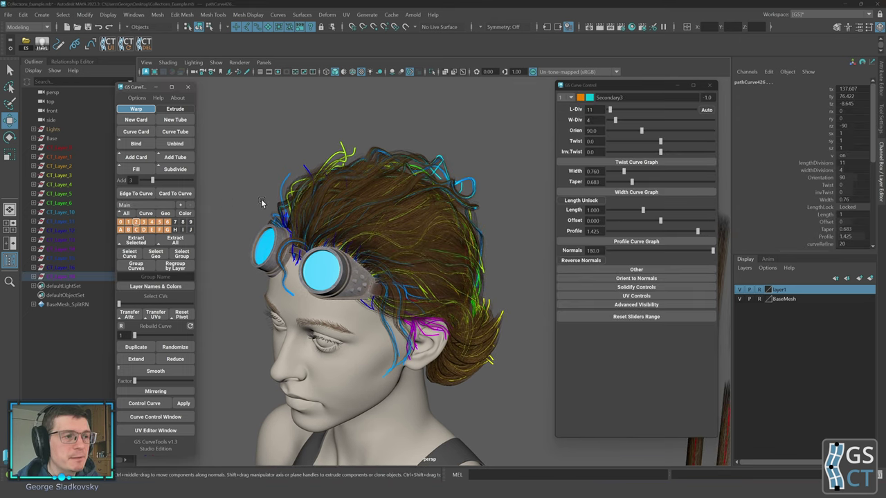
alt+middle_drag(262, 202, 257, 219)
scroll(235, 202, up, 2)
click(226, 196)
scroll(211, 209, down, 2)
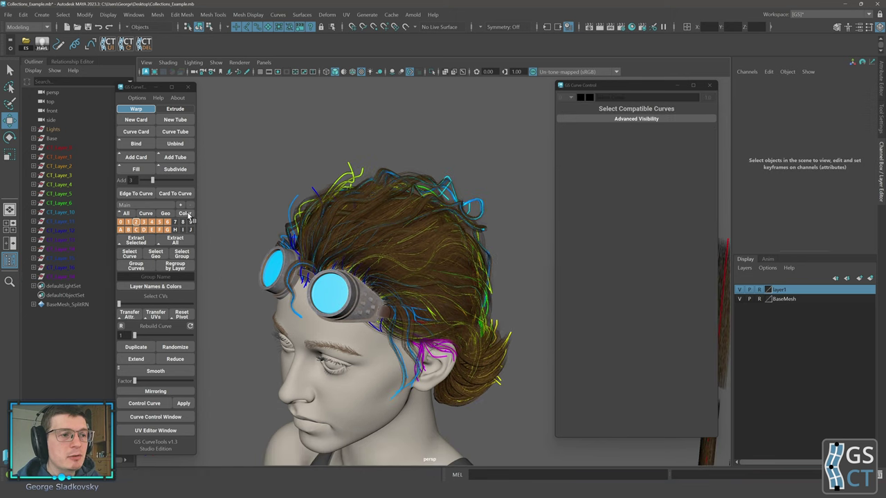
Turn on Color mode for the hair and inspect the layer colors from several angles
click(184, 213)
alt+drag(308, 215, 428, 266)
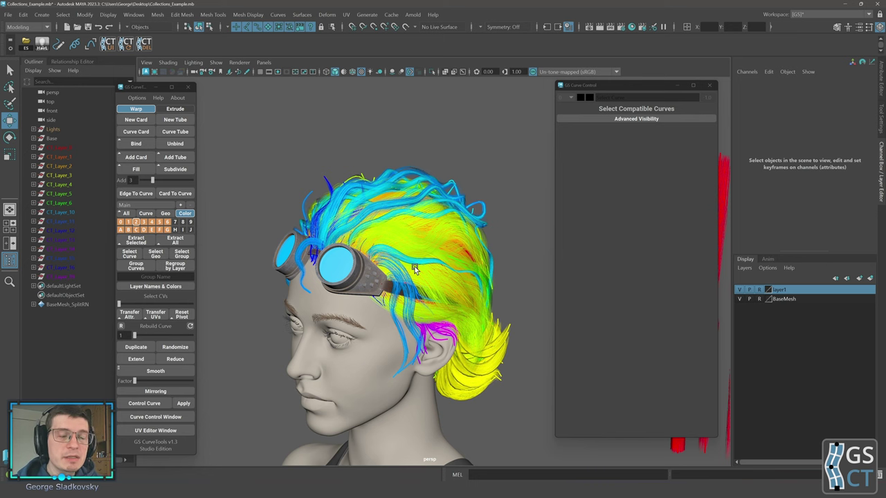
alt+drag(415, 270, 404, 221)
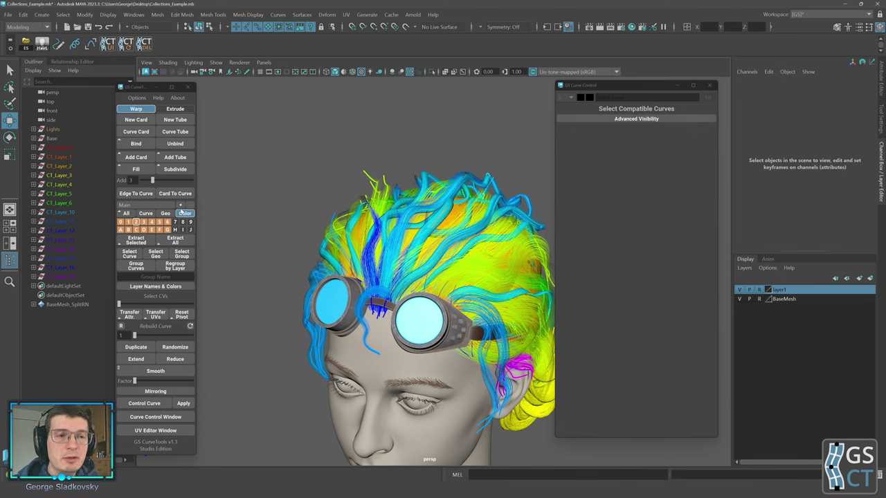
Duplicate a hair card from layer 4 at the front and place the copies spaced apart off the head
click(388, 189)
scroll(406, 169, up, 4)
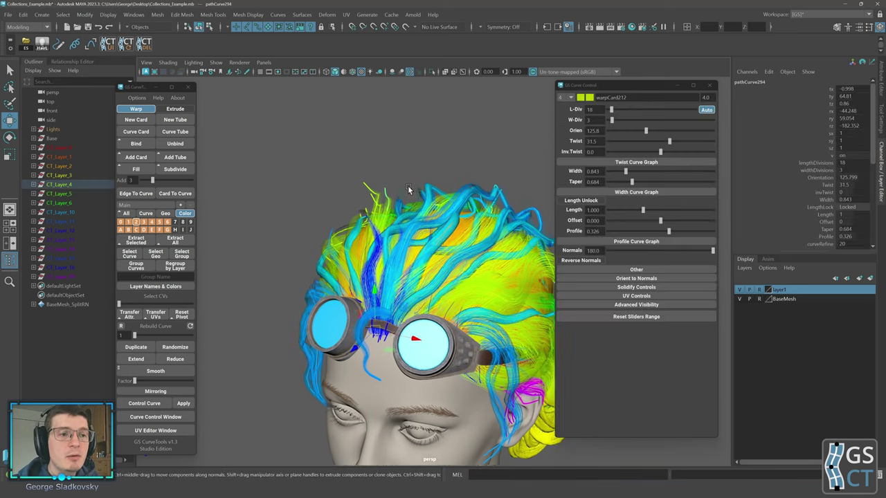
alt+middle_drag(330, 122, 372, 142)
key(ctrl+d)
key(ctrl+d)
middle_drag(419, 166, 387, 158)
key(q)
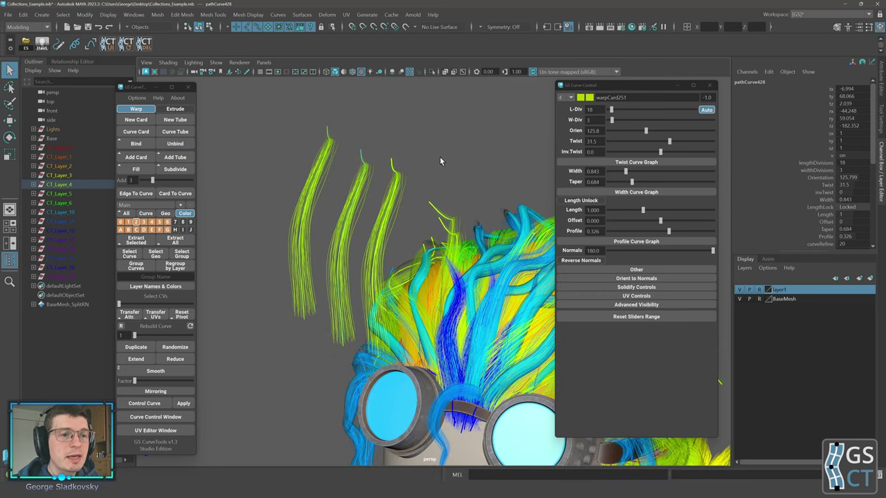
Select another layer 4 hair card near the forehead and move it up beside the loose cards
click(441, 161)
alt+drag(429, 176, 411, 220)
click(410, 218)
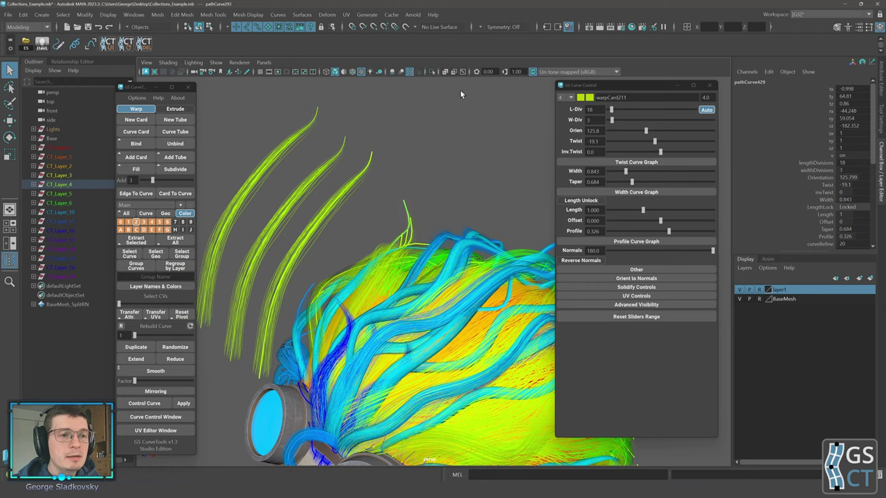
scroll(438, 158, down, 3)
key(w)
middle_drag(435, 164, 439, 140)
click(440, 141)
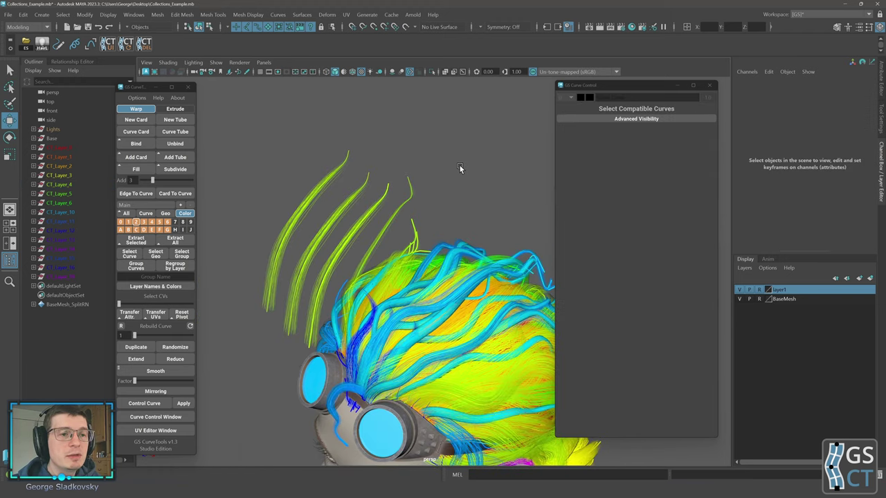
Select the loose cards, fill the gaps between them with additional hair cards, and clear the selection
alt+drag(461, 168, 434, 177)
drag(380, 199, 391, 215)
click(362, 223)
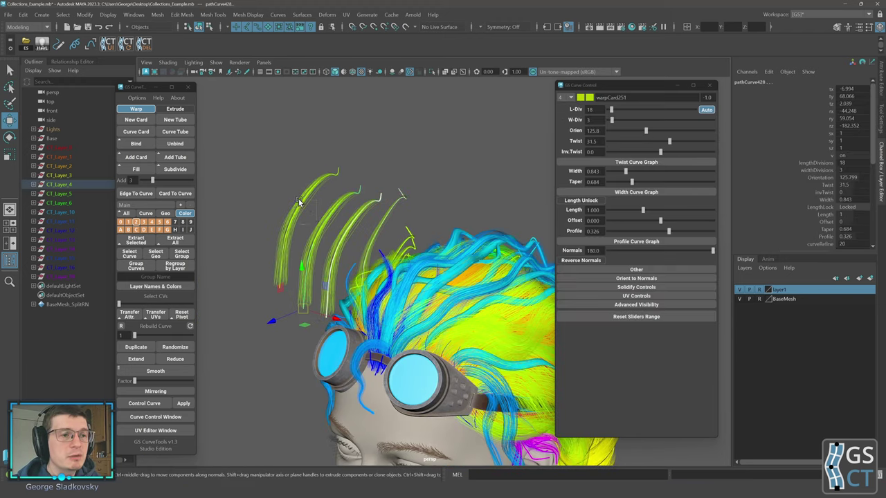
click(147, 173)
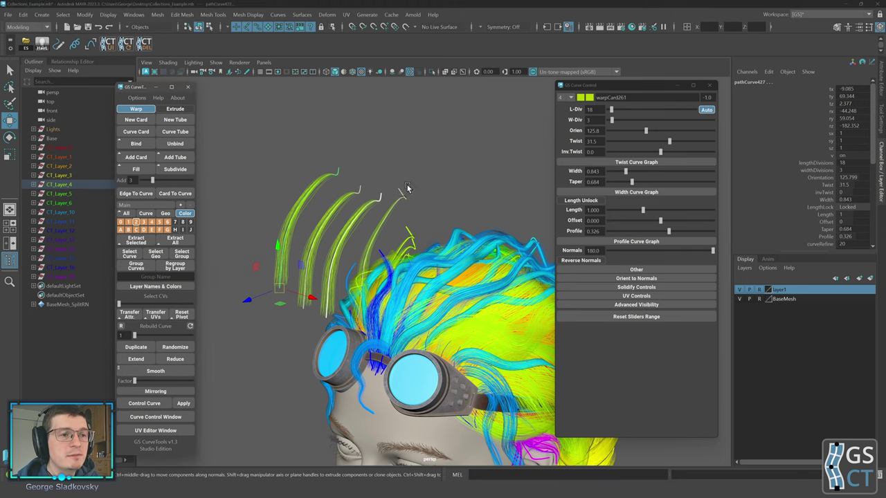
key(shift+d)
key(shift+d)
key(shift+d)
key(shift+d)
key(shift+d)
key(shift+d)
key(shift+d)
key(shift+d)
key(shift+d)
key(shift+d)
key(shift+d)
alt+drag(407, 189, 400, 244)
alt+drag(361, 163, 338, 189)
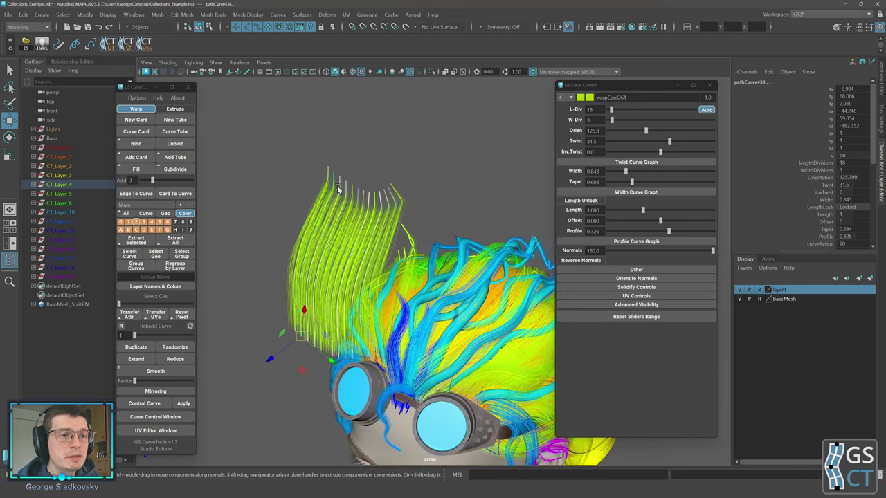
click(354, 164)
mouse_move(391, 178)
alt+mouse_down()
mouse_move(411, 187)
mouse_move(398, 185)
alt+mouse_up()
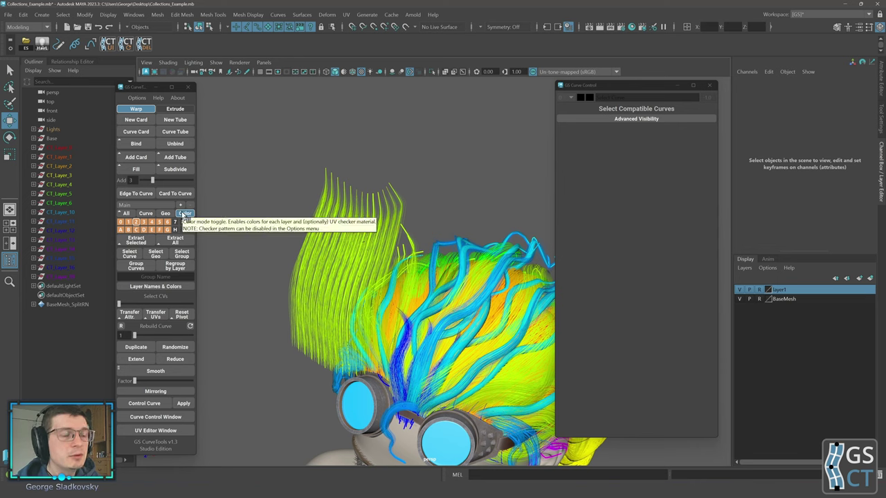
Select and delete the whole row of loose hair cards above the forehead
alt+drag(298, 221, 305, 179)
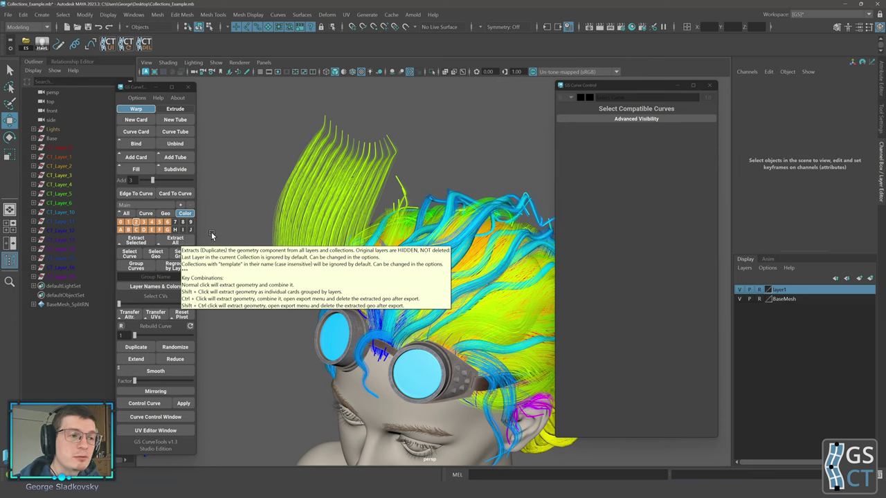
scroll(400, 260, down, 2)
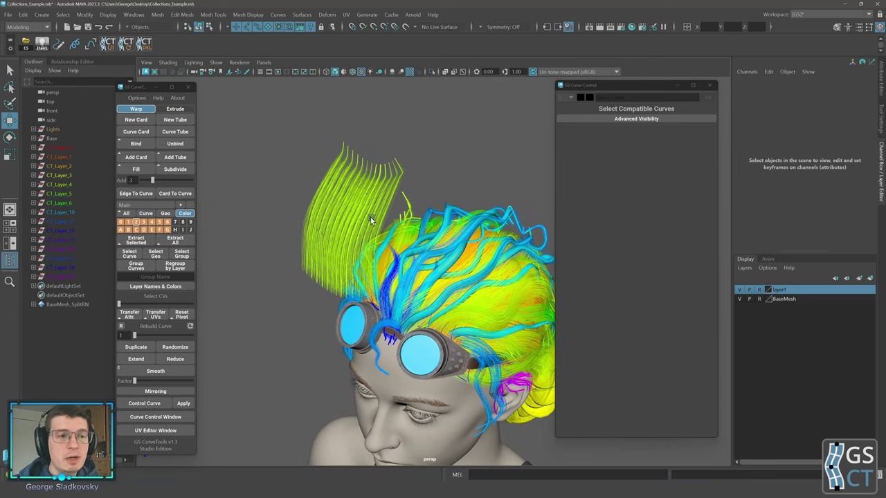
click(405, 178)
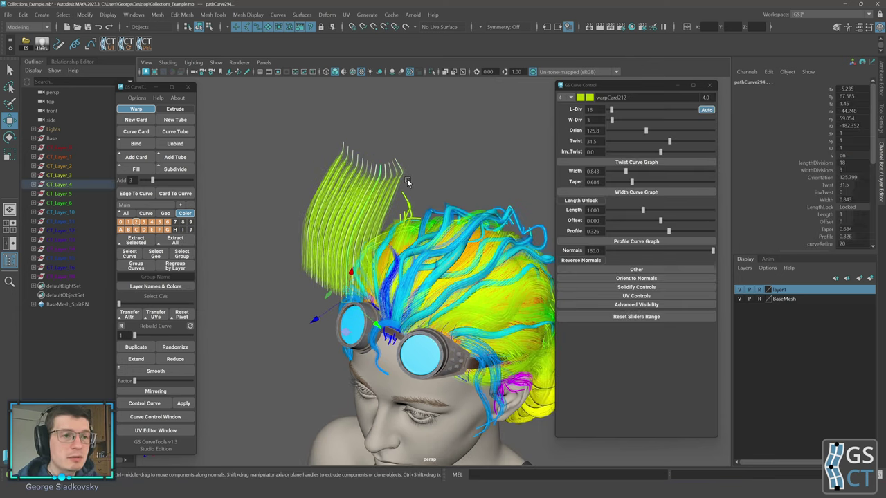
key(Delete)
alt+drag(431, 195, 413, 210)
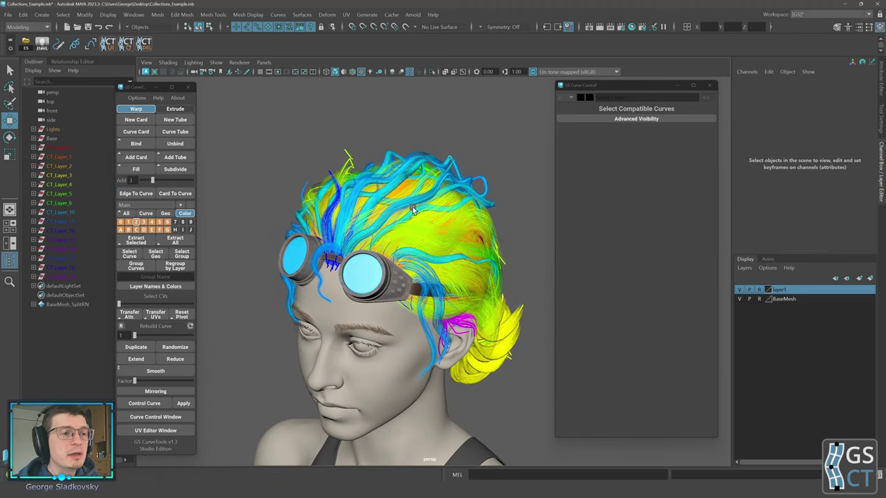
Switch Color mode off and on to compare the textured hair with the layer colors, leaving it on
click(181, 214)
alt+drag(277, 173, 289, 160)
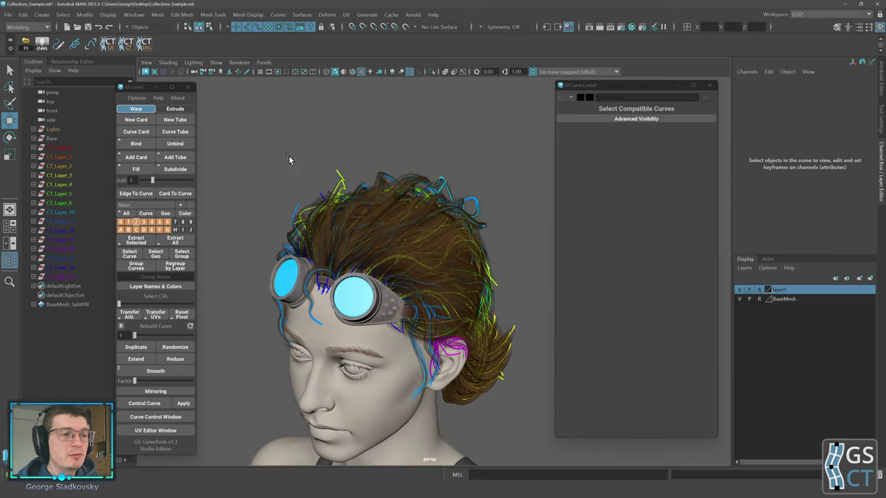
alt+drag(200, 212, 325, 207)
click(185, 214)
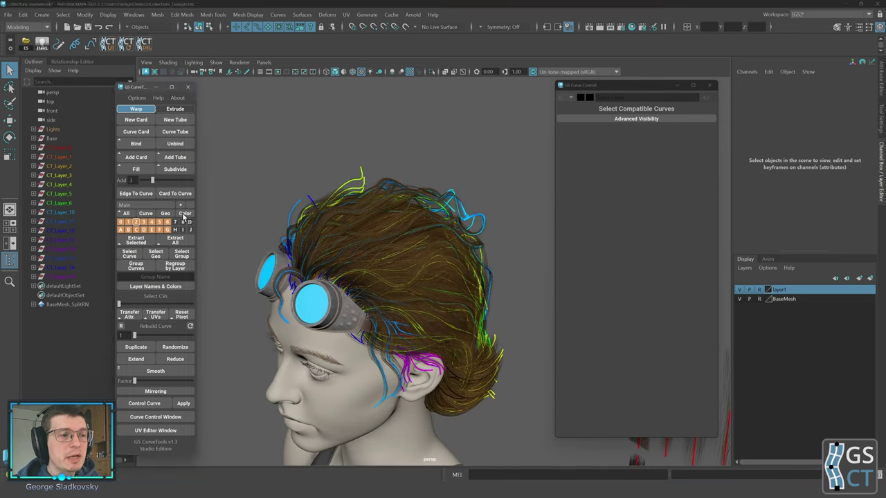
click(185, 214)
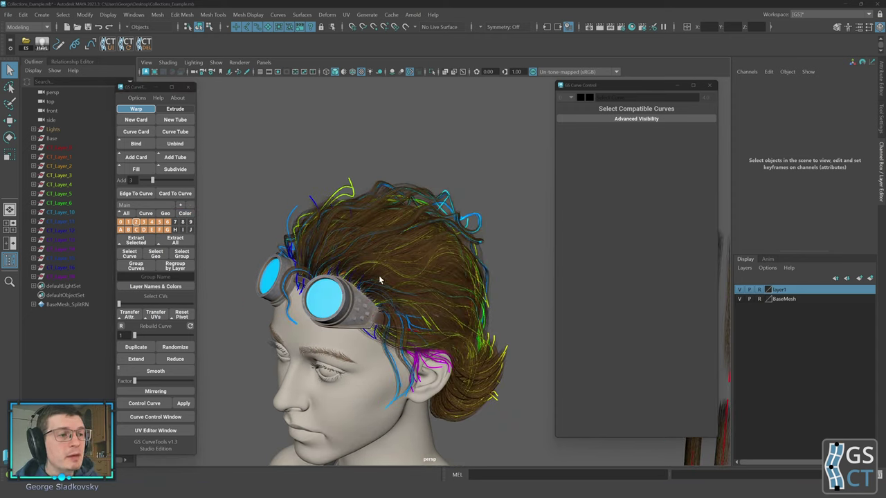
alt+middle_drag(257, 219, 268, 218)
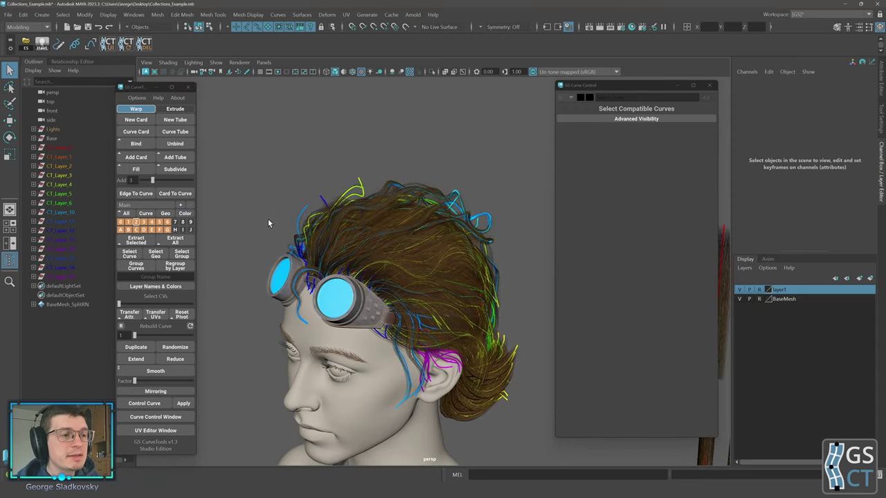
click(185, 213)
Detach the GS CurveTools options list as a floating window beside the colored hair
click(138, 99)
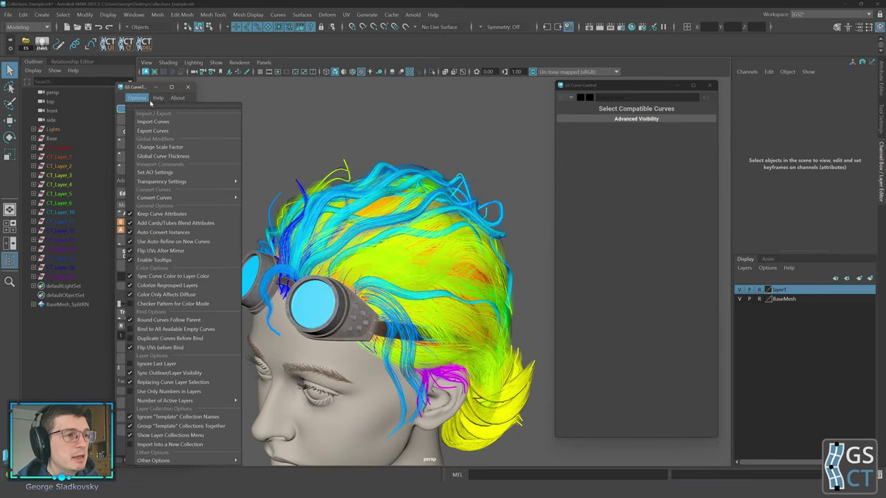
click(173, 106)
drag(174, 101, 533, 101)
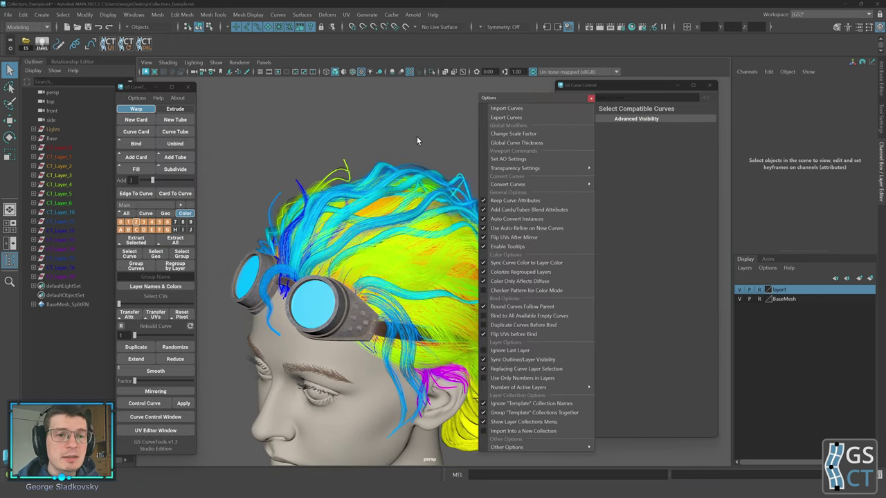
alt+middle_drag(450, 193, 421, 211)
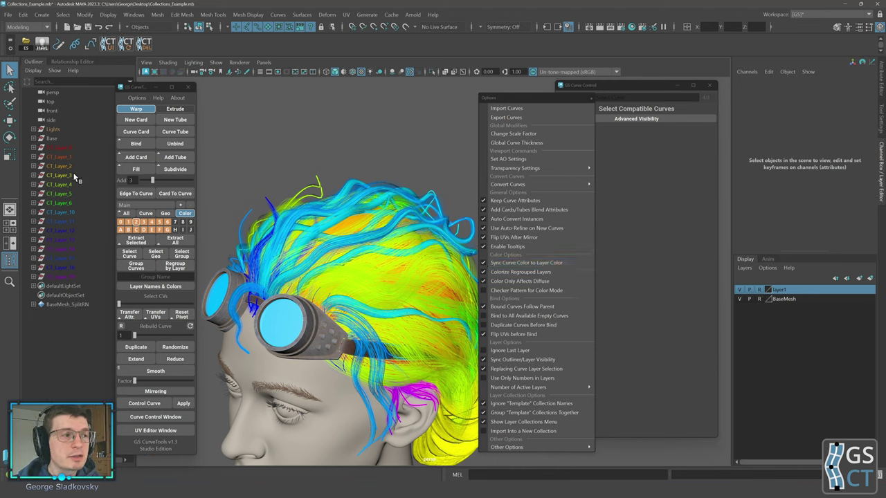
Select all CurveTools layer groups from CT_Layer_0 through CT_Layer_19 in the Outliner and clear the selection
click(69, 147)
shift+click(76, 276)
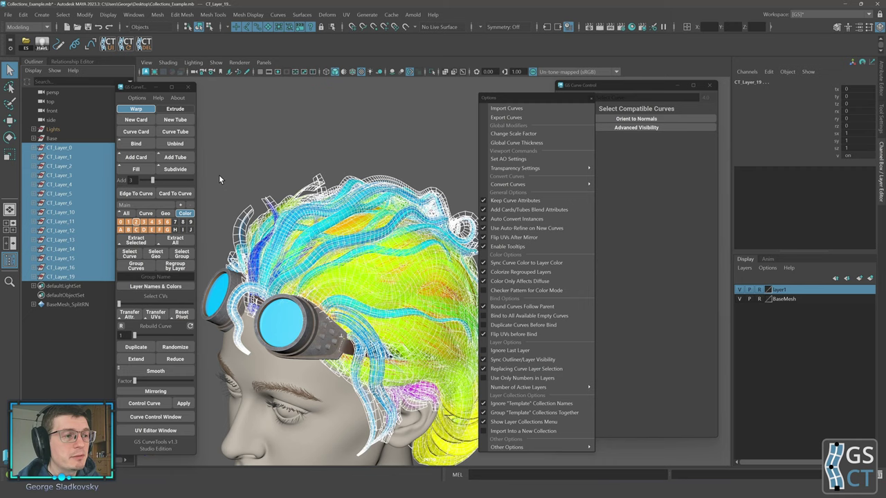
click(317, 135)
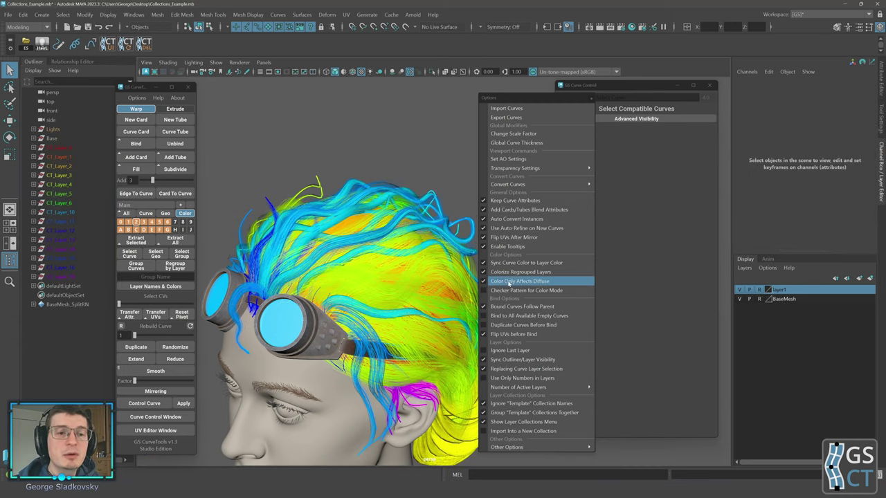
Switch Color Only Affects Diffuse off to compare the hair cards without transparency, and switch it back on
alt+drag(420, 220, 371, 217)
click(519, 281)
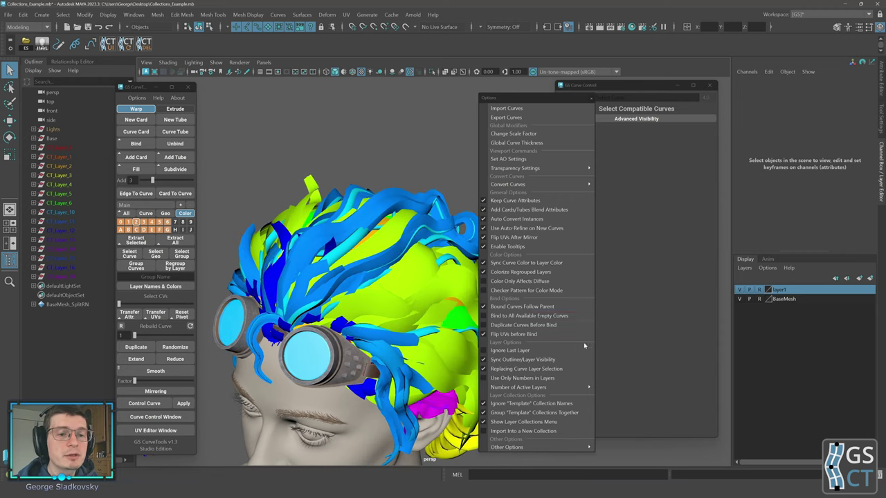
click(519, 281)
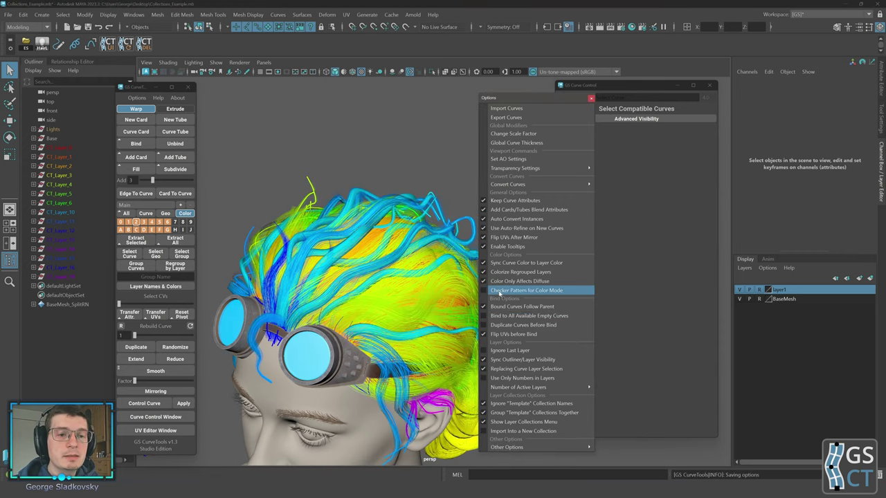
Enable Checker Pattern for Color Mode and inspect the checkered hair cards together with the Color Only Affects Diffuse option
click(533, 291)
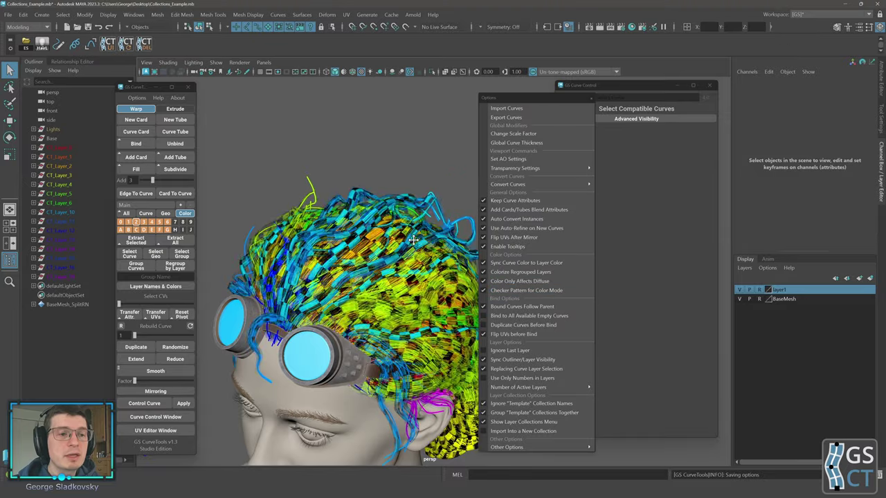
alt+drag(415, 207, 427, 263)
alt+middle_drag(427, 264, 429, 270)
mouse_move(429, 270)
alt+mouse_down()
mouse_move(402, 279)
mouse_move(430, 267)
alt+mouse_up()
alt+right_drag(431, 267, 408, 273)
click(513, 283)
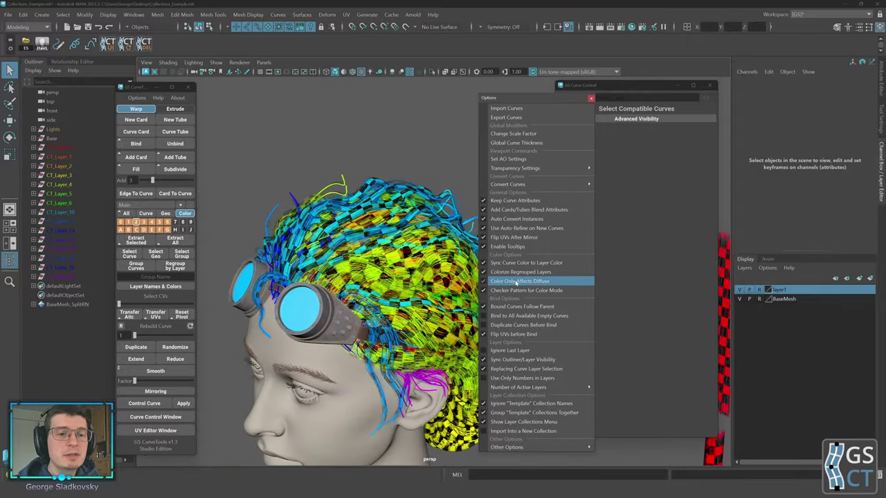
Compare the checkered hair cards up close and toggle Color Only Affects Diffuse
mouse_move(395, 231)
alt+mouse_down()
mouse_move(367, 233)
mouse_move(380, 248)
mouse_move(400, 247)
alt+mouse_up()
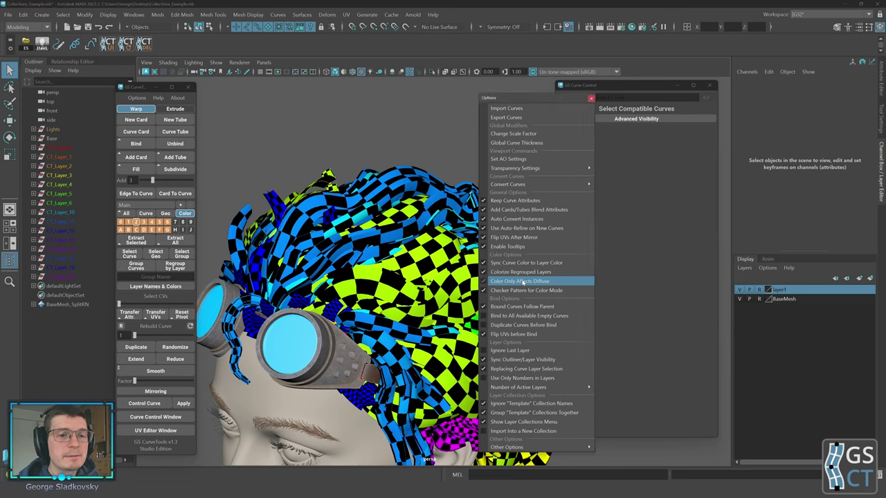
click(522, 282)
mouse_move(344, 200)
alt+mouse_down()
mouse_move(326, 208)
mouse_move(420, 214)
alt+mouse_up()
Duplicate a single hair card and move the copy into the empty space above the head
key(w)
alt+middle_drag(416, 207, 425, 262)
key(ctrl+d)
middle_drag(435, 168, 363, 79)
alt+middle_drag(375, 109, 391, 201)
scroll(392, 192, up, 4)
key(f)
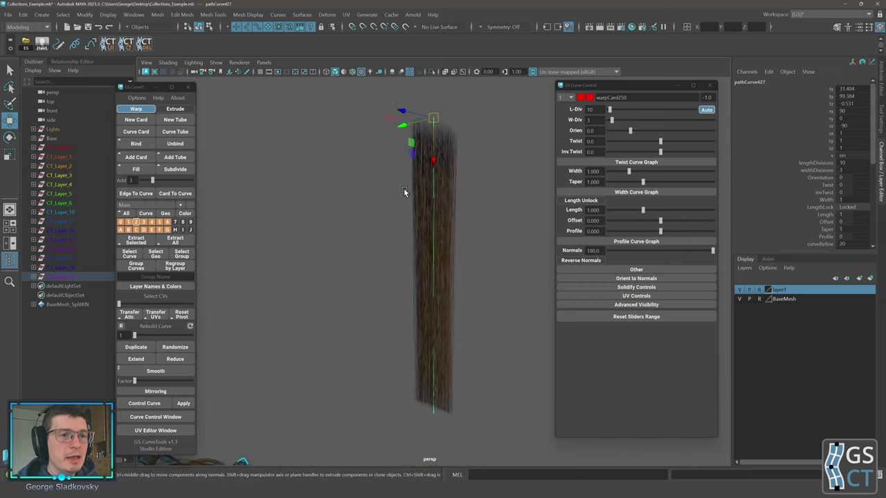
Display the duplicated card with wireframe on shaded and without its hair texture
click(353, 71)
click(345, 72)
mouse_move(436, 242)
alt+right_down()
mouse_move(469, 262)
mouse_move(452, 247)
alt+right_up()
alt+middle_drag(451, 247, 427, 253)
key(q)
alt+drag(482, 221, 470, 212)
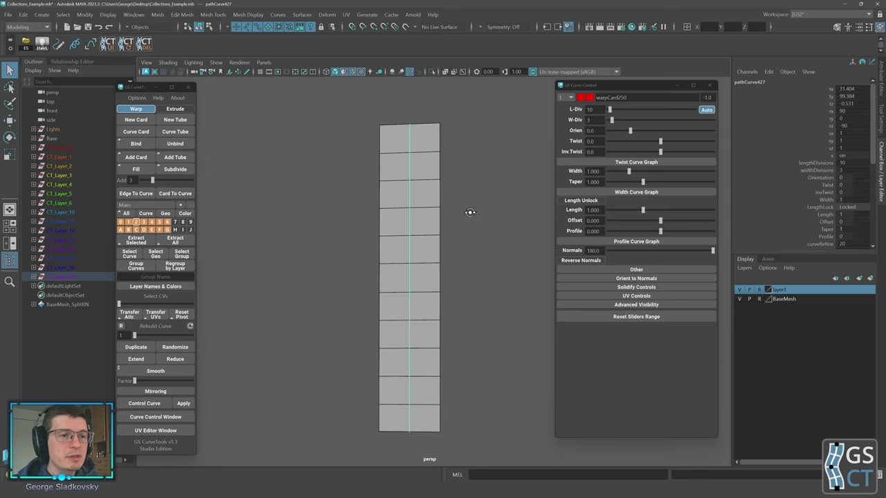
alt+middle_drag(449, 253, 434, 251)
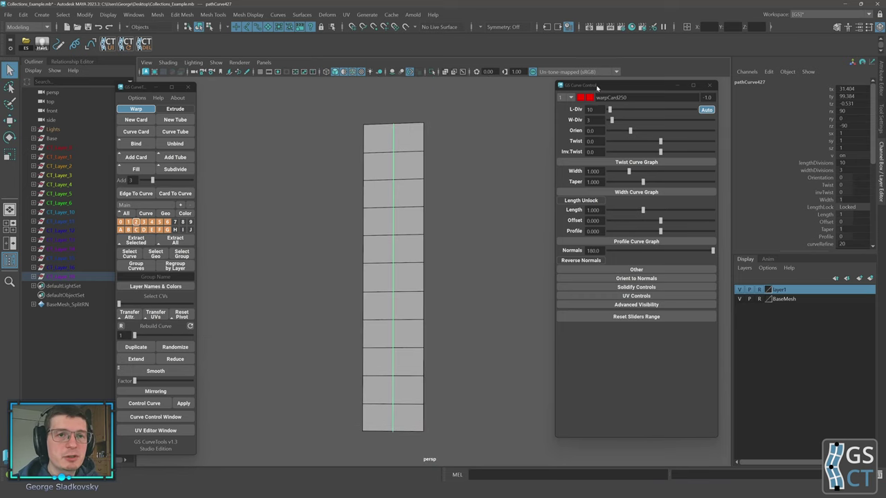
Switch off Auto for the card's length divisions and set L-Div to 8
drag(597, 87, 524, 85)
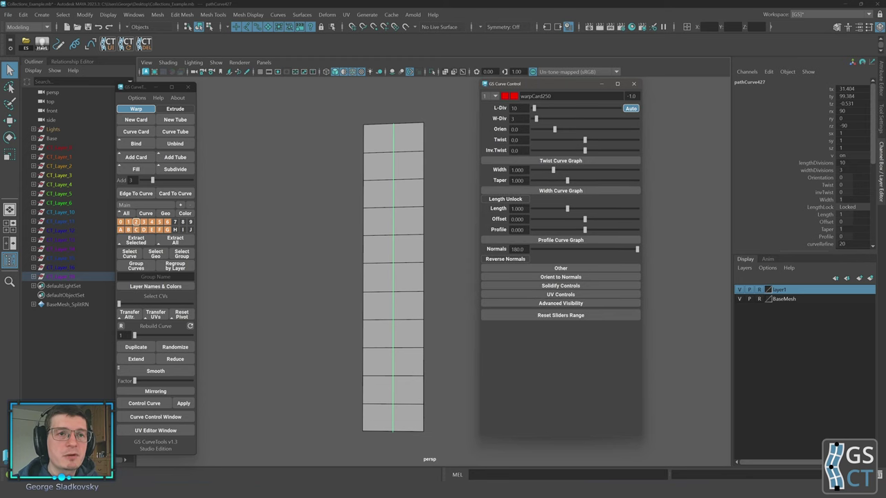
alt+middle_drag(398, 111, 370, 135)
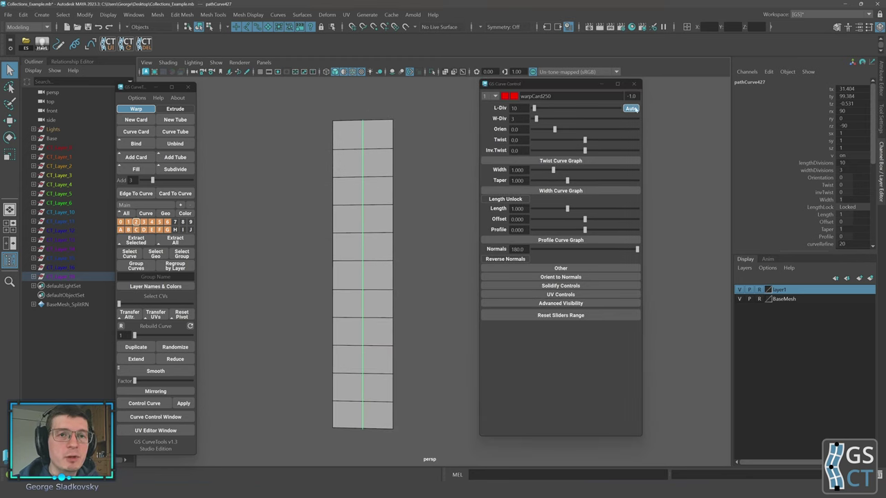
click(632, 109)
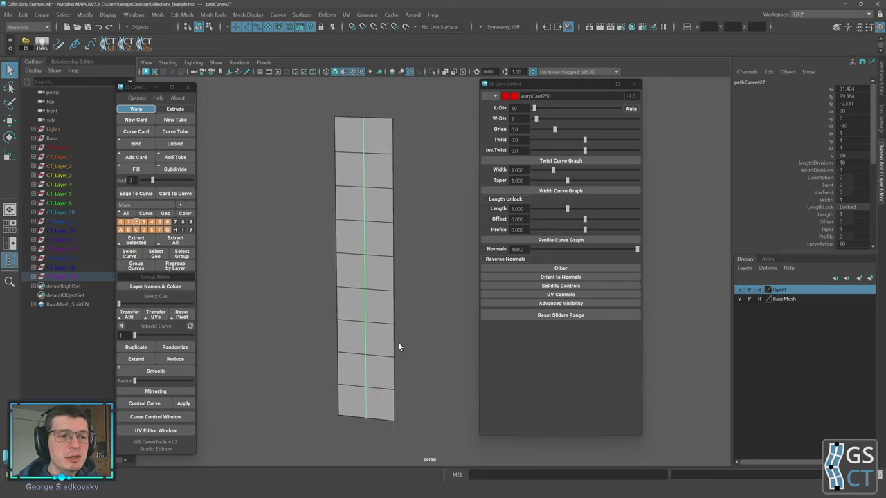
mouse_move(535, 108)
mouse_down()
mouse_move(547, 109)
mouse_move(535, 109)
mouse_up()
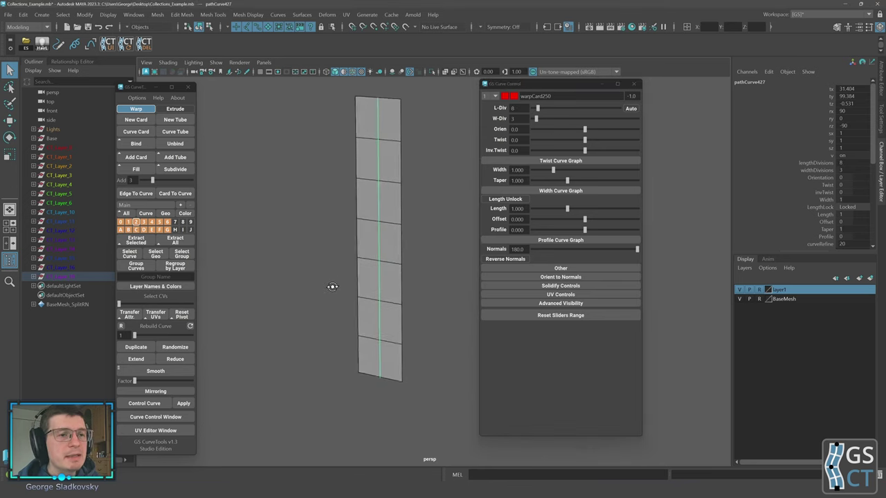
Select the control vertices in the middle of the card's curve
alt+drag(332, 286, 338, 301)
key(F9)
drag(401, 230, 396, 293)
Try bending the card by moving its middle control vertices sideways with Auto off, and undo the moves
key(w)
drag(358, 266, 287, 290)
alt+middle_drag(288, 290, 290, 295)
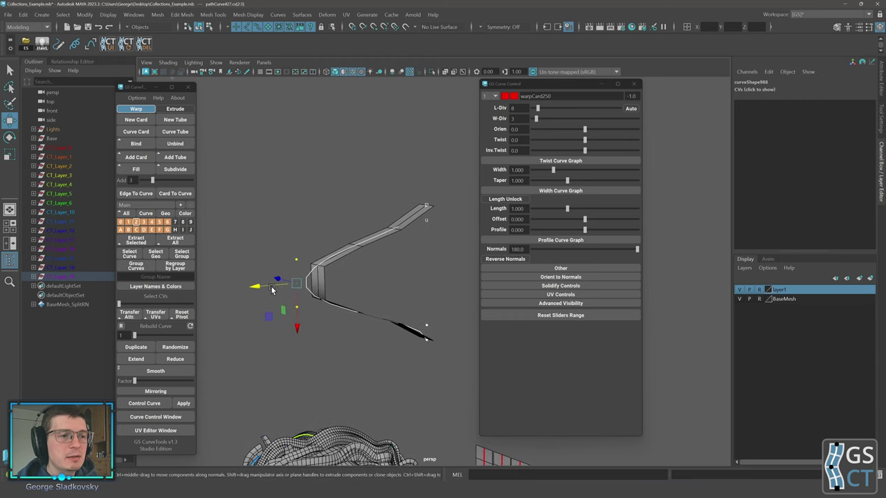
drag(233, 296, 391, 285)
key(ctrl+z)
key(ctrl+z)
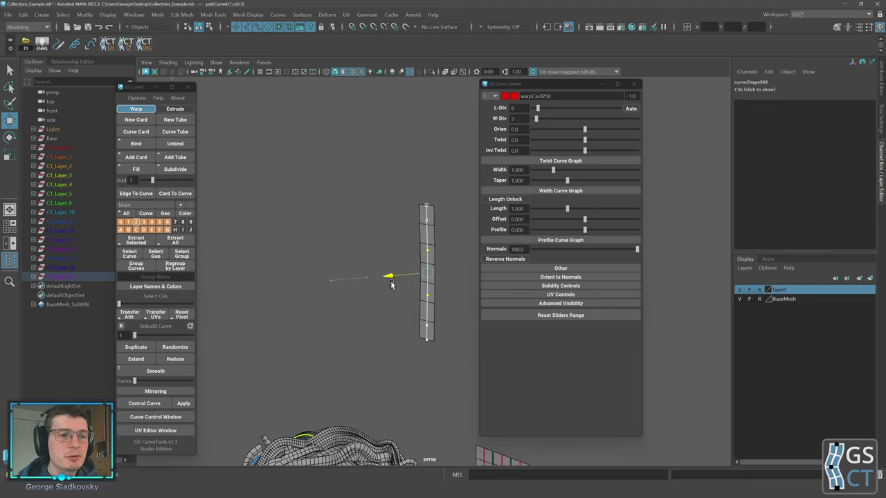
Switch Auto back on for the length divisions and bend the card by pulling its middle control vertices sideways
alt+middle_drag(456, 188, 408, 198)
click(628, 110)
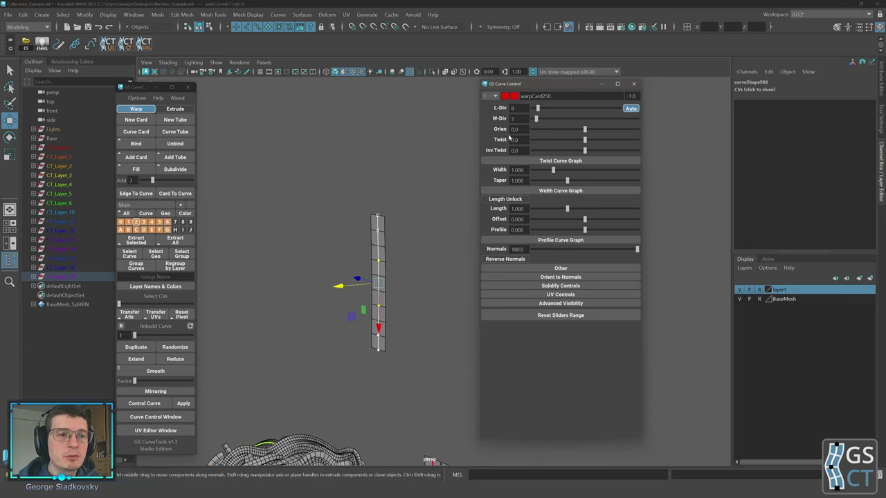
scroll(396, 165, up, 2)
alt+drag(380, 171, 396, 157)
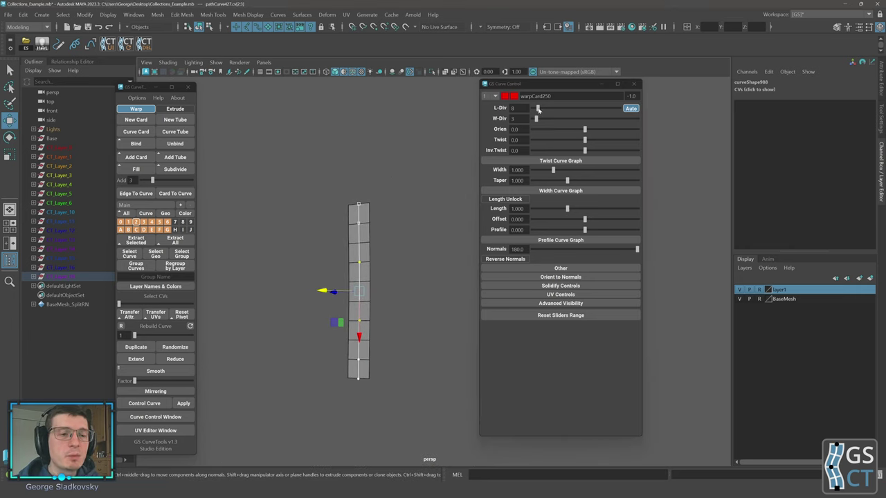
scroll(402, 150, down, 3)
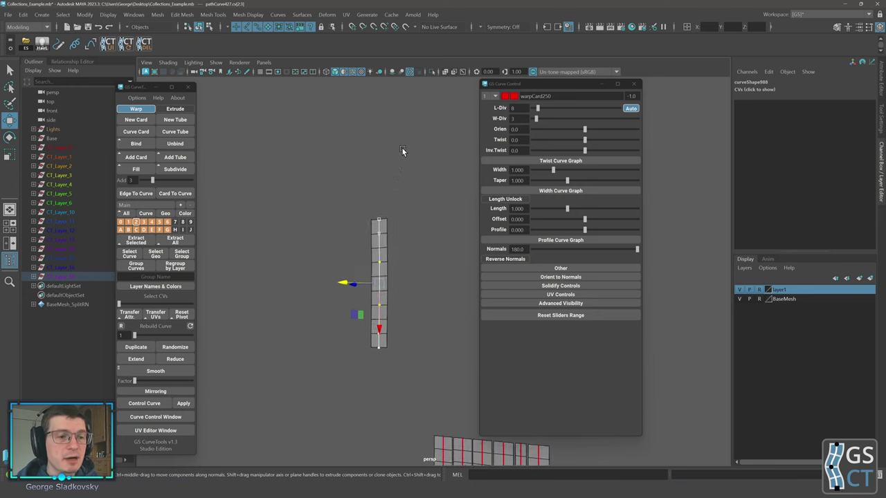
alt+middle_drag(402, 150, 425, 105)
alt+drag(425, 105, 408, 118)
drag(380, 241, 274, 251)
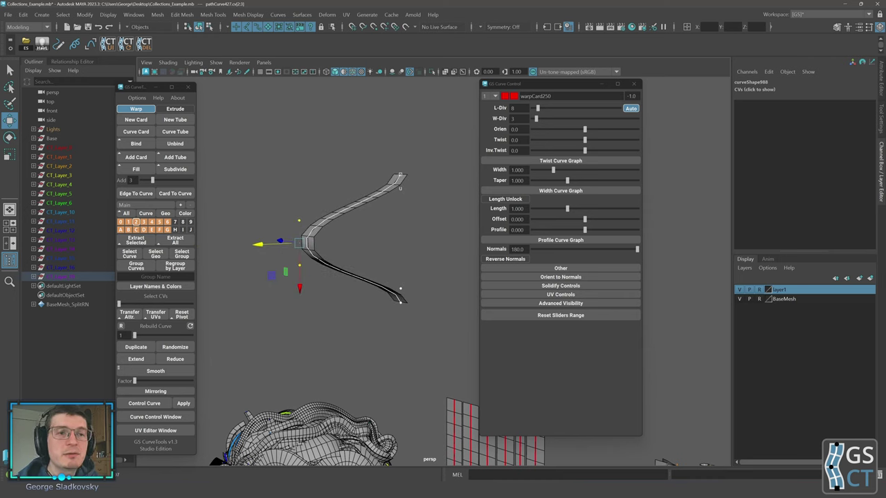
Set L-Div to 10 and stretch the card into a long curved strip by moving its control vertices
drag(539, 109, 534, 110)
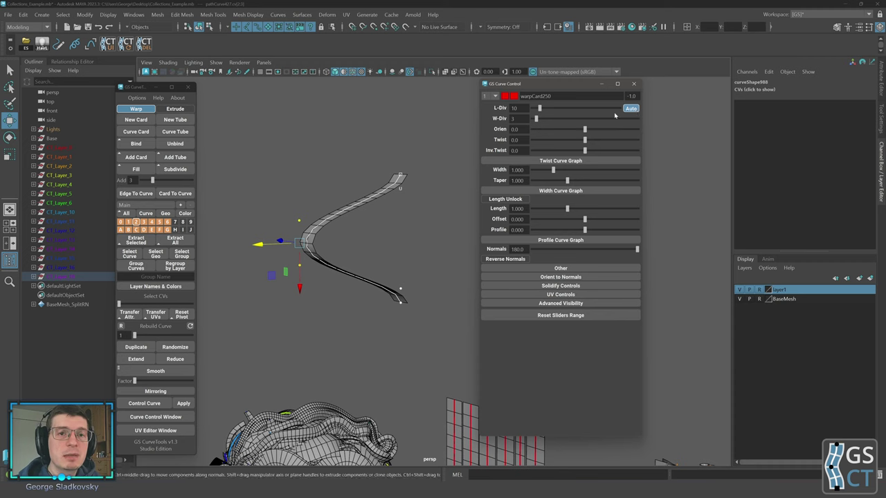
mouse_move(267, 248)
mouse_down()
mouse_move(309, 248)
mouse_move(245, 251)
mouse_move(396, 249)
mouse_move(269, 251)
mouse_up()
drag(401, 303, 729, 354)
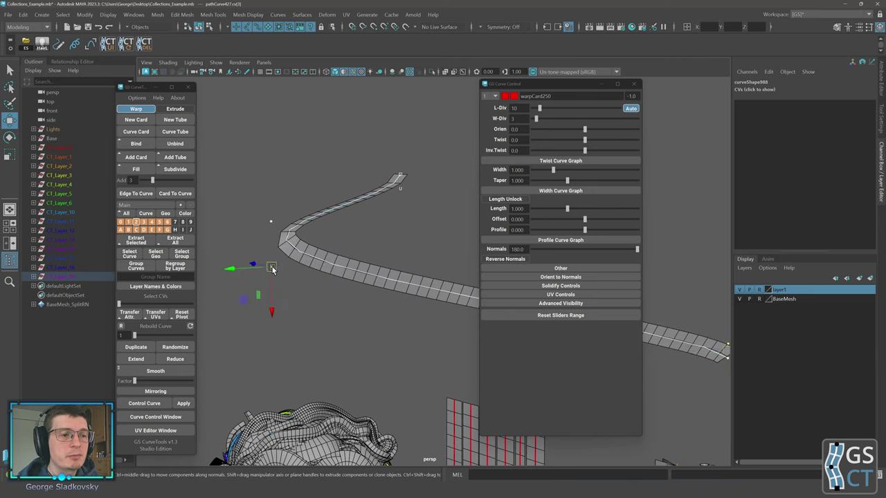
drag(272, 268, 367, 411)
drag(274, 227, 212, 131)
Set the long card's L-Div to 7, return to object mode and clear the selection
drag(539, 109, 537, 108)
scroll(434, 168, down, 4)
key(q)
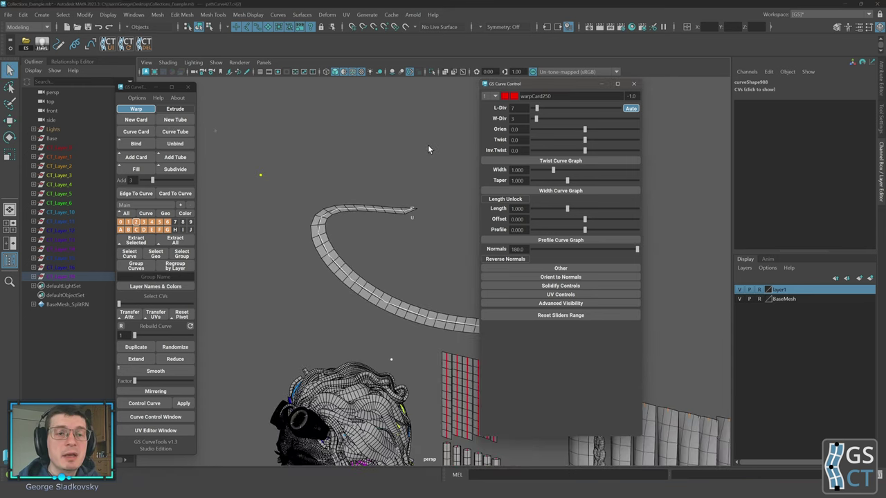
right_drag(428, 146, 458, 132)
click(451, 147)
Select the warp group card beside the thin braid in the row of sample cards
scroll(447, 157, down, 2)
alt+middle_drag(447, 157, 345, 83)
alt+middle_drag(436, 273, 333, 227)
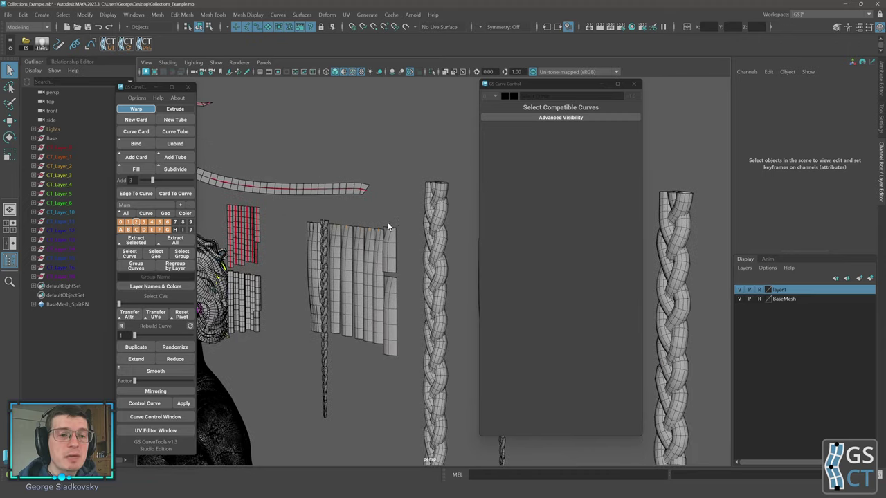
mouse_move(388, 222)
alt+middle_down()
mouse_move(336, 189)
mouse_move(438, 216)
alt+middle_up()
alt+drag(378, 196, 392, 207)
click(369, 262)
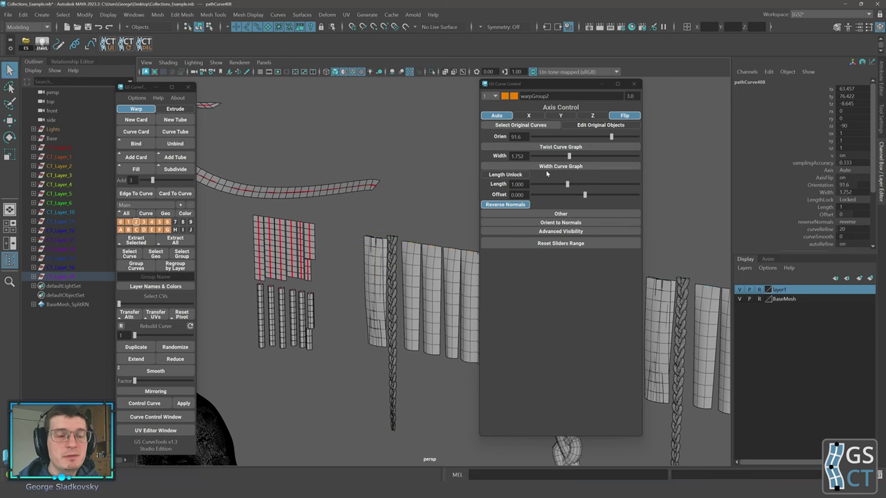
Examine the bound warp group, the flat hair cards and the tube strips beside the head
alt+drag(391, 253, 394, 242)
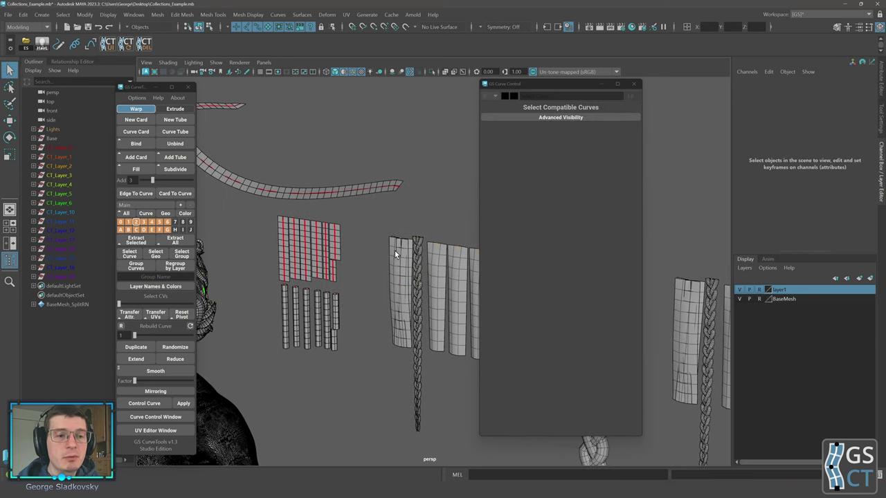
alt+drag(395, 255, 425, 276)
click(420, 243)
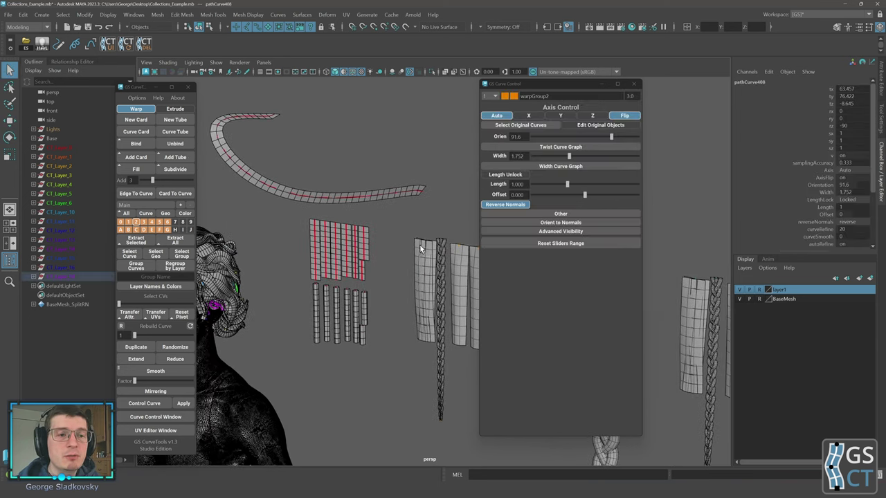
click(414, 246)
click(424, 276)
alt+drag(375, 237, 326, 239)
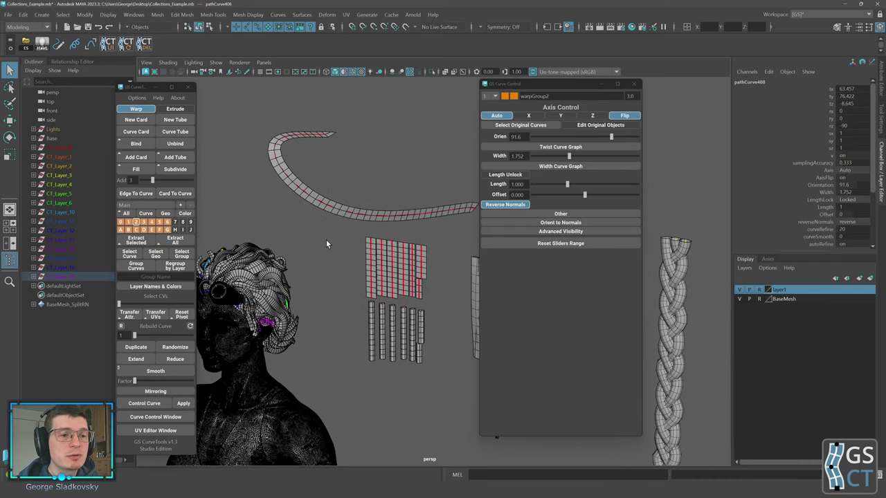
click(376, 326)
click(361, 280)
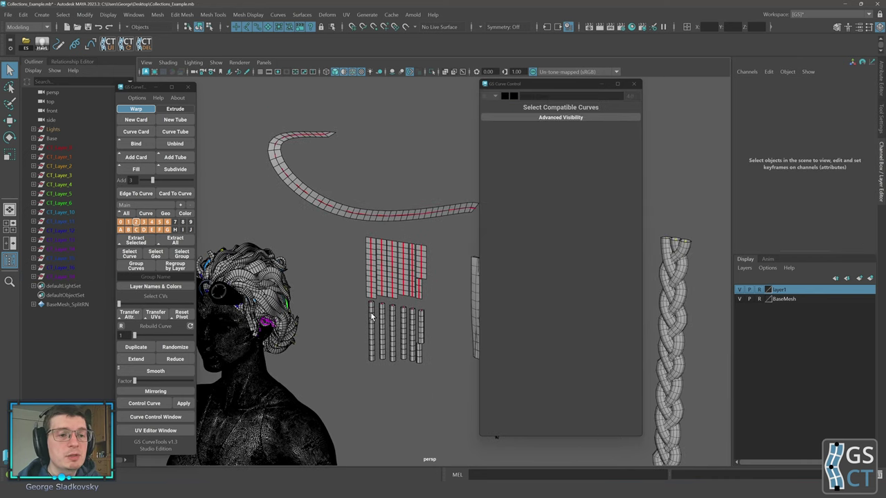
click(176, 109)
click(137, 109)
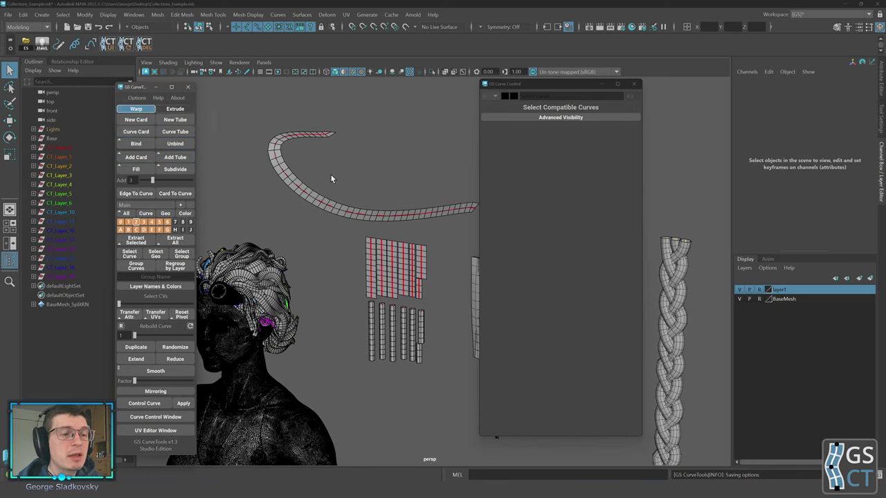
click(339, 208)
key(w)
key(q)
alt+middle_drag(367, 188, 377, 240)
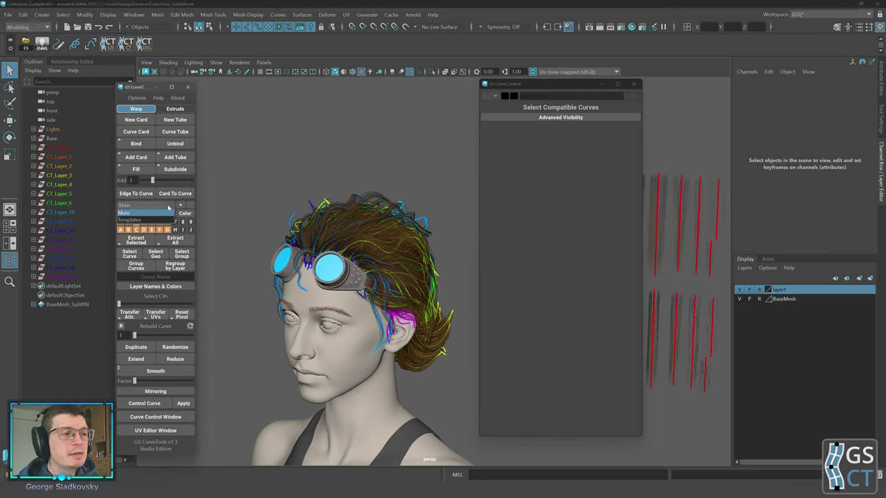
Look at the available settings for the number of active layers, from 20 to 80
click(136, 97)
mouse_move(221, 401)
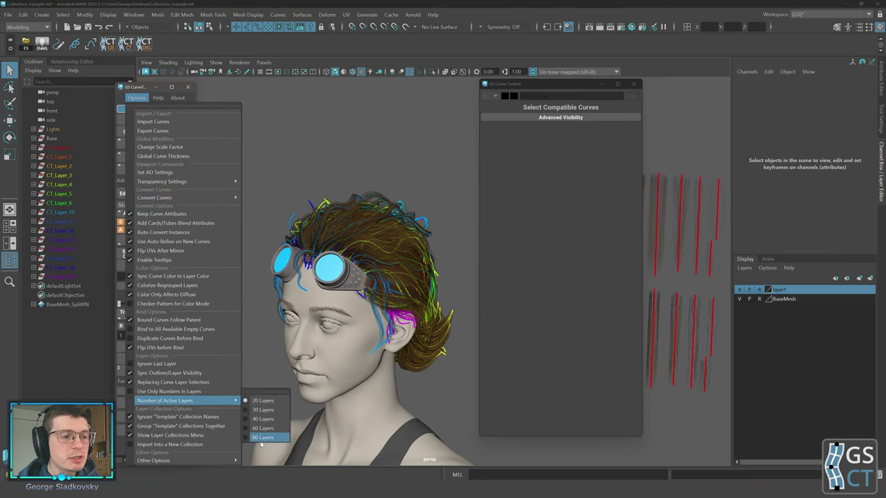
click(294, 162)
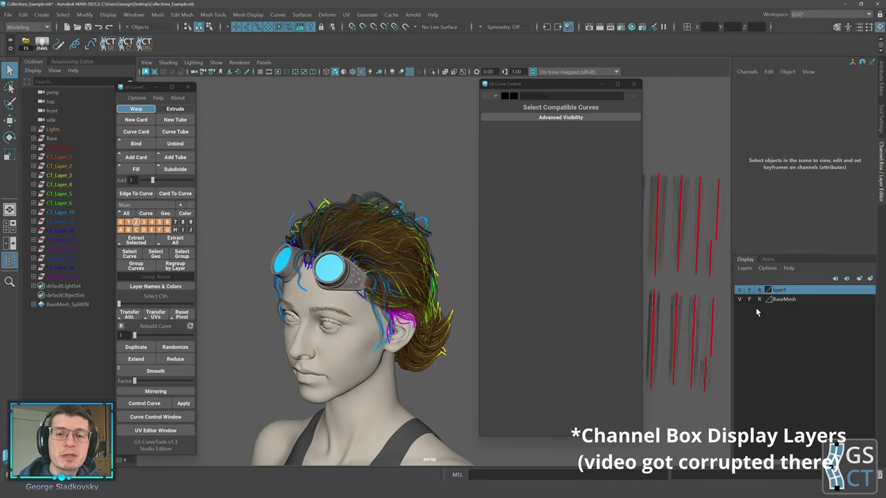
alt+middle_drag(372, 175, 376, 182)
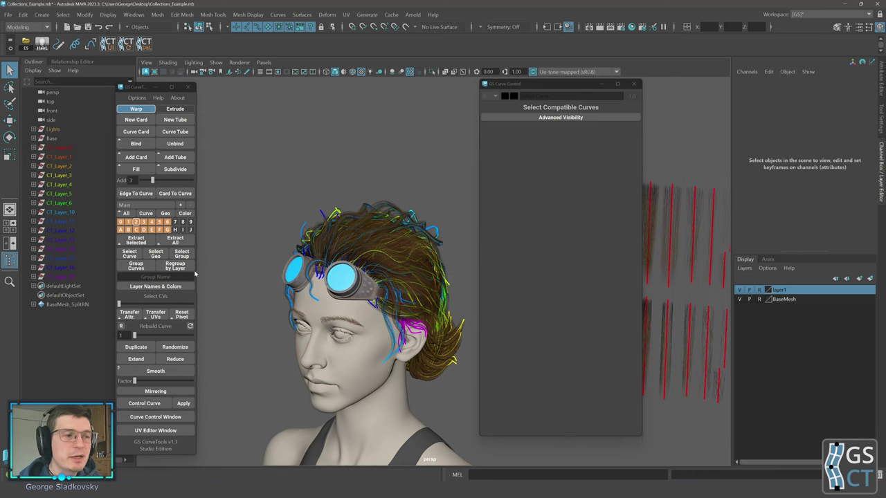
click(120, 224)
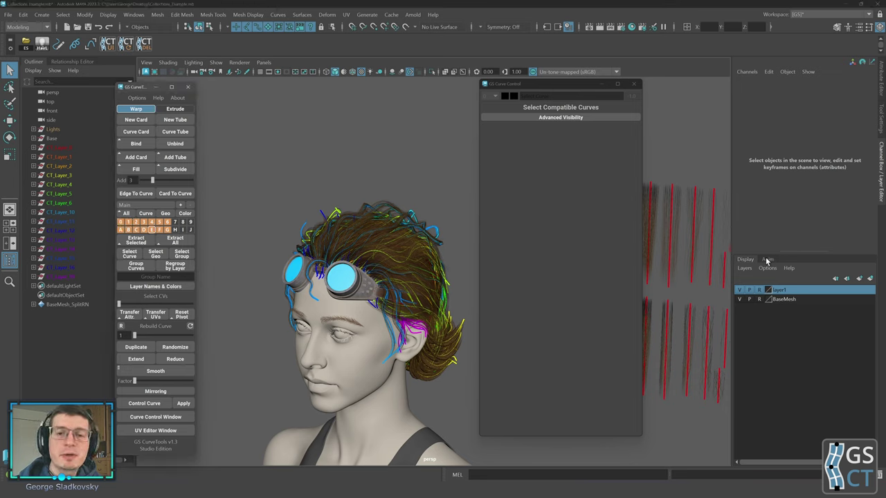
drag(796, 253, 793, 263)
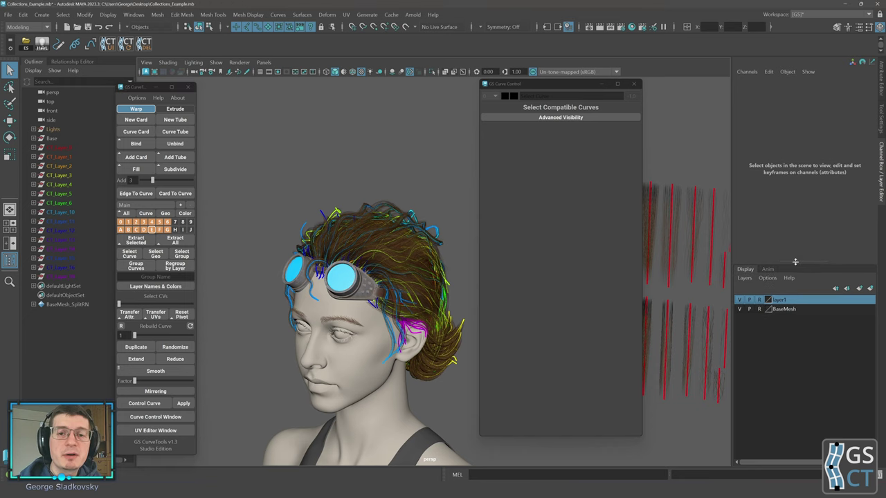
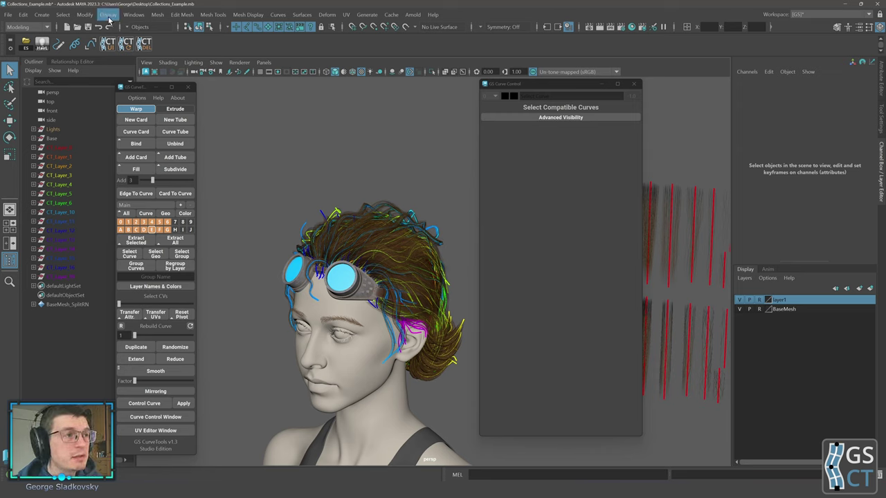
Open the Relationship Editor for display layers
click(134, 18)
mouse_move(179, 99)
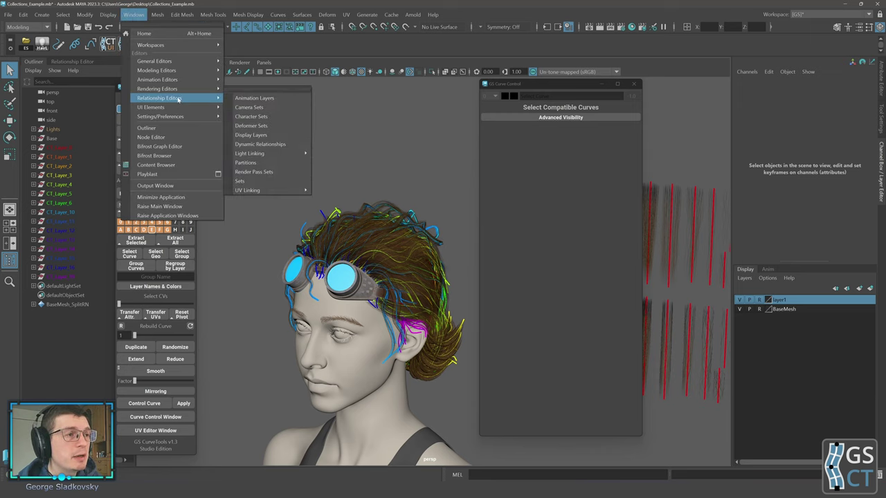
click(264, 137)
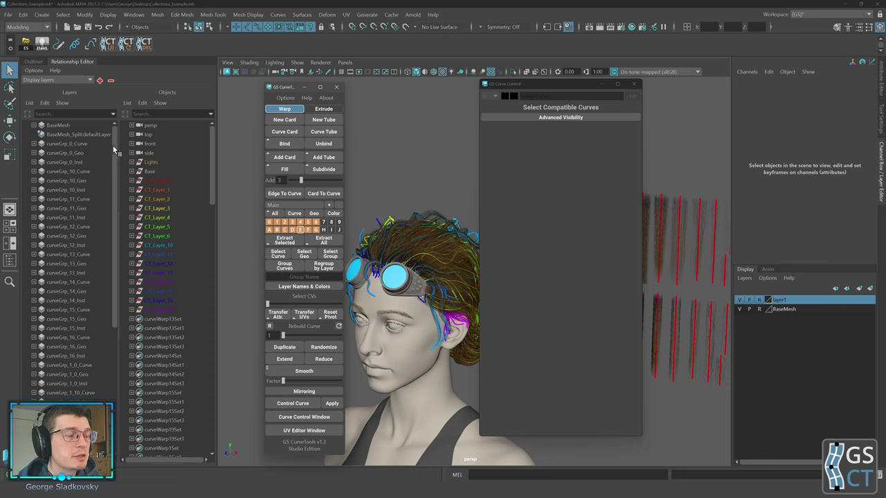
Look through the curve group display layers and inspect the instances contained in curveGrp_1_0_Inst
drag(113, 145, 118, 228)
click(70, 199)
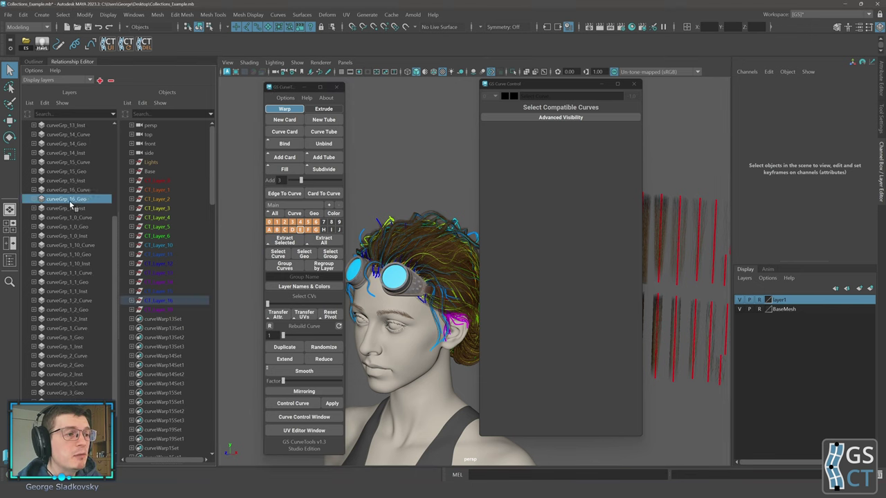
click(73, 226)
click(76, 236)
click(34, 236)
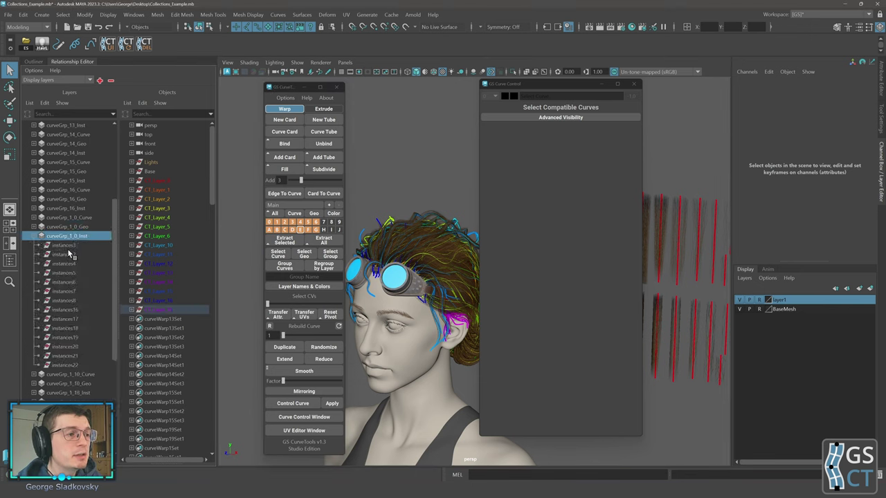
click(68, 247)
click(65, 264)
click(67, 280)
click(34, 236)
Inspect the card and tube geometry contained in the curveGrp_1_0_Geo display layer, collapsing it when done
click(34, 228)
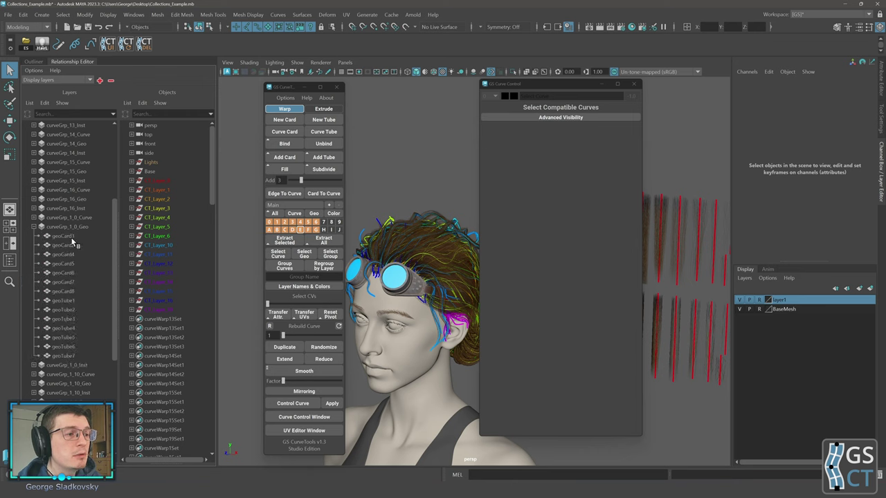
click(72, 238)
click(73, 256)
click(74, 264)
click(34, 227)
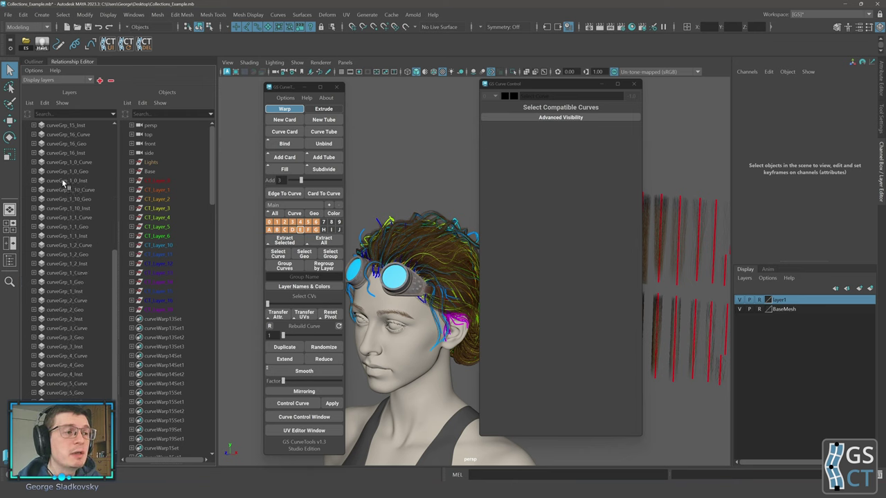
Return to the start of the display layer list and close the Relationship Editor
scroll(64, 186, up, 5)
right_click(79, 63)
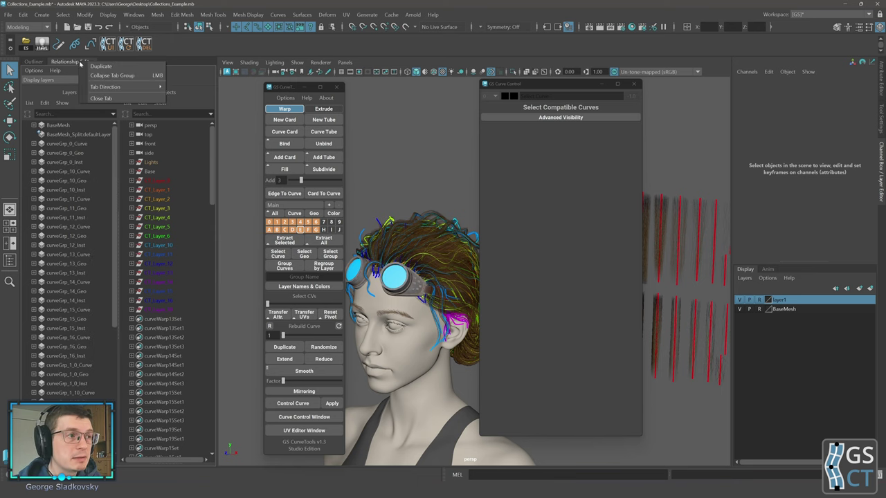
click(103, 98)
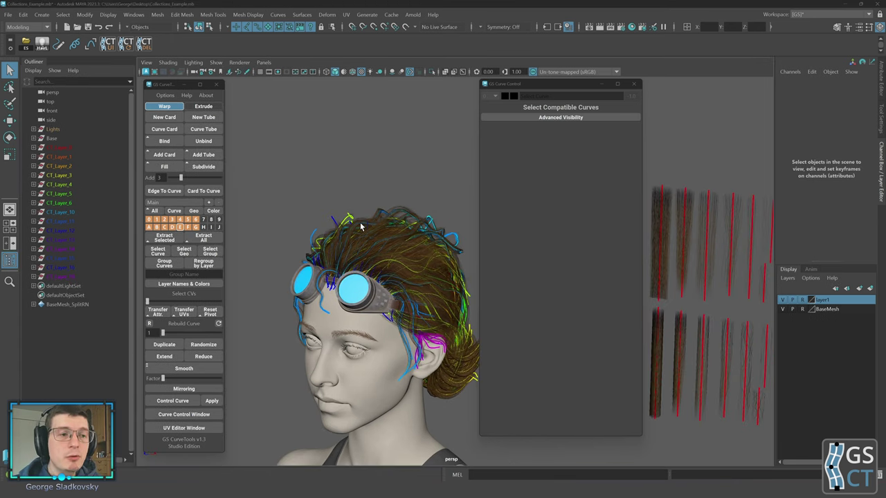
Convert the scene's curve layers to the new layer system and resize the display layer area
click(161, 97)
mouse_move(259, 457)
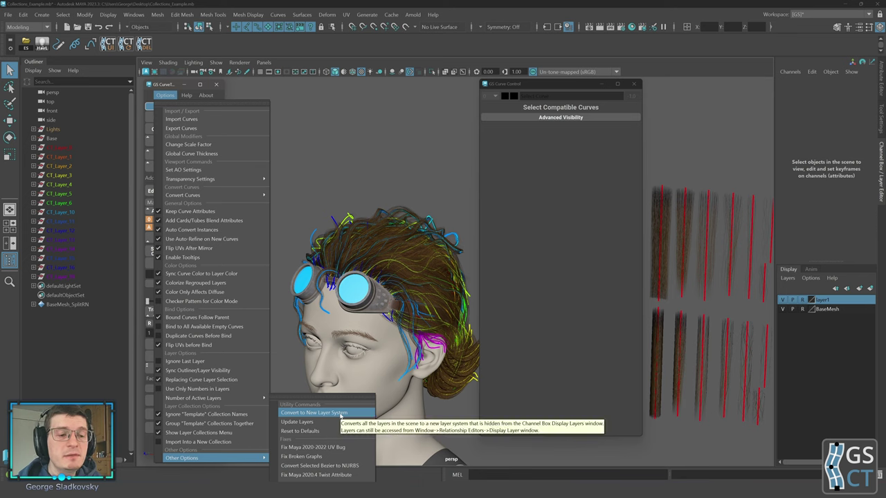
click(339, 413)
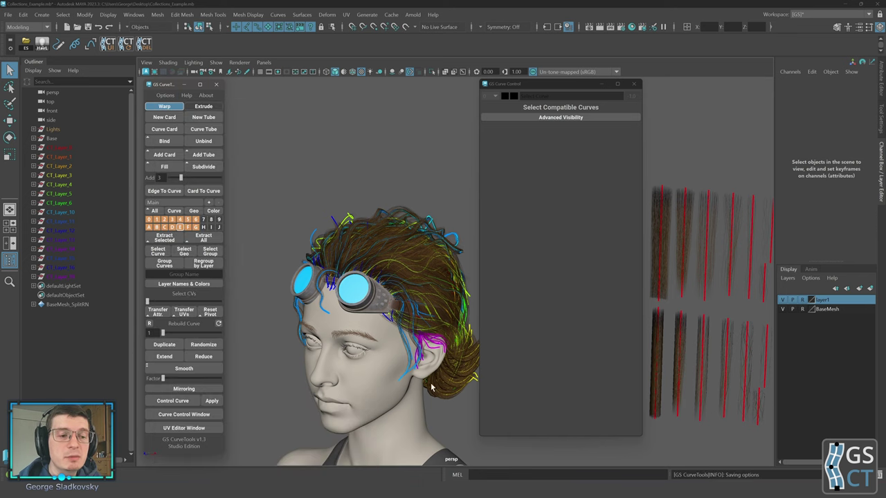
drag(774, 277, 801, 282)
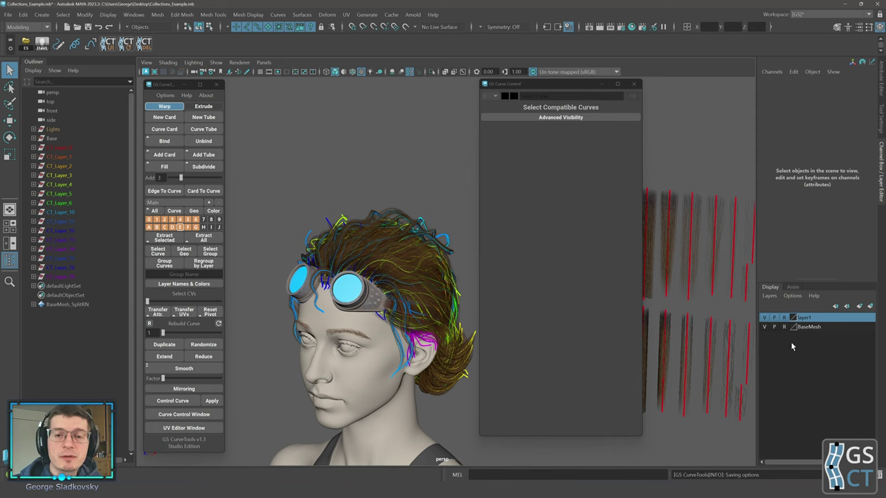
Select the template hair cards beside the head and start exporting their curves
alt+middle_drag(422, 177, 320, 146)
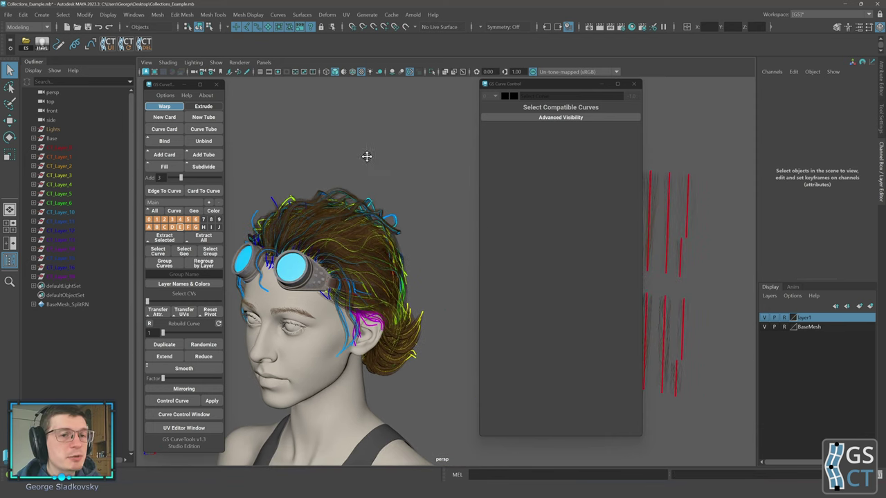
drag(321, 149, 429, 339)
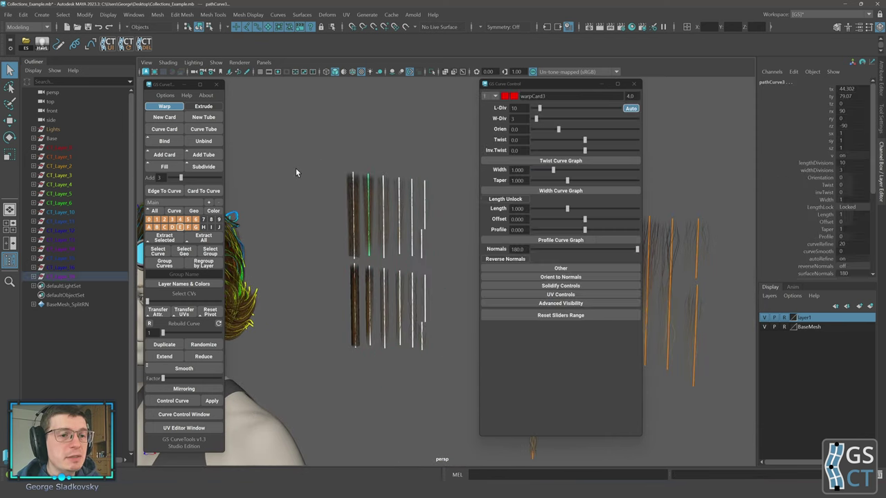
click(165, 95)
click(189, 128)
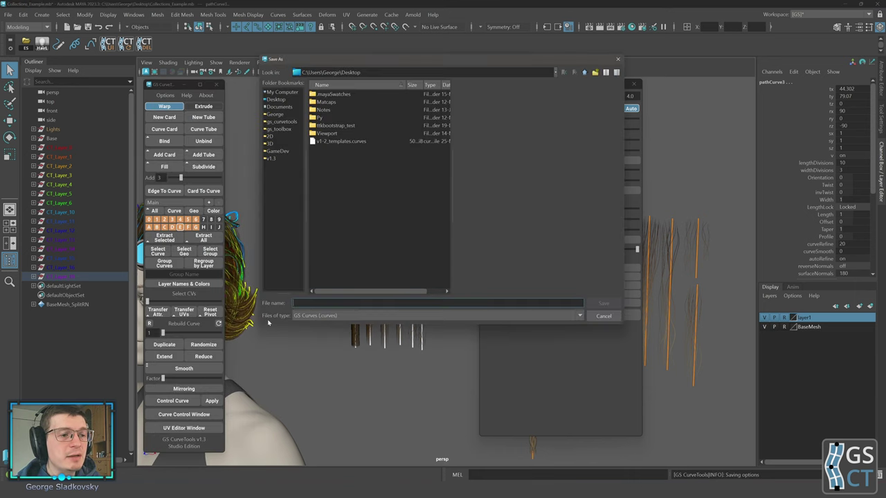
Review the GS Curves and Maya ASCII file types for the curve export, with v1-2_templates.curves chosen as the file
click(329, 317)
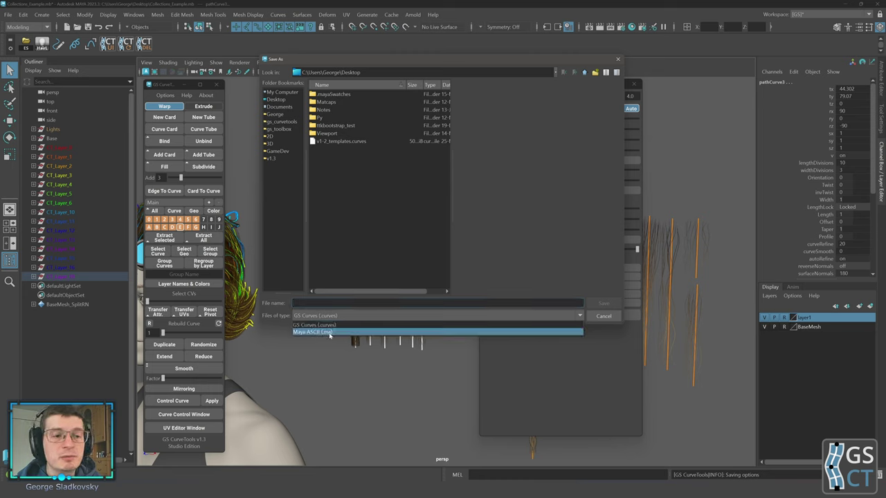
click(296, 317)
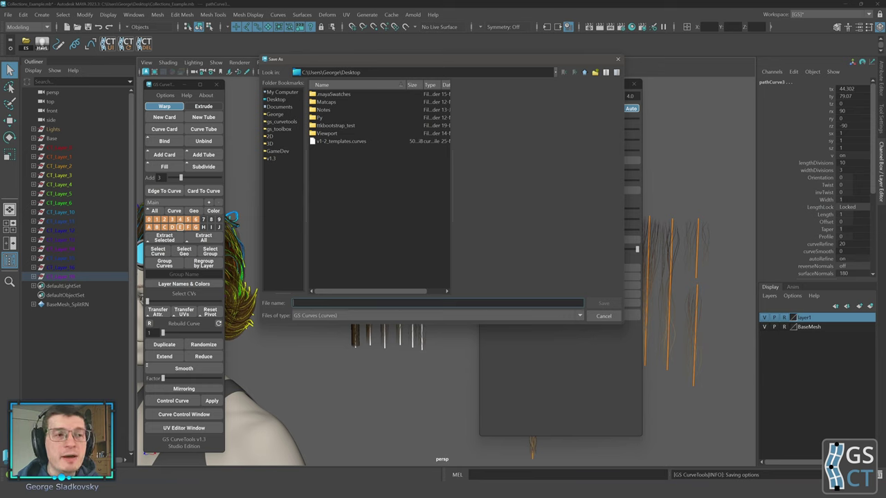
click(362, 142)
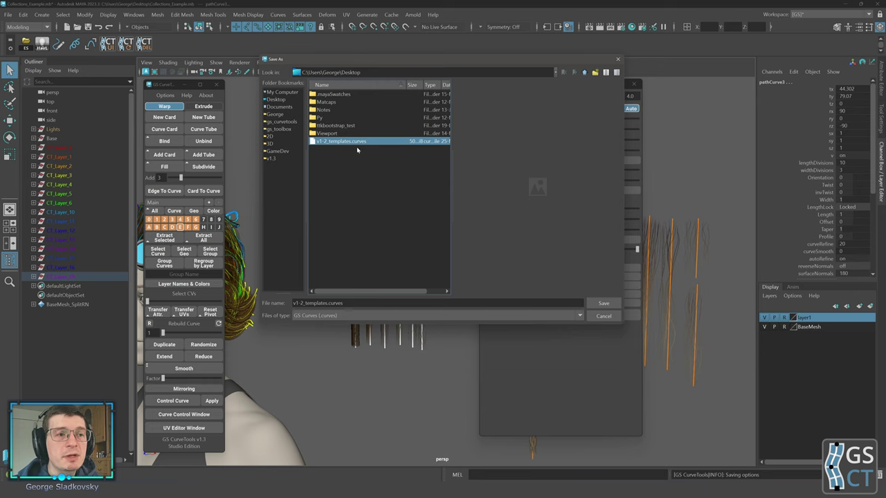
click(318, 316)
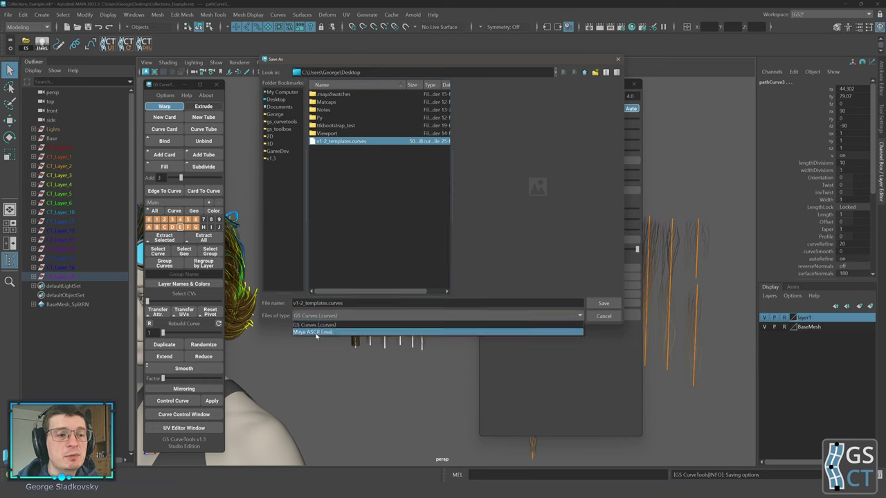
click(337, 328)
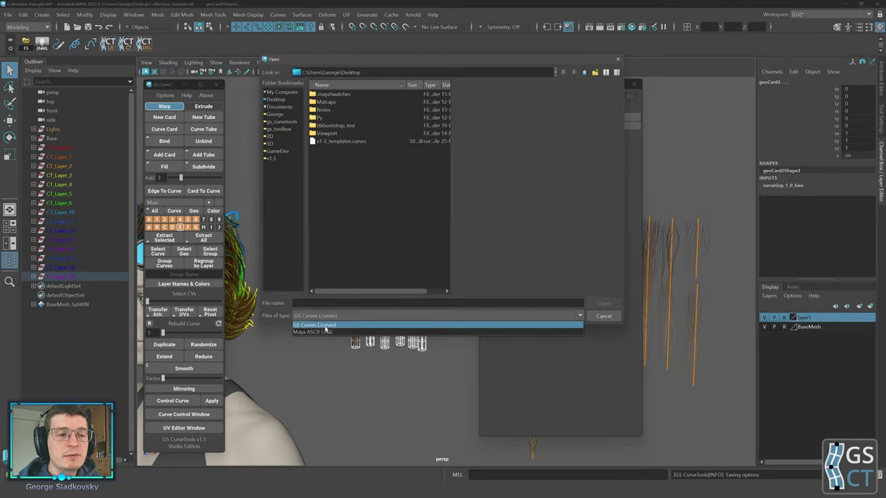
Review the GS Curves and Maya ASCII file types offered for the curve import
click(321, 324)
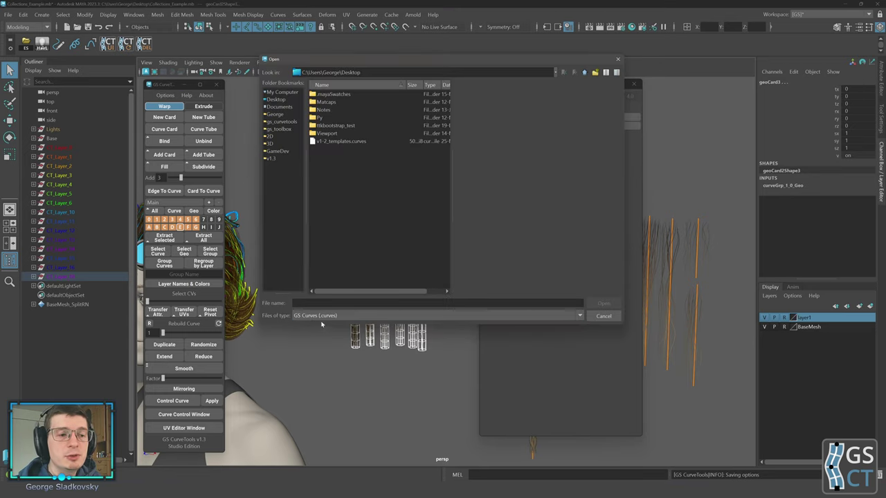
click(338, 317)
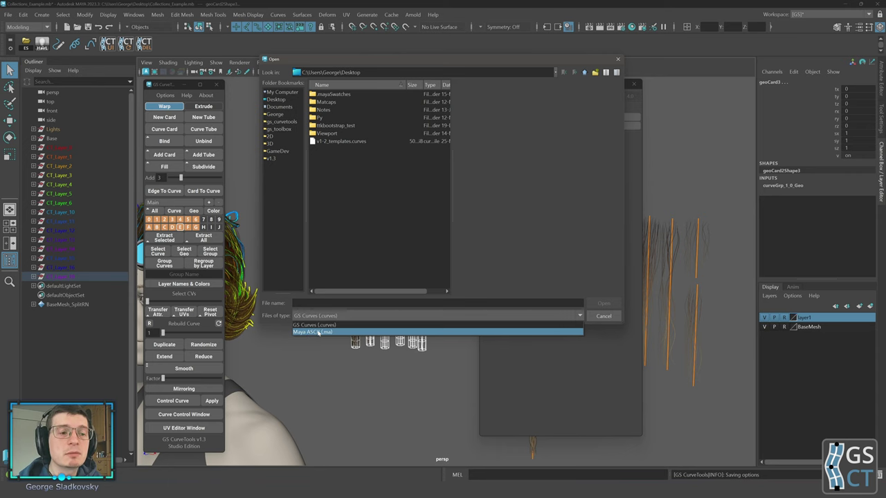
click(318, 333)
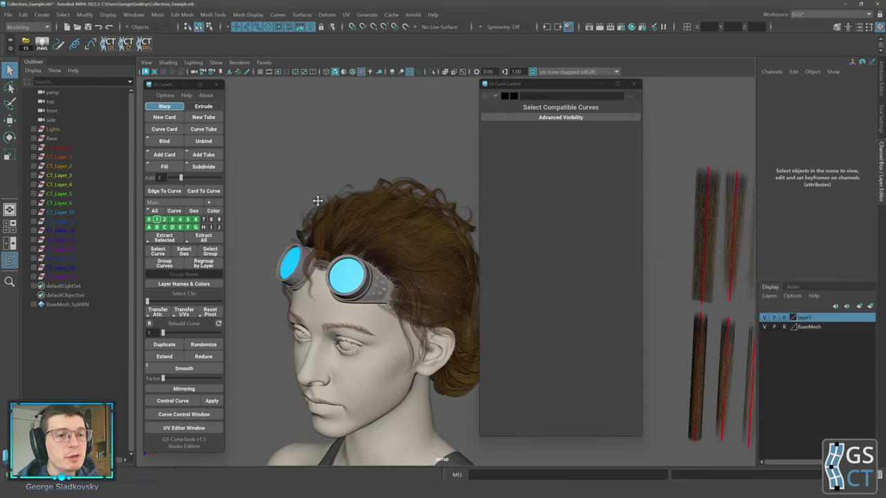
alt+middle_drag(318, 201, 333, 225)
scroll(333, 239, up, 1)
scroll(310, 224, up, 2)
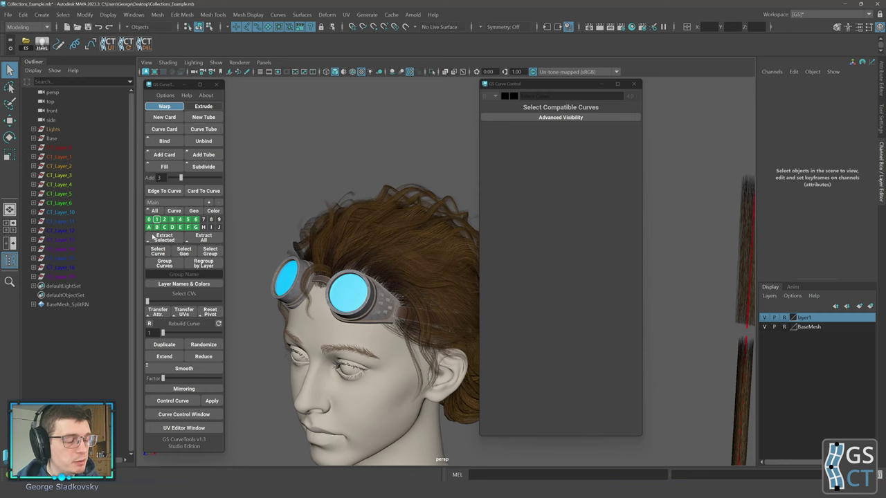
Go through curve layers 1, 2, A, B, C and D, toggling each layer's visibility off and back on
alt+drag(229, 228, 304, 251)
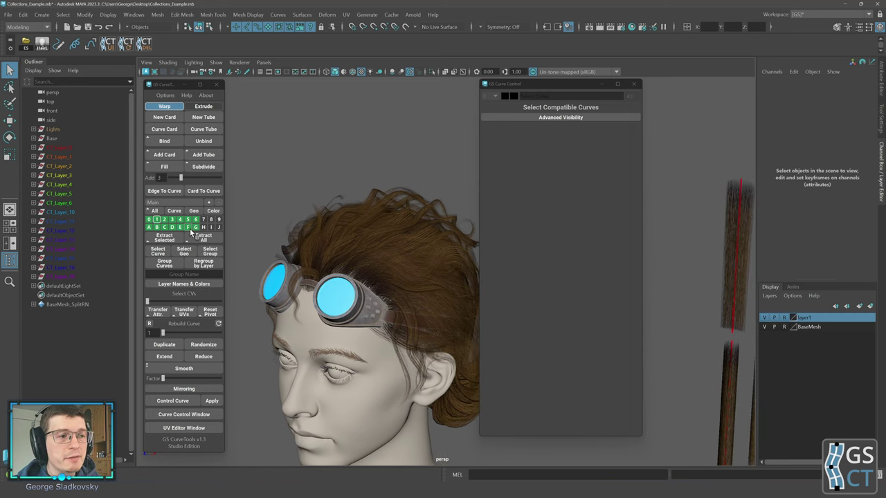
alt+middle_drag(304, 250, 321, 216)
alt+drag(321, 216, 313, 214)
click(157, 221)
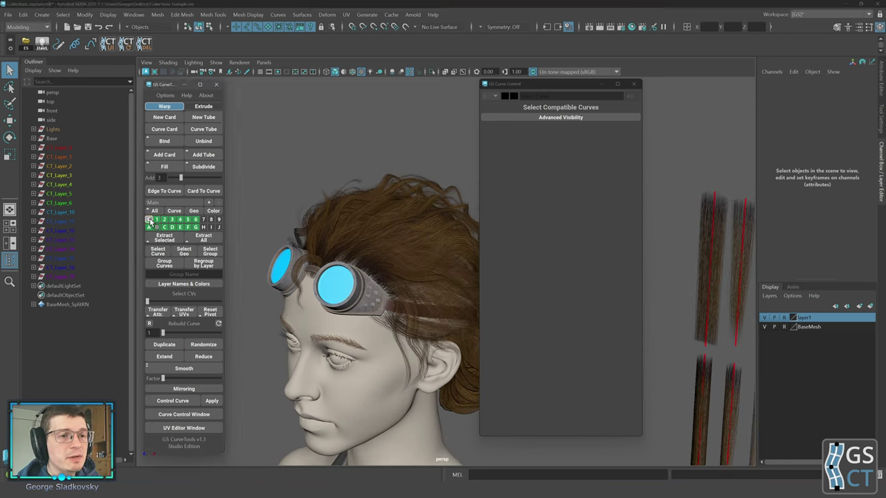
alt+click(157, 221)
alt+click(157, 220)
alt+click(165, 220)
alt+click(164, 220)
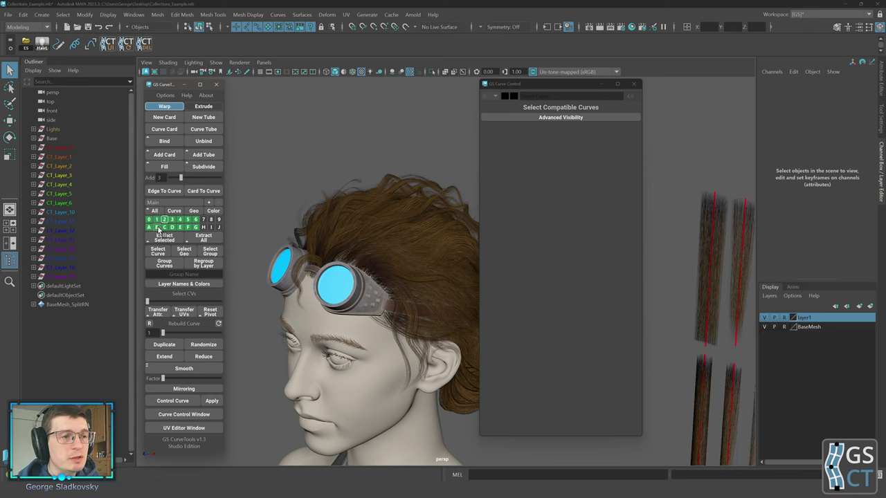
alt+click(148, 229)
alt+click(149, 229)
alt+click(158, 229)
alt+click(158, 228)
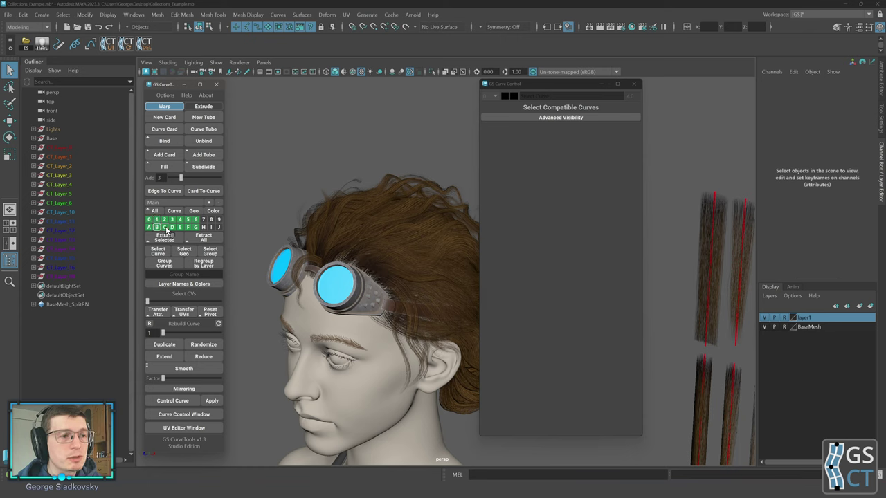
alt+click(165, 229)
click(172, 228)
click(172, 228)
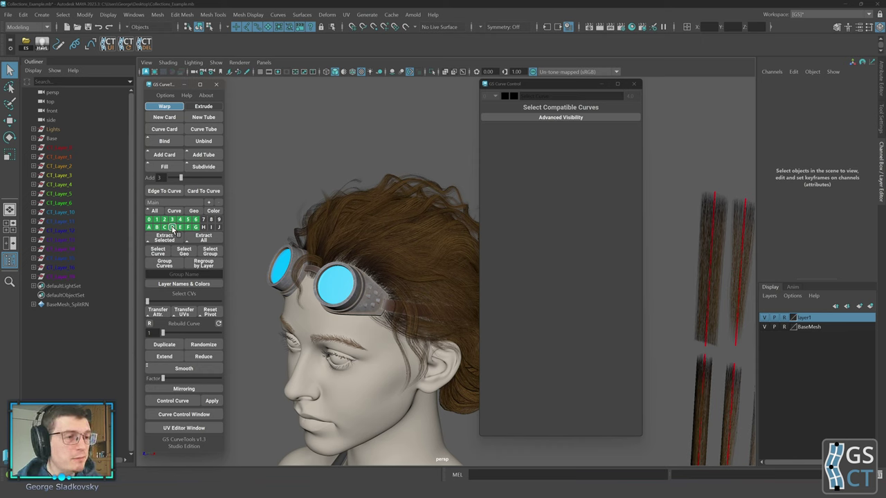
mouse_move(306, 234)
alt+mouse_down()
mouse_move(307, 242)
mouse_move(298, 239)
alt+mouse_up()
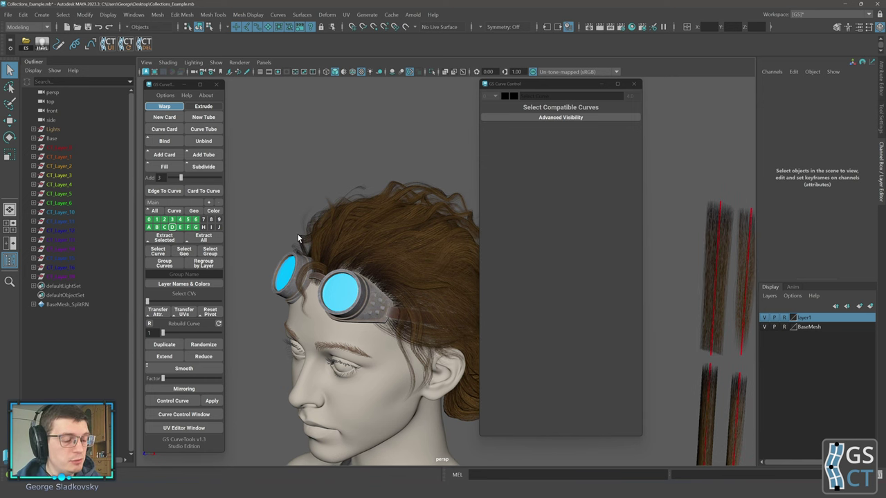
Display curves together with geometry on all layers and preview the curves of layers 0, 1 and 2 over the hair
click(152, 211)
alt+drag(241, 229, 234, 222)
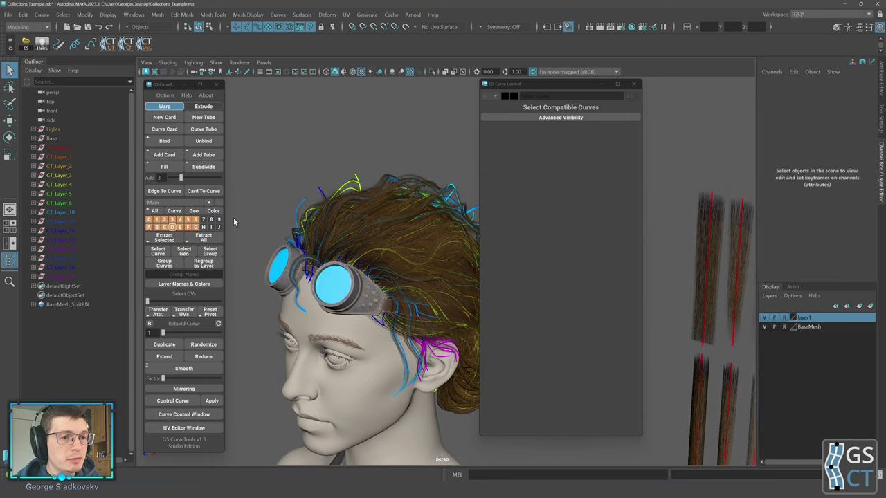
click(150, 220)
alt+drag(310, 246, 388, 263)
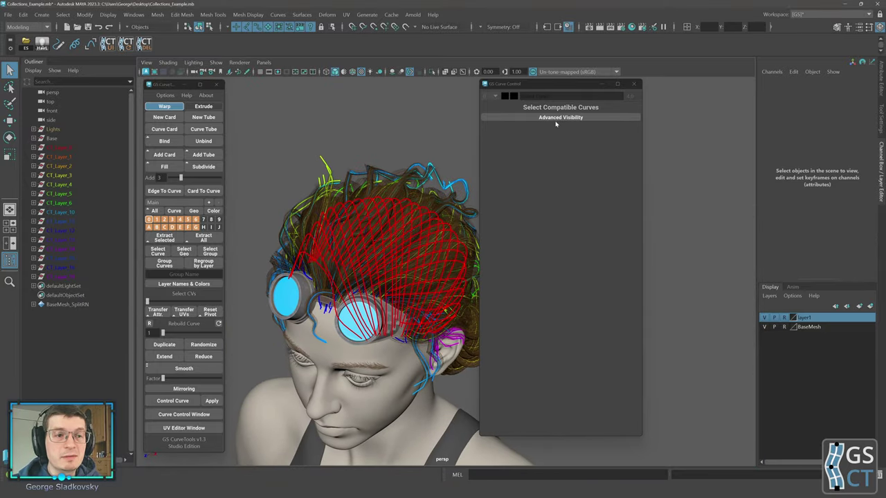
click(156, 220)
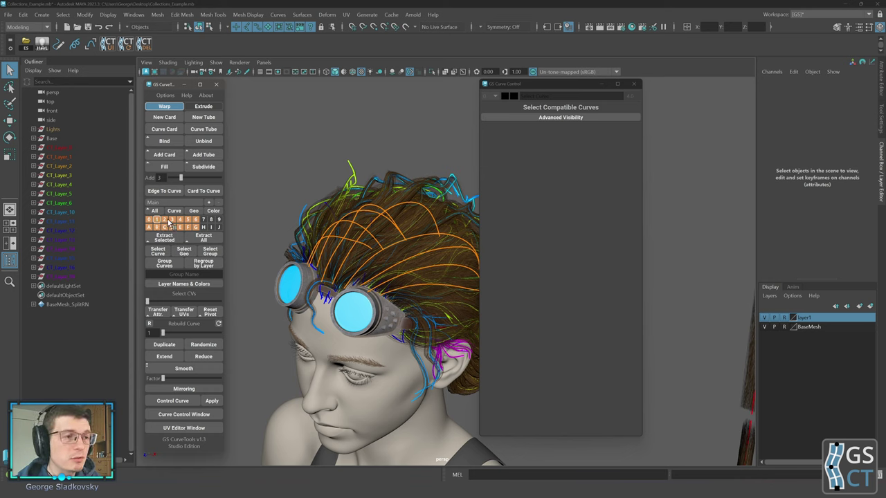
ctrl+alt+shift+click(157, 222)
ctrl+alt+shift+click(166, 221)
ctrl+alt+shift+click(166, 220)
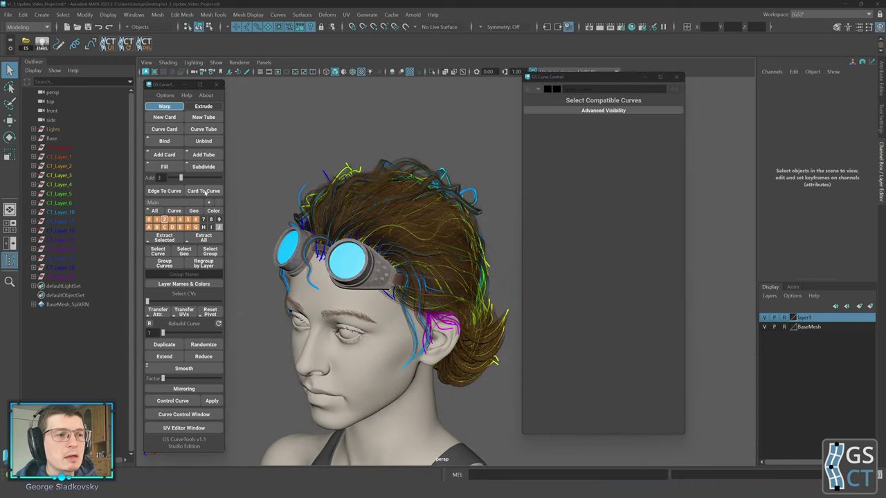
Move the curve control window clear of the head and open the Card to Curve options beside it
drag(543, 105, 615, 87)
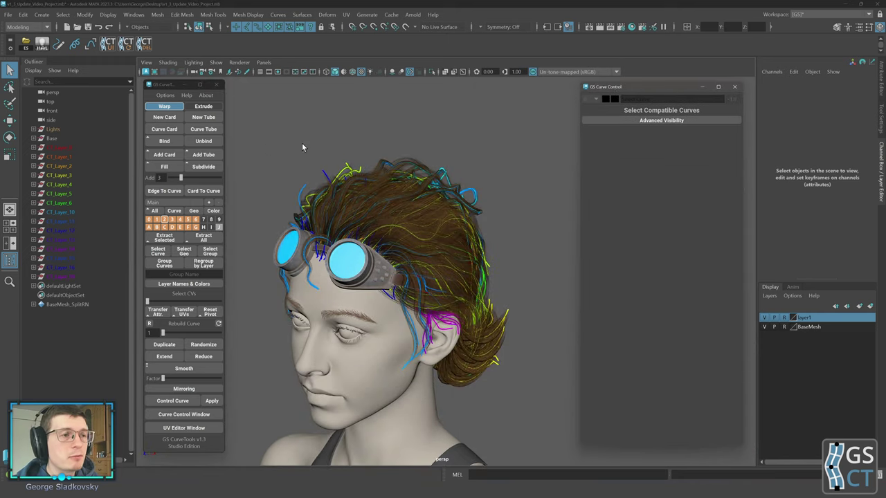
alt+drag(301, 147, 243, 185)
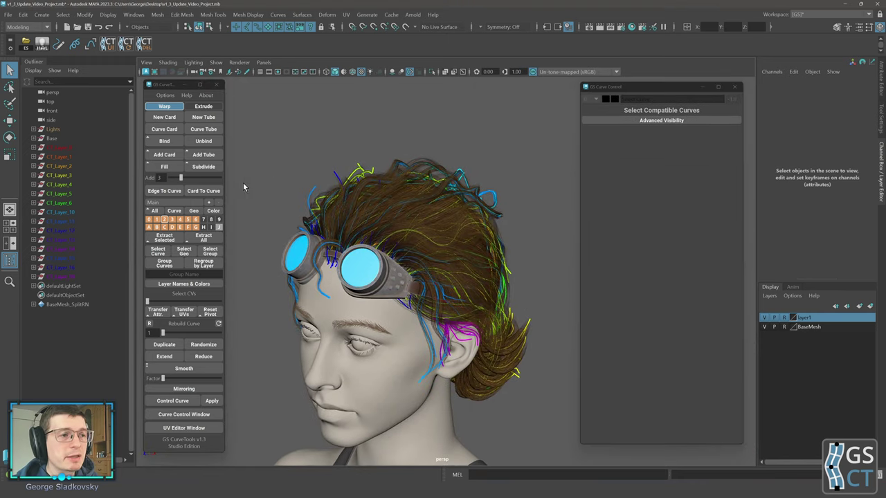
right_click(206, 191)
drag(170, 90, 485, 91)
Examine the Card to Curve options for output type, card type, match attributes, UV matching and curve reversal
alt+middle_drag(456, 131, 448, 147)
drag(519, 223, 518, 235)
alt+middle_drag(371, 186, 348, 189)
drag(534, 233, 534, 236)
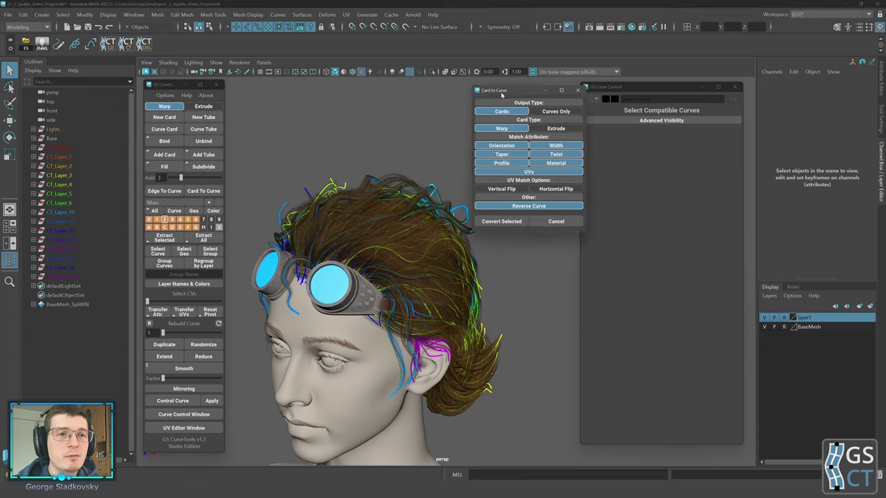
drag(502, 95, 515, 96)
alt+middle_drag(400, 133, 403, 143)
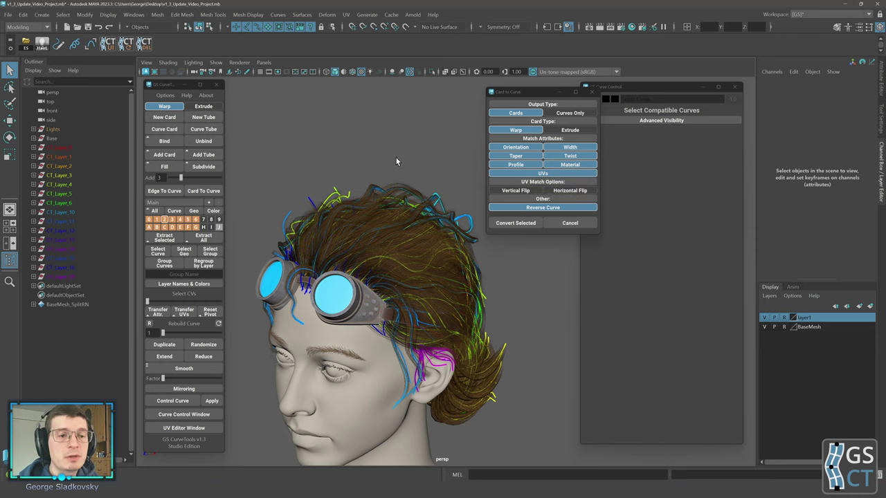
mouse_move(398, 160)
alt+mouse_down()
mouse_move(405, 150)
mouse_move(408, 165)
alt+mouse_up()
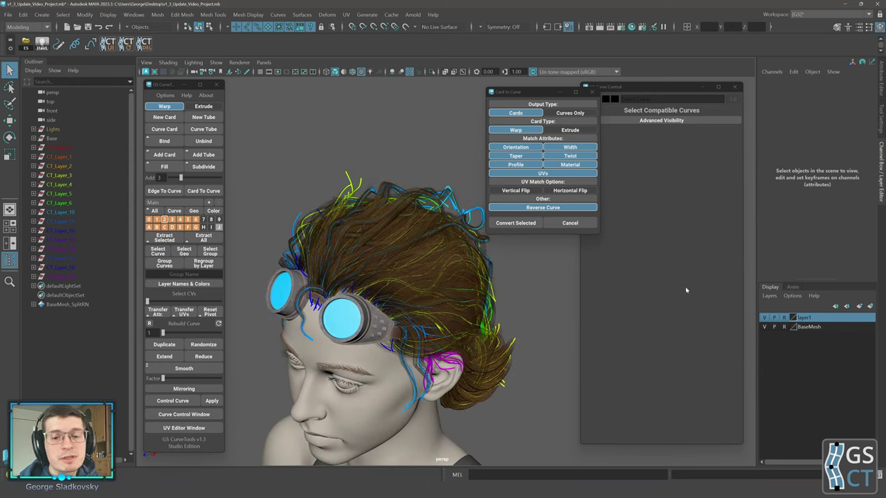
alt+drag(418, 199, 398, 199)
drag(524, 92, 539, 88)
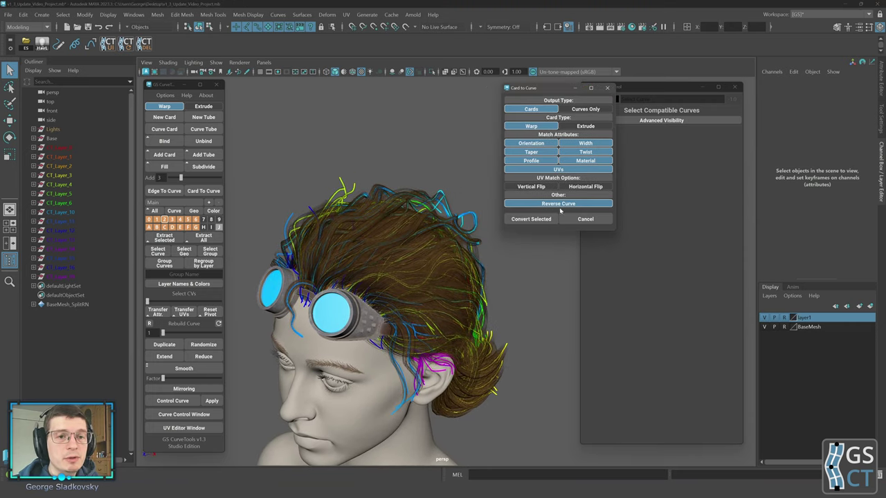
alt+middle_drag(445, 194, 454, 199)
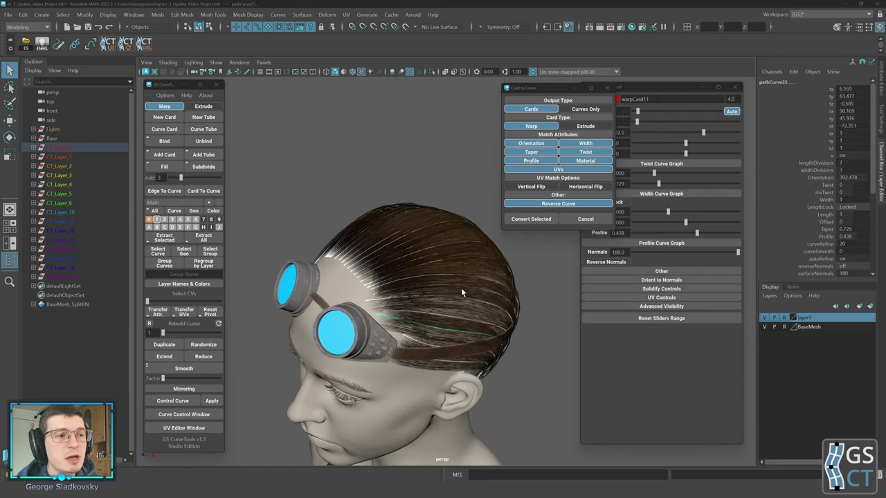
Select all hair cards on layer 0 and extract their geometry
alt+drag(461, 288, 394, 191)
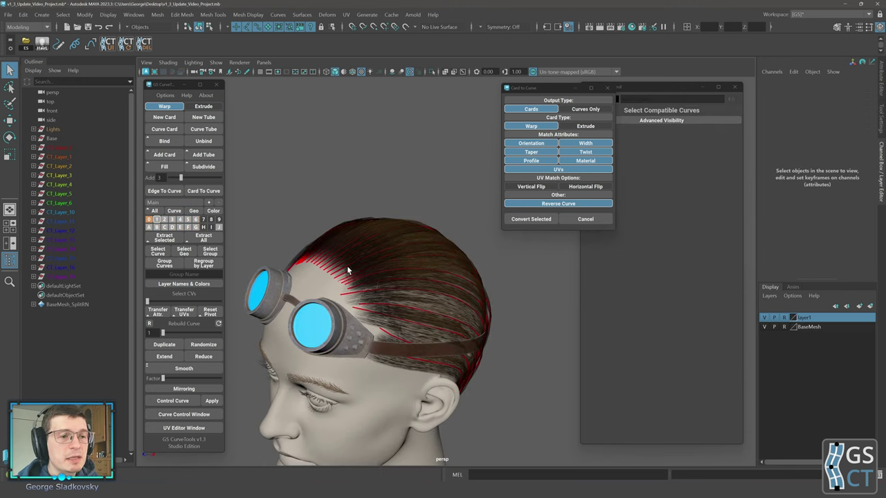
alt+drag(347, 265, 405, 307)
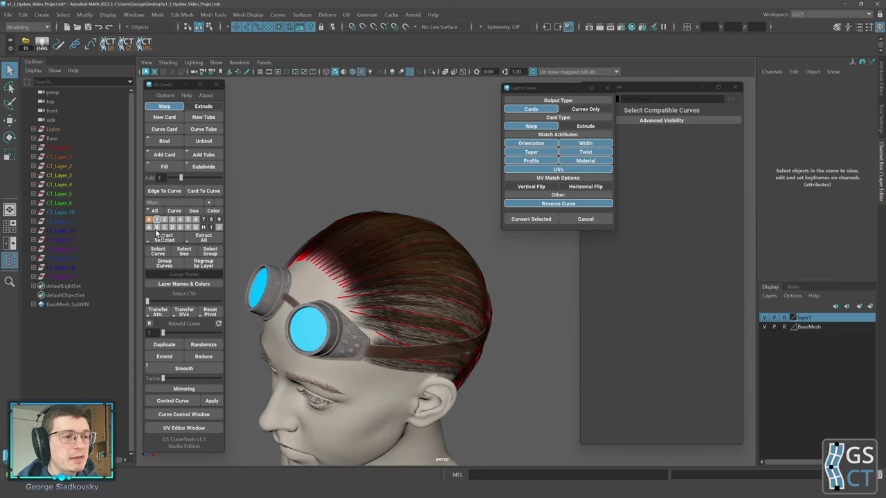
click(353, 248)
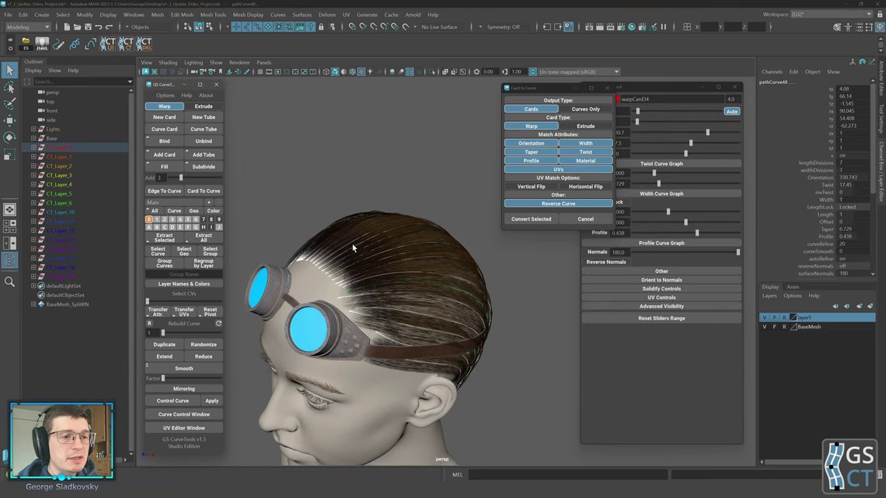
click(162, 239)
Move the extracted hair geometry straight up above the head and deselect it
key(w)
drag(413, 246, 424, 94)
alt+middle_drag(424, 94, 389, 206)
drag(388, 207, 409, 153)
scroll(410, 152, down, 2)
click(484, 100)
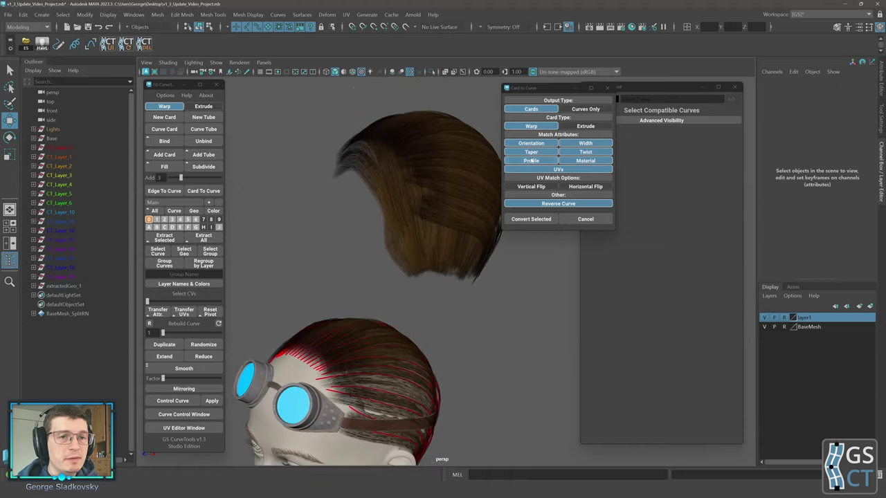
Hide layer 0 and make layer 9 the active curve layer
alt+drag(415, 219, 412, 232)
alt+click(149, 220)
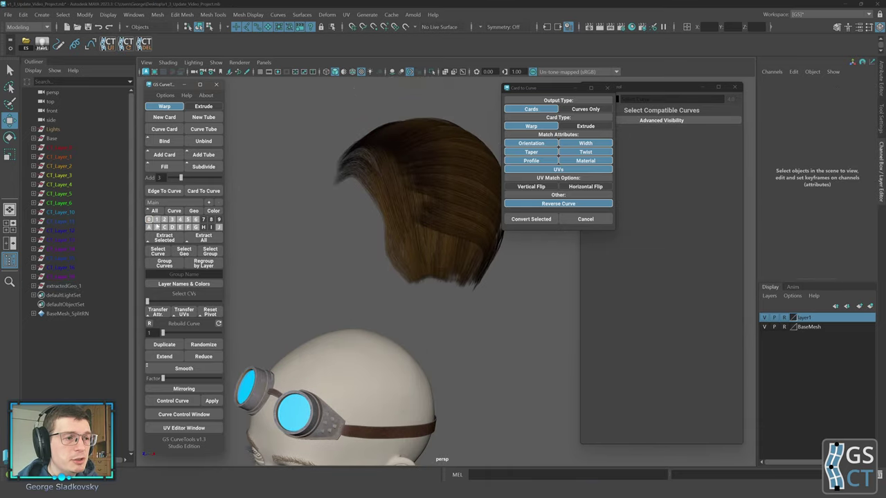
click(219, 222)
Lift a single extracted hair card out of the floating hair geometry and undo the move
alt+middle_drag(346, 238, 333, 293)
drag(326, 228, 469, 338)
scroll(443, 203, up, 3)
click(428, 190)
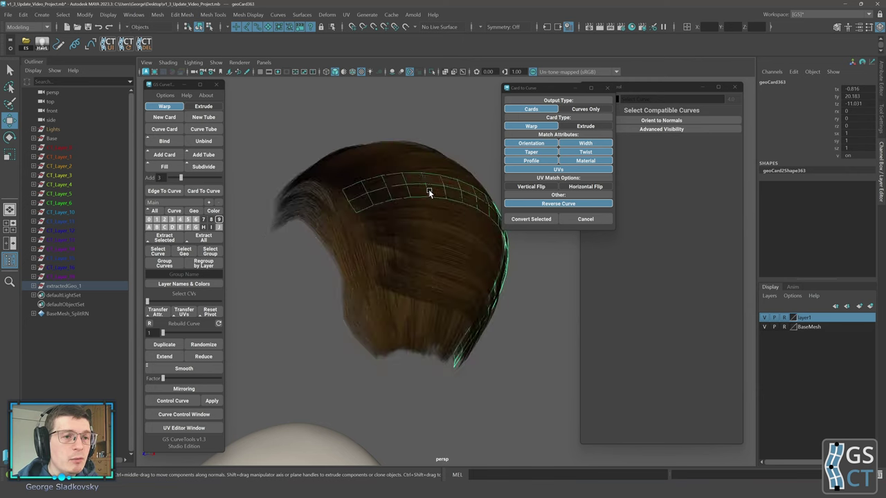
alt+drag(428, 191, 404, 206)
click(403, 206)
middle_drag(436, 238, 449, 169)
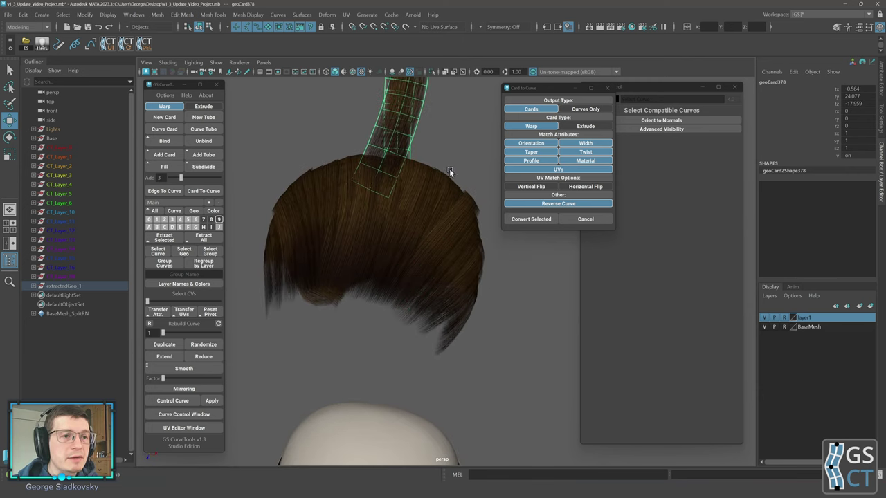
alt+drag(449, 168, 462, 243)
key(ctrl+z)
Select all the extracted hair cards and convert them to editable warp cards with Card to Curve
drag(311, 162, 496, 376)
drag(269, 165, 534, 418)
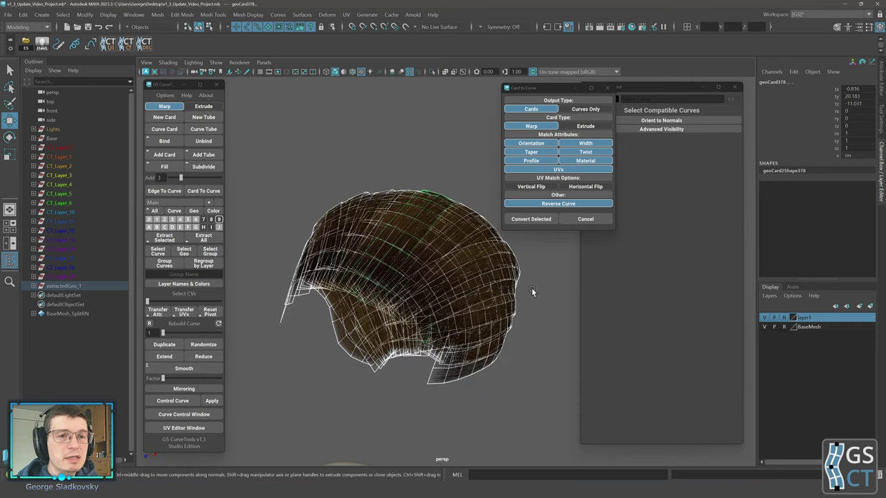
click(531, 219)
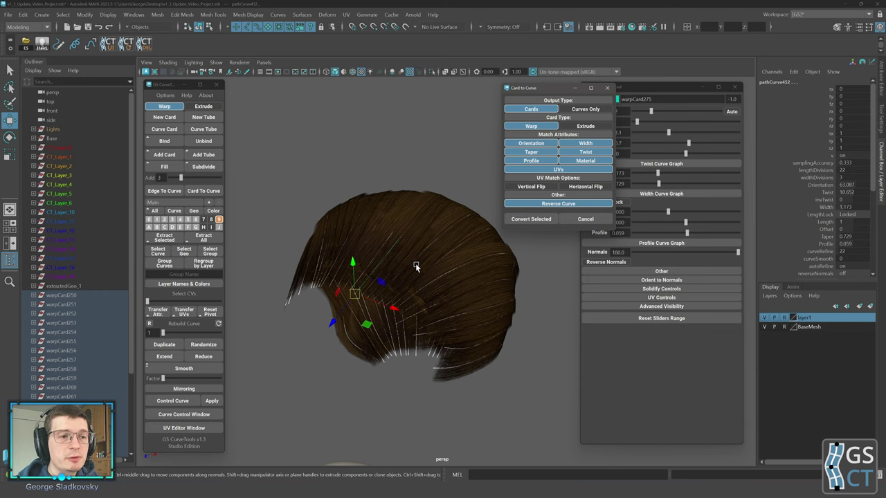
Move the converted warp cards up by about 6.26 units, away from the extracted geometry
mouse_move(406, 256)
alt+mouse_down()
mouse_move(395, 247)
mouse_move(396, 259)
alt+mouse_up()
drag(332, 265, 319, 189)
alt+drag(397, 174, 416, 198)
alt+middle_drag(345, 259, 340, 365)
alt+right_drag(364, 283, 375, 264)
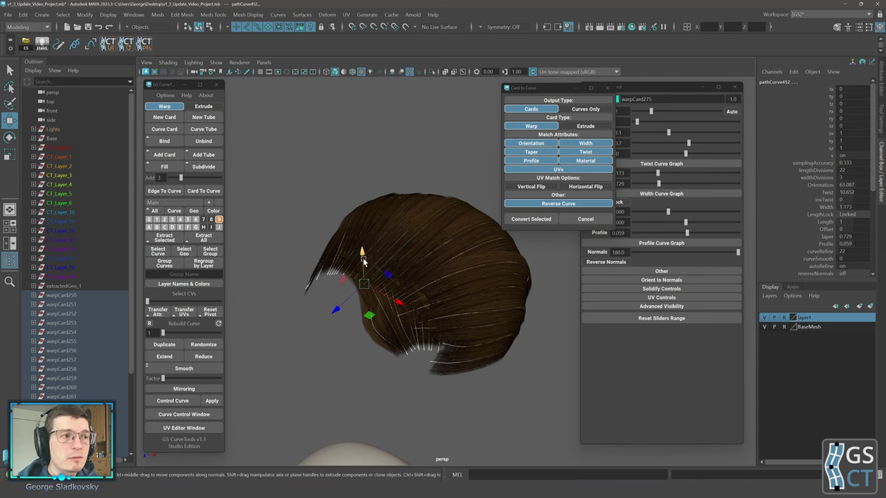
alt+drag(362, 258, 388, 275)
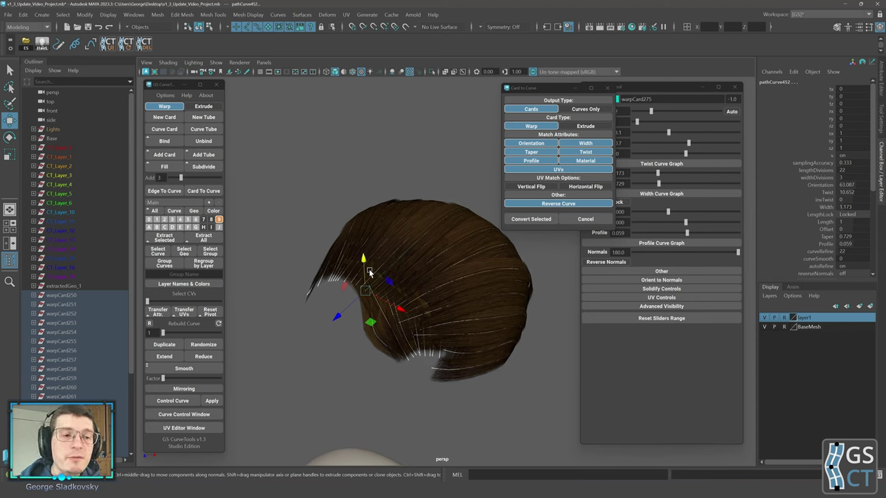
alt+drag(362, 227, 352, 280)
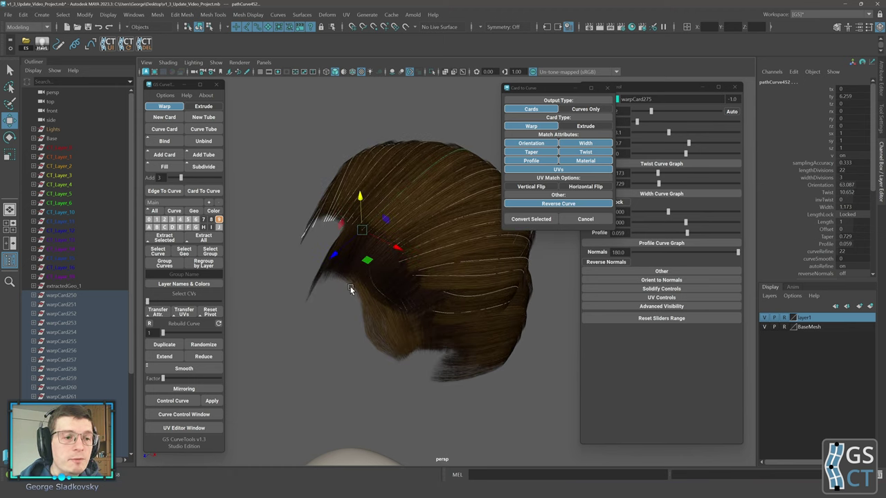
Select an extracted mesh card and a converted warp card in turn to compare the two
click(374, 266)
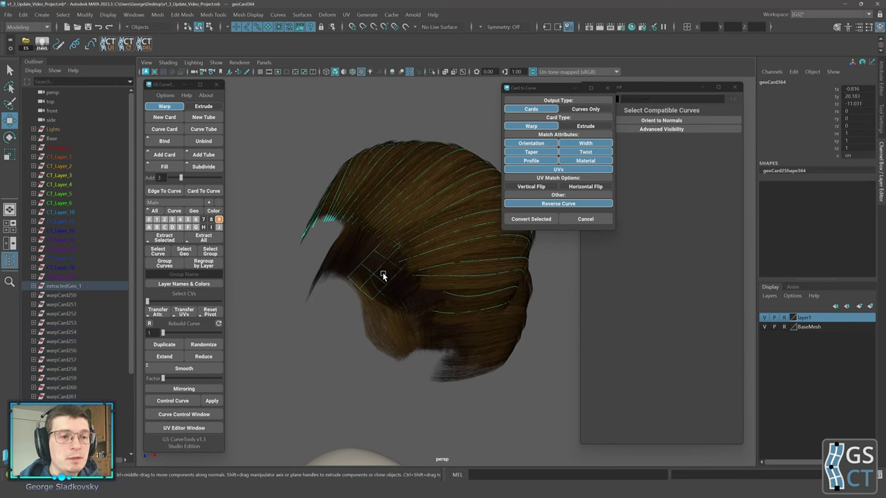
click(391, 226)
key(w)
alt+drag(388, 232, 374, 268)
alt+drag(407, 173, 392, 235)
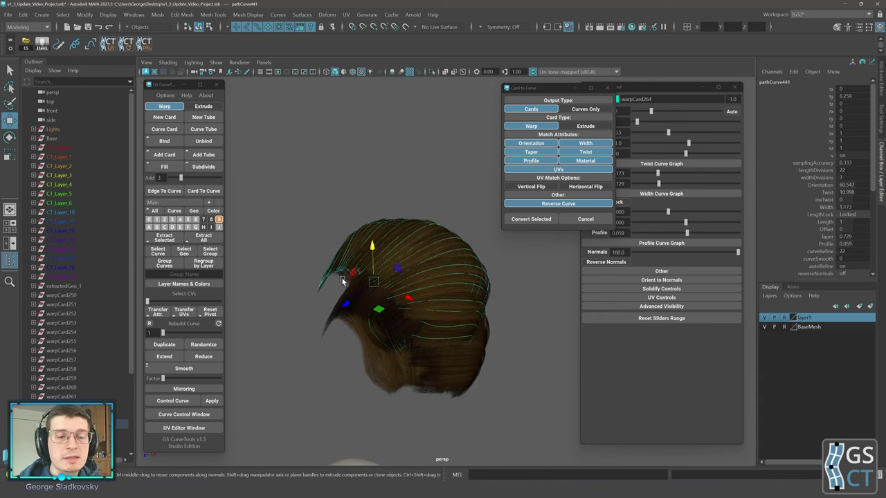
alt+drag(342, 280, 360, 275)
Select all the hair cards and increase the warp cards' width to about 1.386
drag(290, 211, 529, 390)
drag(558, 86, 521, 83)
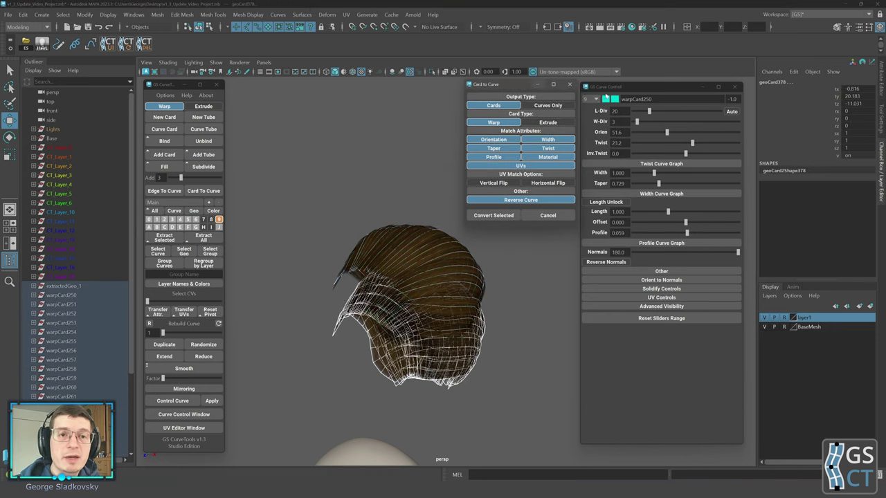
drag(654, 173, 663, 177)
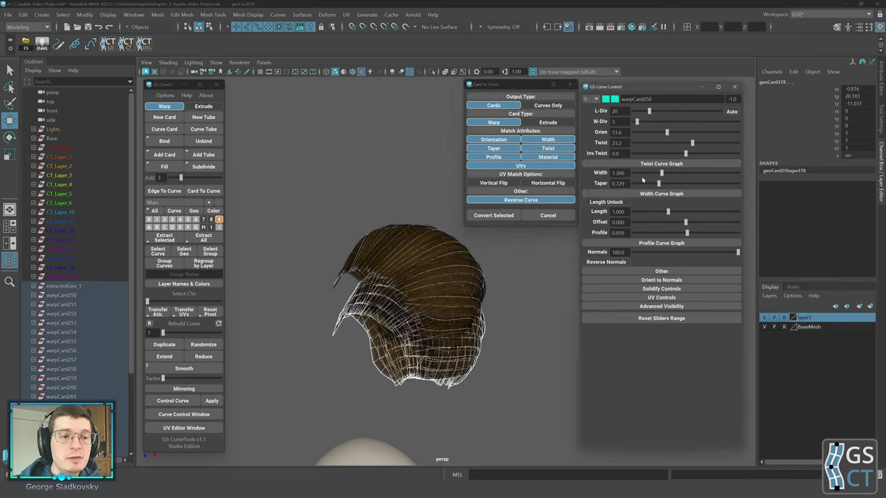
Deselect the hair cards and move the Card to Curve options away from the curve control window
key(q)
click(391, 215)
alt+drag(392, 216, 418, 274)
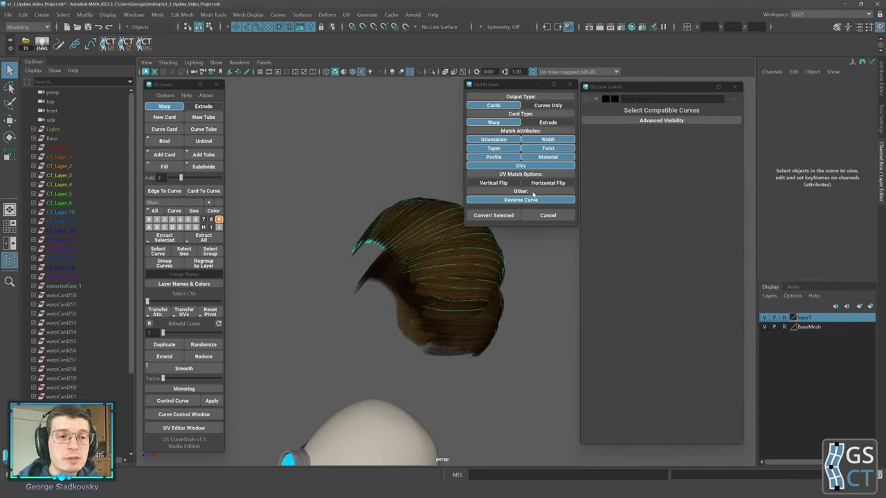
drag(492, 84, 358, 66)
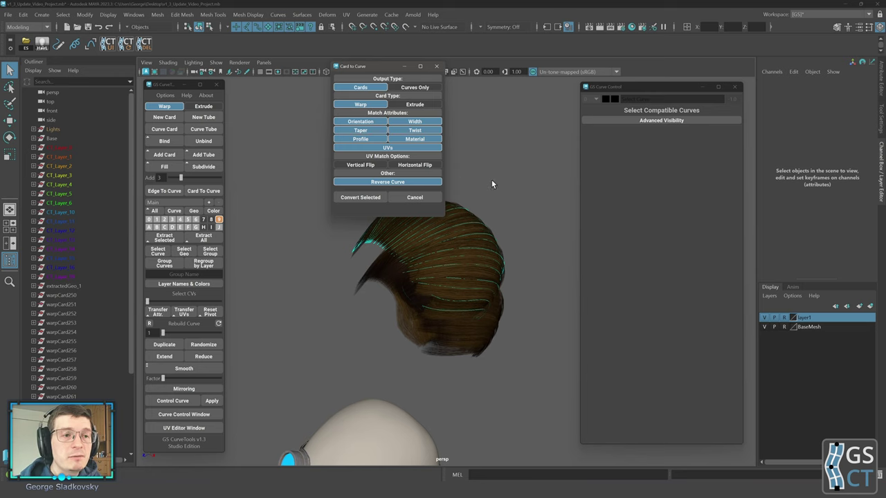
Try moving a single converted warp card straight up out of the hair
alt+middle_drag(492, 184, 506, 208)
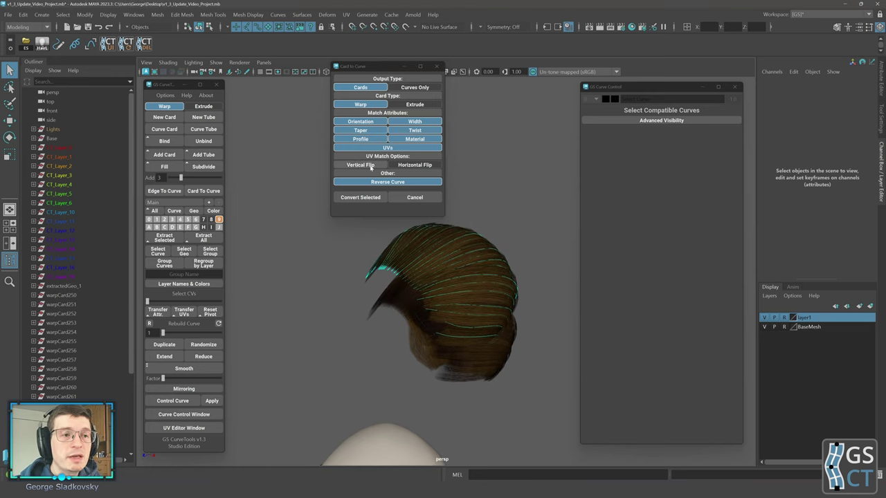
scroll(475, 177, up, 2)
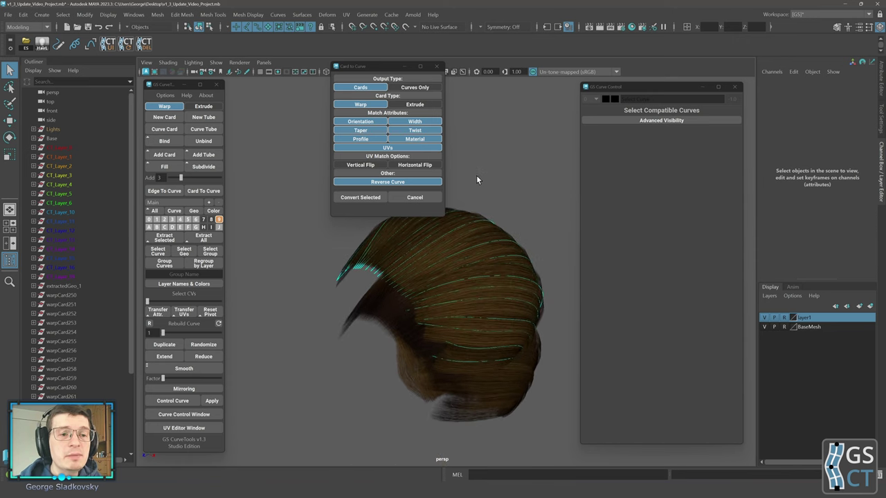
drag(371, 68, 333, 70)
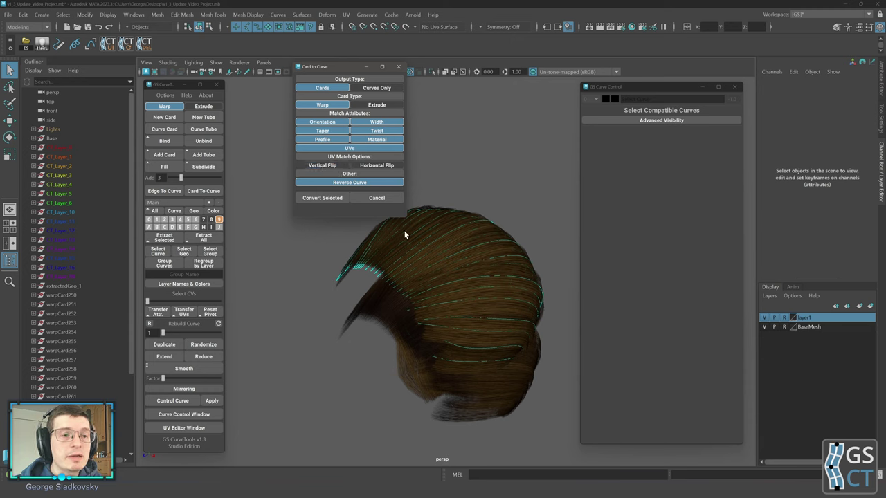
click(422, 238)
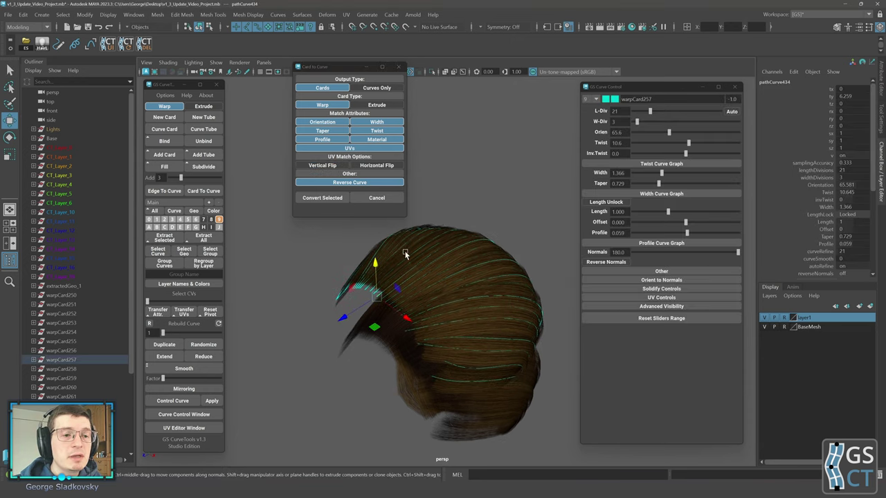
middle_drag(454, 225, 475, 165)
alt+drag(486, 194, 511, 163)
right_drag(511, 163, 469, 162)
alt+middle_drag(471, 170, 480, 204)
alt+drag(481, 204, 477, 215)
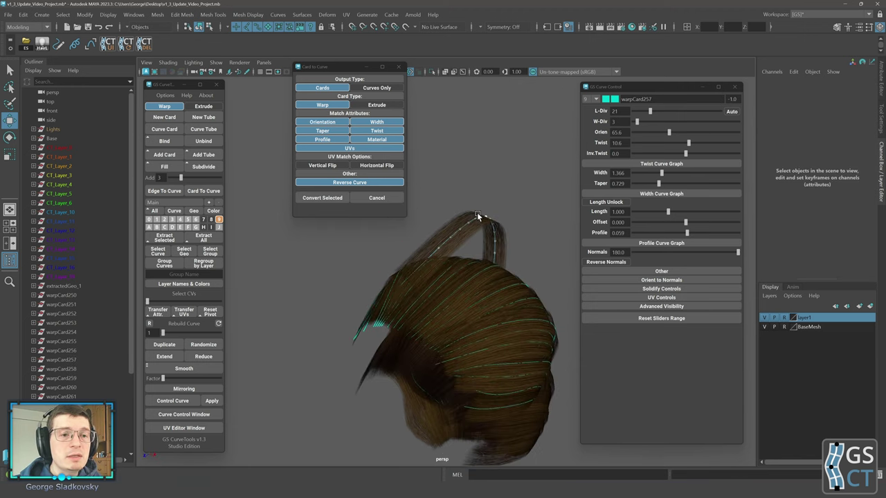
click(478, 216)
key(ctrl+z)
Move the Card to Curve options aside and lift one extracted mesh card up above the hair
drag(332, 67, 292, 95)
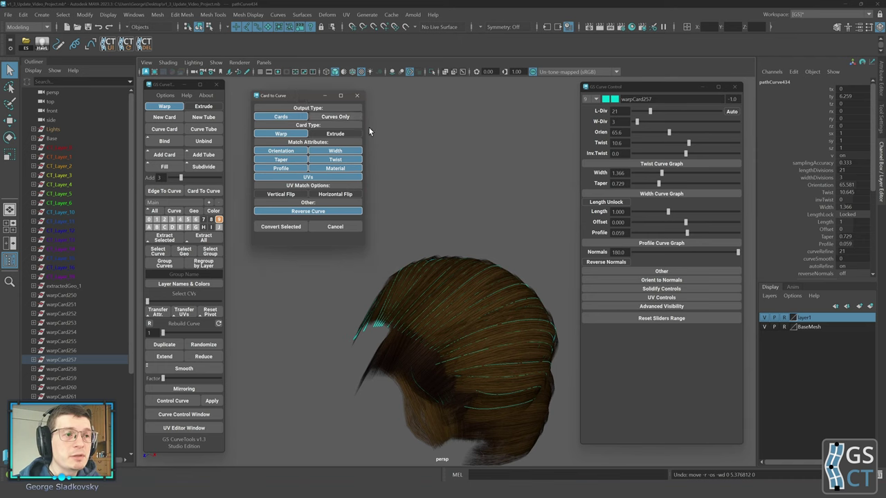
alt+drag(438, 133, 457, 150)
right_drag(479, 162, 500, 151)
click(500, 151)
alt+drag(501, 150, 495, 164)
alt+middle_drag(494, 164, 484, 120)
alt+drag(484, 120, 483, 96)
click(407, 277)
key(w)
alt+drag(416, 267, 441, 255)
middle_drag(443, 242, 460, 85)
click(454, 157)
Try scaling edge loops near the end and middle of the lifted mesh card to vary its width
alt+drag(431, 231, 410, 270)
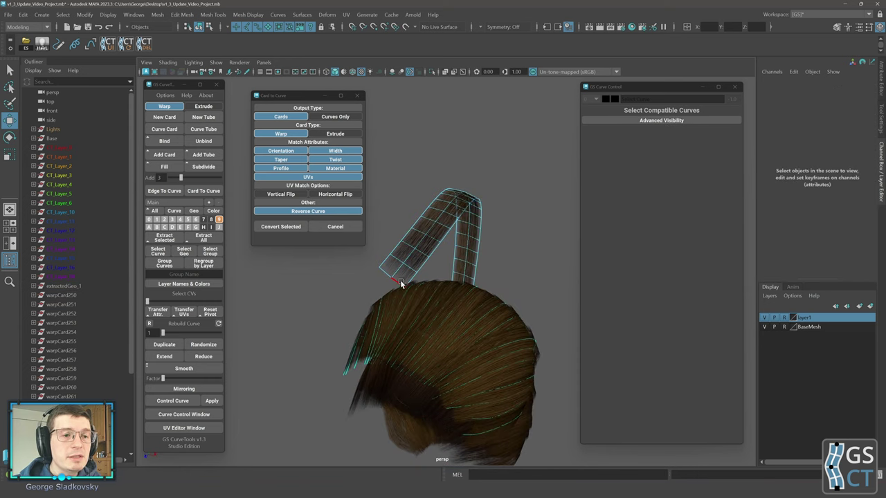
click(400, 283)
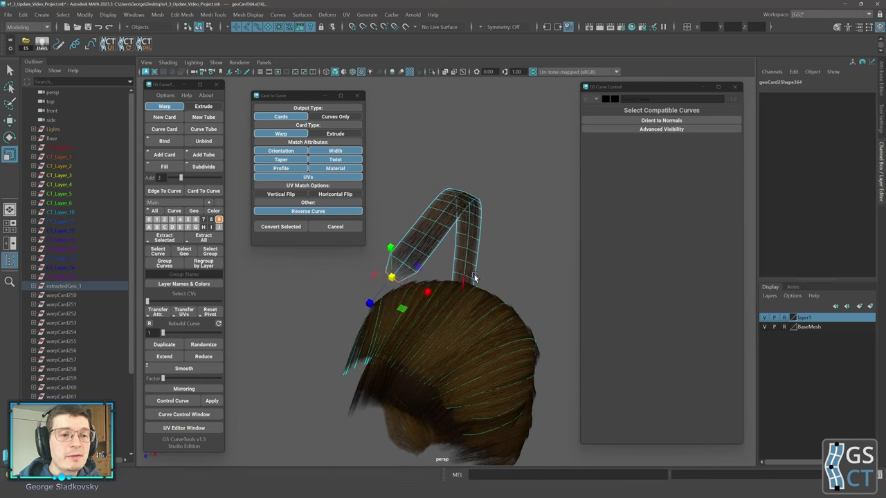
alt+drag(473, 278, 450, 256)
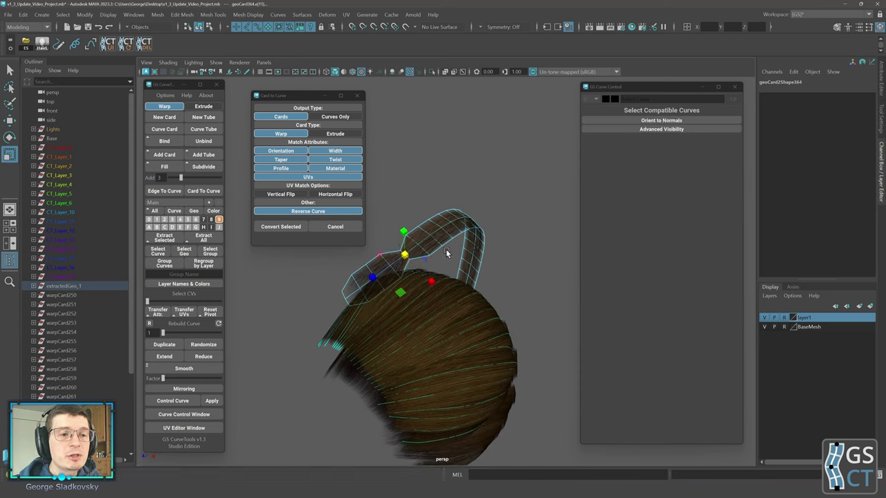
right_drag(446, 253, 385, 261)
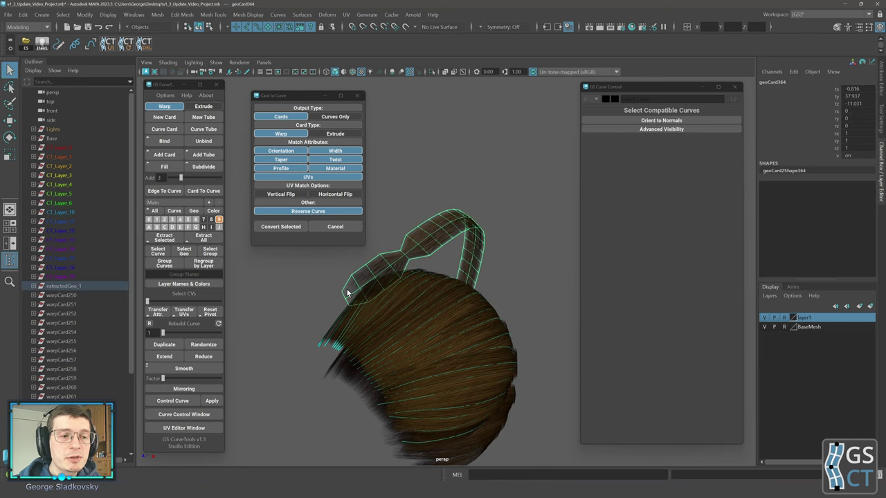
alt+drag(348, 294, 405, 267)
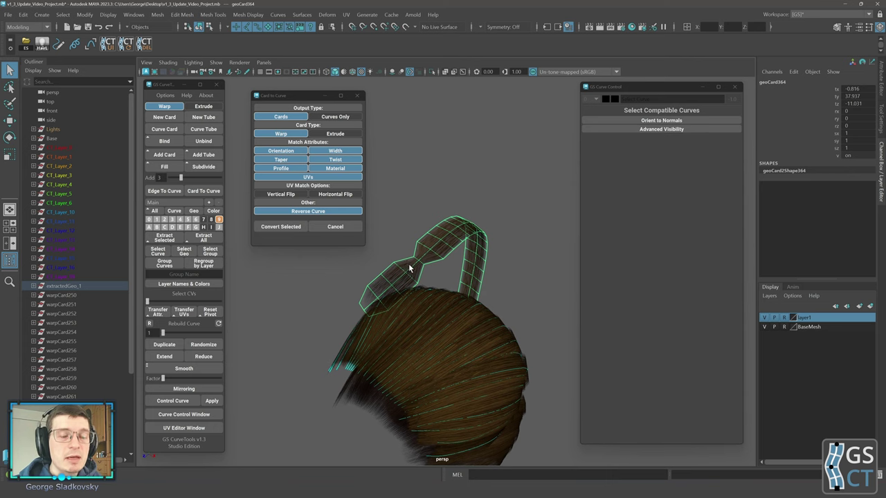
Undo the edge scaling on the lifted mesh card and deselect it
key(ctrl+z)
key(ctrl+z)
key(ctrl+z)
key(ctrl+z)
key(ctrl+z)
key(ctrl+z)
key(ctrl+z)
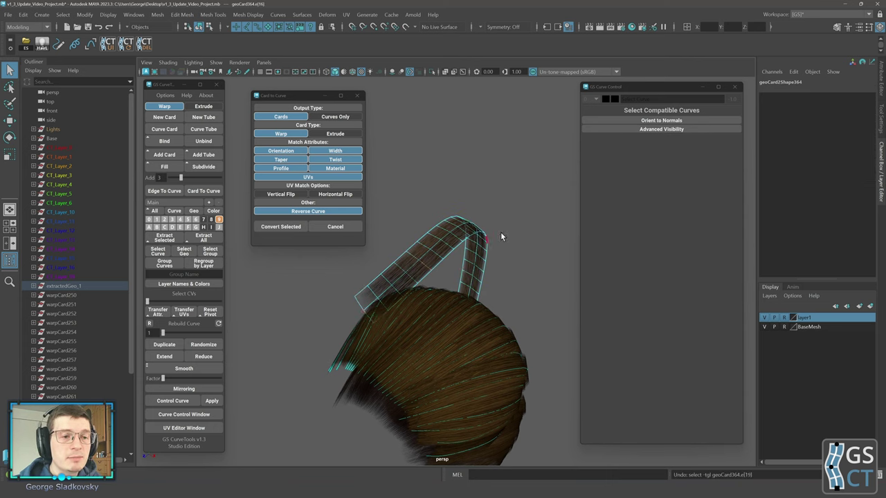
alt+drag(500, 237, 510, 178)
click(510, 200)
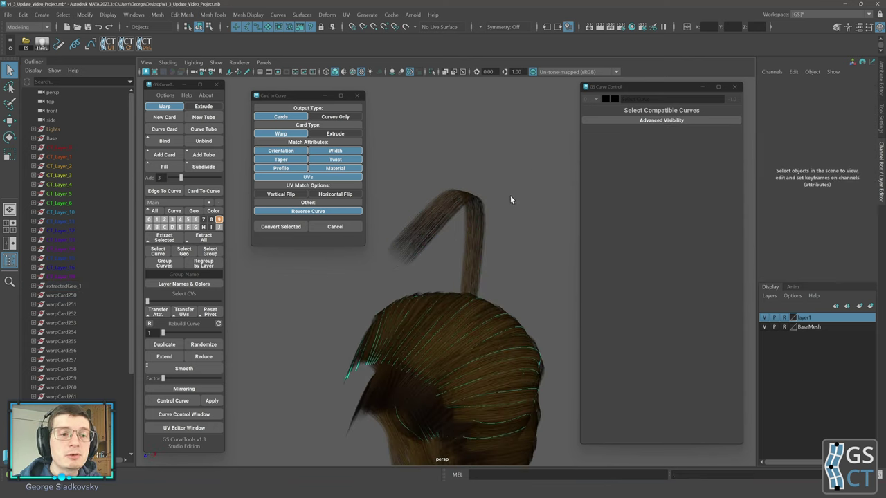
Select the lifted extracted card and all the converted warp cards in turn to compare them
click(443, 219)
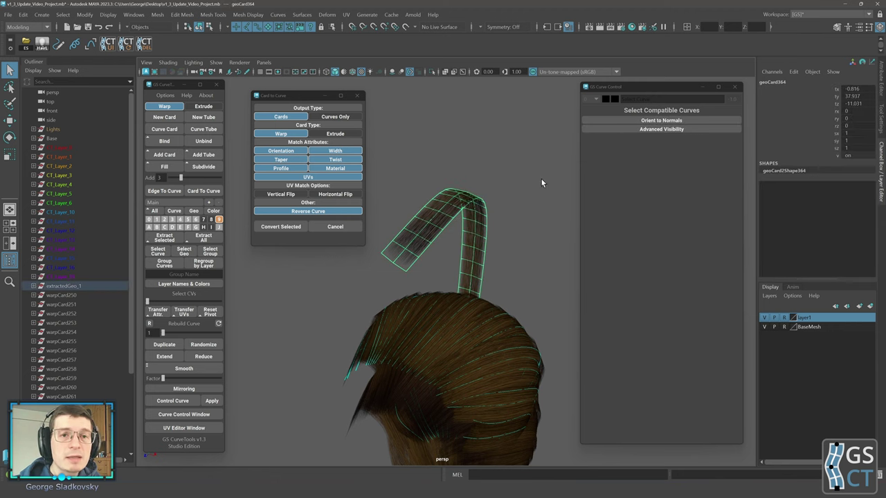
click(419, 307)
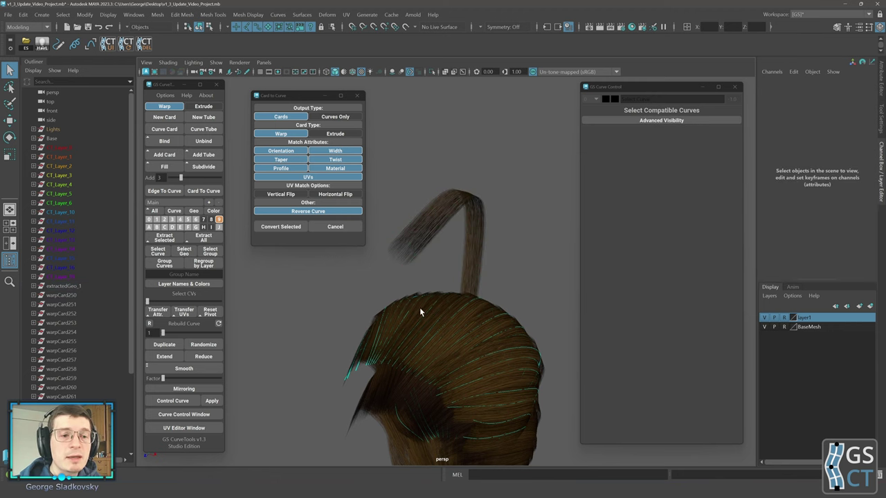
double_click(218, 220)
alt+middle_drag(407, 249, 384, 205)
double_click(218, 219)
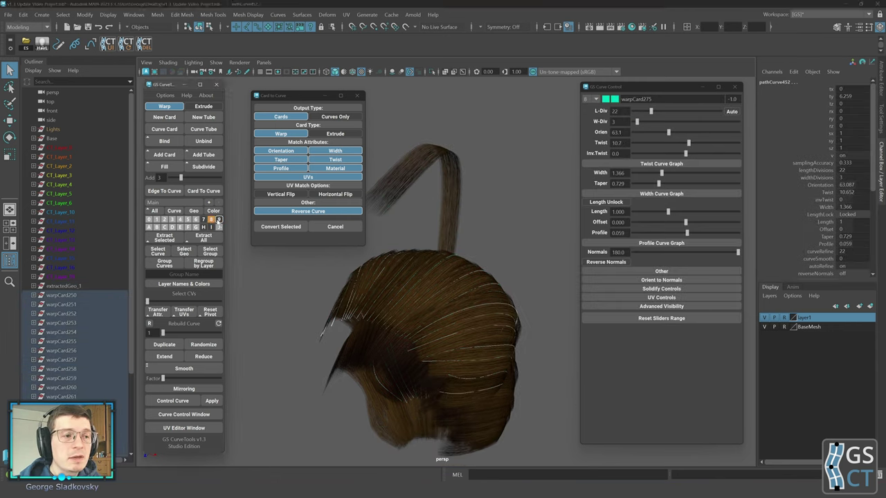
click(477, 230)
alt+middle_drag(421, 272, 442, 250)
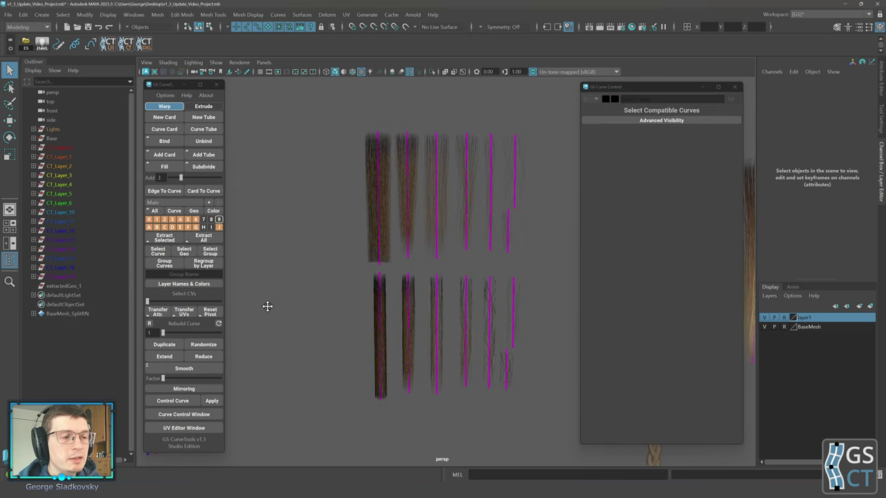
Transfer the attributes of the first card in the upper row of hair cards to the three cards beside it
mouse_move(267, 303)
alt+middle_down()
mouse_move(268, 329)
mouse_move(256, 314)
alt+middle_up()
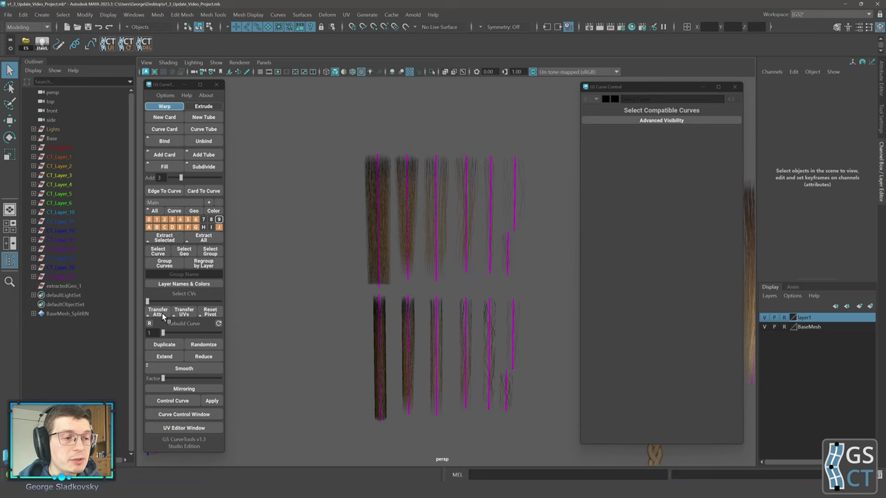
scroll(334, 255, up, 5)
alt+middle_drag(335, 258, 338, 279)
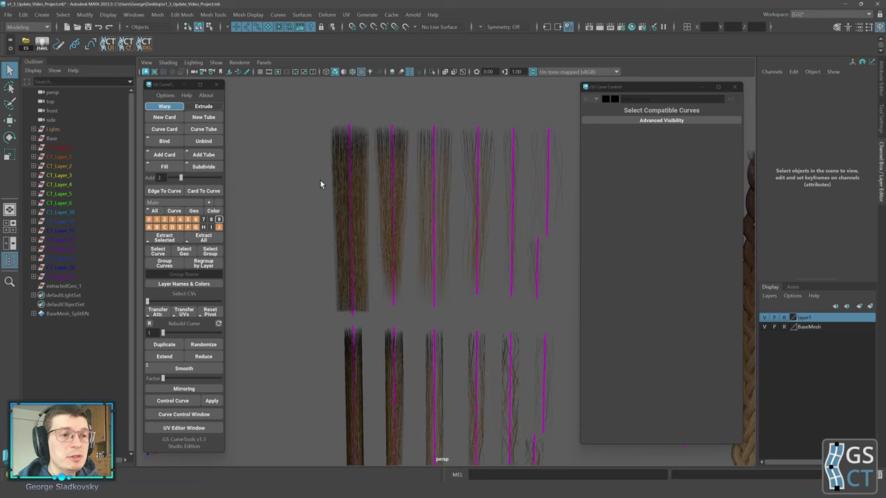
drag(328, 140, 360, 234)
shift+drag(374, 187, 407, 226)
shift+drag(419, 197, 484, 259)
click(165, 315)
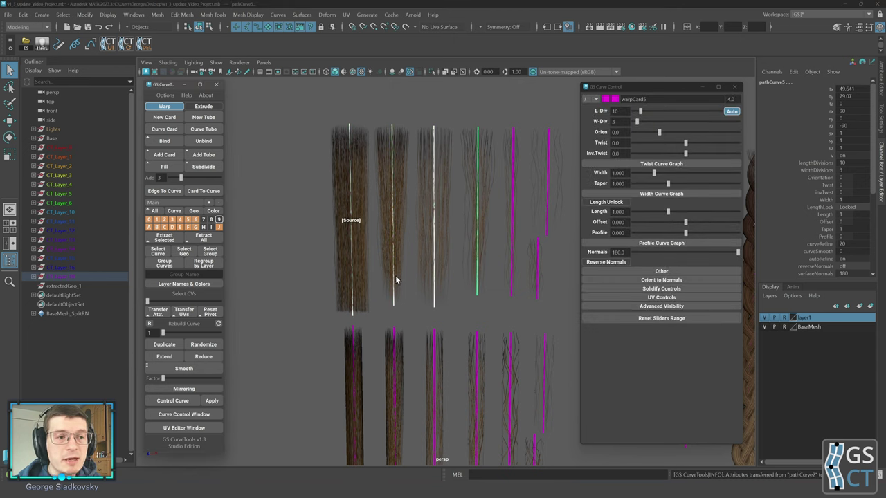
alt+middle_drag(396, 283, 391, 297)
scroll(478, 275, up, 1)
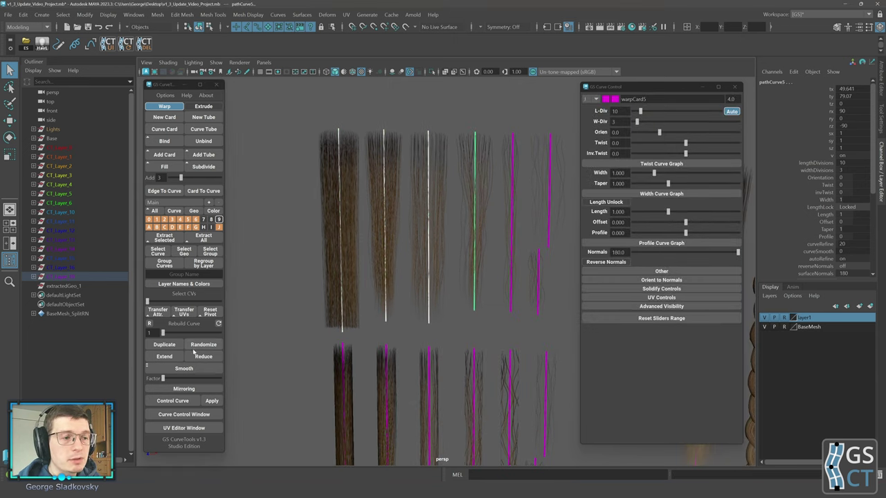
alt+middle_drag(496, 291, 456, 308)
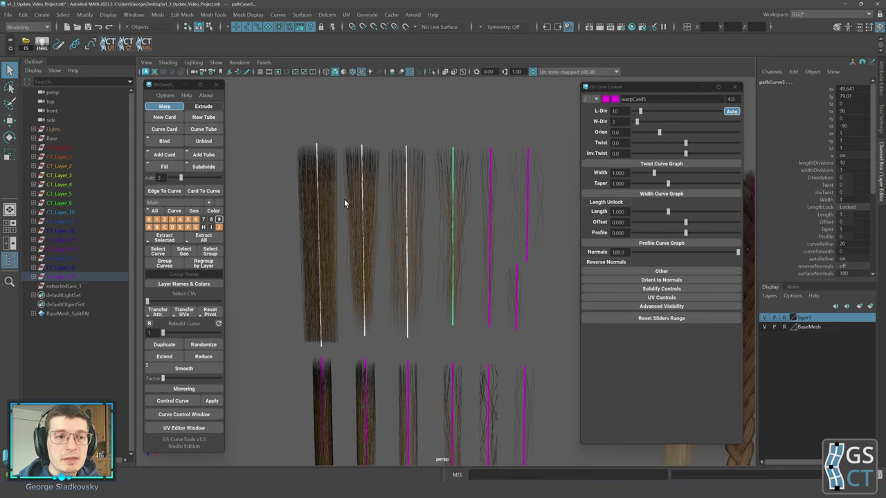
Transfer the first hair card's UVs to the other three selected cards
alt+middle_drag(447, 213, 459, 214)
click(182, 312)
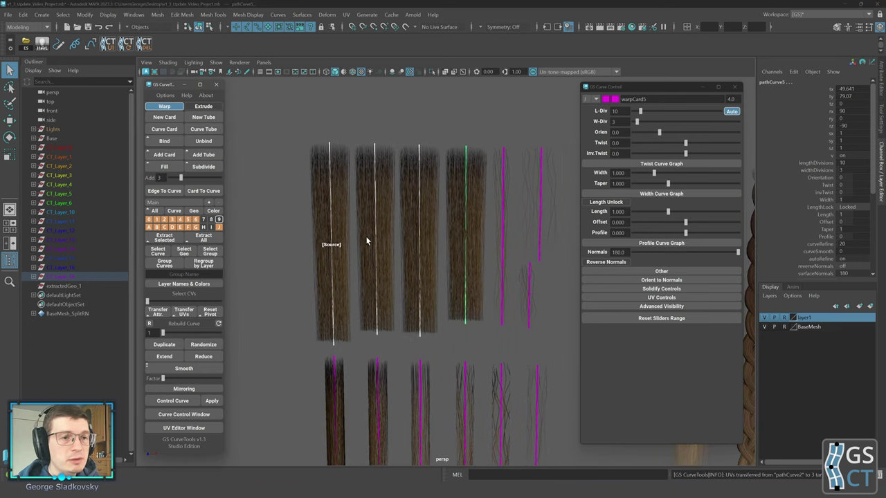
alt+middle_drag(417, 322, 418, 330)
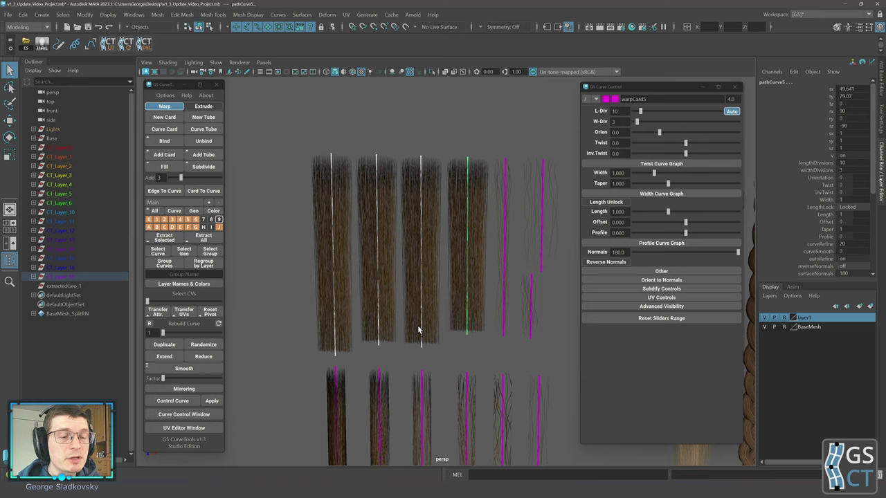
Try transferring the first hair card's UVs to the next four cards in the row, and undo the transfer
click(330, 295)
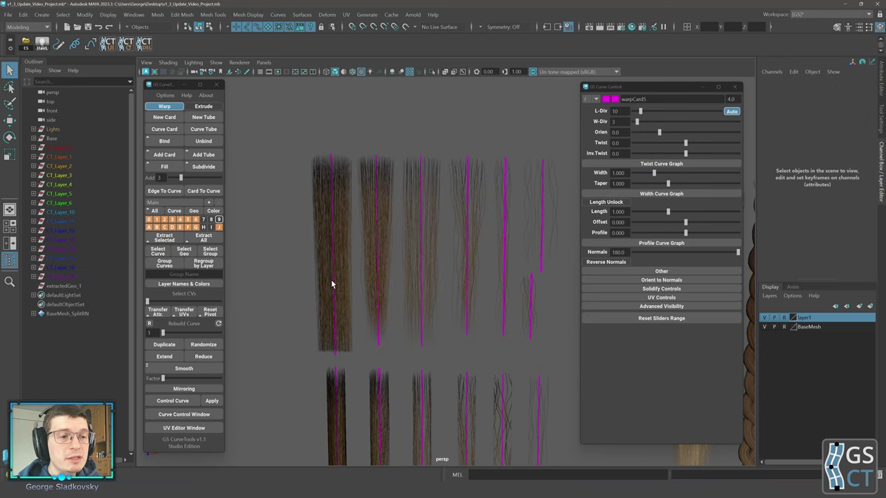
shift+click(374, 209)
shift+click(422, 257)
shift+click(468, 245)
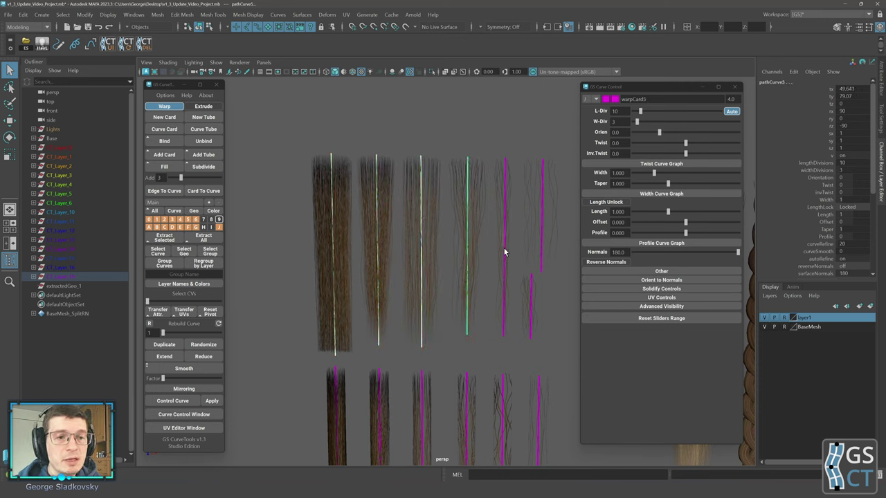
shift+click(504, 251)
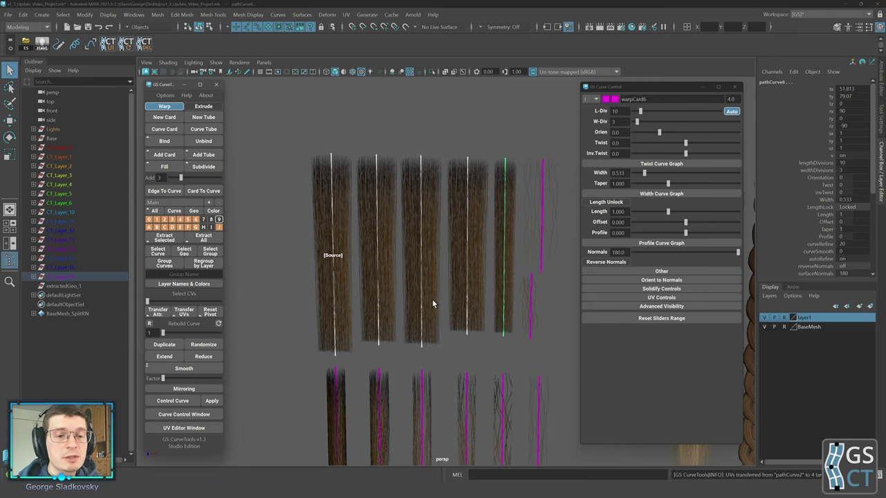
alt+middle_drag(432, 300, 444, 296)
key(ctrl+z)
click(408, 291)
alt+middle_drag(355, 284, 357, 294)
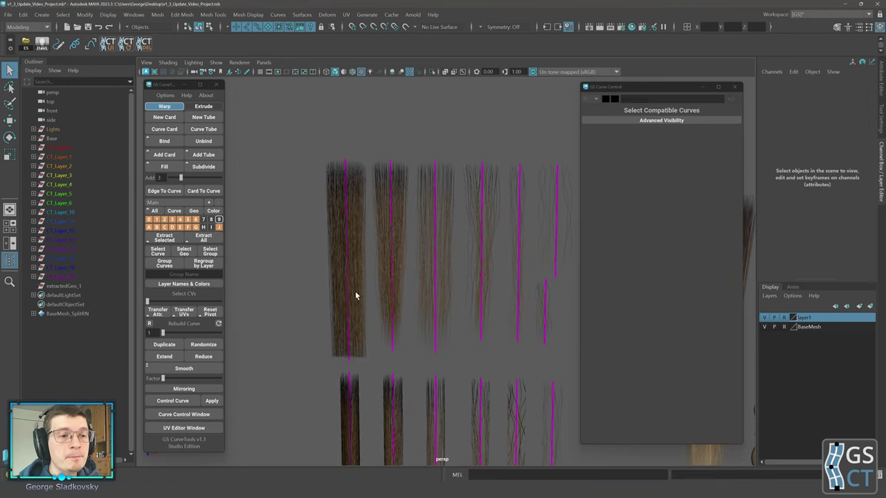
Copy the UVs of the first card in the upper row
click(350, 311)
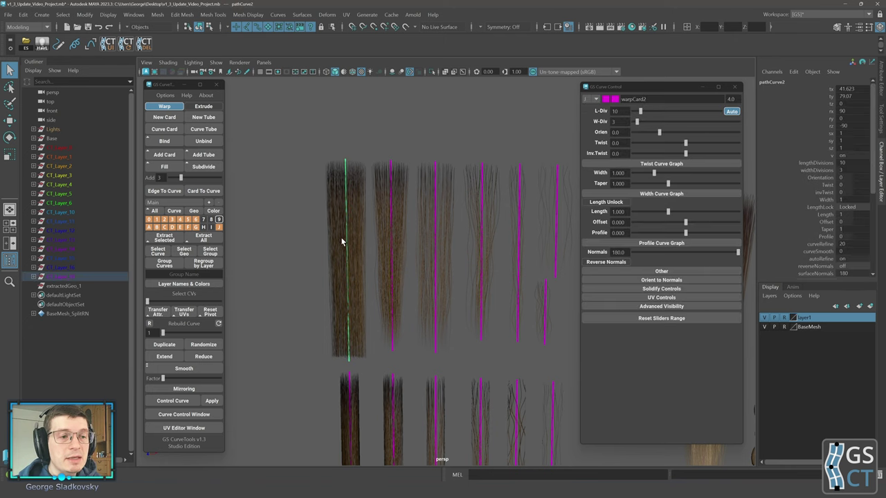
right_drag(183, 316, 186, 291)
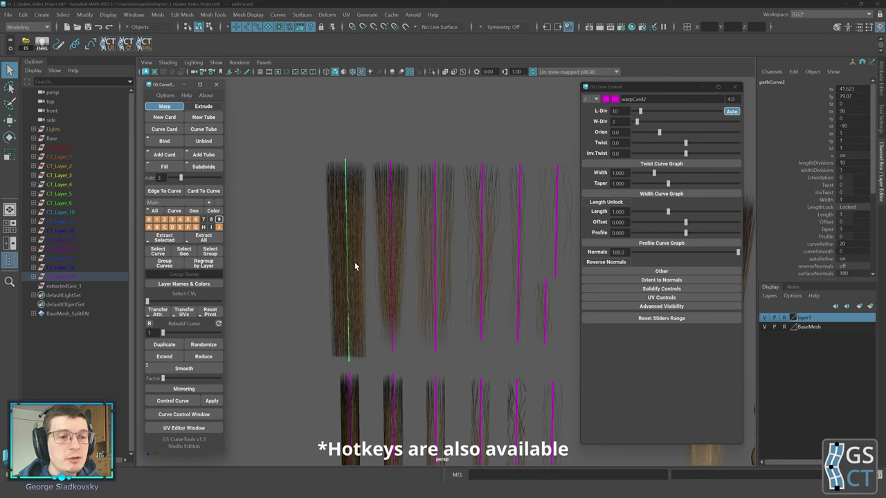
alt+middle_drag(355, 263, 321, 273)
Paste the copied UVs onto the remaining upper-row hair cards and all the tubes in the lower row
drag(355, 170, 545, 383)
scroll(540, 382, down, 3)
alt+middle_drag(531, 381, 480, 330)
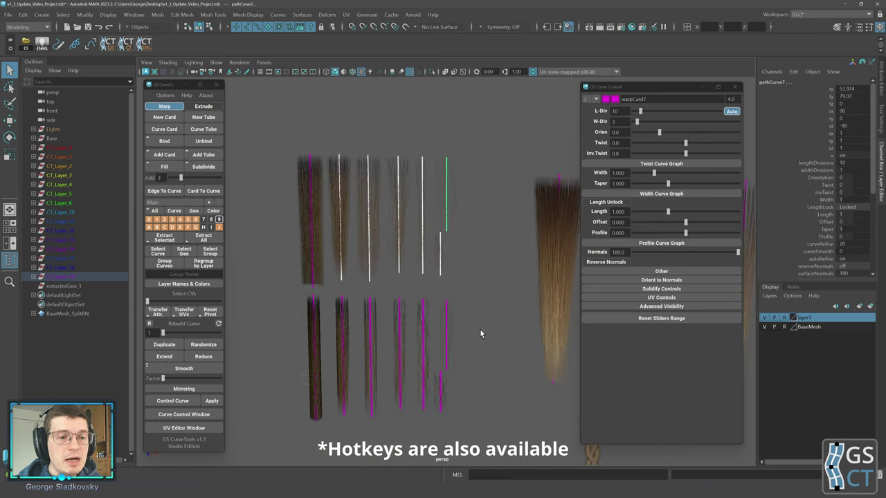
shift+drag(480, 330, 479, 310)
alt+middle_drag(520, 366, 478, 380)
shift+drag(471, 334, 523, 293)
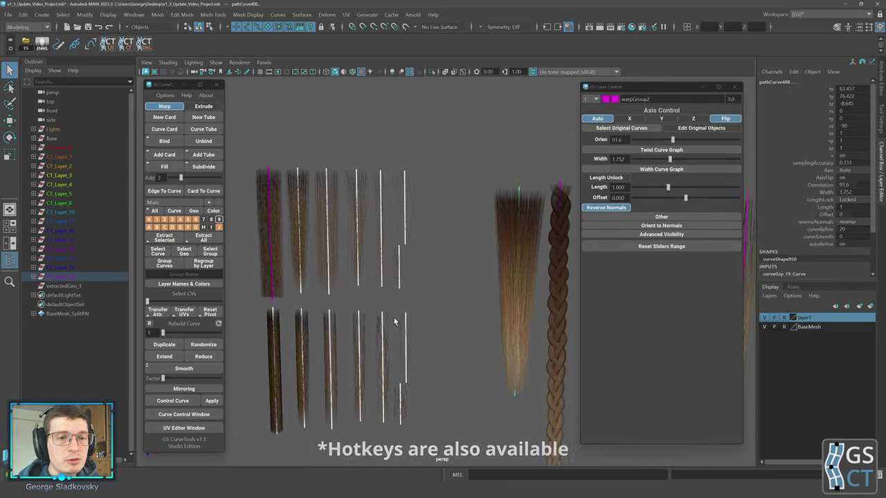
alt+middle_drag(394, 321, 444, 325)
drag(312, 384, 468, 319)
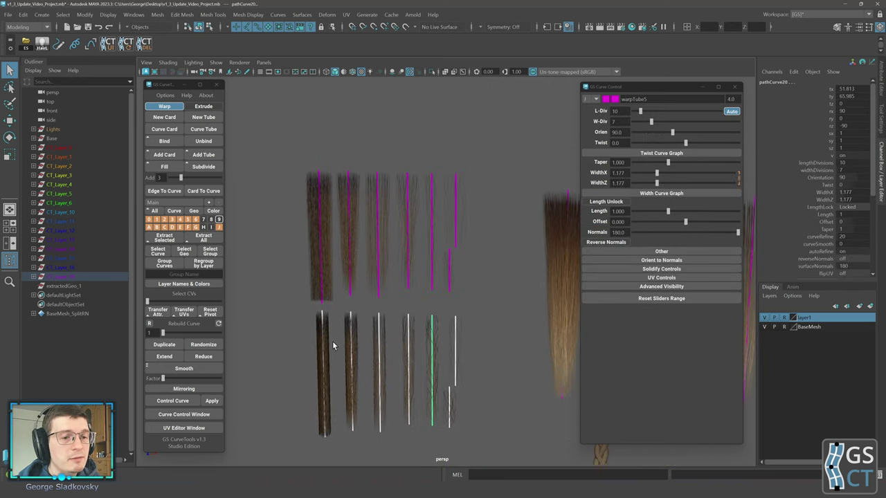
shift+drag(377, 201, 484, 258)
click(183, 315)
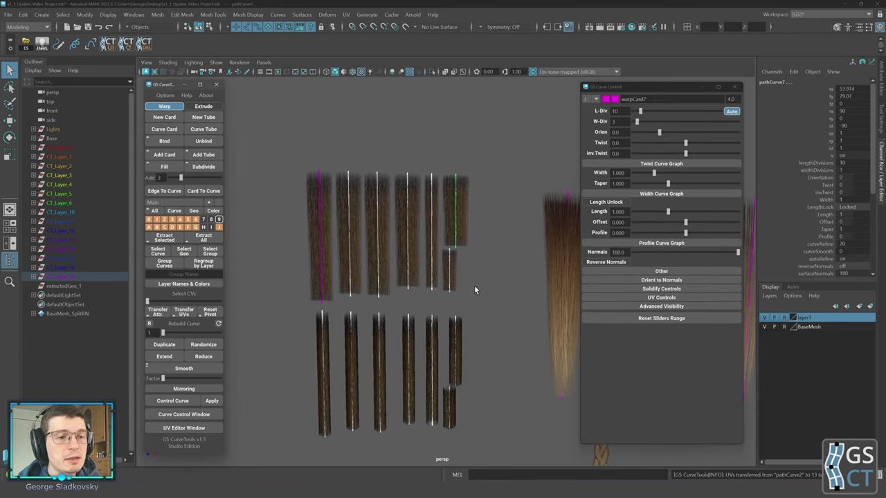
alt+middle_drag(474, 286, 474, 251)
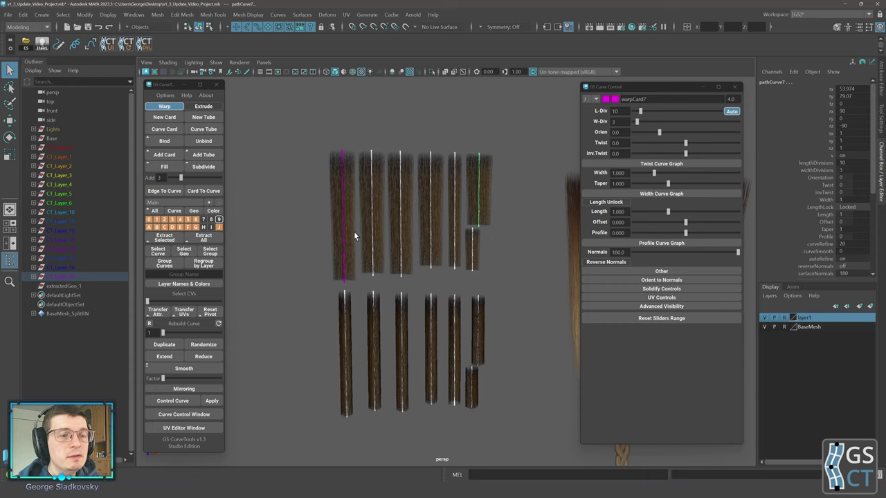
Set the first upper-row hair card's Twist to 180 and Inv.Twist to -180
alt+middle_drag(449, 277, 451, 287)
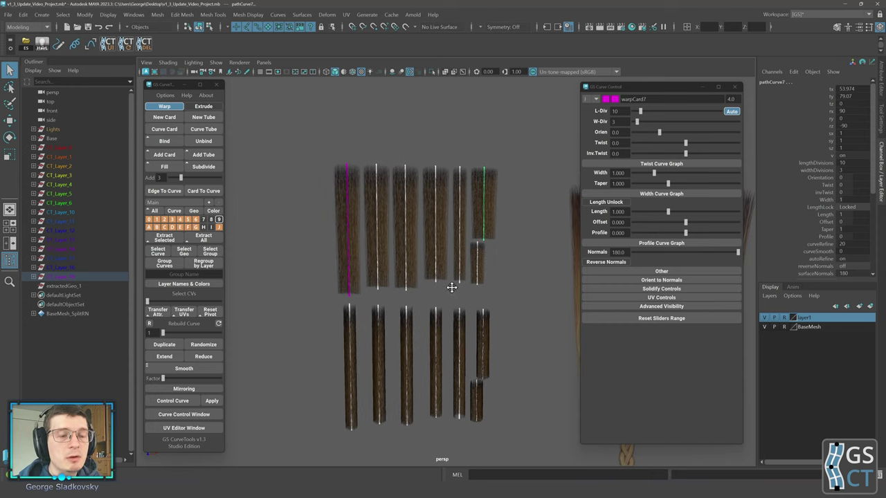
click(241, 292)
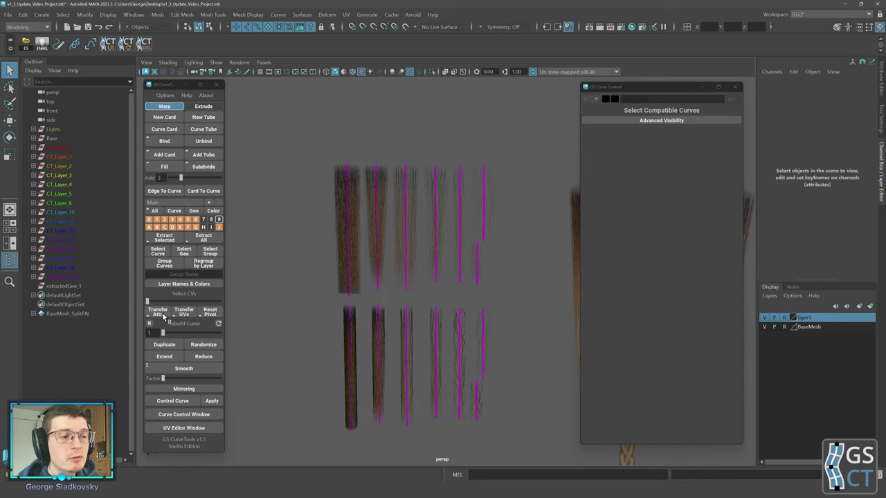
alt+middle_drag(332, 261, 352, 275)
scroll(355, 278, up, 1)
click(359, 279)
key(w)
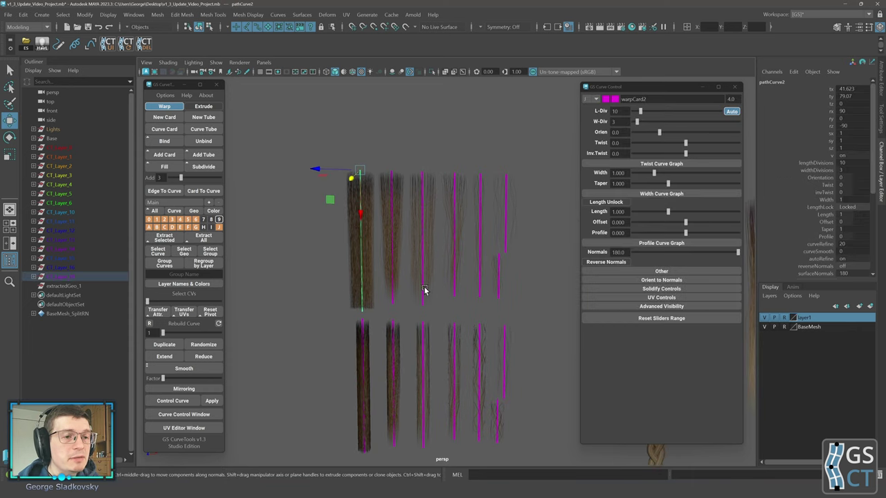
drag(689, 145, 738, 143)
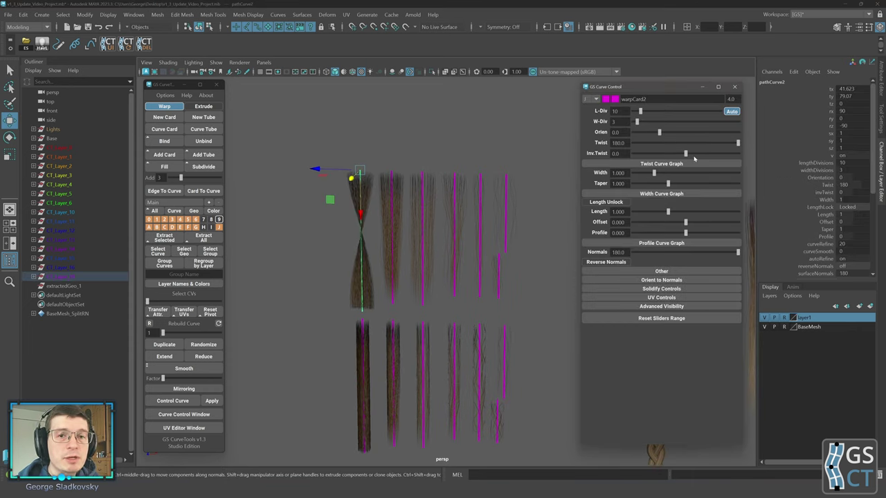
drag(686, 155, 593, 165)
key(q)
click(405, 165)
drag(383, 160, 345, 231)
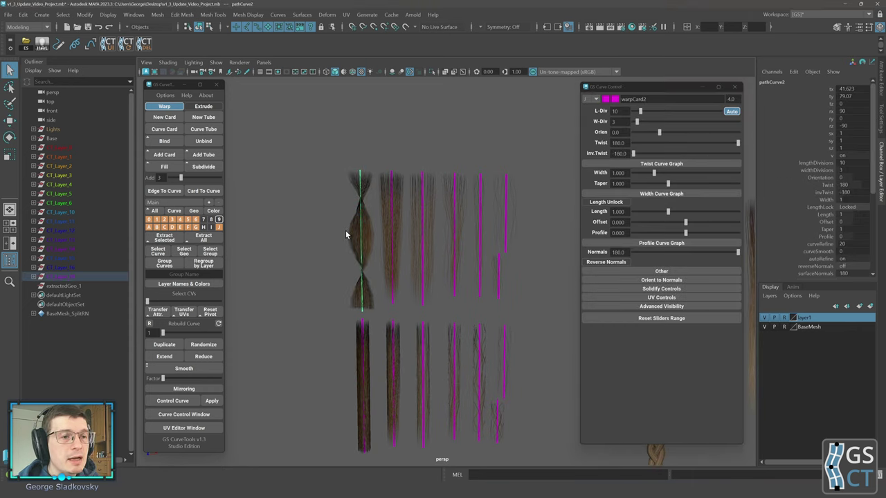
Copy the twisted first card's attributes and paste them onto the remaining upper-row hair cards
right_drag(164, 313, 163, 276)
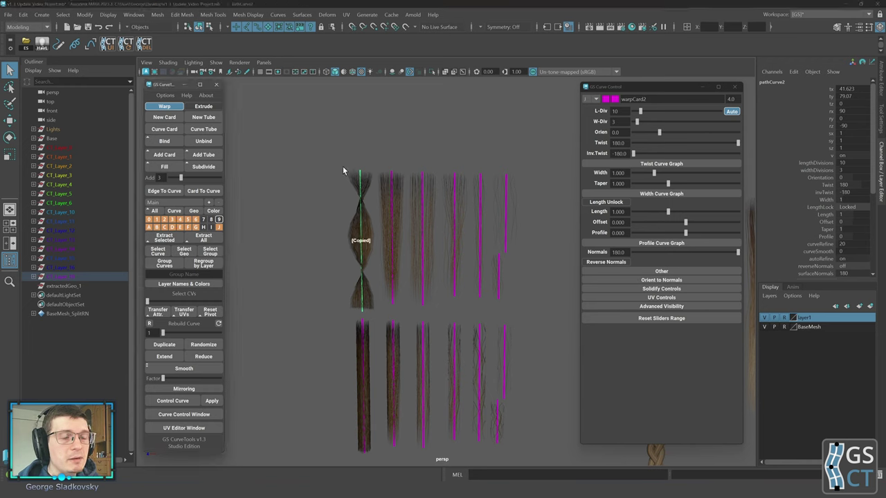
drag(390, 152, 515, 313)
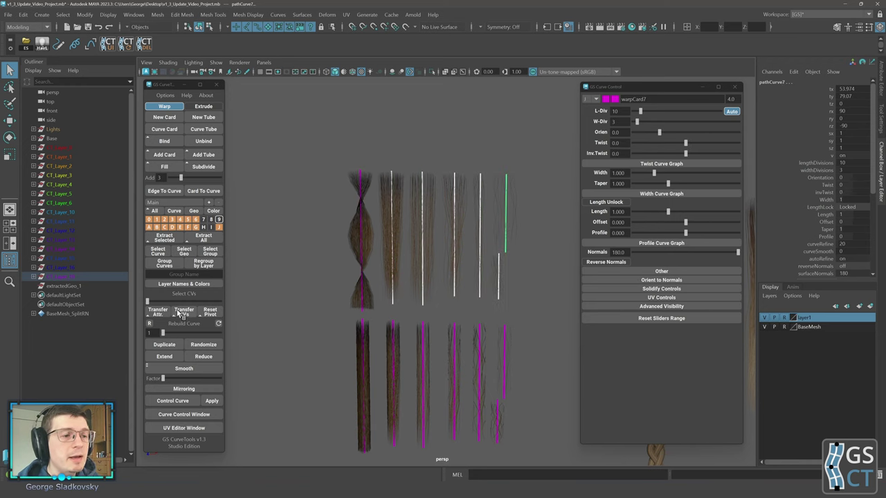
click(159, 311)
scroll(428, 242, up, 3)
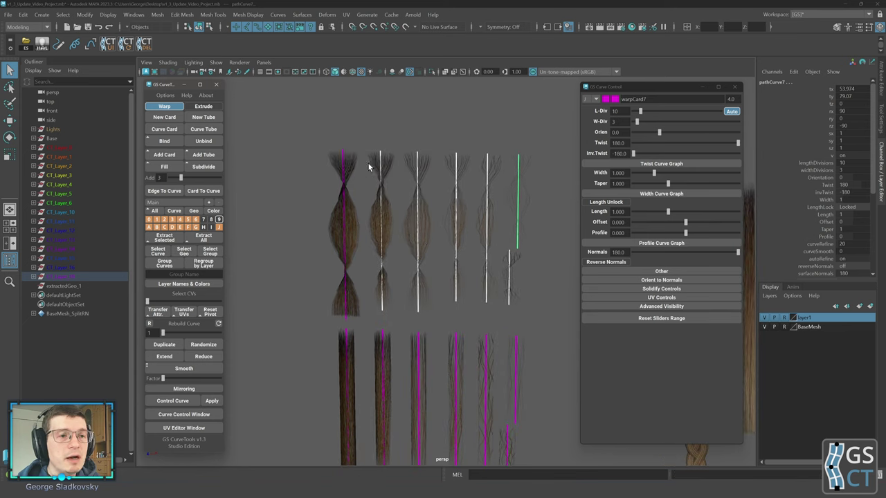
Set the first upper-row card's L-Div to 50 and its Profile to about 1.013
drag(308, 162, 564, 299)
click(328, 216)
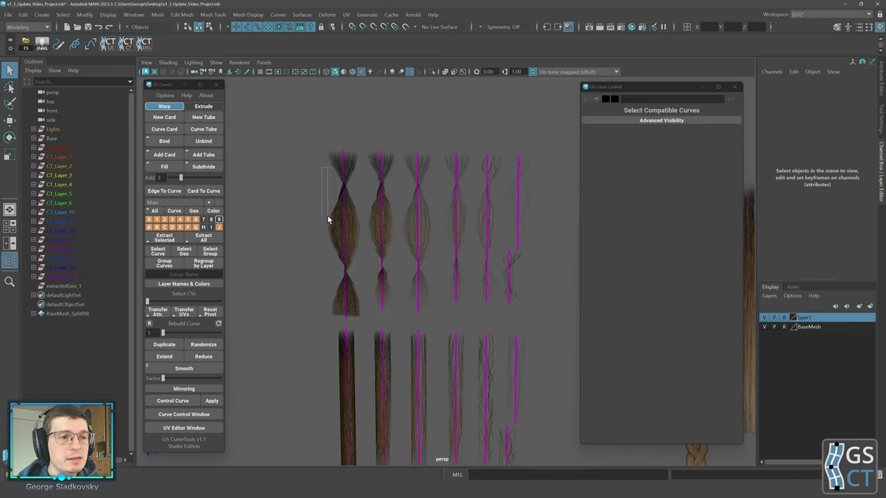
drag(641, 113, 676, 113)
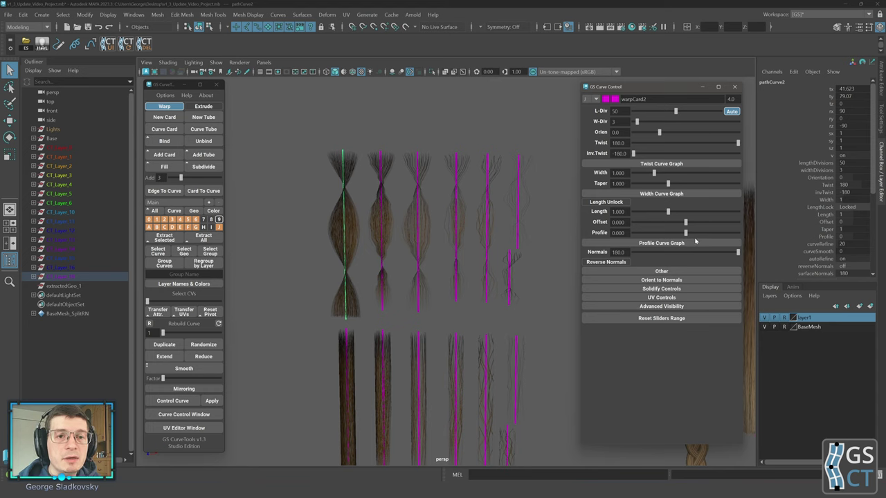
drag(686, 233, 711, 233)
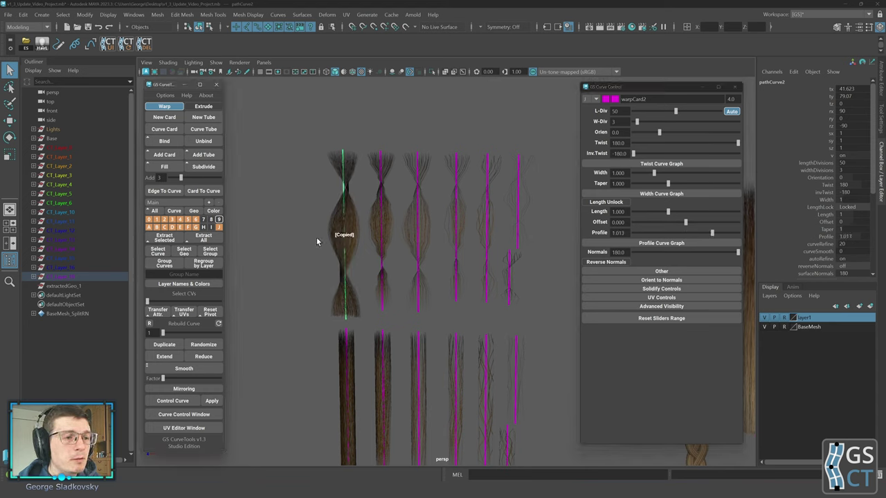
Copy the first card's attributes again and paste them onto the other upper-row cards to match its L-Div and Profile
shift+drag(317, 240, 545, 321)
click(158, 313)
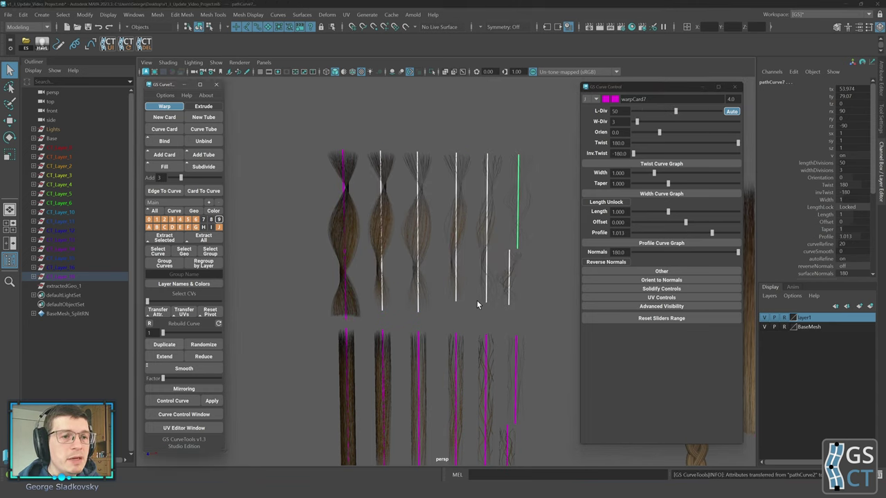
alt+drag(479, 305, 443, 304)
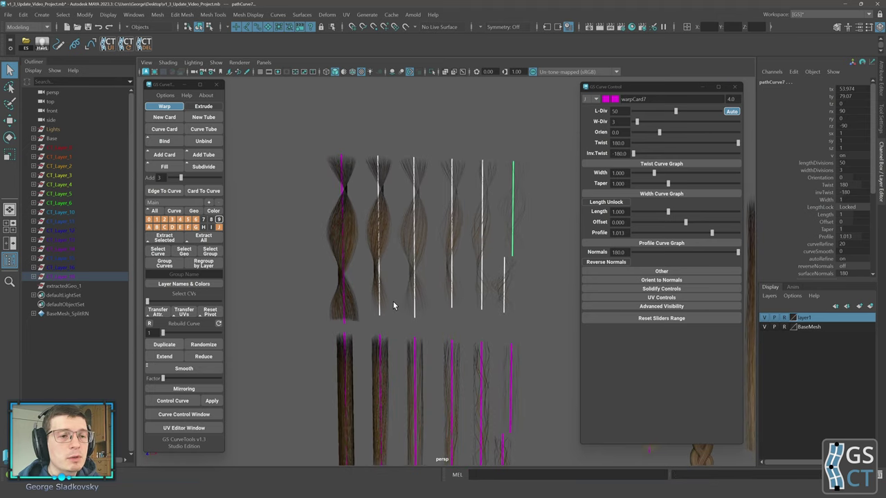
Open the attributes filter for attribute transfer and enlarge its window to show the full list
right_click(162, 317)
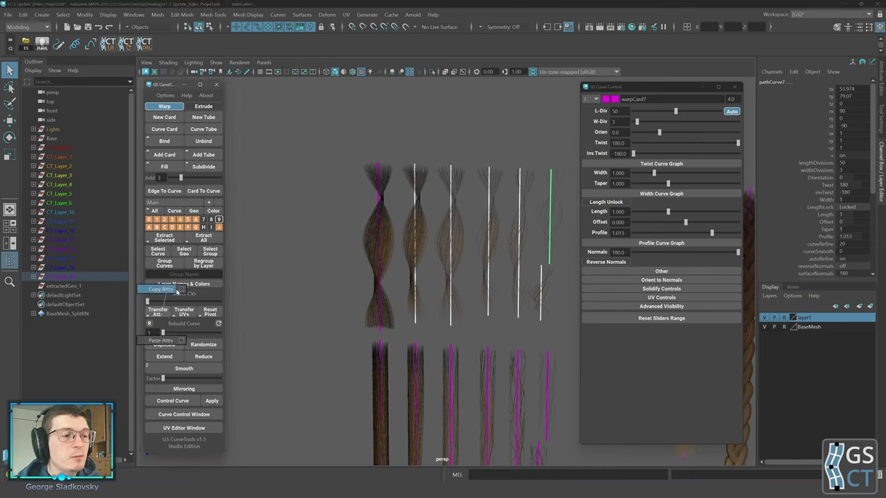
click(180, 290)
drag(171, 90, 295, 75)
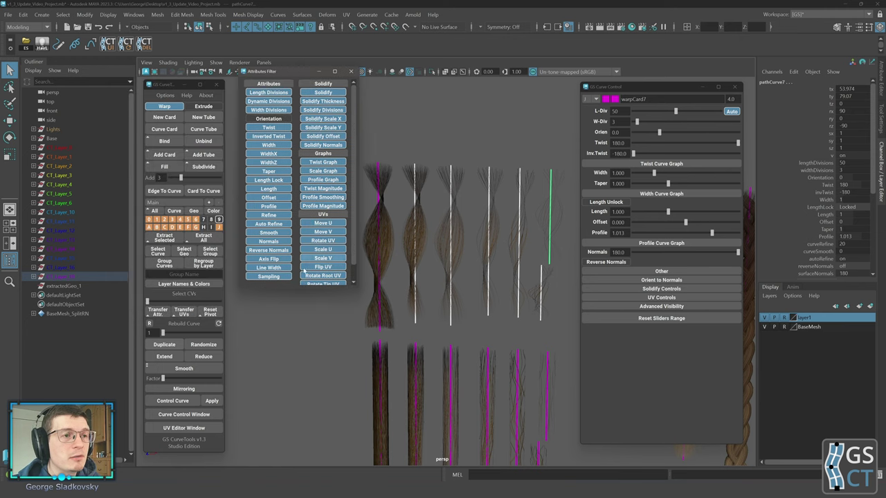
mouse_move(293, 290)
mouse_down()
mouse_move(293, 342)
mouse_move(293, 306)
mouse_up()
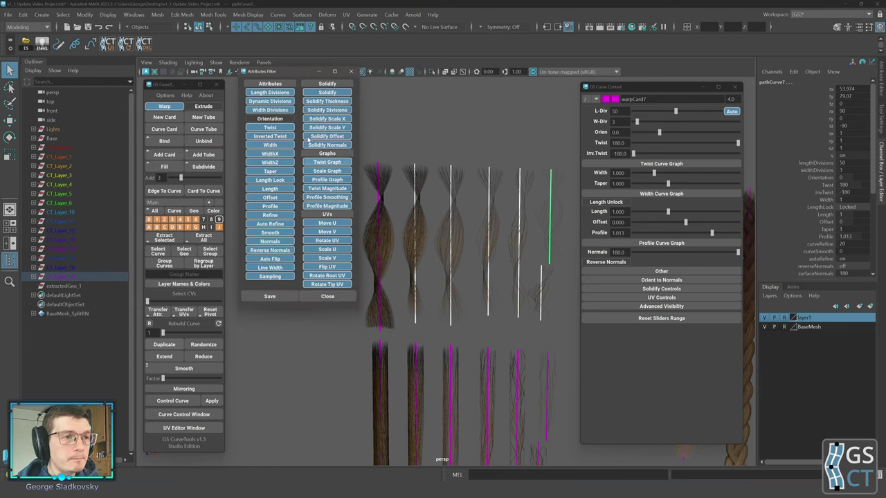
drag(277, 71, 263, 76)
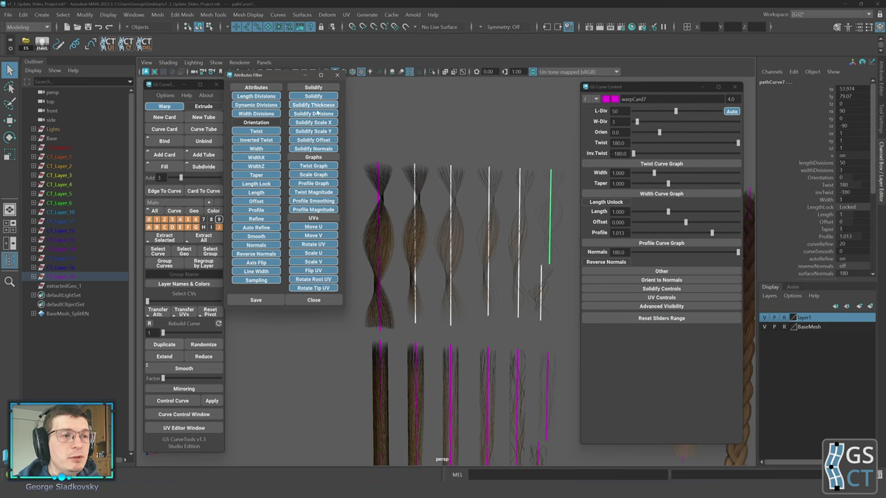
Try excluding Length, Dynamic and Width Divisions in the attributes filter, re-enable all three, and close the filter
click(256, 95)
click(256, 105)
click(256, 114)
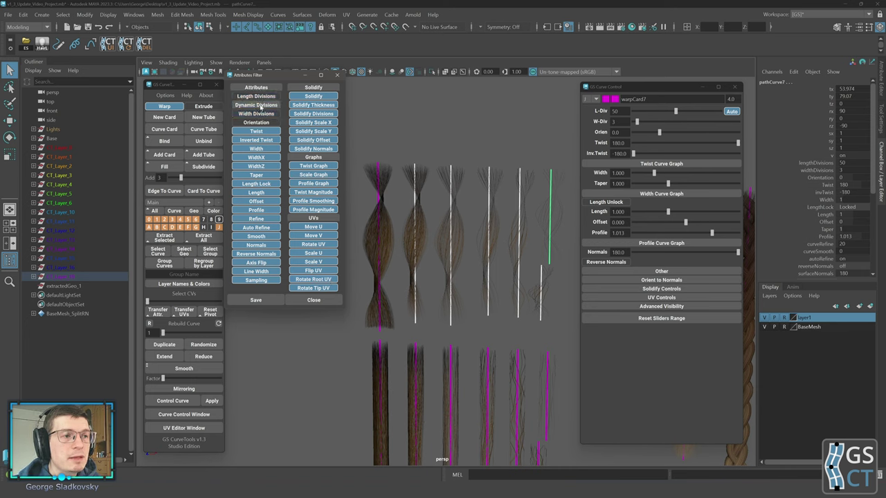
click(261, 107)
click(261, 114)
click(261, 98)
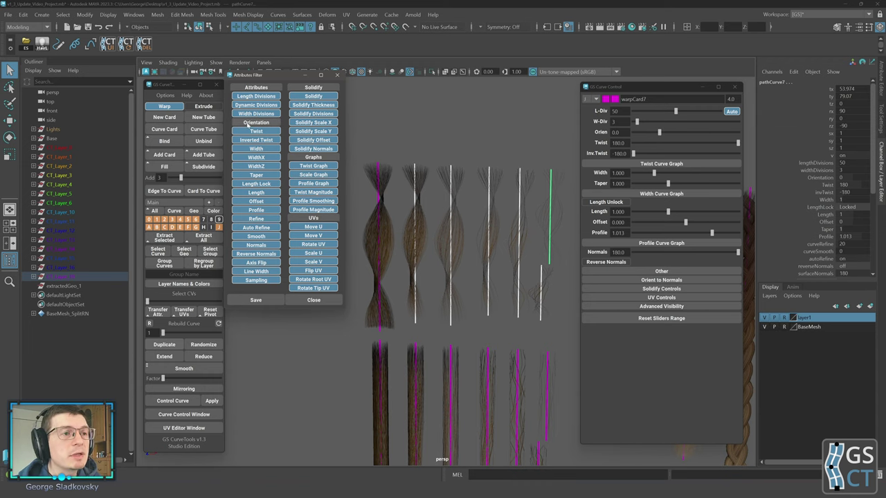
click(359, 111)
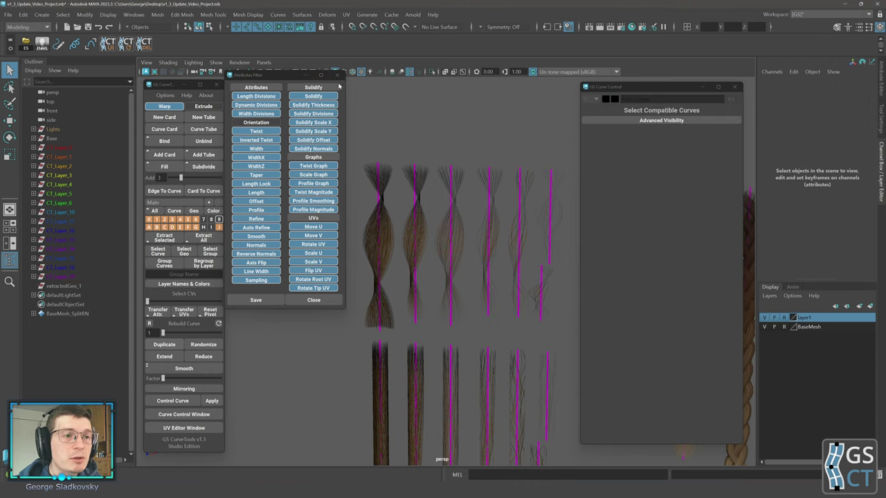
click(337, 75)
Copy the attributes of the second brown-to-blonde hair card past the braid and paste them onto all upper-row cards
alt+middle_drag(326, 143, 282, 141)
drag(294, 132, 372, 254)
alt+middle_drag(419, 306, 328, 297)
alt+right_drag(536, 282, 411, 271)
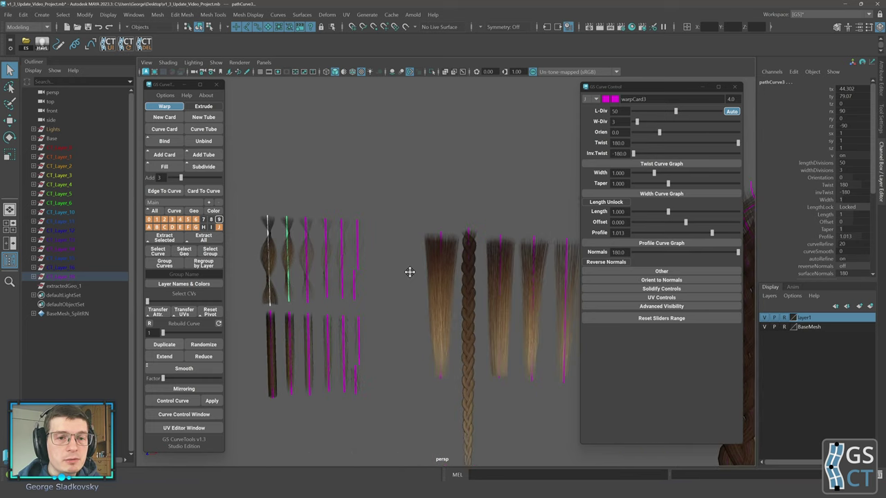
click(541, 287)
alt+middle_drag(404, 257, 435, 272)
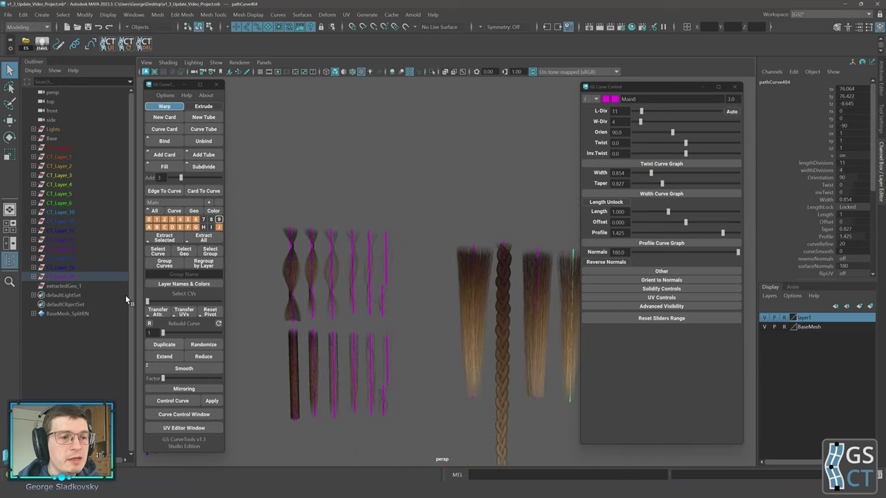
right_click(150, 314)
drag(274, 222, 404, 311)
right_drag(157, 310, 157, 336)
Display the scene untextured with wireframe on shaded, and set the first upper-row card's Orientation to 63.6
alt+middle_drag(356, 289, 386, 292)
click(301, 244)
click(320, 269)
scroll(319, 270, up, 3)
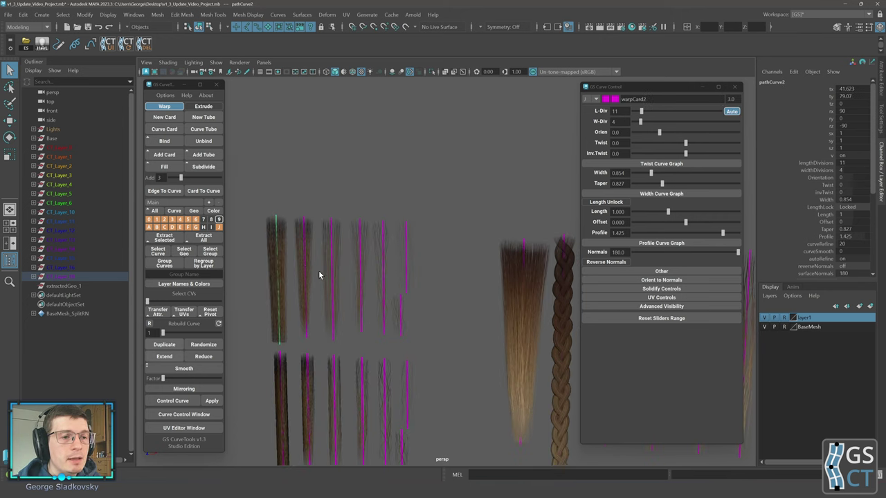
alt+middle_drag(319, 270, 412, 280)
scroll(400, 274, up, 3)
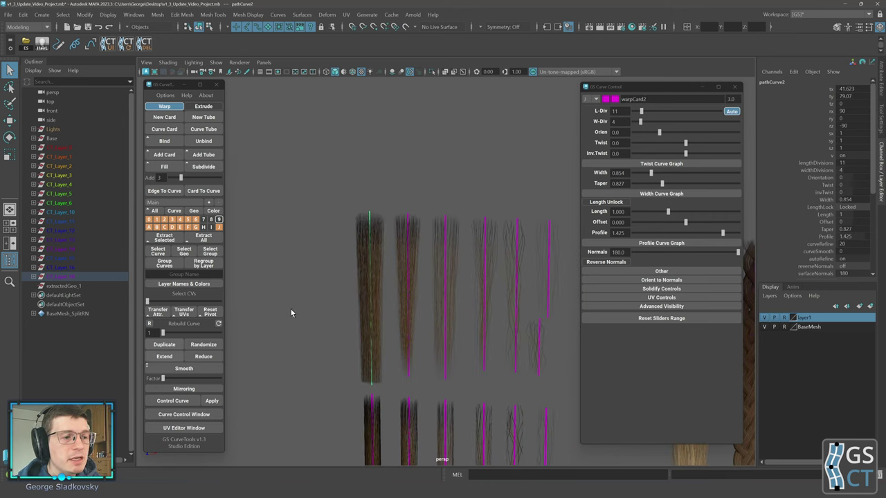
mouse_move(659, 133)
mouse_down()
mouse_move(682, 133)
mouse_move(672, 133)
mouse_up()
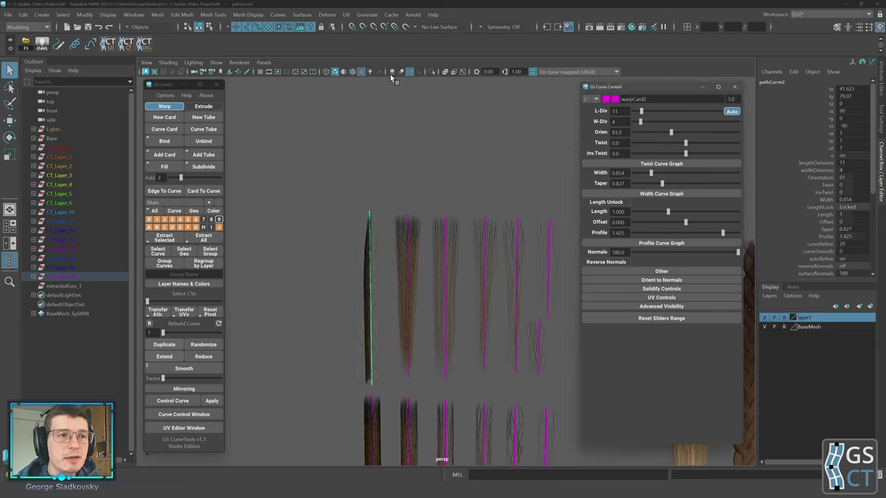
click(350, 73)
click(341, 73)
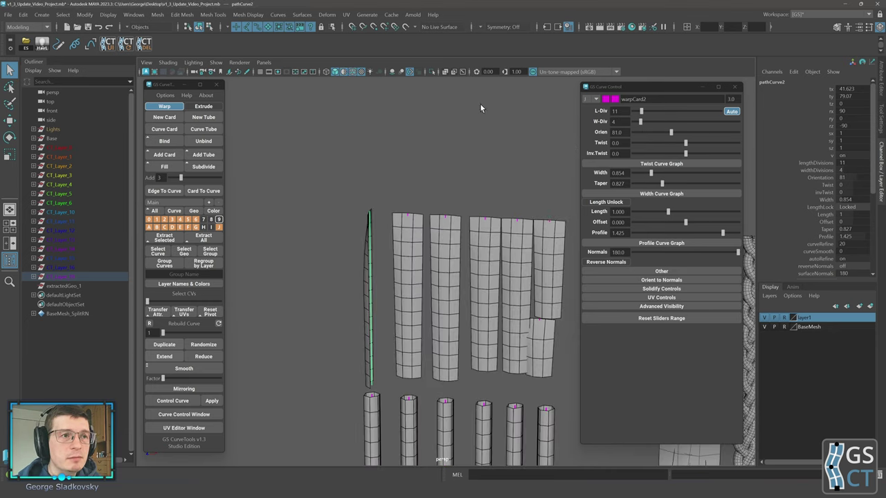
drag(671, 133, 668, 133)
Copy the rotated first card's attributes and paste them onto the other upper-row cards with Orientation filtered out
drag(357, 200, 372, 242)
click(370, 239)
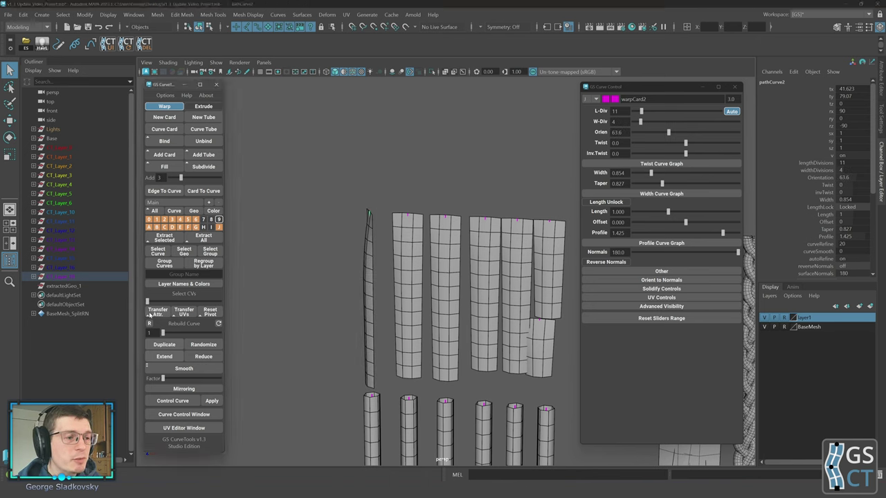
drag(387, 198, 574, 375)
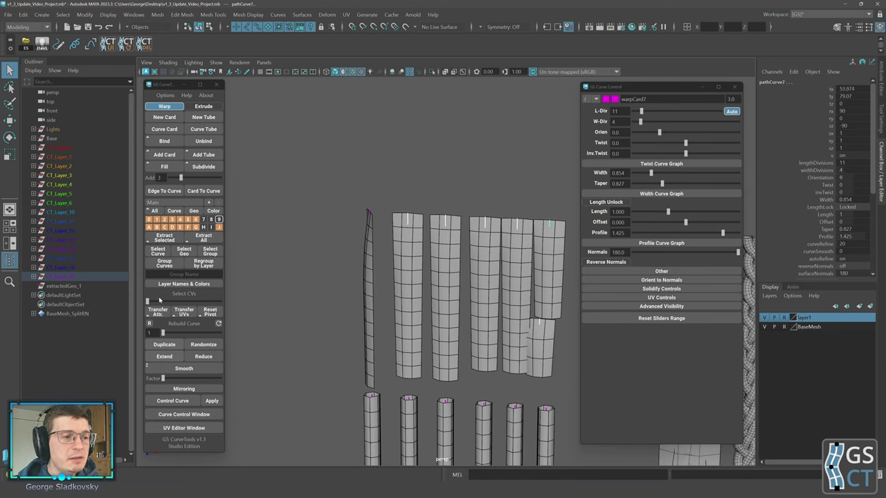
right_drag(151, 310, 149, 336)
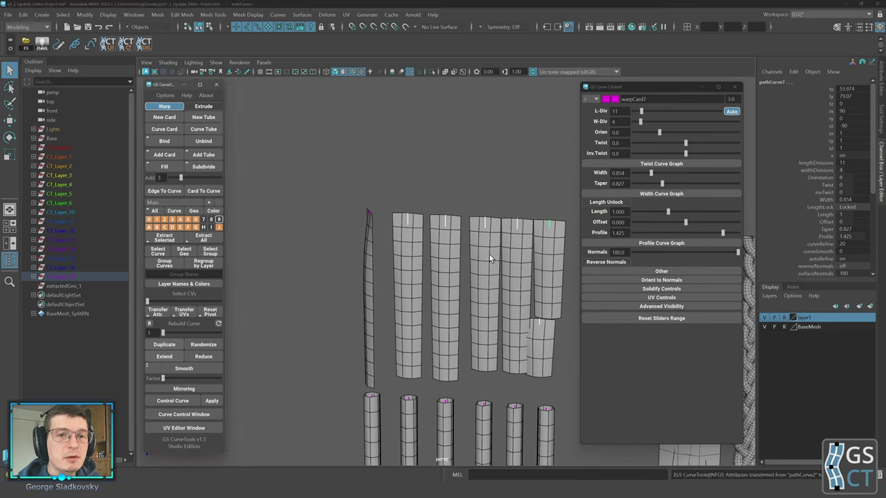
alt+middle_drag(481, 246, 478, 259)
alt+middle_drag(396, 242, 407, 239)
alt+right_drag(407, 238, 329, 246)
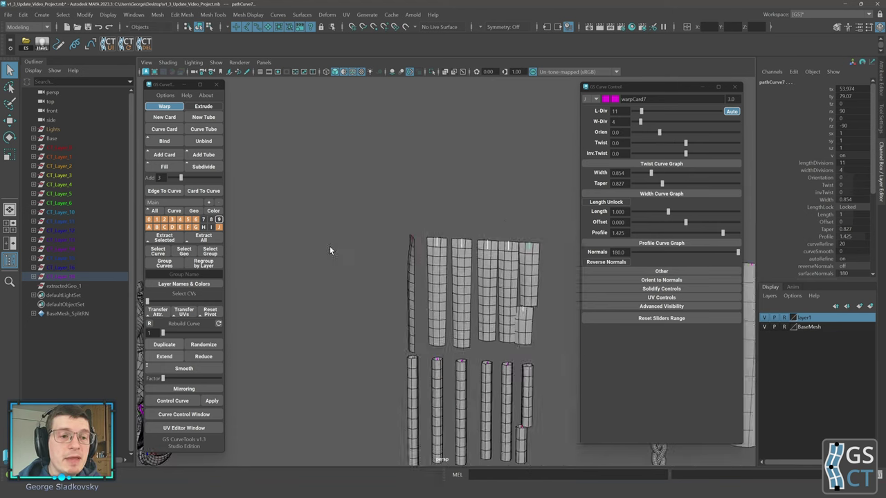
Examine the differently oriented hair tubes on the character's head from several angles
alt+middle_drag(329, 246, 516, 194)
drag(280, 190, 504, 412)
alt+drag(503, 316, 489, 255)
alt+right_drag(415, 277, 443, 304)
alt+middle_drag(443, 304, 493, 287)
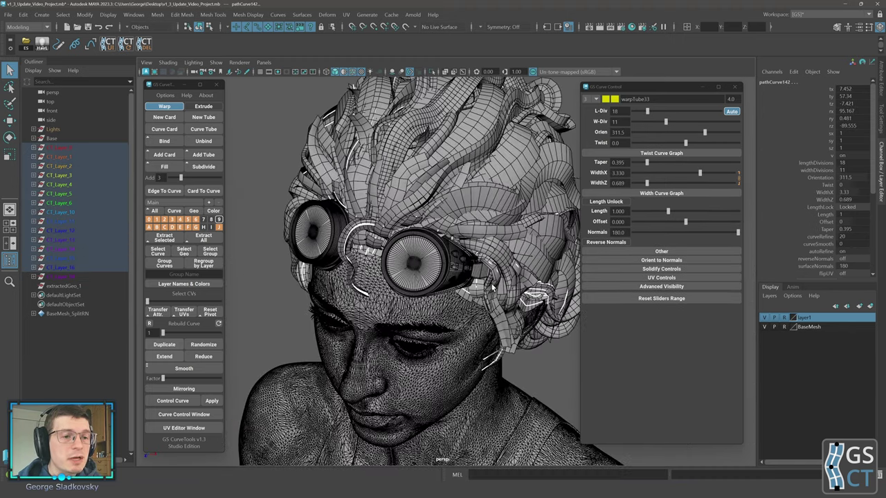
alt+drag(497, 220, 458, 278)
alt+drag(449, 246, 387, 259)
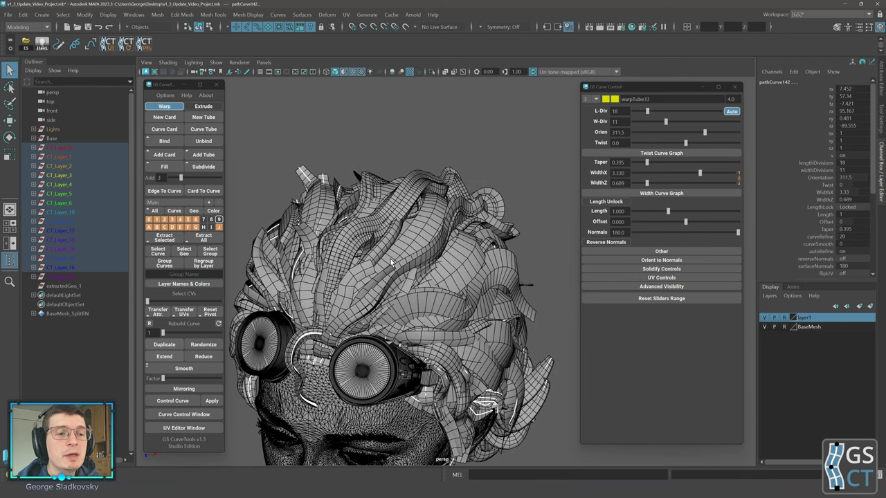
scroll(410, 263, down, 3)
scroll(411, 265, down, 2)
click(501, 244)
alt+middle_drag(502, 244, 207, 223)
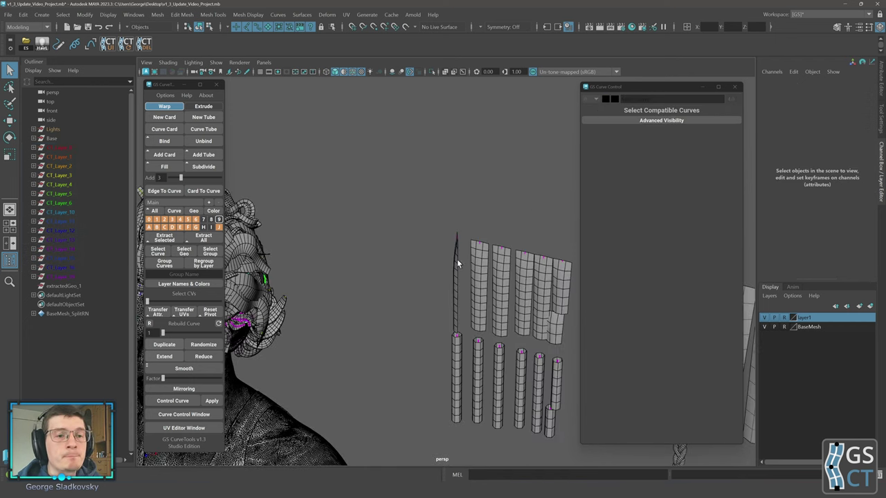
Select all the cards and tubes in both rows and reopen the attributes filter
click(456, 261)
scroll(448, 268, down, 1)
alt+drag(448, 267, 417, 229)
drag(385, 193, 567, 395)
key(f)
scroll(495, 332, down, 4)
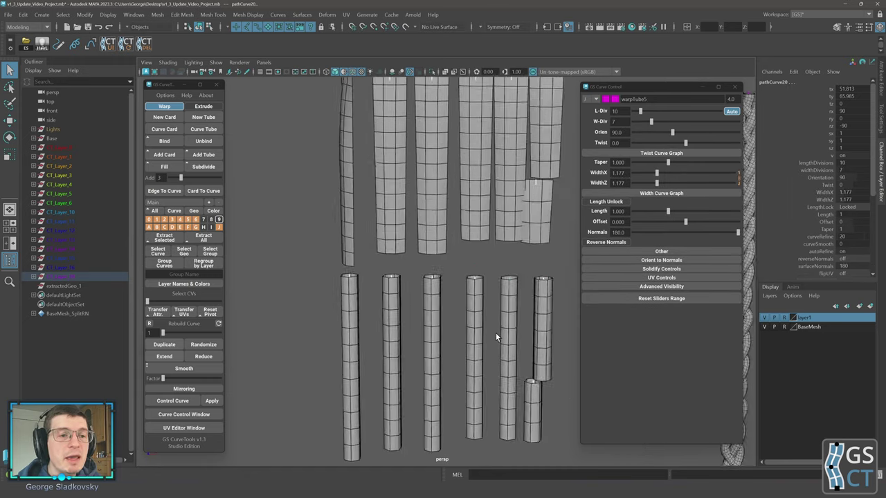
right_drag(157, 313, 172, 290)
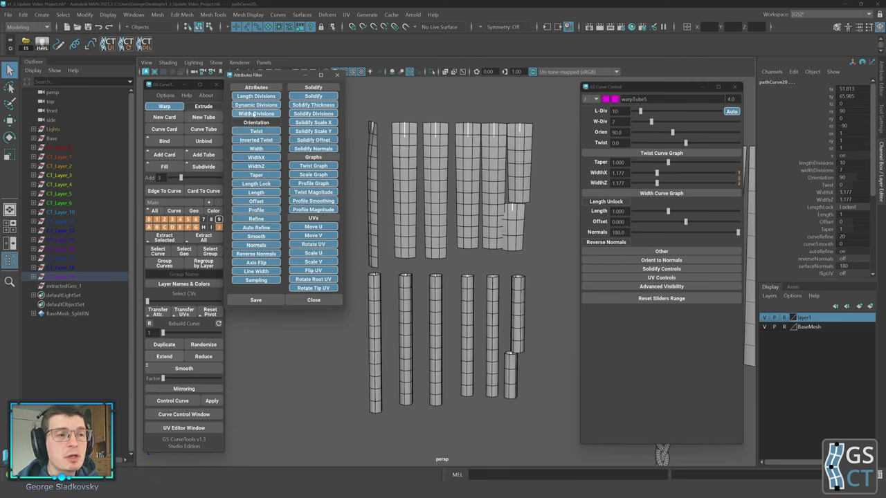
Close the attributes filter and the detached Options menu
click(305, 300)
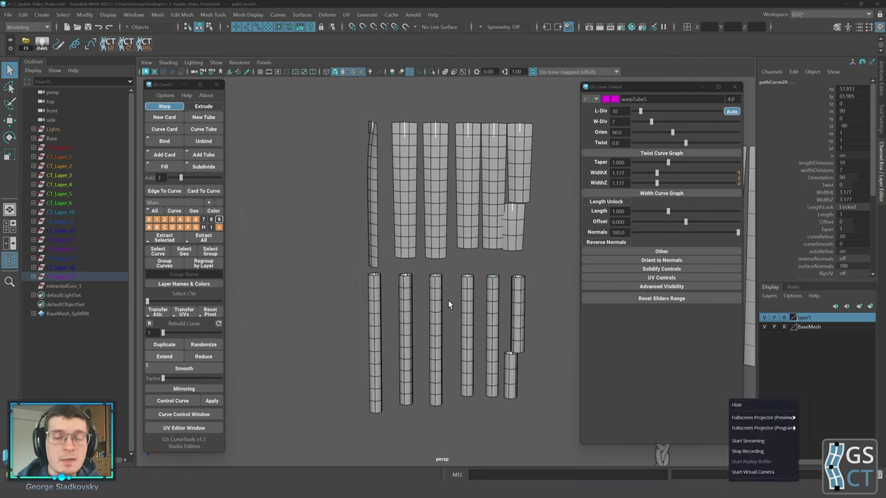
mouse_move(339, 248)
alt+middle_down()
mouse_move(364, 265)
mouse_move(329, 255)
alt+middle_up()
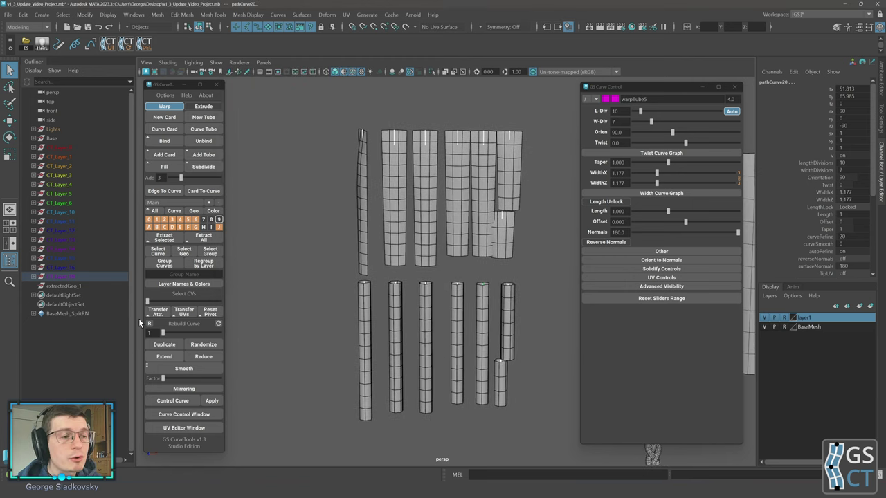
mouse_move(159, 311)
right_down()
mouse_move(162, 276)
mouse_move(162, 339)
mouse_move(159, 308)
right_up()
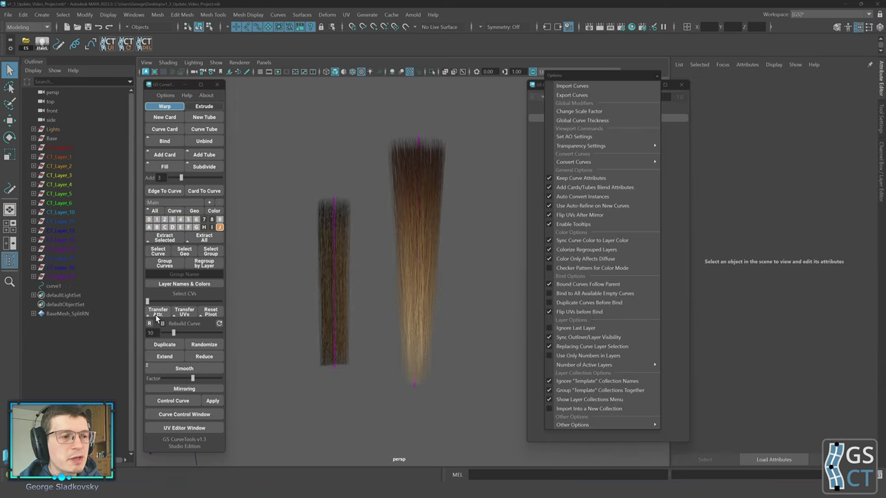
mouse_move(299, 265)
alt+middle_down()
mouse_move(309, 276)
mouse_move(311, 249)
mouse_move(303, 270)
alt+middle_up()
click(651, 78)
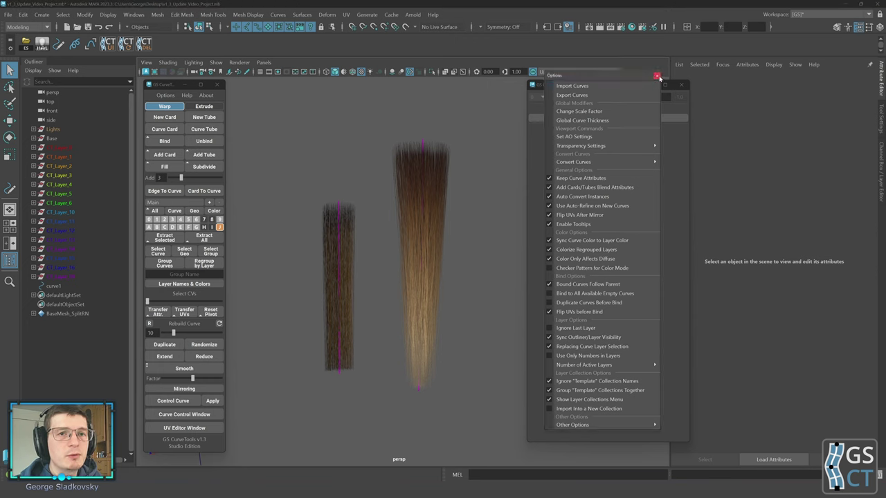
click(657, 76)
Examine the small hair card and the large bound card, checking the curve controls of each
click(330, 273)
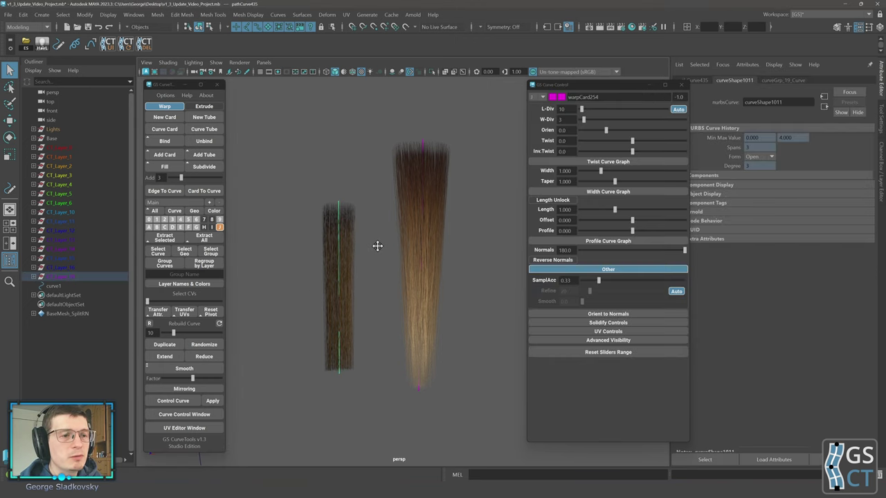
alt+drag(376, 245, 347, 223)
click(304, 185)
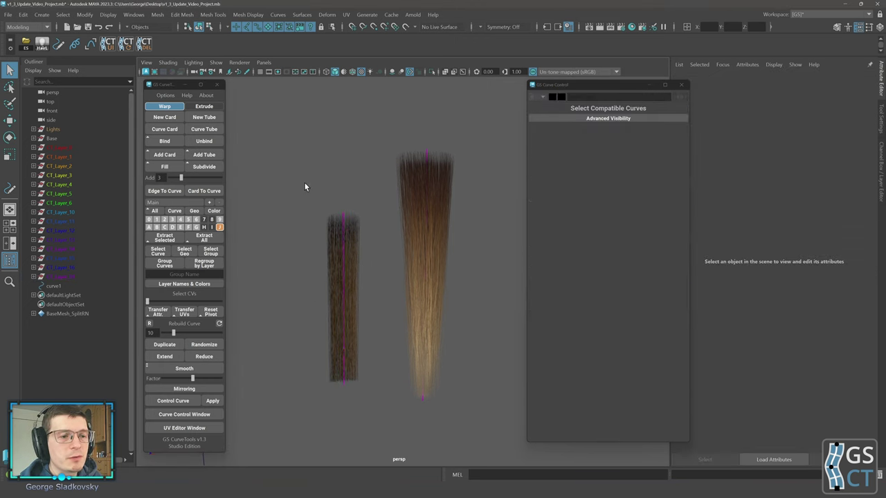
drag(301, 187, 390, 419)
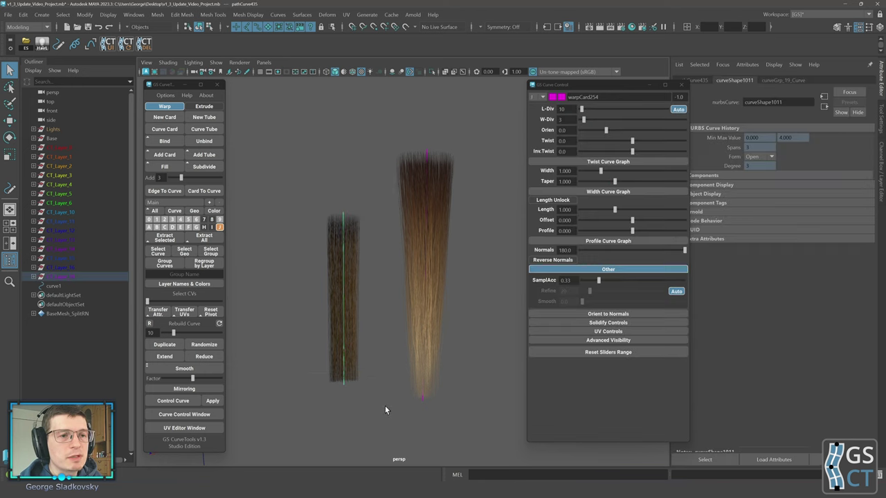
click(466, 329)
alt+drag(466, 328, 428, 245)
key(w)
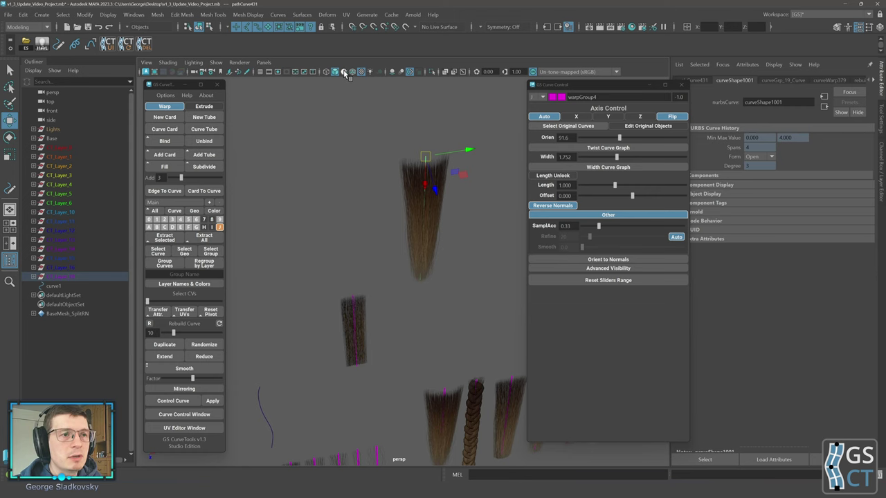
click(344, 73)
click(344, 73)
Copy the UVs of the small hair card
alt+drag(394, 190, 385, 166)
drag(323, 297, 367, 365)
alt+drag(385, 320, 383, 309)
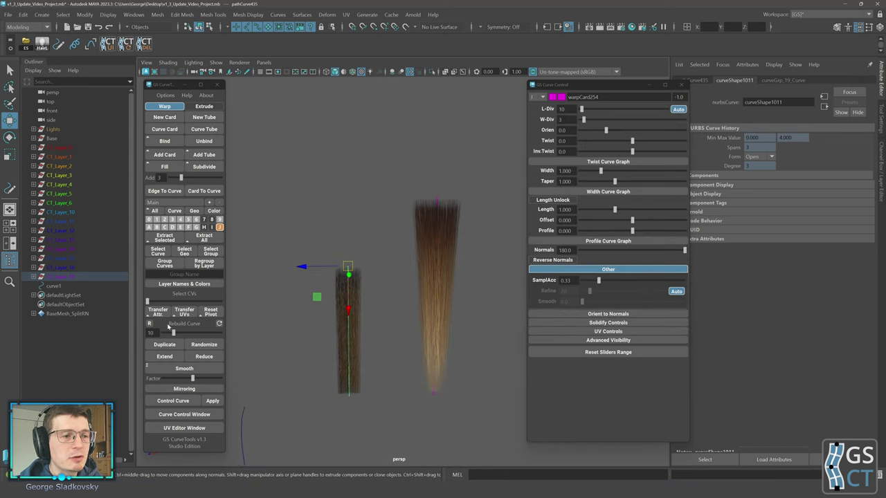
right_drag(181, 311, 181, 286)
Try pasting the small card's UVs onto the large bound card
click(418, 222)
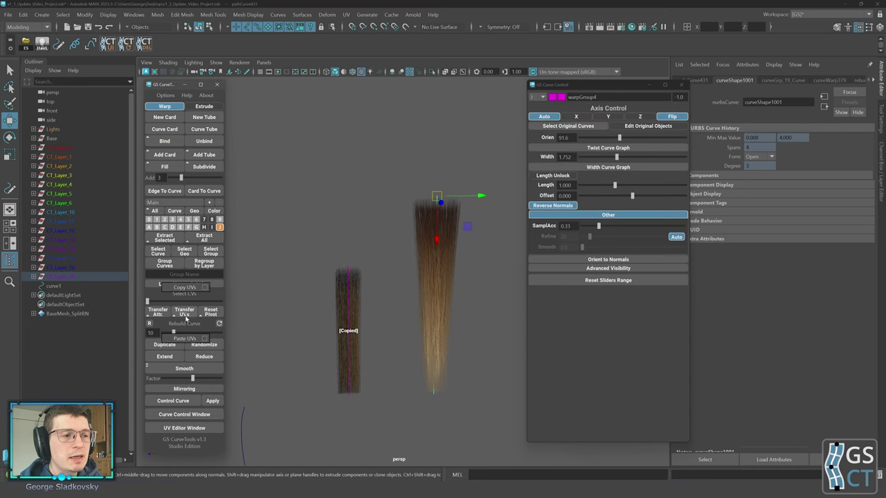
mouse_move(410, 288)
alt+mouse_down()
mouse_move(452, 237)
mouse_move(435, 238)
mouse_move(418, 277)
alt+mouse_up()
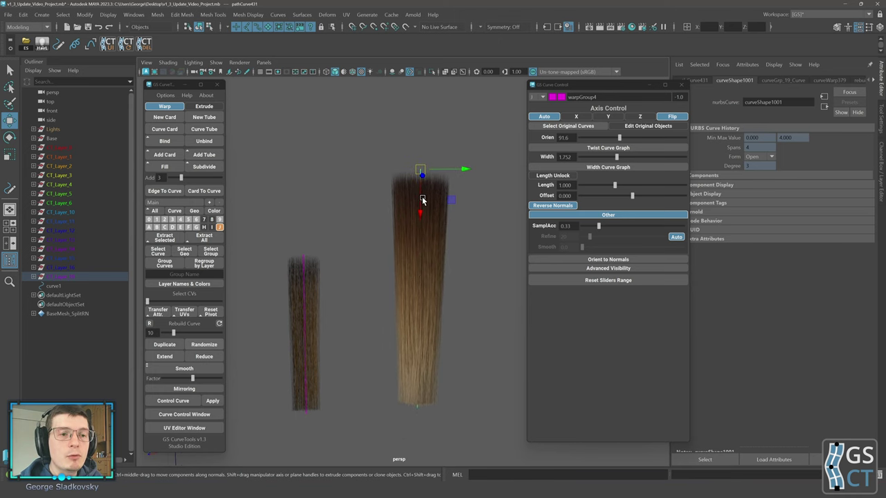
alt+drag(416, 224, 409, 162)
alt+drag(414, 208, 428, 230)
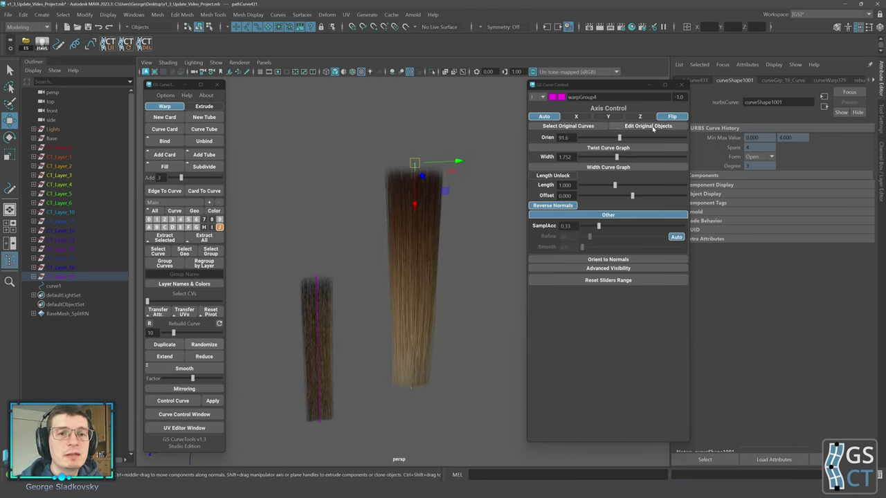
mouse_move(392, 209)
alt+mouse_down()
mouse_move(405, 202)
mouse_move(400, 212)
alt+mouse_up()
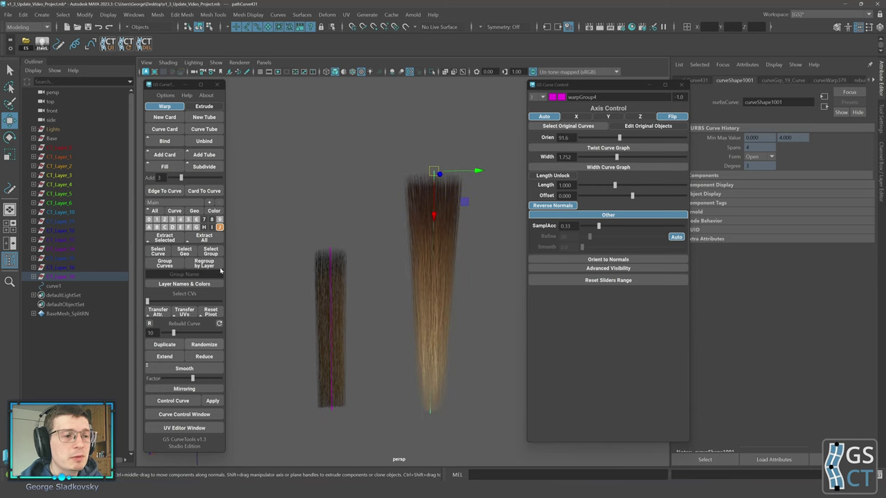
right_drag(184, 314, 185, 339)
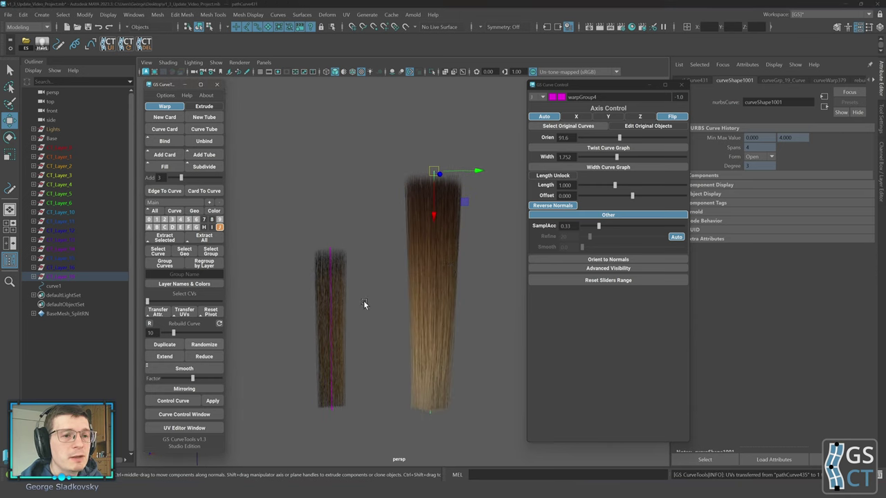
Duplicate the large bound card and move the duplicate sideways, clear of the original
alt+drag(449, 275, 457, 223)
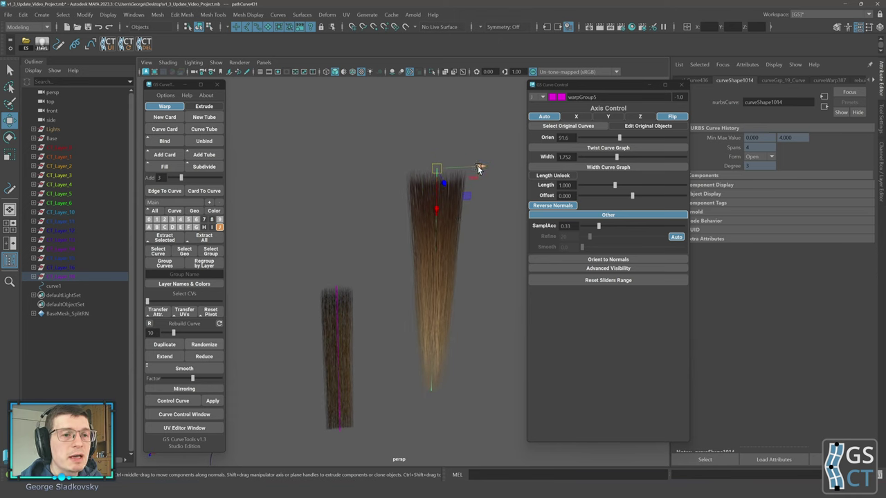
shift+drag(479, 167, 361, 171)
alt+drag(385, 251, 373, 247)
Paste the small card's UVs onto the original bound card and deselect it
click(465, 301)
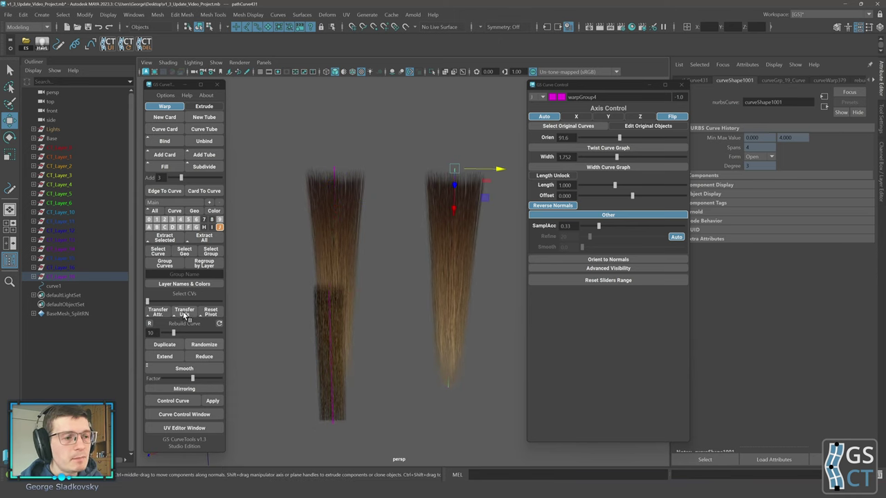
right_drag(185, 314, 187, 344)
alt+drag(423, 270, 400, 294)
click(400, 293)
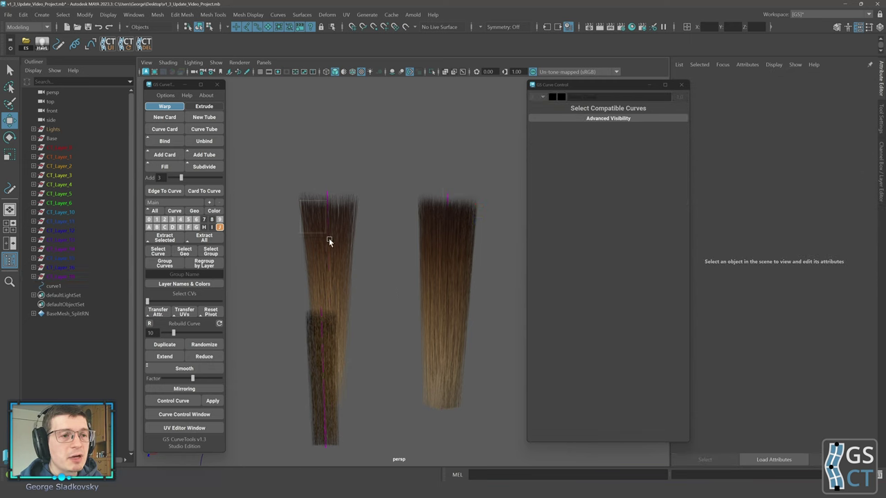
Compare the UV layout of the duplicated bound card with the original from several angles
click(336, 257)
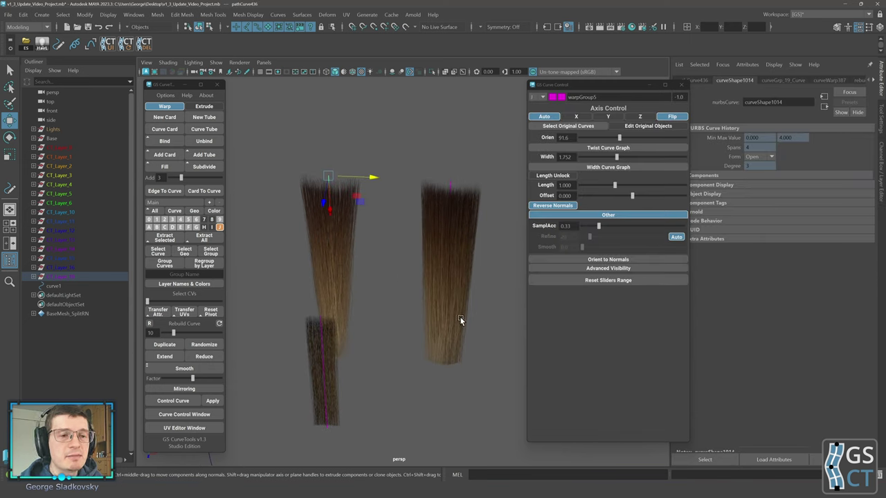
alt+drag(437, 304, 334, 242)
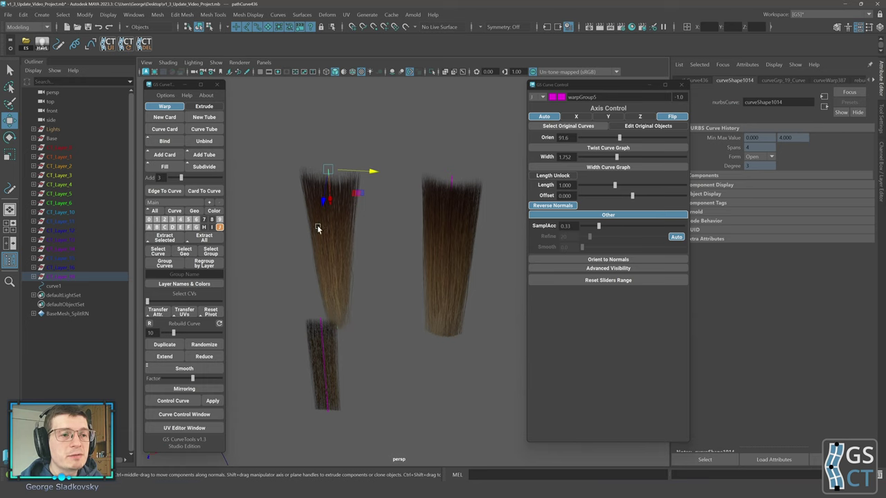
click(463, 246)
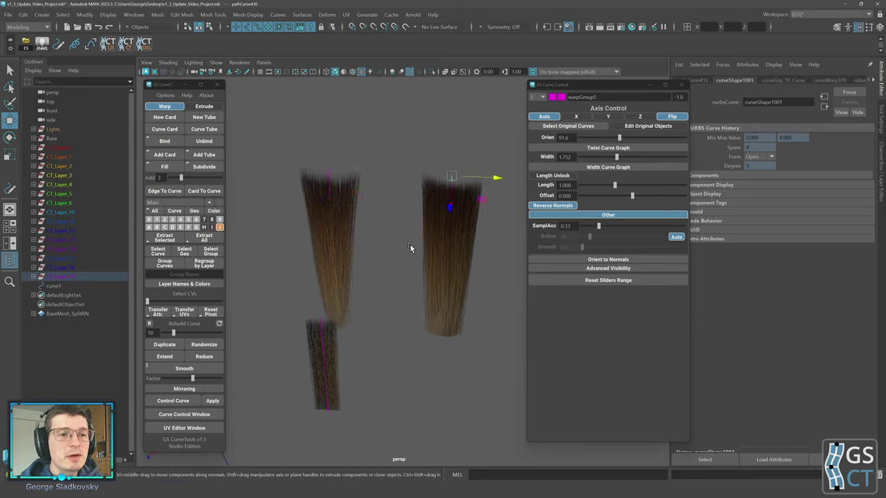
alt+drag(411, 247, 392, 216)
click(336, 242)
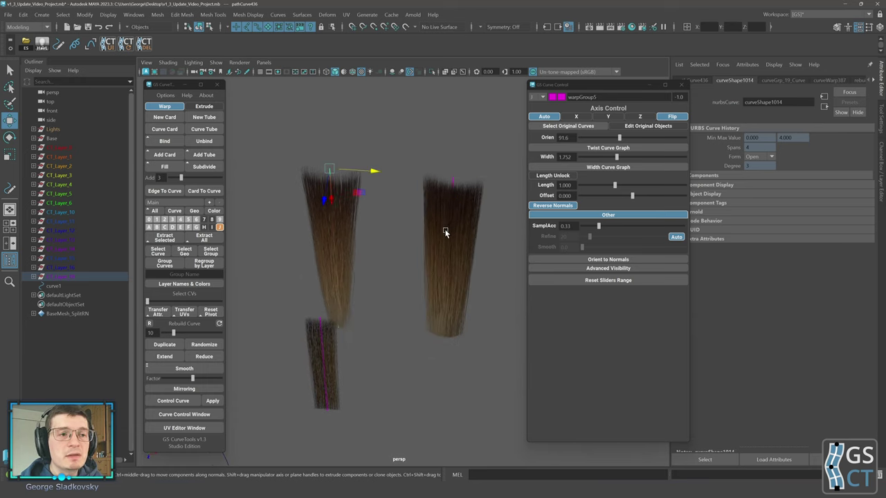
alt+drag(445, 231, 299, 200)
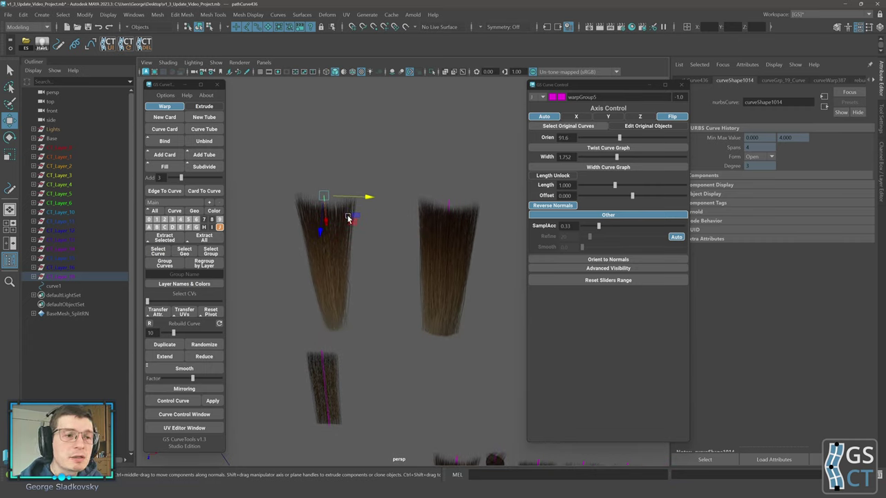
alt+drag(350, 218, 352, 221)
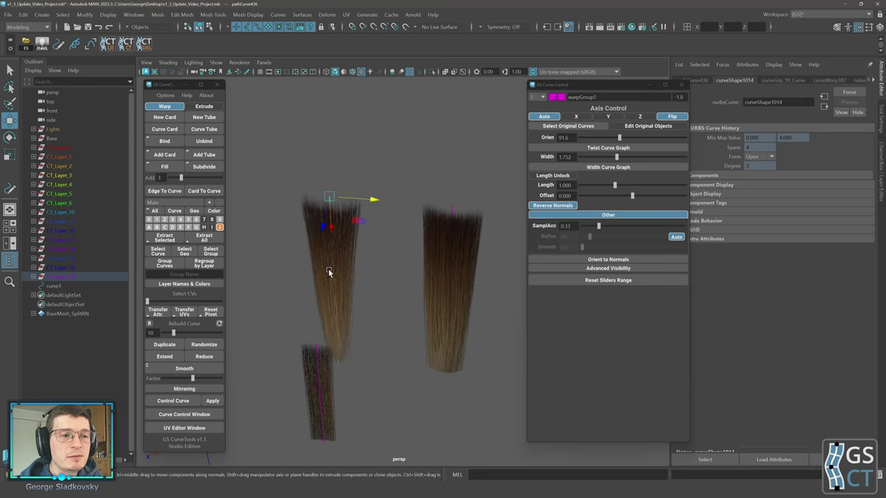
alt+drag(337, 265, 317, 244)
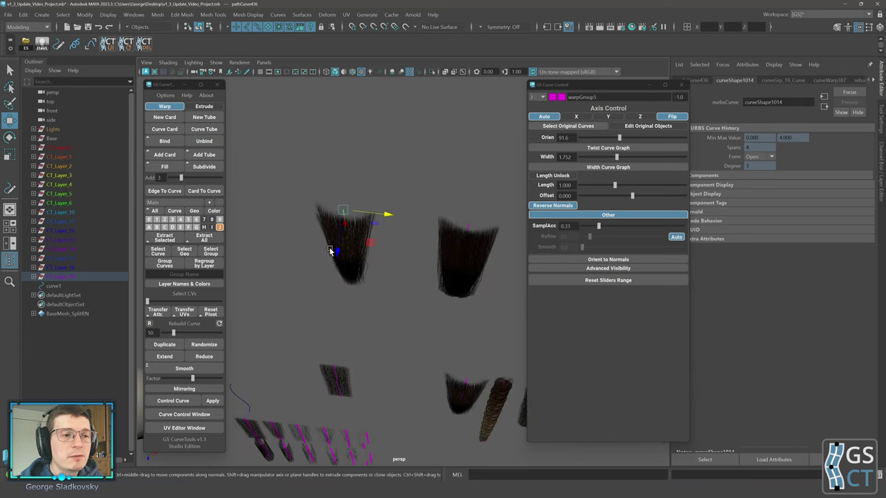
alt+drag(375, 233, 435, 242)
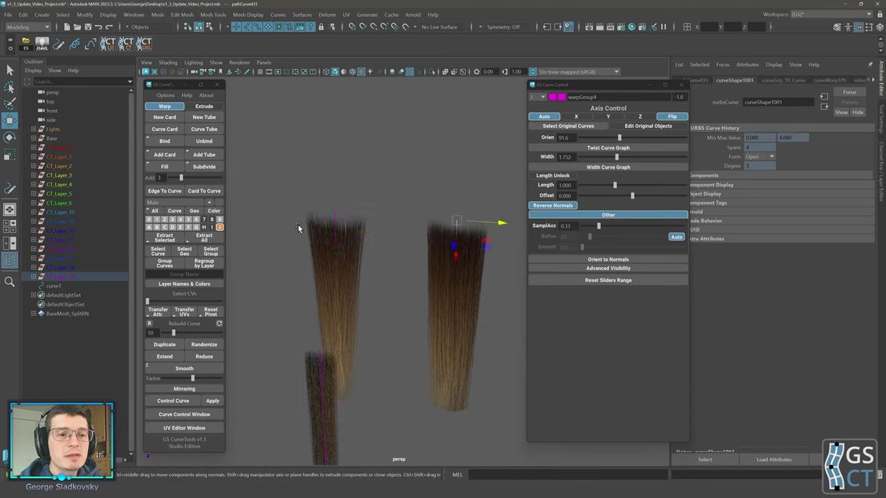
Copy the UVs of the duplicated bound card and paste them onto the original bound card
click(188, 310)
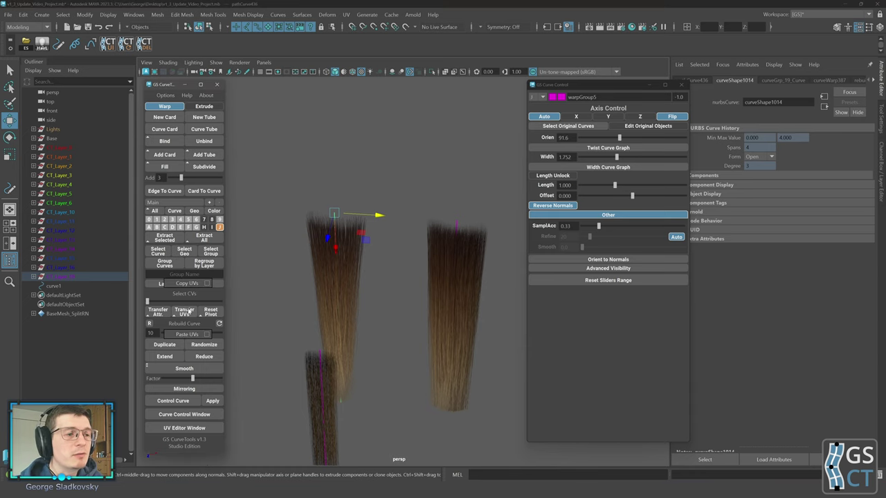
click(451, 226)
alt+drag(451, 225, 309, 205)
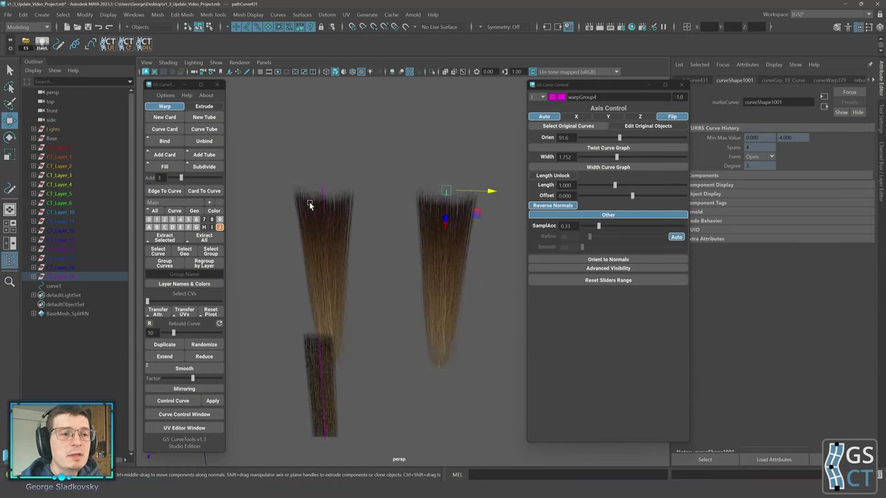
click(405, 199)
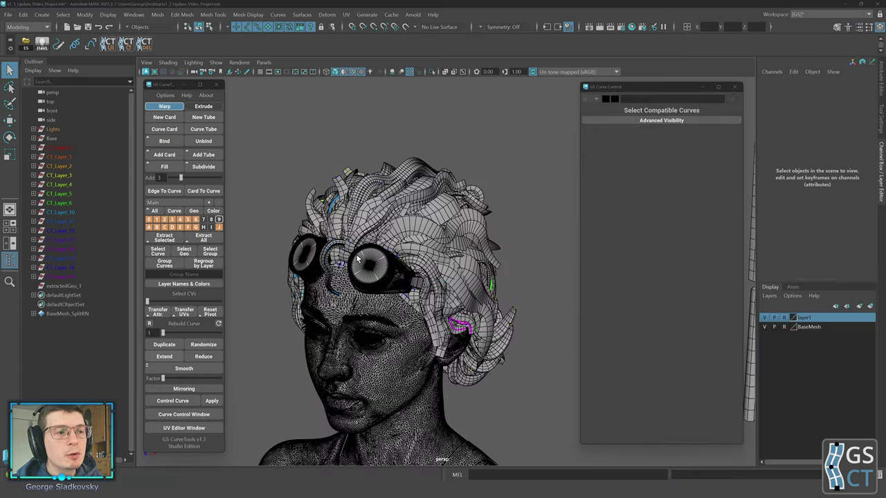
Display the head with textures and without wireframe, and select all of its hair curves
click(344, 71)
click(344, 69)
drag(262, 123, 537, 418)
scroll(411, 209, up, 3)
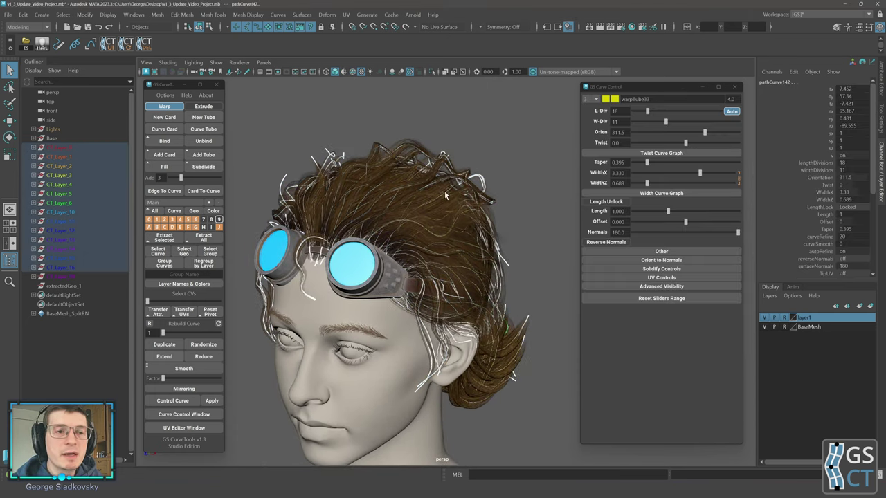
alt+middle_drag(446, 195, 466, 220)
alt+drag(466, 220, 485, 263)
scroll(473, 187, up, 3)
scroll(472, 187, down, 3)
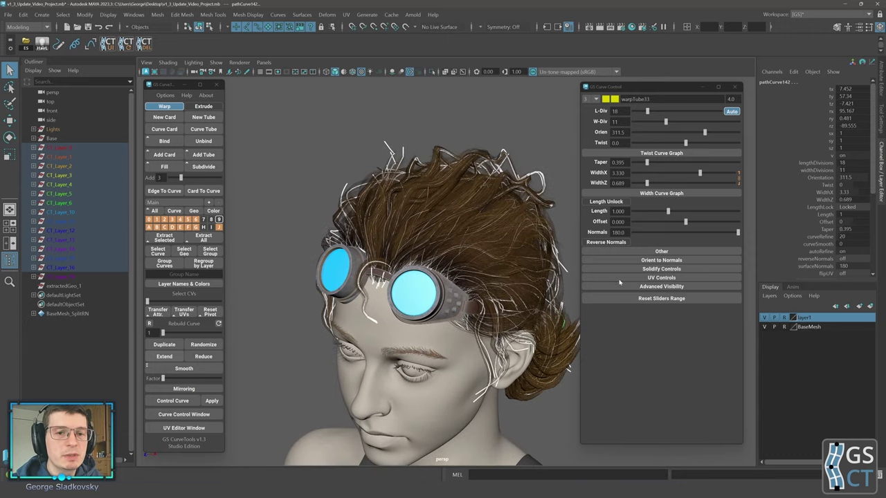
Turn on Curve Highlight in the Advanced Visibility options for the selected hair curves
click(661, 286)
click(695, 300)
alt+drag(412, 177, 403, 220)
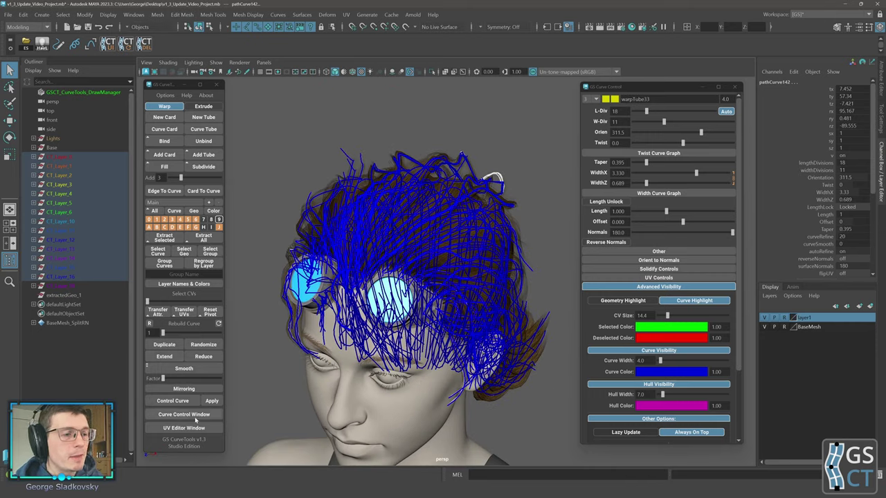
Open the Randomize Curve window, enable Selection randomization, and set its amount to about a quarter of the range
click(205, 344)
drag(173, 87, 173, 51)
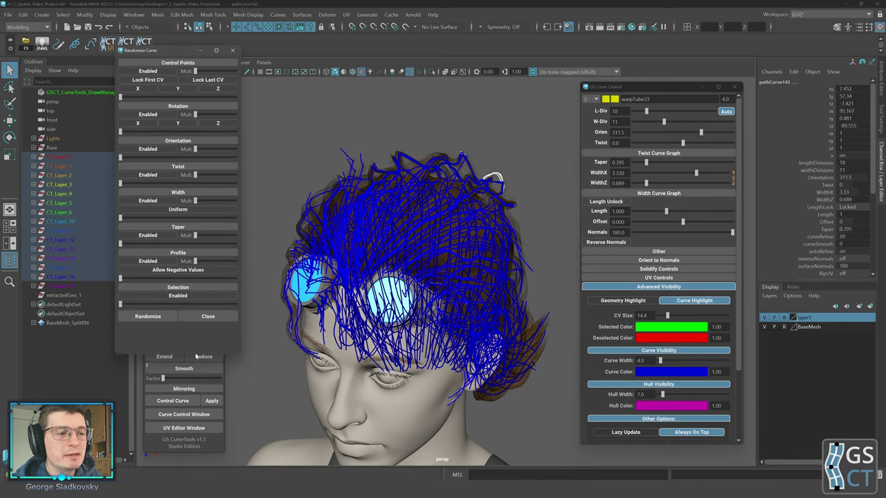
drag(197, 354, 201, 331)
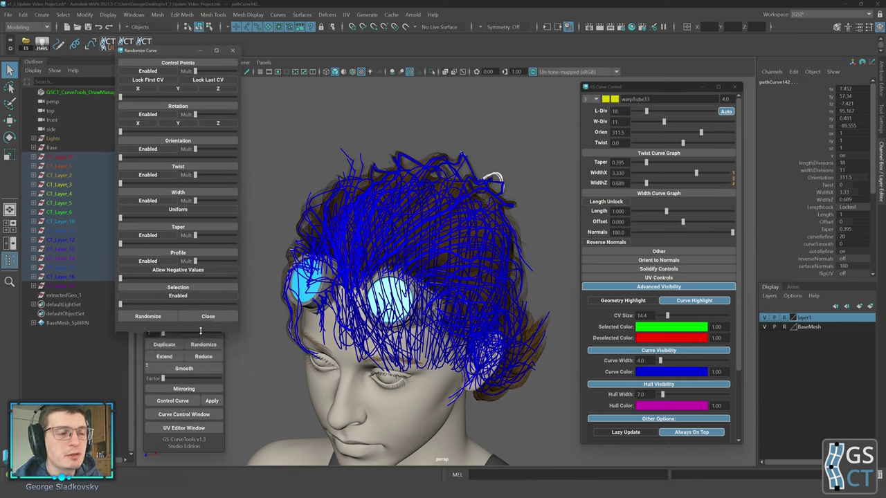
click(173, 296)
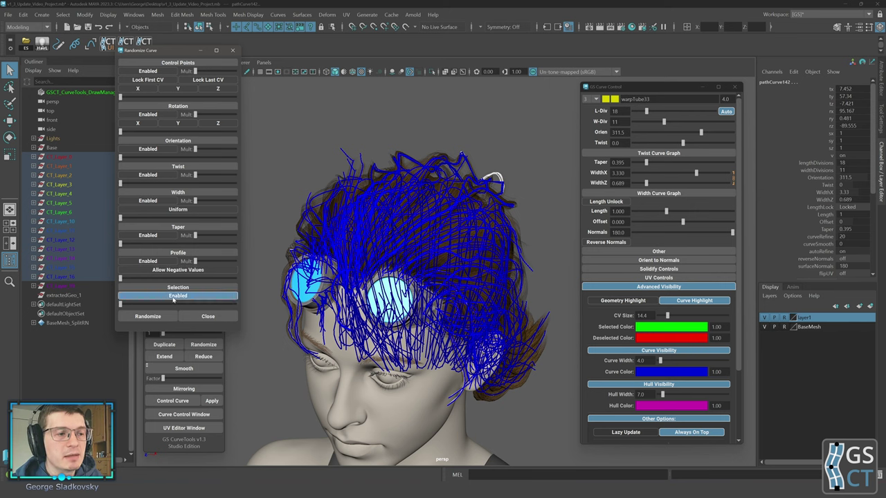
drag(121, 305, 150, 305)
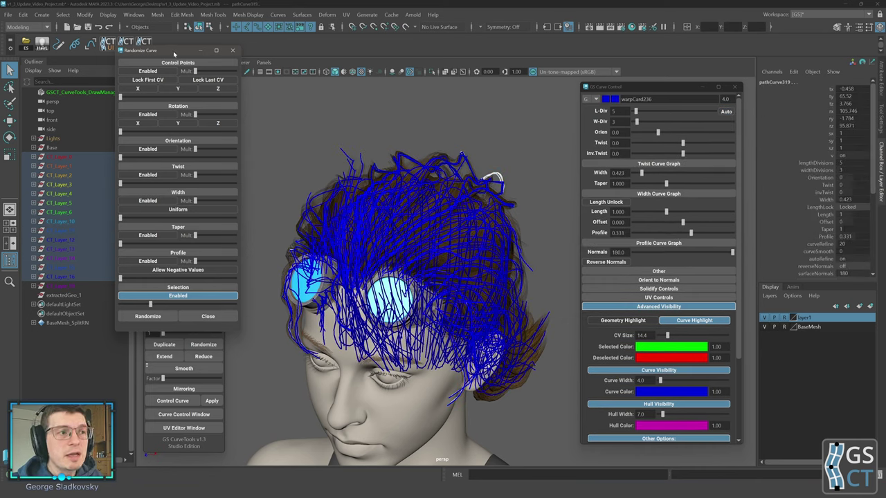
Lower the selection randomization amount to about an eighth of the range and randomize the hair curve selection
drag(174, 53, 175, 59)
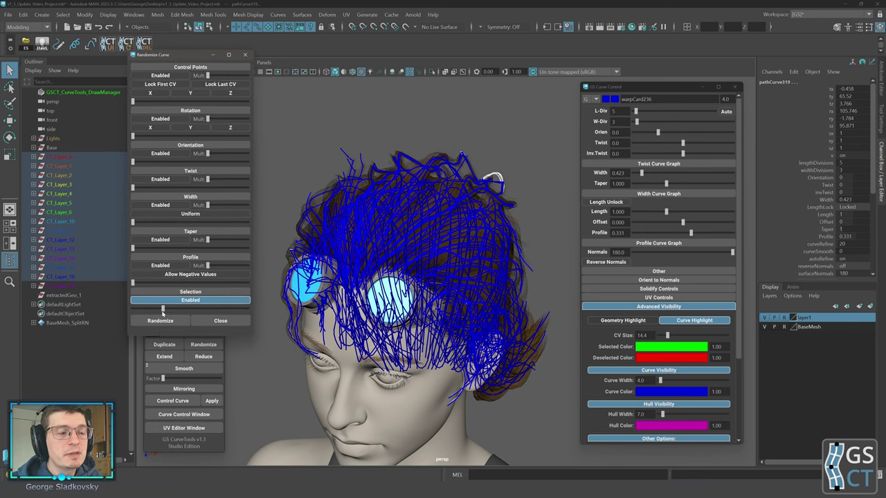
mouse_move(163, 313)
mouse_down()
mouse_move(153, 310)
mouse_move(241, 310)
mouse_move(139, 311)
mouse_move(154, 315)
mouse_up()
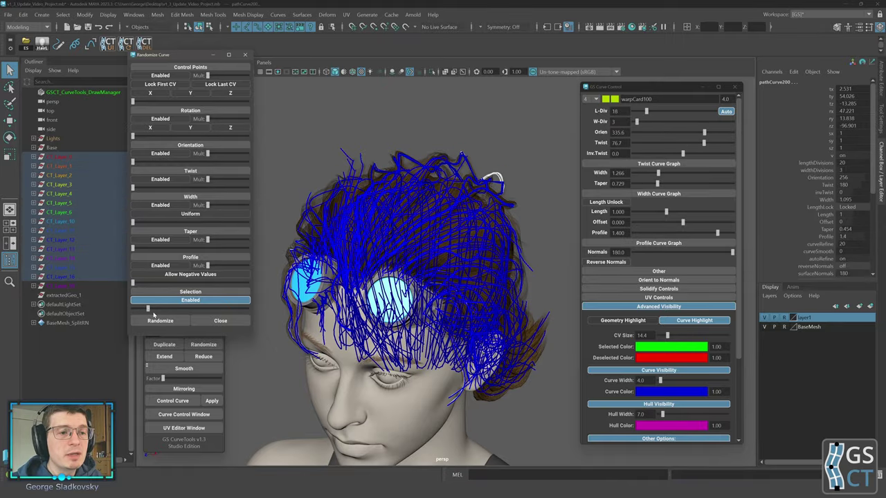
click(160, 321)
alt+drag(443, 297, 324, 283)
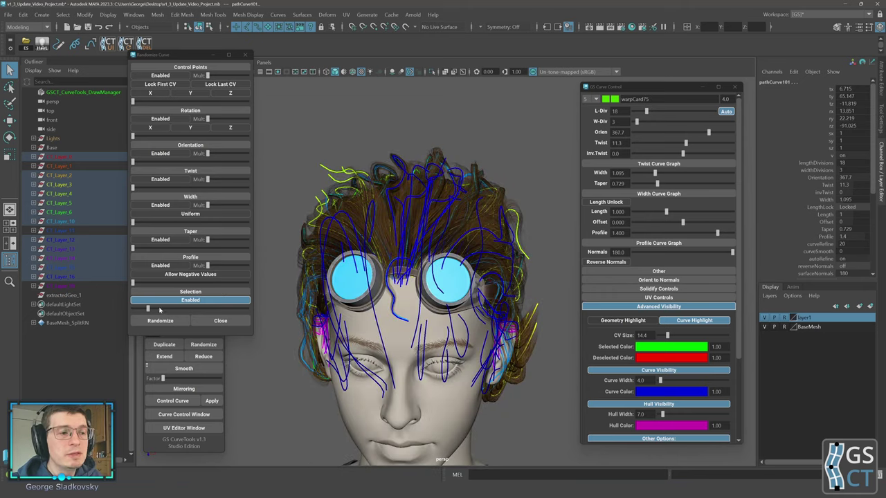
Try the selection randomization amount at about half the range, reselect all the hair curves, and lower the amount to about 15 percent
drag(147, 309, 195, 311)
scroll(328, 153, down, 5)
drag(328, 149, 533, 380)
scroll(534, 380, up, 4)
alt+drag(401, 290, 257, 313)
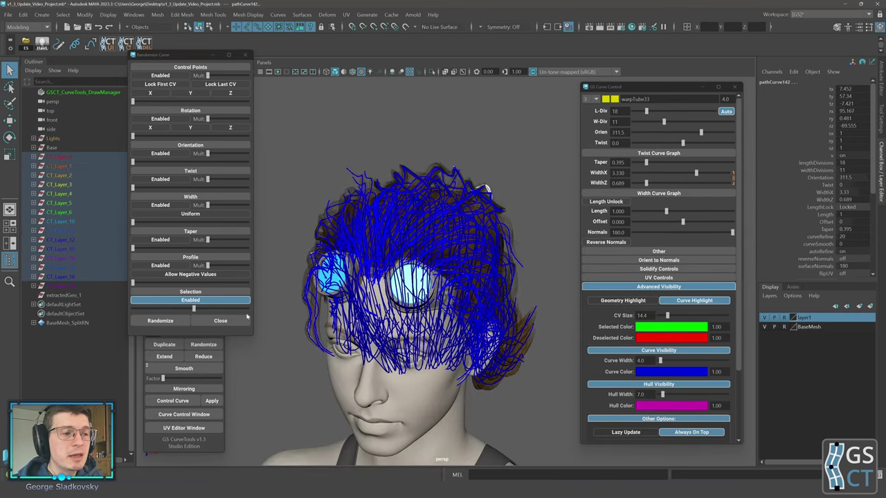
drag(193, 310, 150, 310)
mouse_move(443, 325)
alt+mouse_down()
mouse_move(450, 326)
mouse_move(449, 310)
alt+mouse_up()
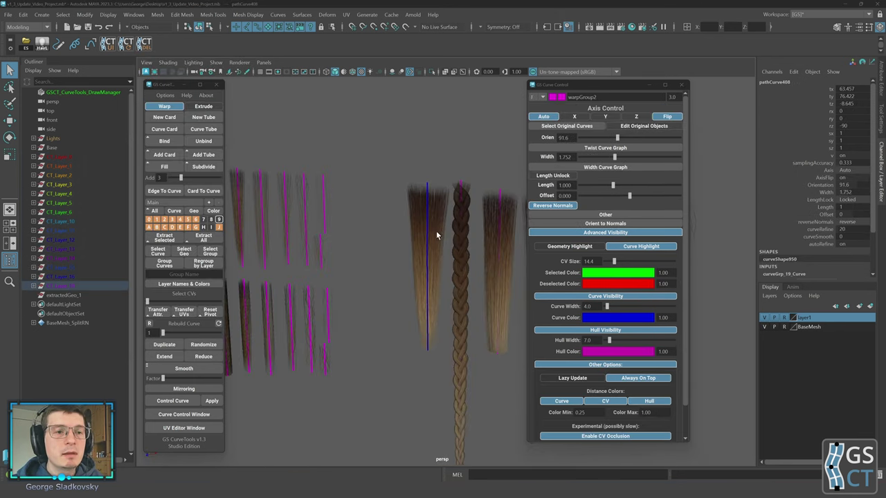
Duplicate the bound hair card left of the braid and move the copy above the other cards
scroll(410, 175, up, 2)
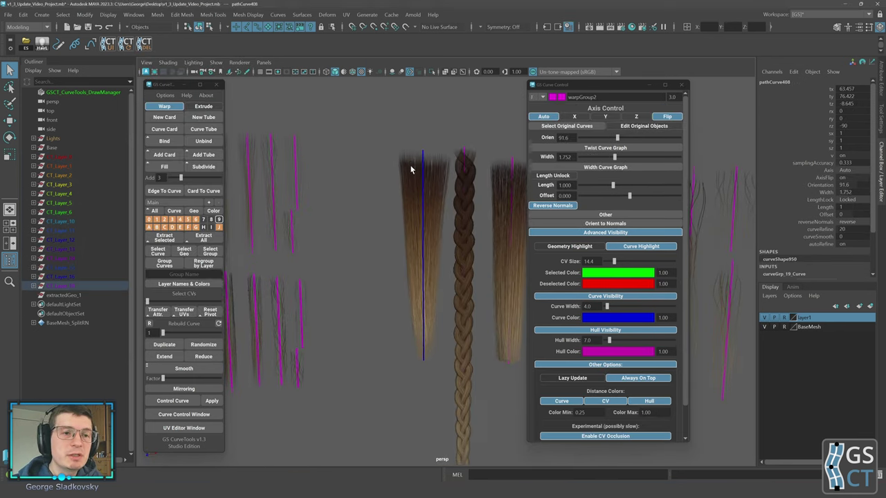
alt+middle_drag(410, 167, 408, 179)
scroll(435, 208, up, 3)
scroll(433, 203, down, 3)
mouse_move(432, 203)
alt+mouse_down()
mouse_move(411, 176)
mouse_move(422, 191)
alt+mouse_up()
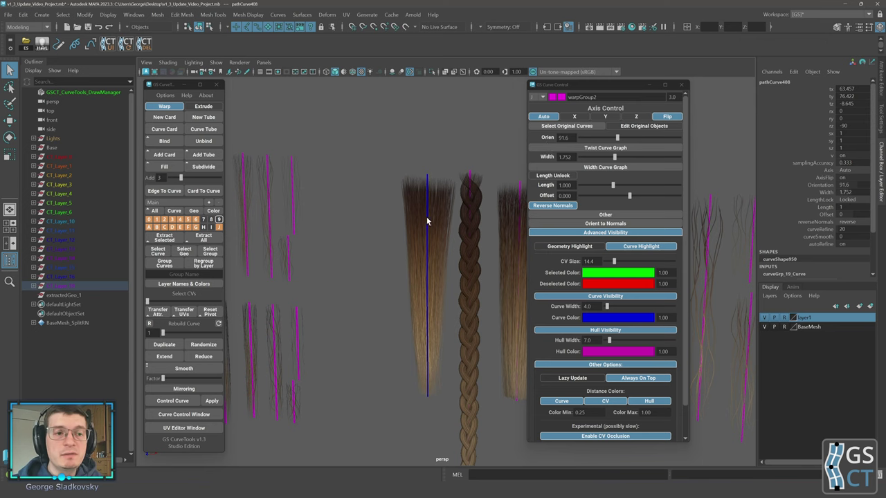
alt+drag(425, 208, 363, 89)
key(w)
drag(344, 197, 333, 62)
alt+middle_drag(366, 139, 438, 265)
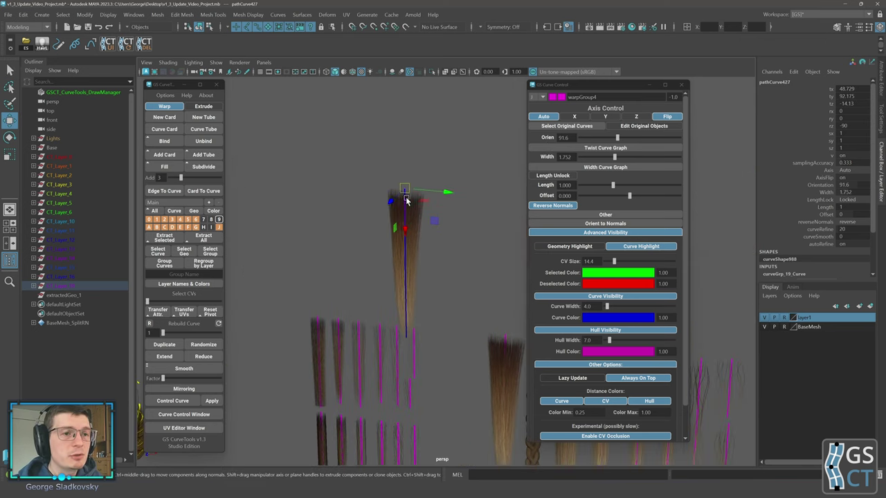
drag(406, 189, 374, 138)
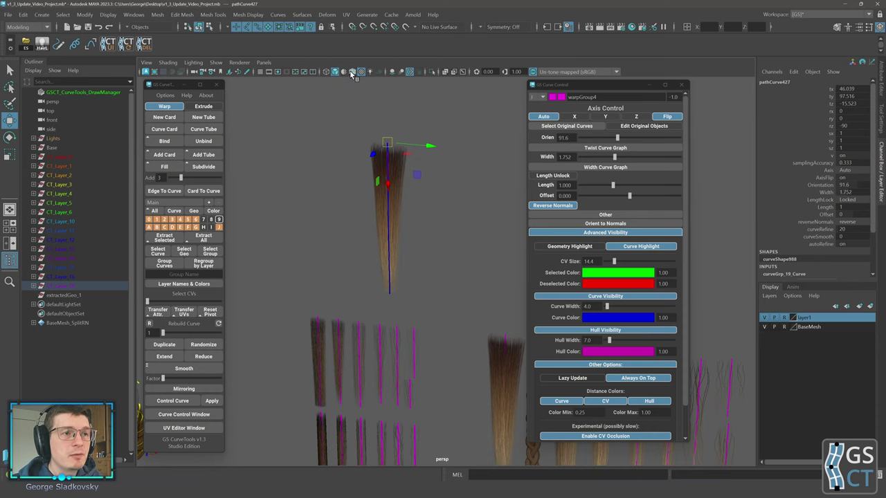
Move the duplicated bound card farther up into empty space and display it textured with its wireframe overlaid
key(5)
alt+middle_drag(415, 136, 432, 177)
scroll(432, 177, up, 3)
mouse_move(376, 150)
alt+mouse_down()
mouse_move(375, 203)
mouse_move(404, 173)
mouse_move(387, 170)
mouse_move(413, 140)
alt+mouse_up()
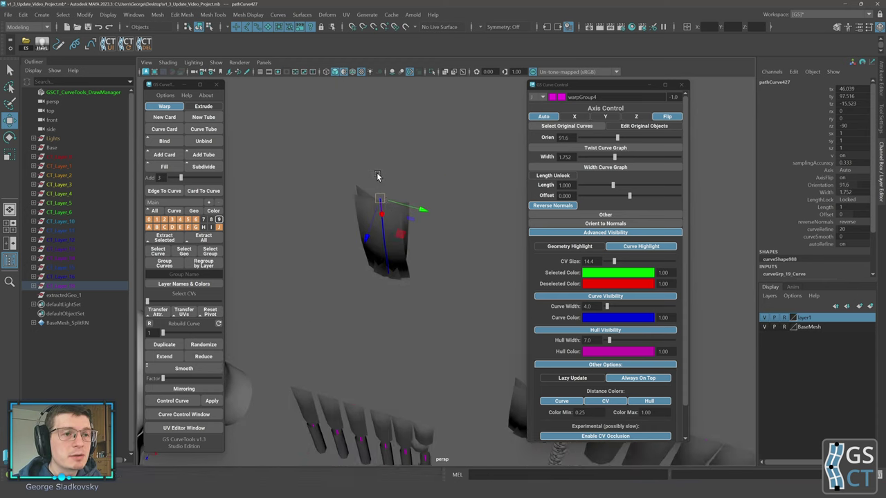
alt+middle_drag(413, 140, 449, 213)
scroll(448, 214, up, 3)
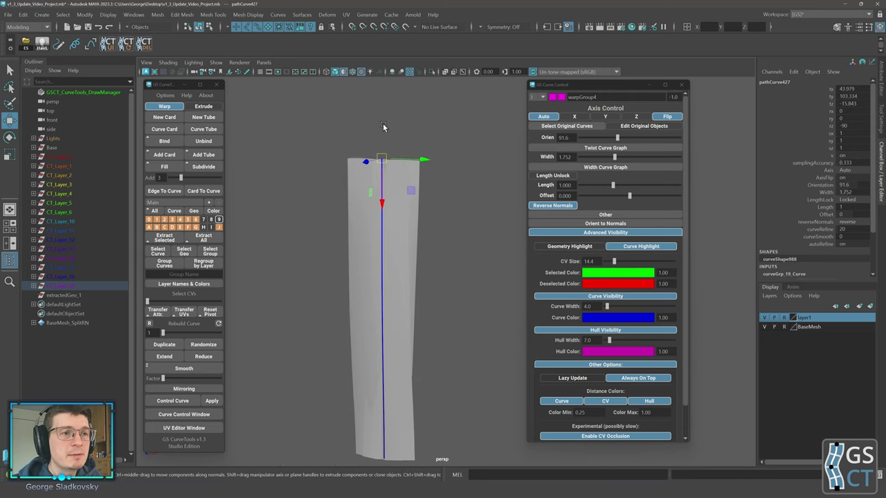
click(351, 75)
alt+middle_drag(423, 155, 438, 130)
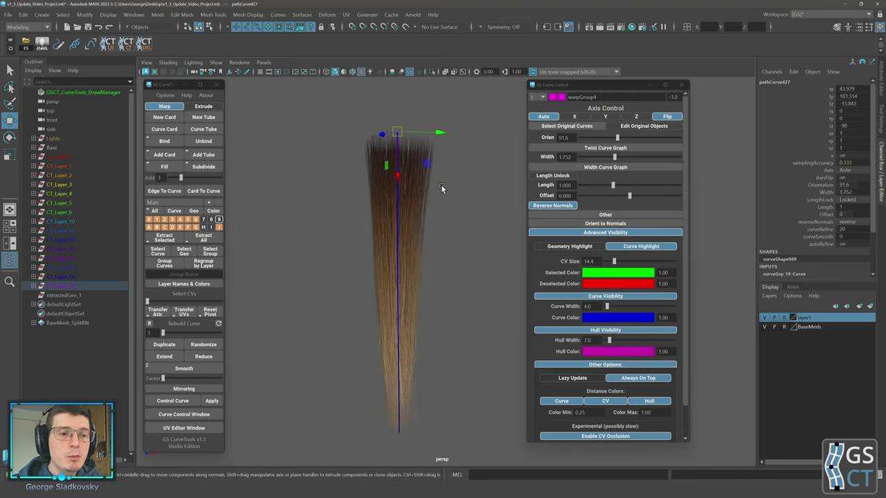
alt+middle_drag(440, 187, 440, 172)
click(352, 72)
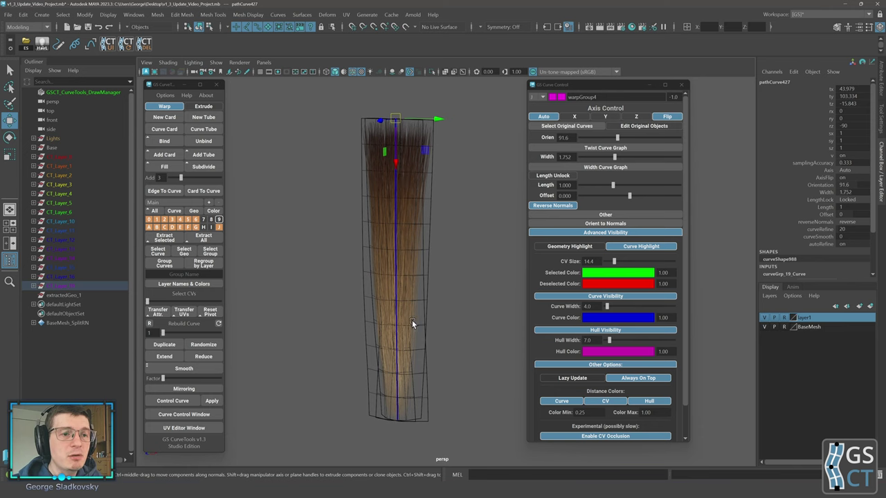
alt+drag(412, 324, 408, 225)
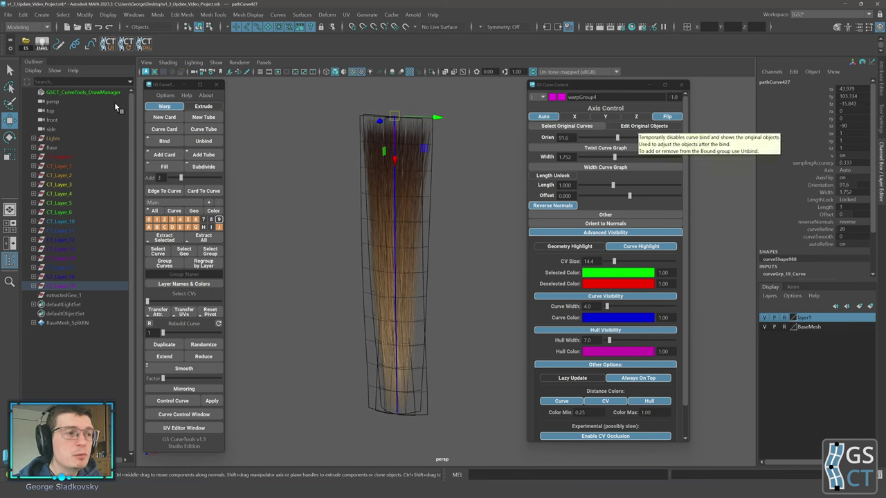
Select pathCurve428 in Main13 under warpGroup4 in the Outliner and try higher length divisions before bringing them back down to 13
click(34, 286)
scroll(119, 265, down, 5)
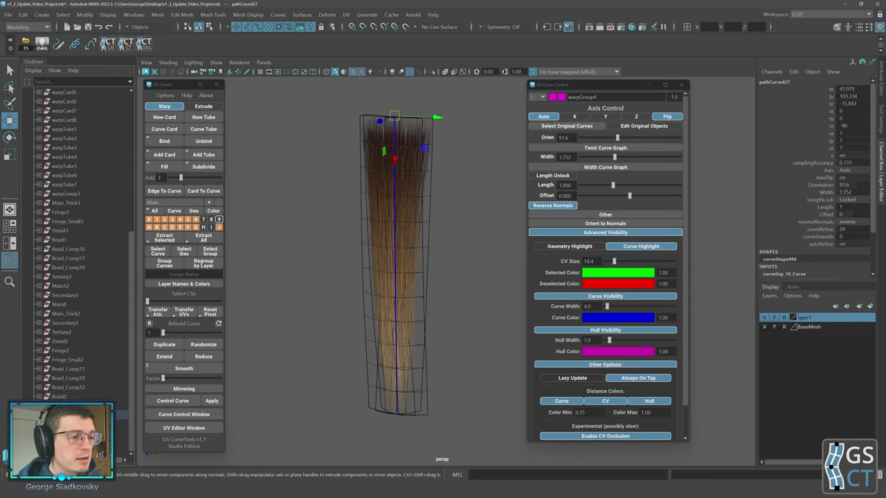
scroll(41, 397, down, 2)
scroll(72, 369, down, 2)
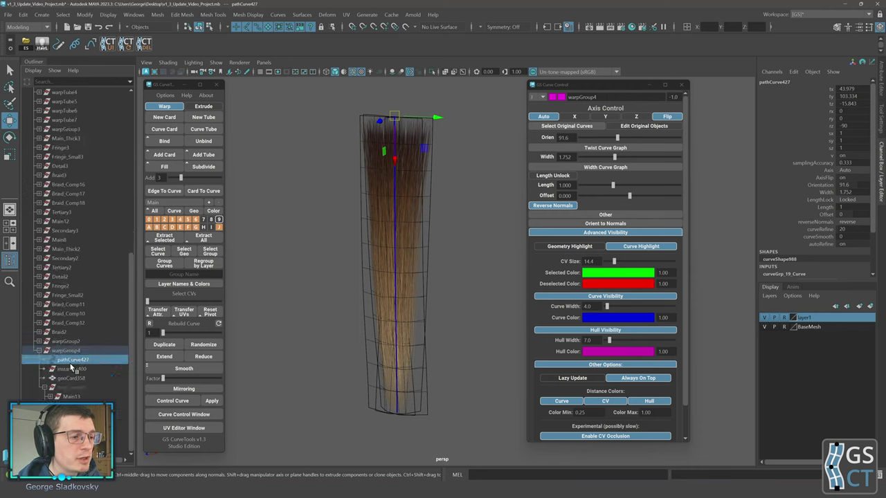
scroll(87, 396, down, 2)
click(83, 378)
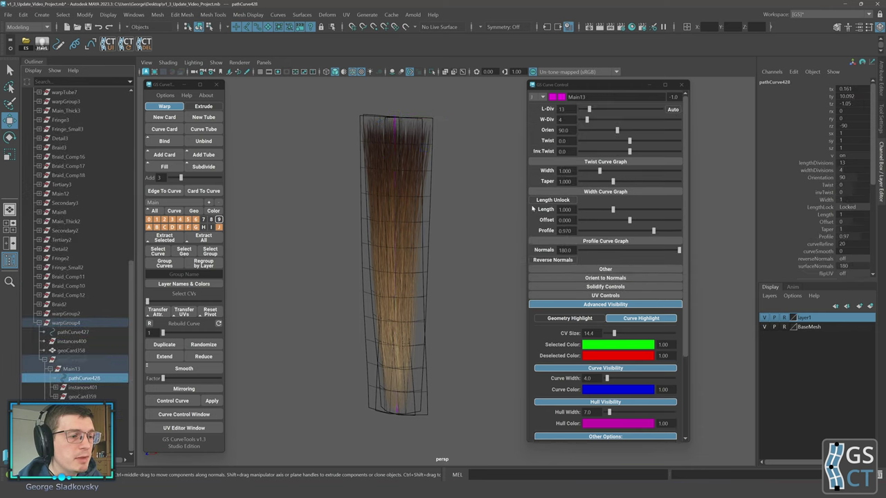
click(602, 109)
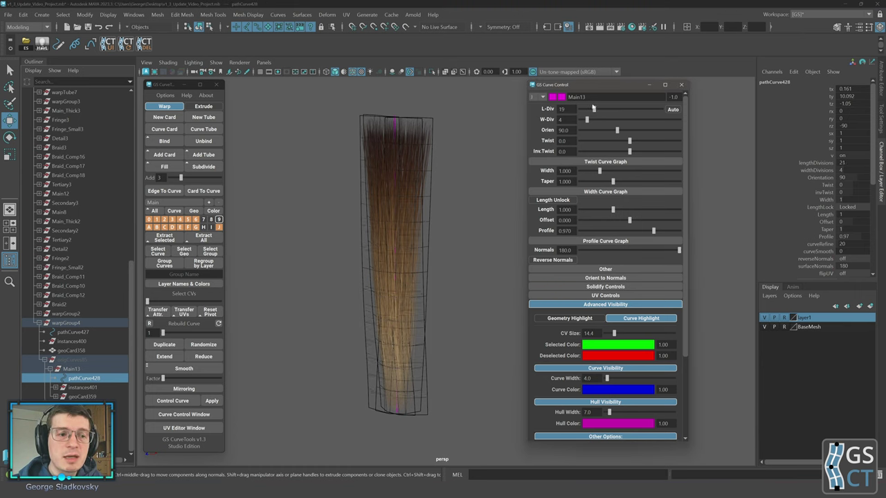
drag(594, 109, 589, 109)
Select the bound card's original curves directly from the group, set their length divisions to 17, and twist them to -4.2
click(434, 206)
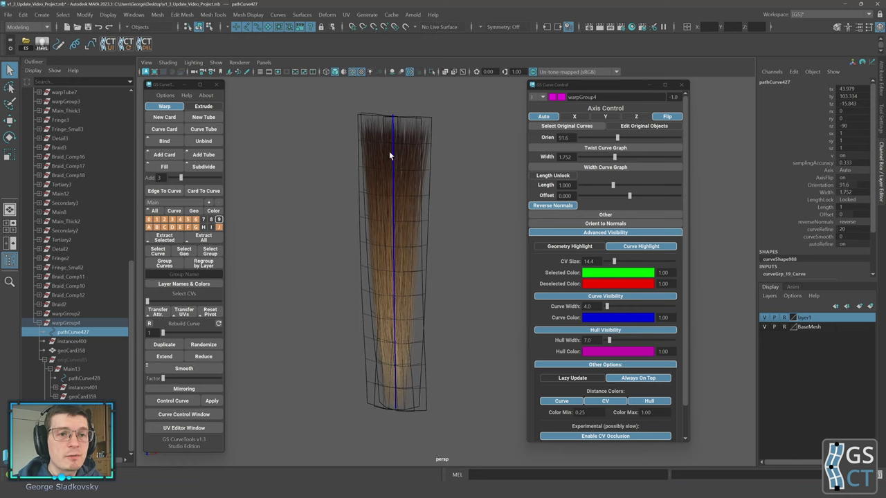
click(566, 126)
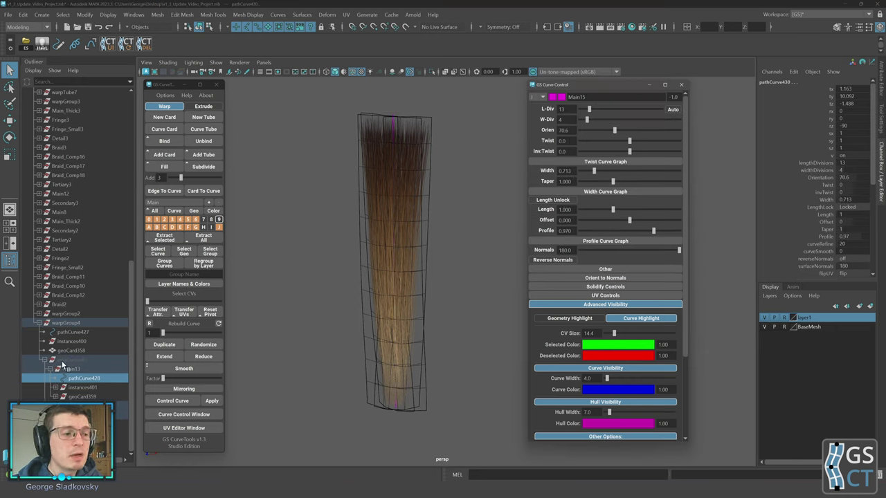
drag(589, 111, 592, 112)
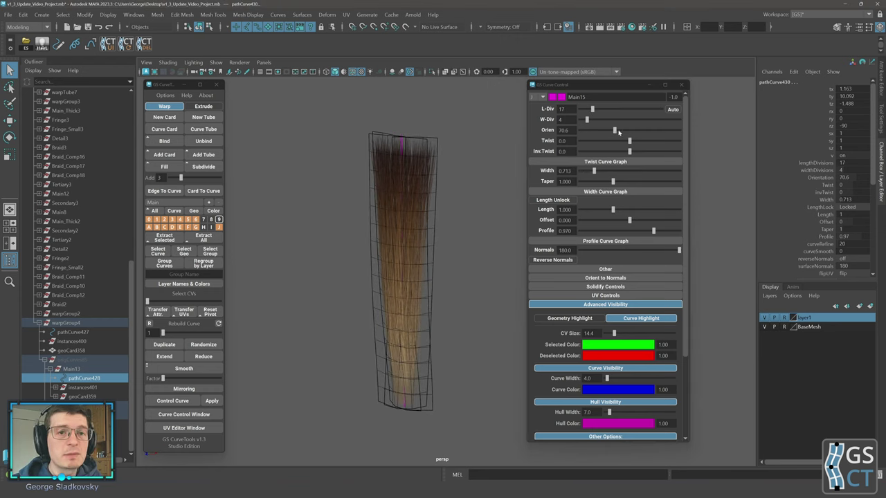
mouse_move(630, 142)
mouse_down()
mouse_move(622, 144)
mouse_move(629, 140)
mouse_move(620, 132)
mouse_up()
mouse_move(449, 148)
alt+mouse_down()
mouse_move(446, 174)
mouse_move(444, 153)
alt+mouse_up()
key(ctrl+z)
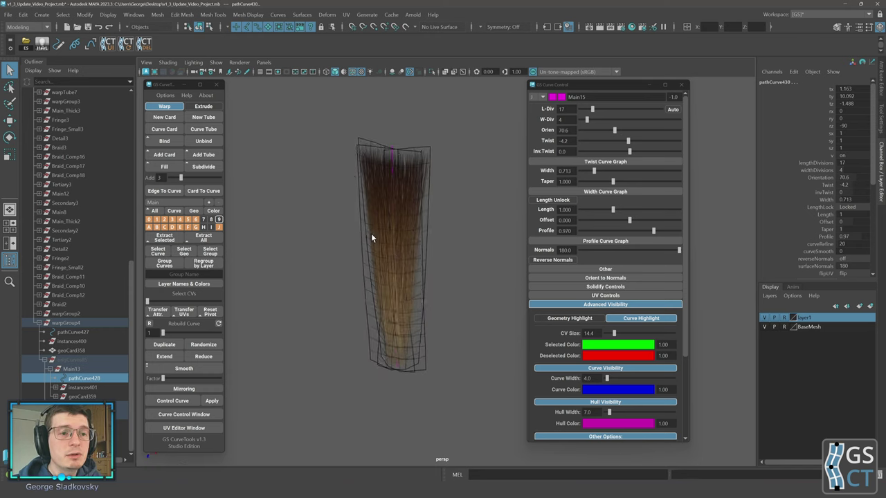
Adjust the bound card's orientation slightly, select its original curves again, and lower their length divisions
click(369, 189)
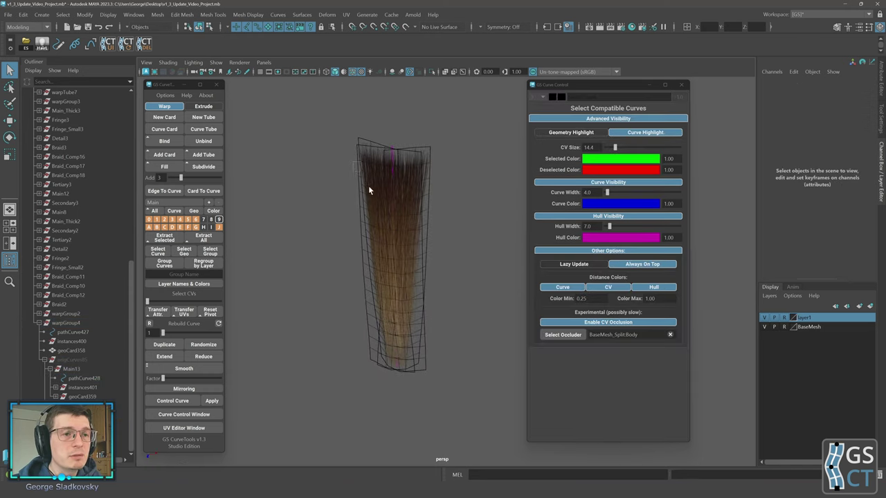
click(416, 272)
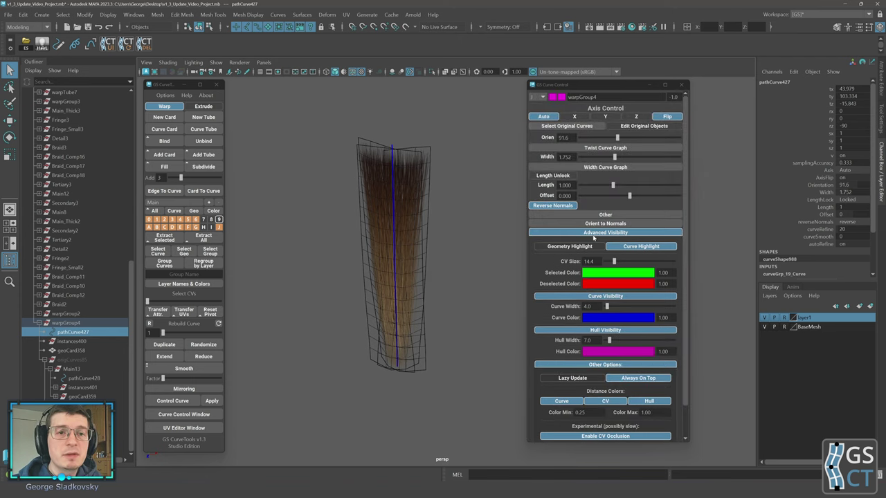
click(594, 234)
mouse_move(620, 138)
mouse_down()
mouse_move(606, 138)
mouse_move(615, 138)
mouse_up()
click(565, 128)
alt+drag(495, 153, 496, 173)
drag(592, 110, 589, 110)
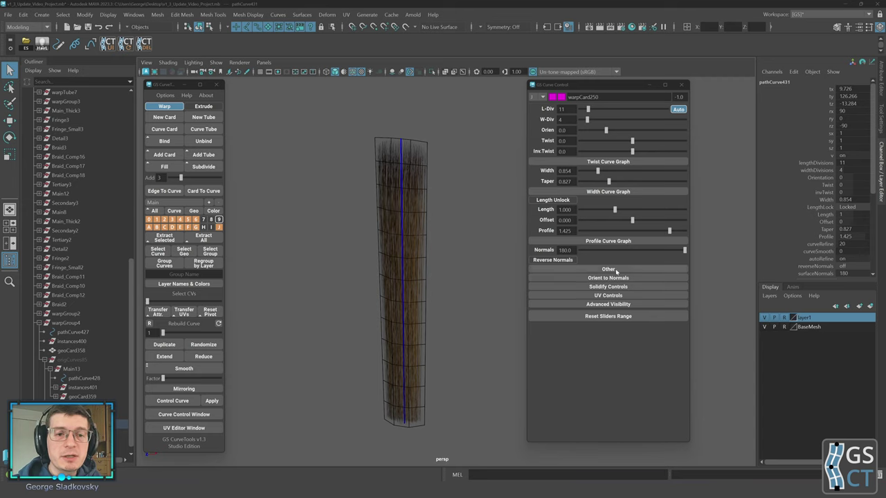
Show the Other options of warpCard250, switch Auto refine off, reset the slider ranges, and switch Auto refine back on
click(609, 269)
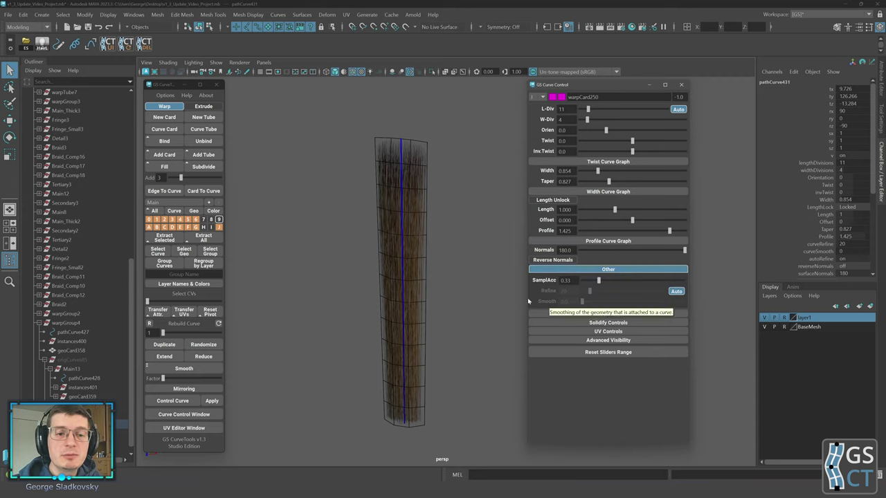
alt+drag(451, 294, 445, 275)
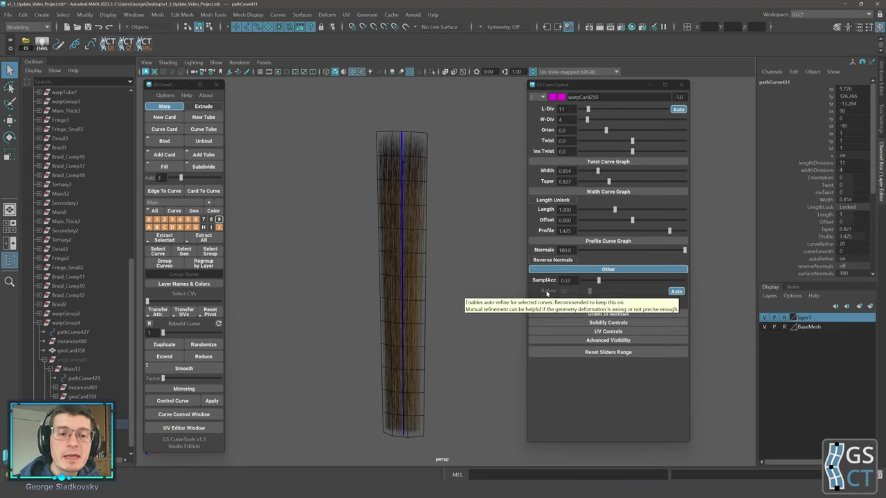
alt+drag(384, 264, 380, 264)
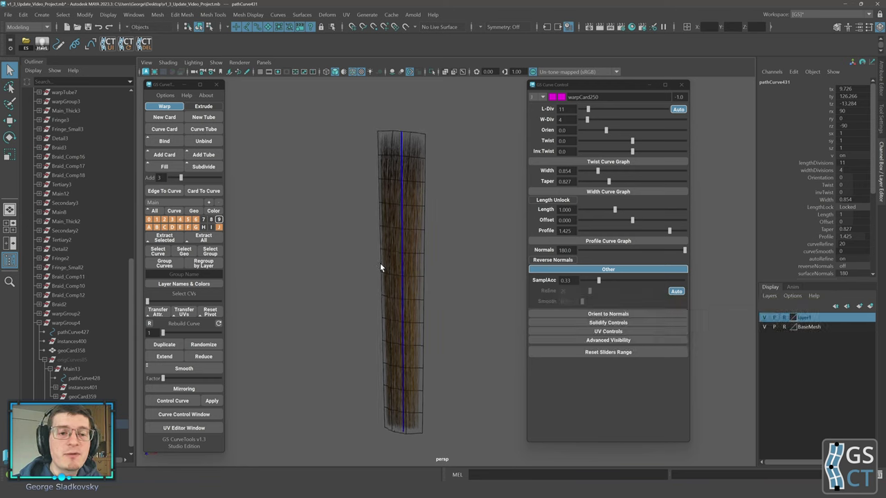
alt+middle_drag(418, 260, 416, 237)
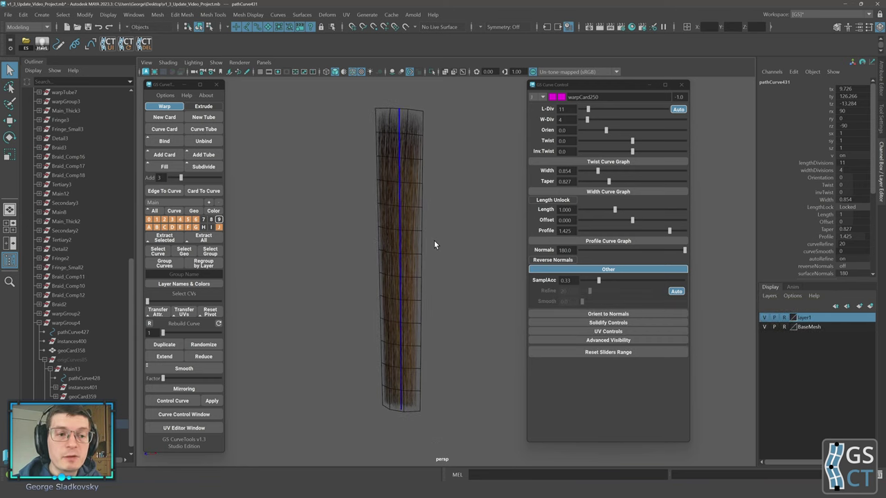
click(676, 291)
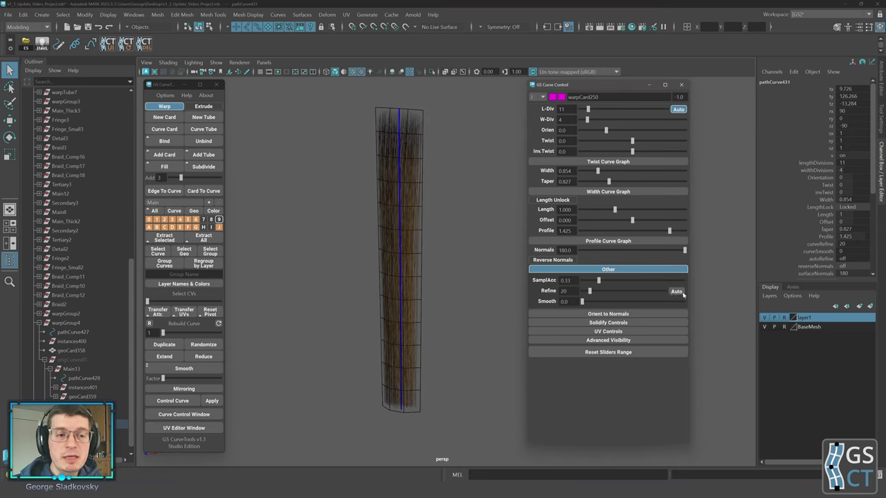
click(621, 353)
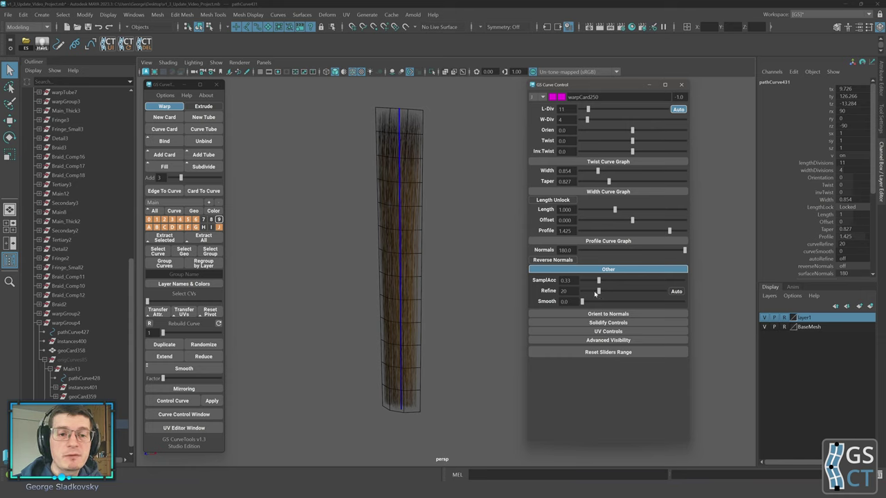
click(677, 292)
Delete the two middle control vertices of the card's curve and move its second vertex sideways to bend the card
alt+drag(420, 249, 420, 250)
scroll(420, 250, down, 4)
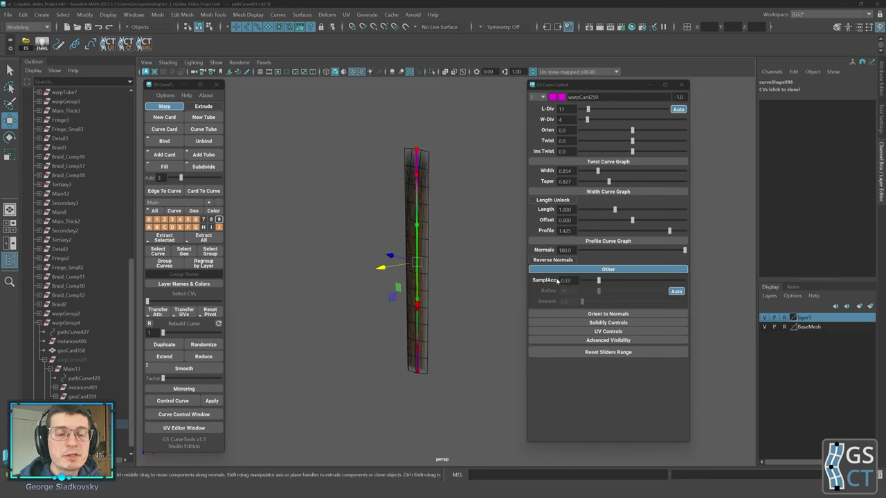
scroll(454, 256, up, 3)
alt+drag(454, 256, 442, 232)
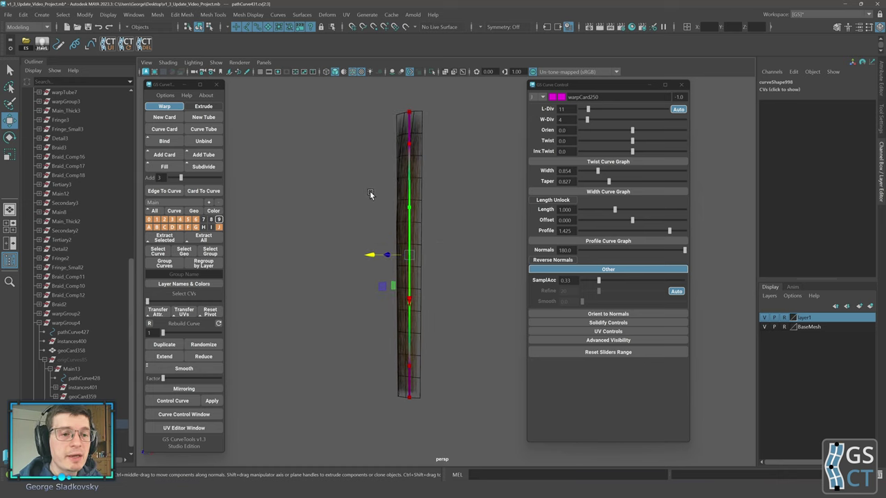
drag(369, 195, 457, 321)
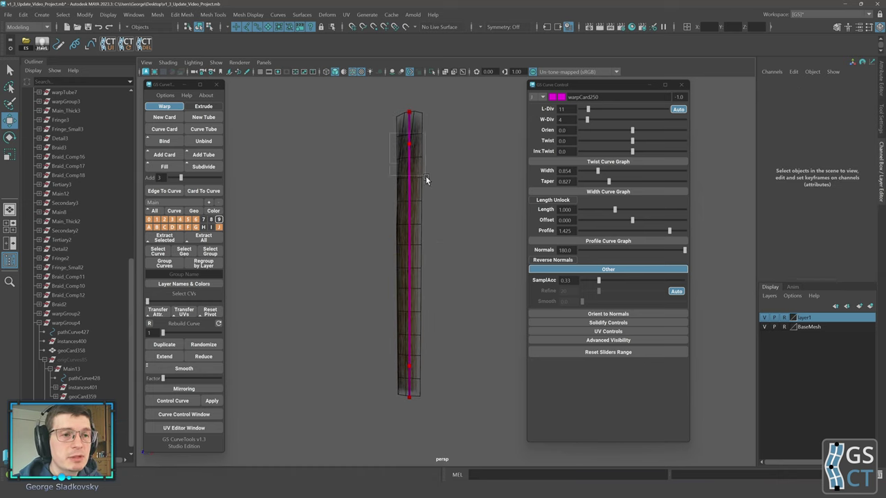
drag(426, 179, 426, 180)
alt+drag(426, 180, 331, 230)
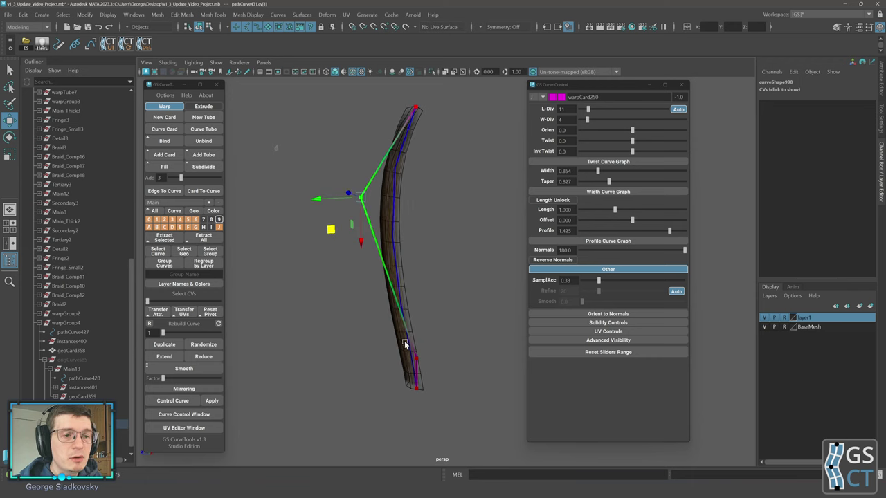
Move the card curve's third control vertex sideways to deepen the bend, then shift both middle vertices slightly outward together
click(405, 344)
drag(407, 349, 332, 308)
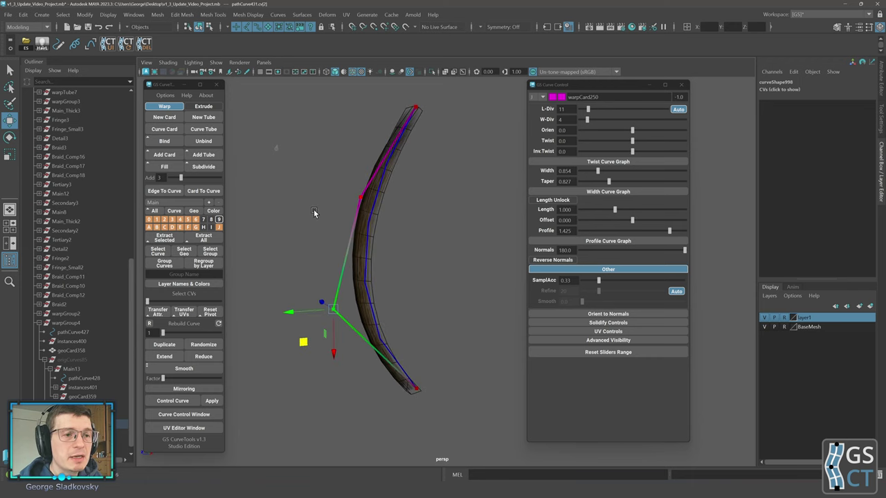
alt+drag(314, 213, 313, 185)
drag(312, 184, 372, 318)
drag(317, 255, 306, 256)
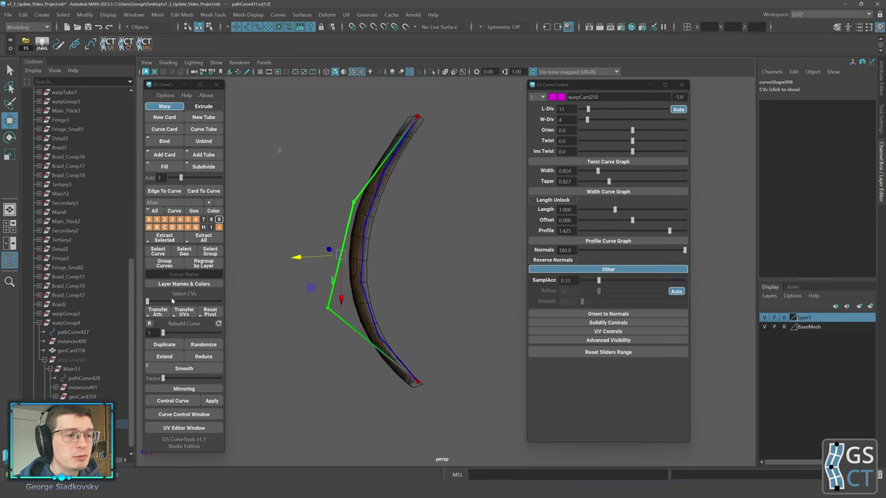
Pull the curve's second and third control vertices to opposite sides for an S-shaped card, and set its length divisions to 94
drag(164, 333, 163, 333)
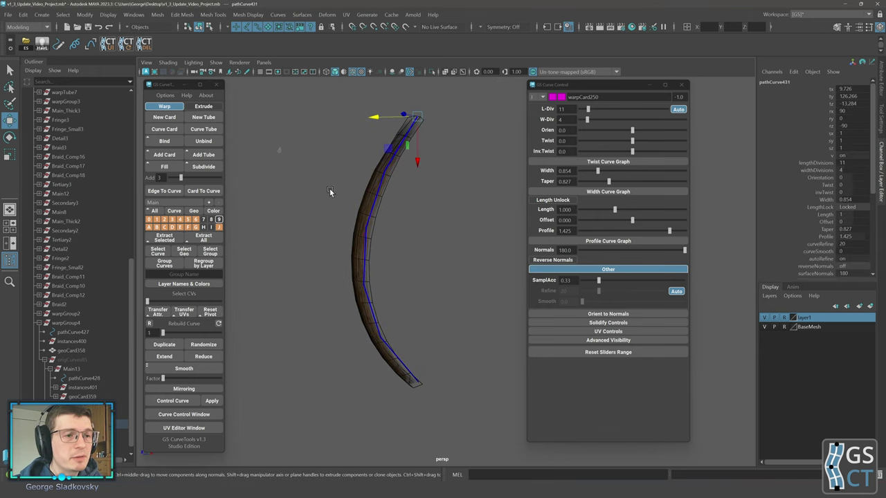
key(F9)
drag(332, 195, 372, 227)
alt+drag(374, 227, 236, 211)
click(365, 319)
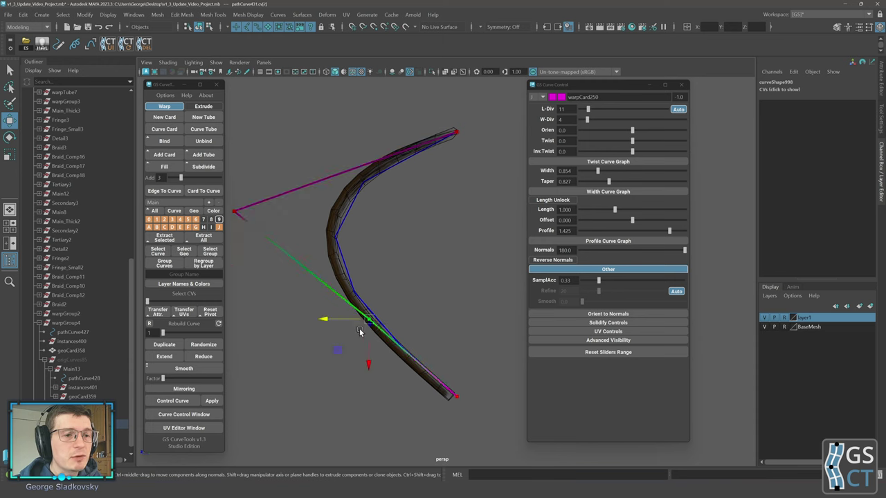
middle_drag(337, 352, 434, 262)
drag(589, 110, 660, 111)
Reposition the second and third control vertices of the S-shaped card's curve, then set length divisions to 36 and profile to 0
alt+drag(414, 181, 445, 218)
alt+right_drag(444, 219, 450, 211)
right_drag(440, 193, 456, 183)
click(455, 189)
mouse_move(455, 189)
alt+mouse_down()
mouse_move(472, 194)
mouse_move(466, 199)
alt+mouse_up()
drag(370, 187, 418, 245)
scroll(376, 241, down, 5)
right_drag(418, 245, 346, 241)
alt+middle_drag(358, 237, 346, 232)
alt+drag(346, 235, 304, 240)
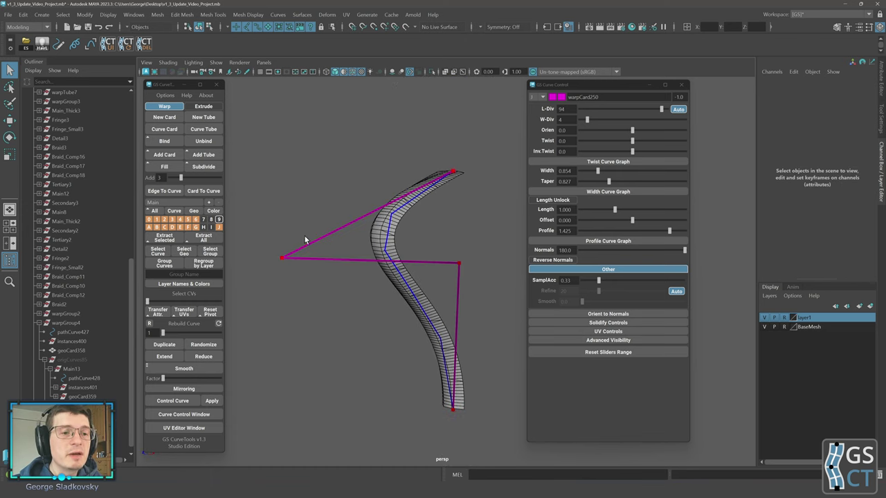
drag(313, 296, 315, 297)
key(w)
middle_drag(305, 261, 320, 241)
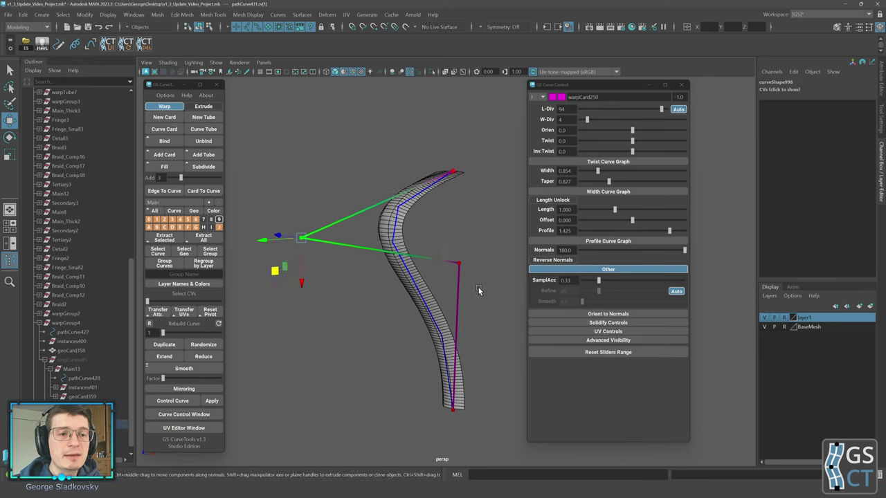
drag(478, 287, 444, 248)
drag(462, 265, 419, 277)
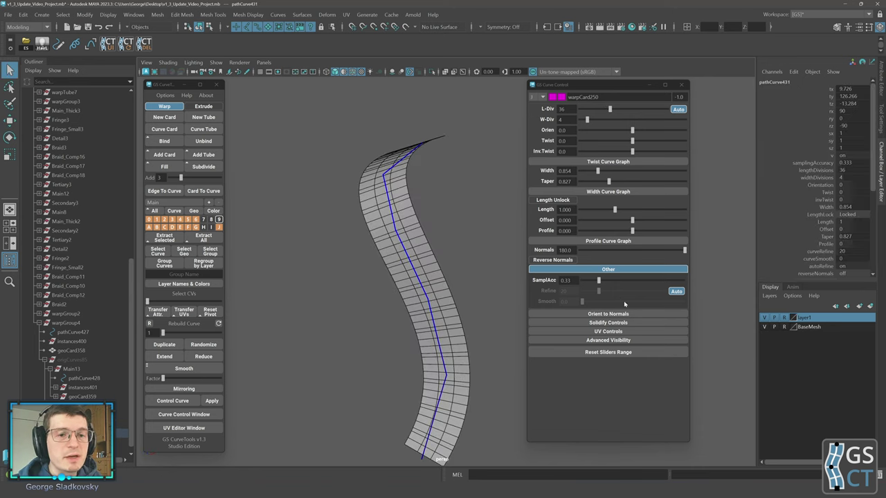
Set the card's sampling accuracy to 0.33 and compare its mesh with Auto refine switched off and back on
alt+middle_drag(432, 242, 423, 244)
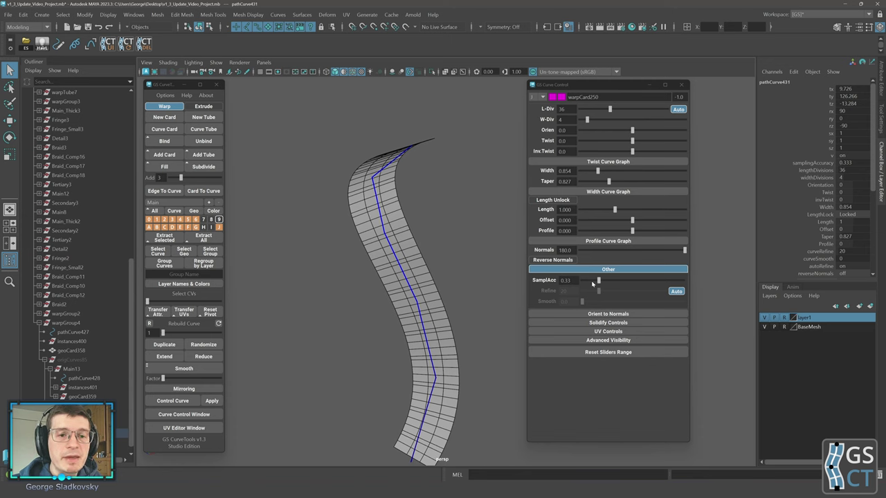
mouse_move(599, 280)
mouse_down()
mouse_move(625, 281)
mouse_move(599, 282)
mouse_move(623, 293)
mouse_move(589, 293)
mouse_move(600, 293)
mouse_up()
click(681, 292)
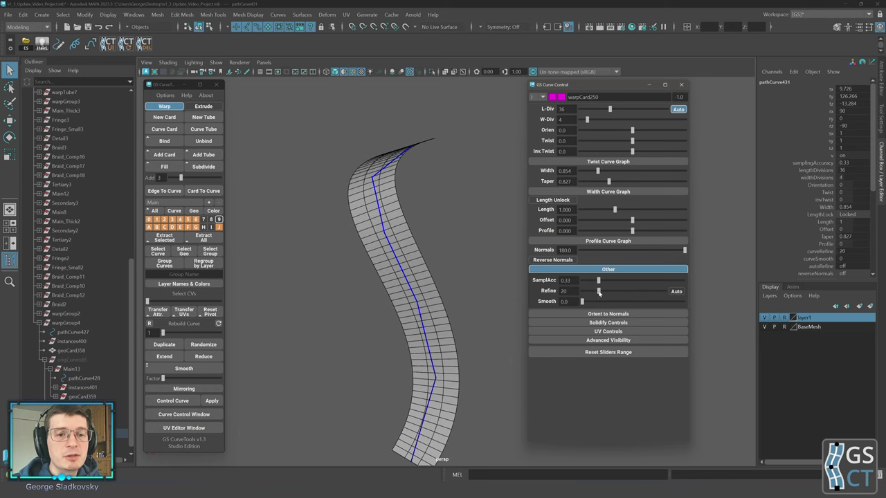
click(678, 292)
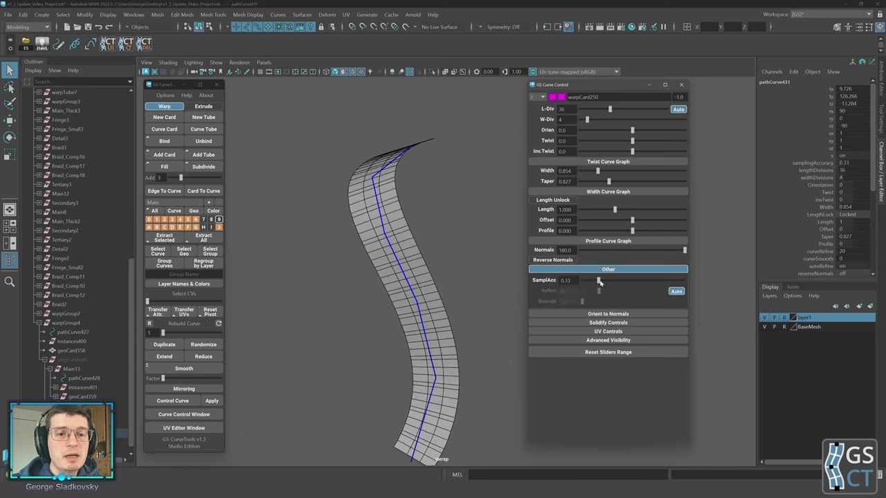
alt+drag(461, 238, 457, 249)
drag(599, 281, 600, 281)
alt+drag(416, 220, 420, 219)
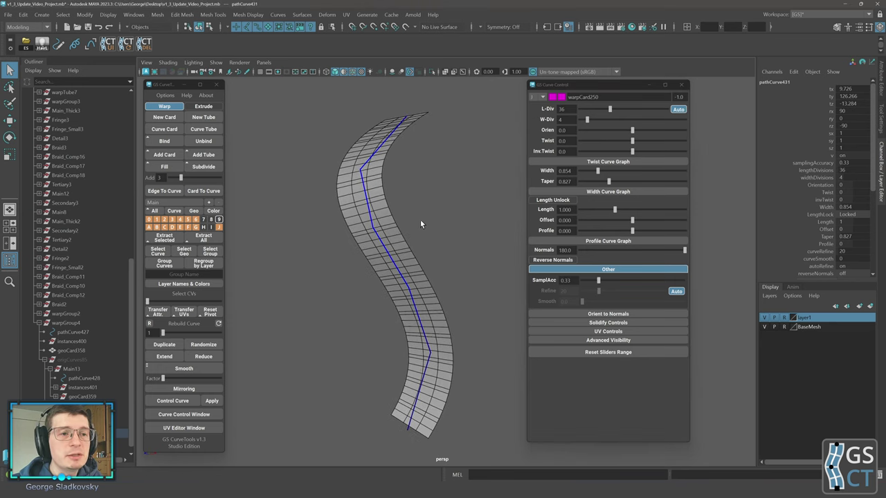
Rebuild the card's curve with a rebuild value of 5
right_drag(420, 219, 461, 190)
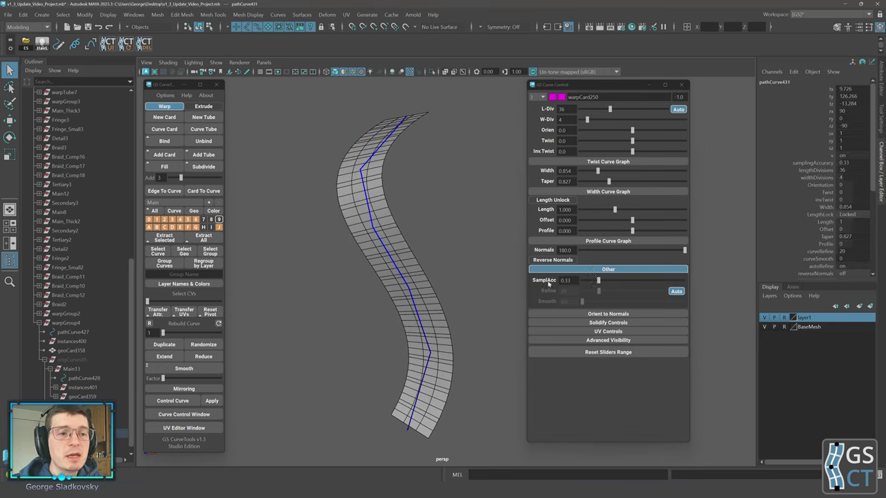
scroll(412, 241, down, 3)
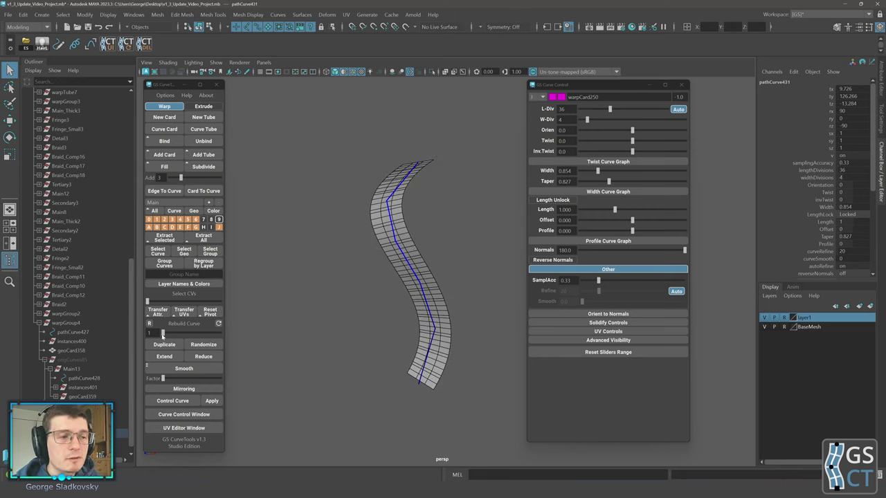
drag(163, 334, 166, 335)
click(370, 293)
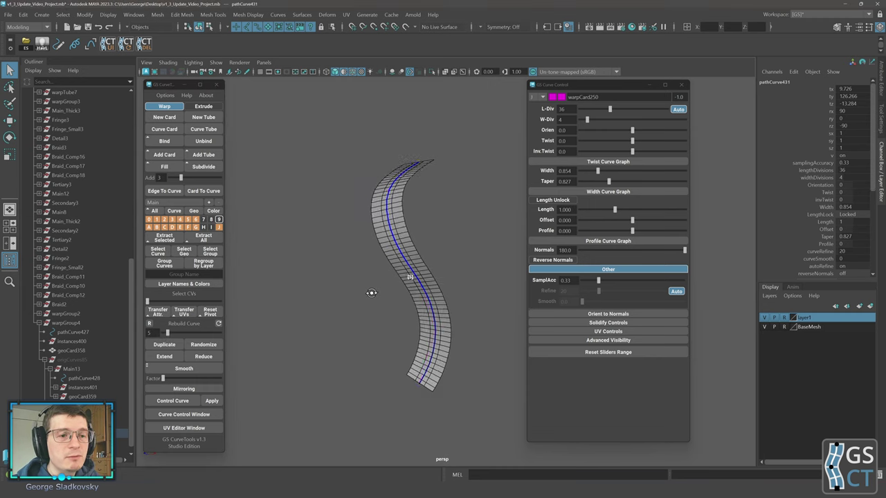
scroll(458, 223, up, 1)
alt+drag(458, 224, 476, 228)
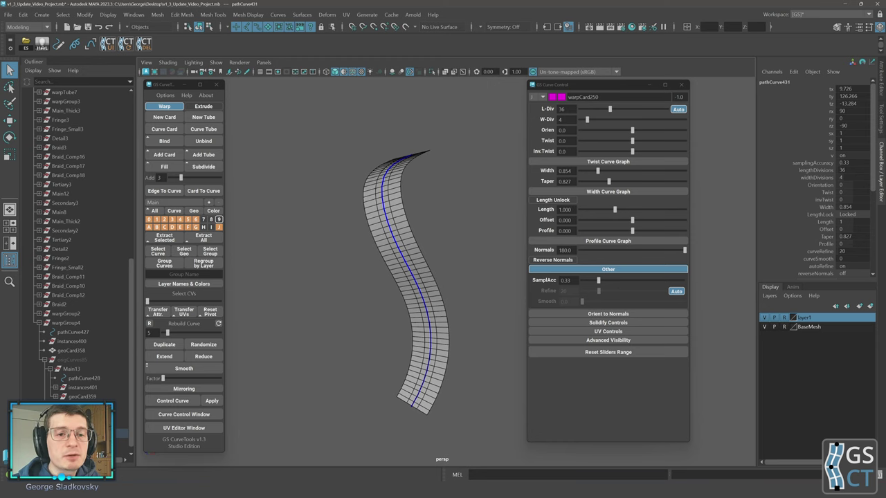
Check the rebuilt curve's control vertices, set the card's length divisions to 50, and return the curve's rebuild value to 1
drag(573, 281, 544, 284)
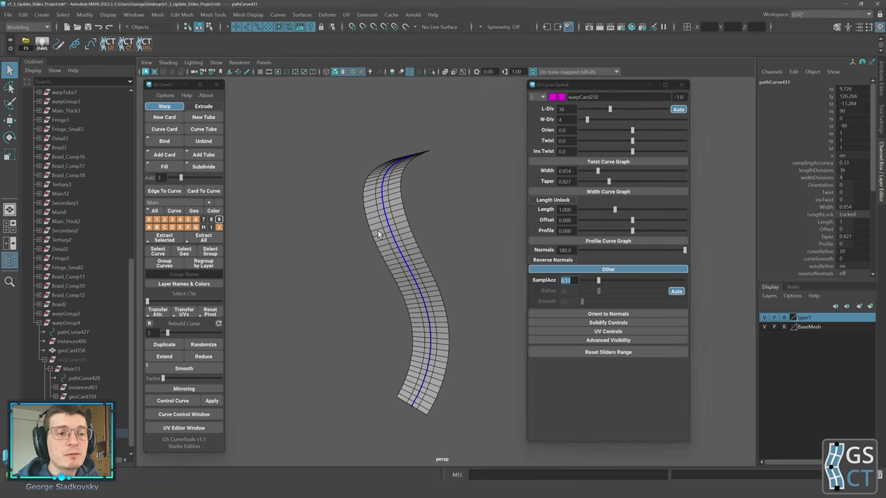
alt+drag(376, 238, 437, 279)
key(F9)
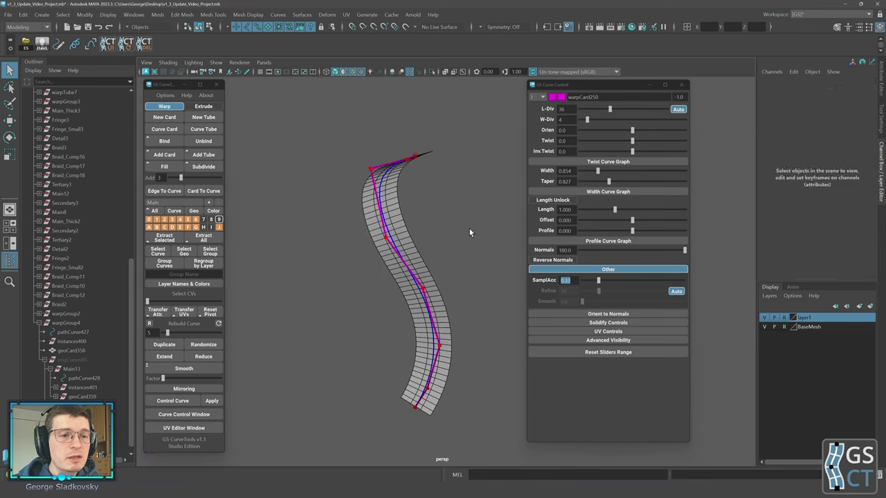
drag(610, 110, 622, 109)
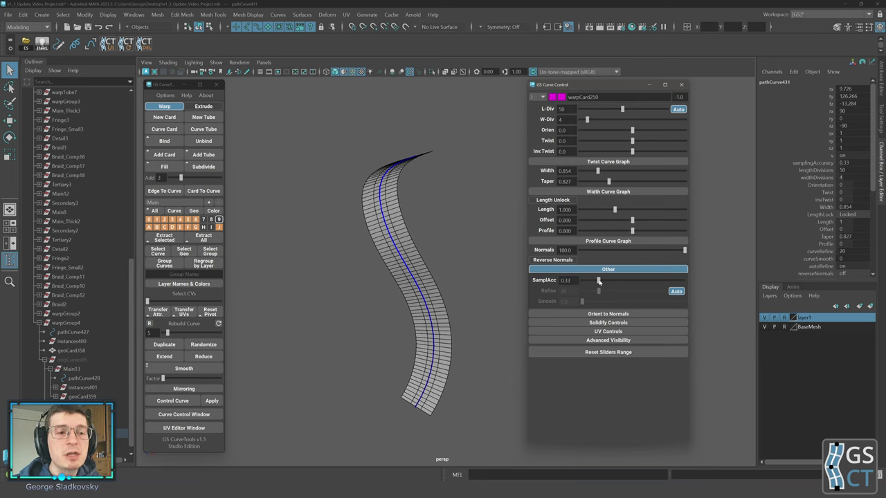
drag(168, 334, 162, 336)
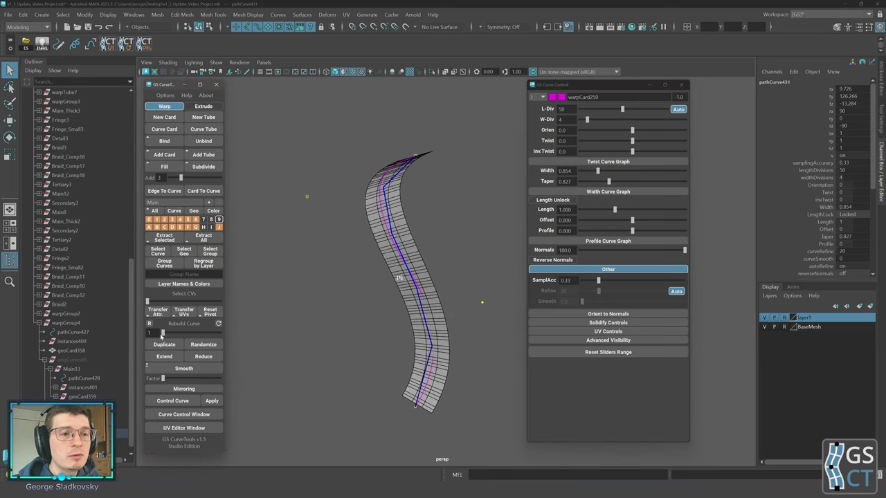
Raise the card's sampling accuracy to 0.66 and inspect the spacing of its mesh divisions
scroll(390, 226, up, 5)
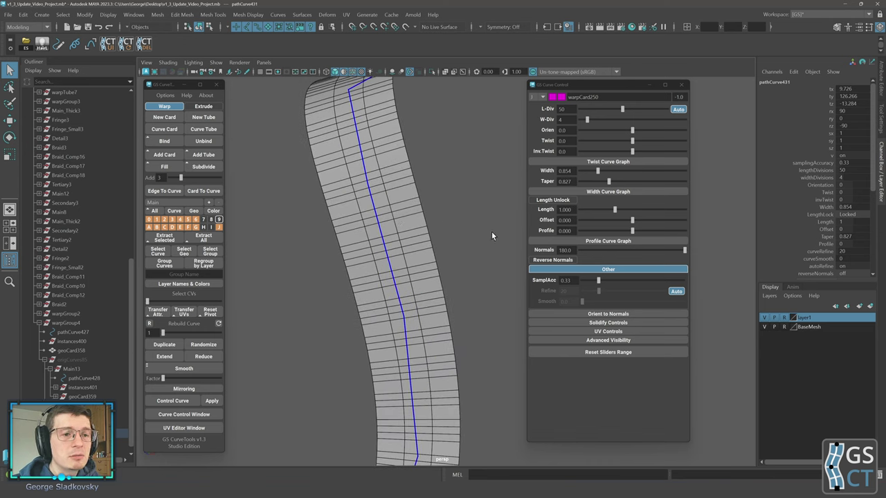
drag(599, 281, 615, 281)
alt+drag(472, 233, 442, 236)
scroll(441, 236, down, 3)
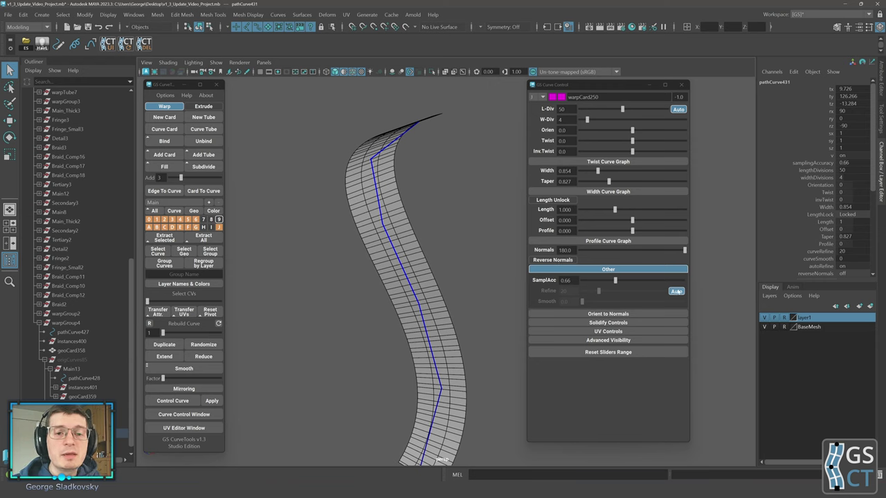
Set the card's sampling accuracy to 0.33
drag(573, 281, 485, 276)
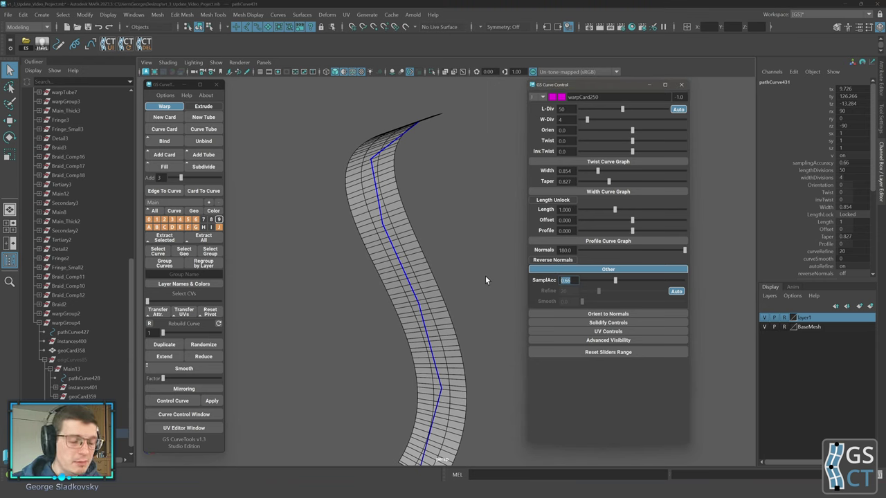
text(0.33)
key(Return)
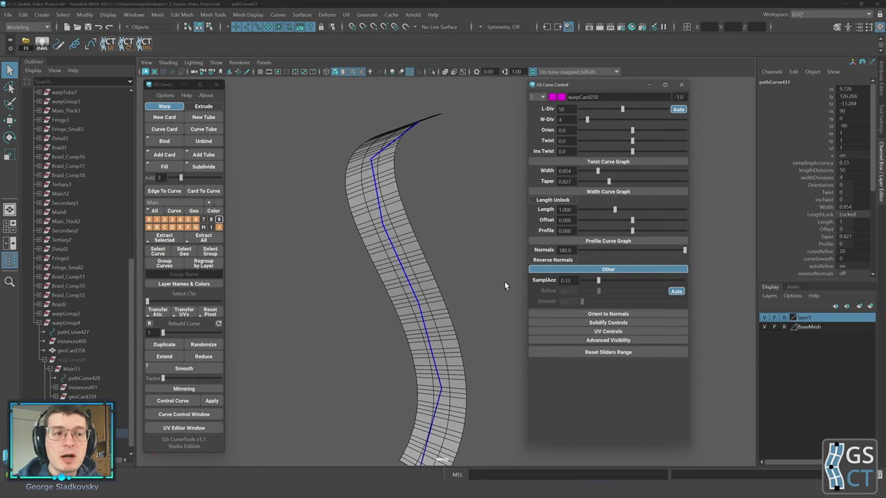
Move the curve's third control vertex slightly upward and swing its lower end vertex sideways to reshape the card's tip
scroll(484, 281, down, 3)
alt+drag(452, 274, 447, 273)
right_drag(424, 264, 398, 263)
alt+middle_drag(450, 270, 432, 264)
click(479, 303)
key(w)
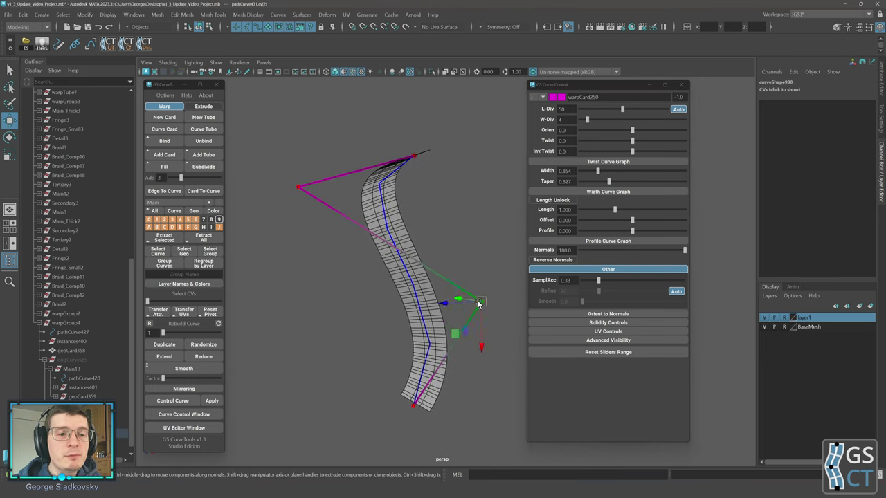
mouse_move(479, 303)
mouse_down()
mouse_move(296, 277)
mouse_move(481, 292)
mouse_up()
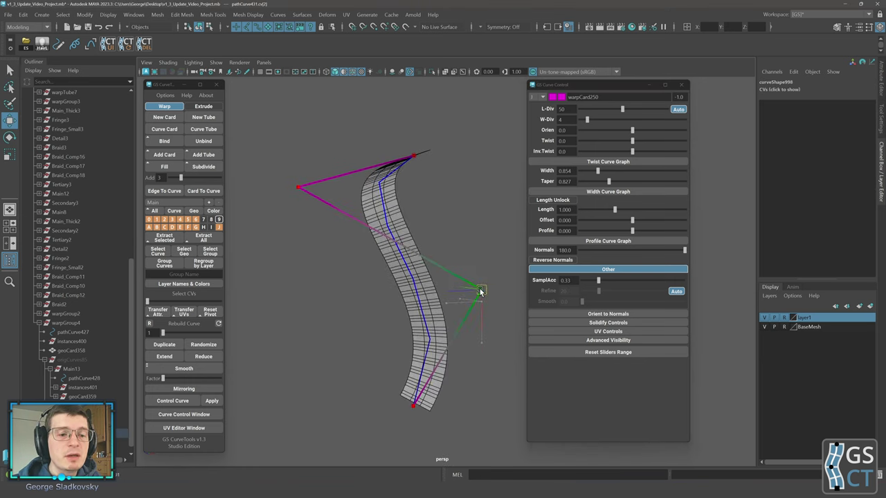
click(413, 405)
drag(413, 405, 322, 383)
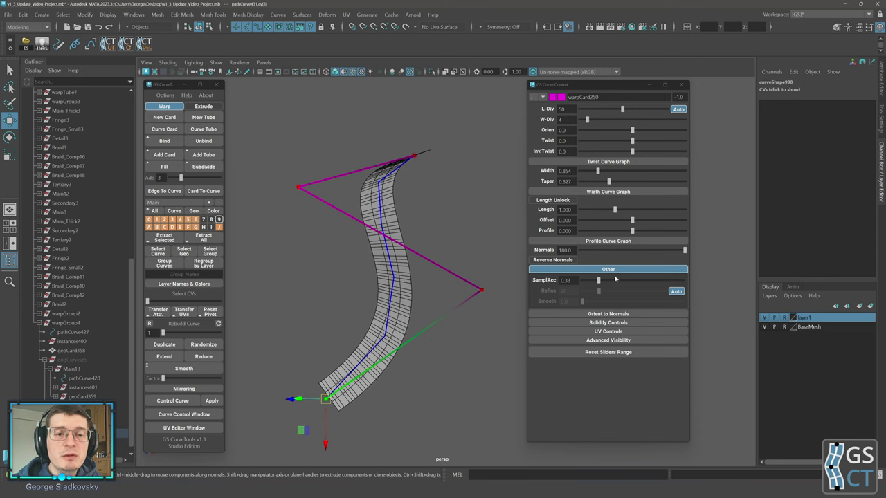
Switch Auto refine off and back on for the reshaped card, then return to selecting the whole curve
click(678, 292)
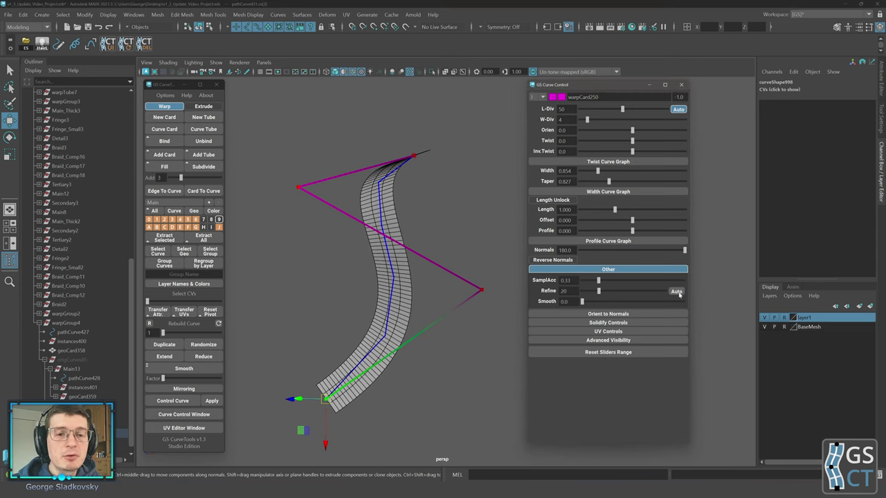
click(678, 293)
right_drag(398, 239, 395, 254)
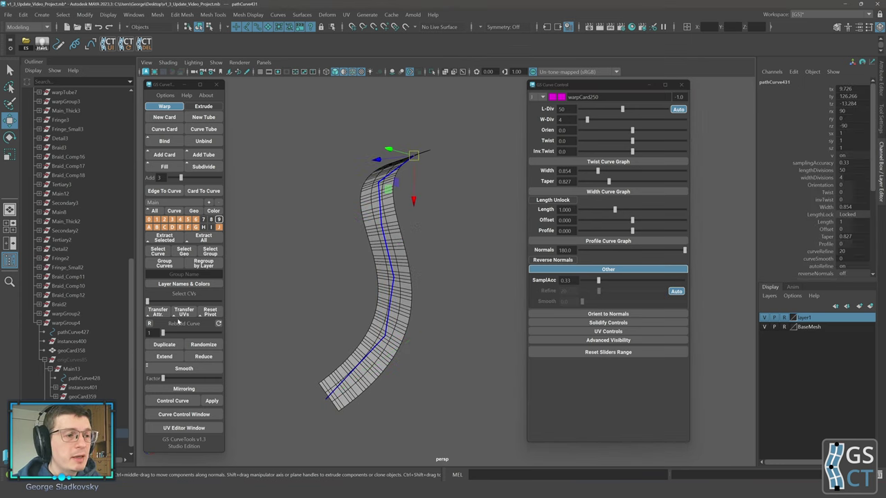
Rebuild the card's curve with a value of 6, then reduce the rebuild value to 4
drag(164, 334, 169, 333)
alt+middle_drag(395, 307, 419, 307)
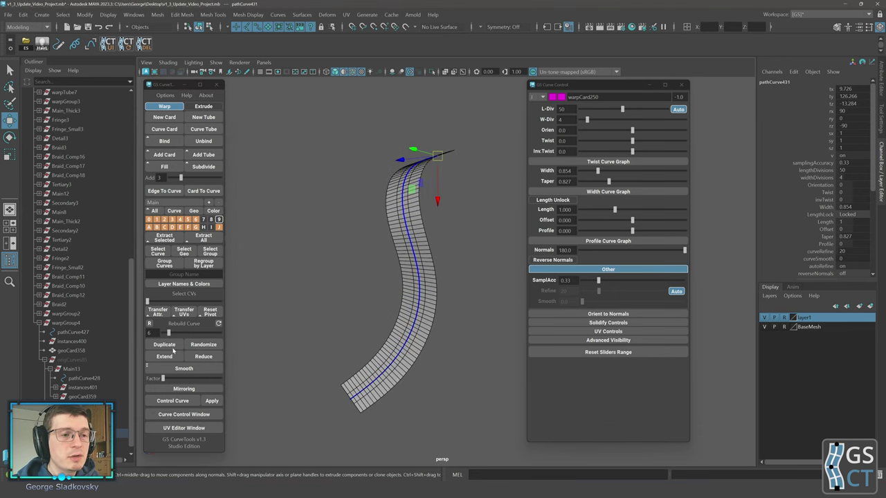
drag(168, 334, 166, 334)
alt+drag(397, 304, 425, 297)
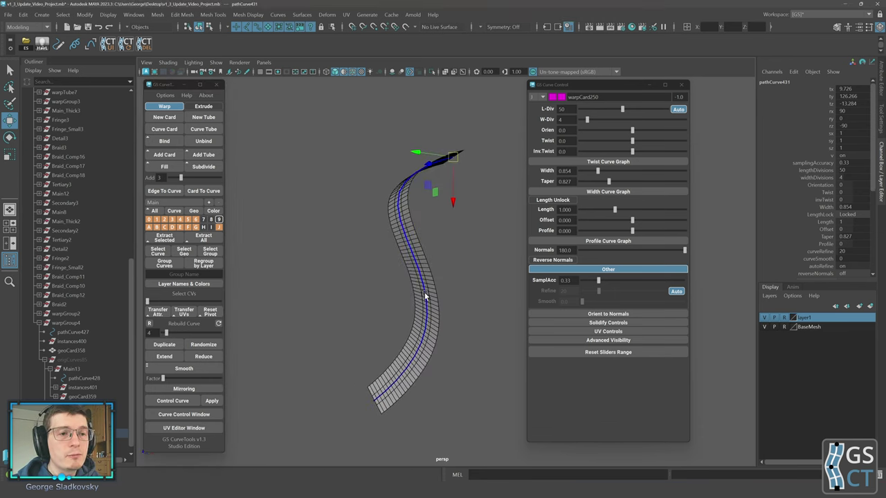
Select both rows of textured sample hair cards and tubes, and show their UVs in the GS CurveTools UV Editor
right_drag(425, 295, 392, 279)
click(428, 273)
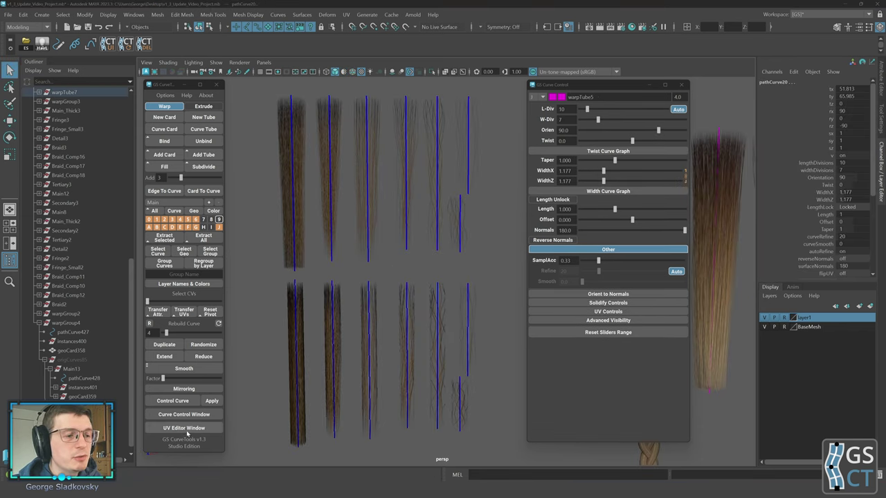
click(182, 429)
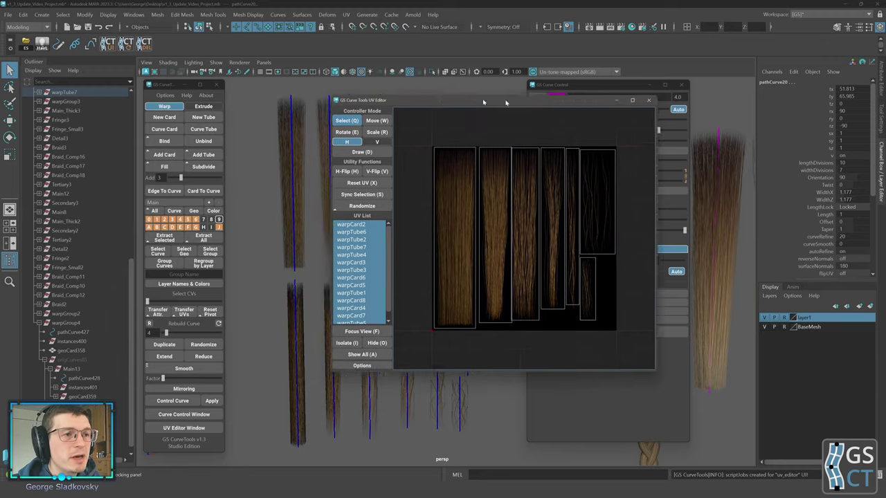
alt+middle_drag(359, 139, 245, 127)
scroll(318, 149, down, 3)
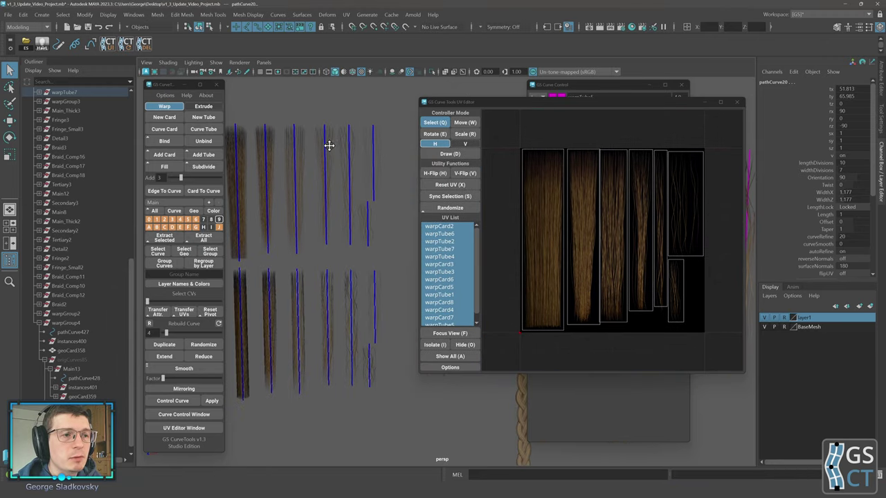
alt+middle_drag(328, 145, 357, 146)
click(289, 112)
mouse_move(249, 106)
mouse_down()
mouse_move(398, 316)
mouse_move(424, 392)
mouse_up()
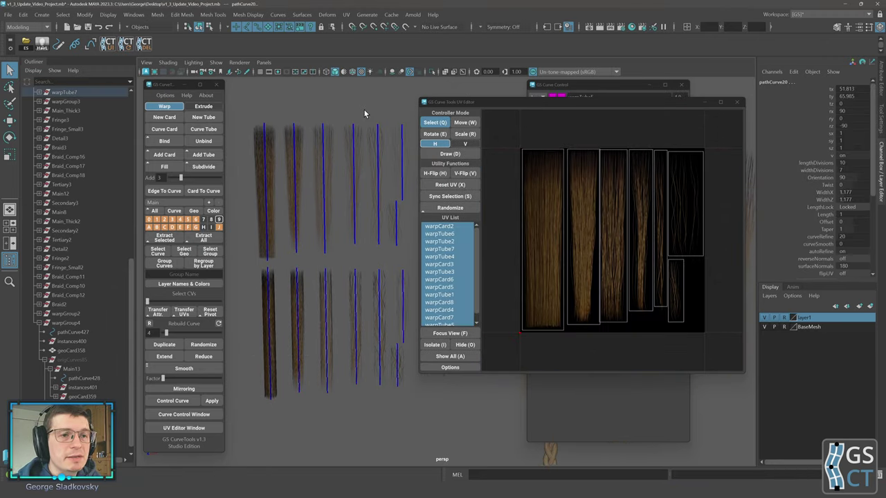
mouse_move(335, 132)
alt+middle_down()
mouse_move(324, 162)
mouse_move(366, 160)
alt+middle_up()
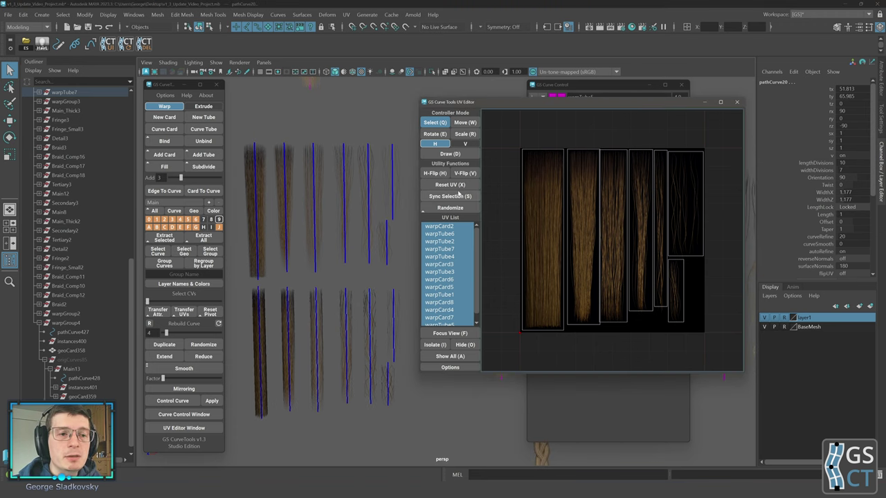
Reposition and enlarge the UV Editor window, then sync the viewport selection to the UVs on the first, widest hair strand
drag(468, 102, 433, 71)
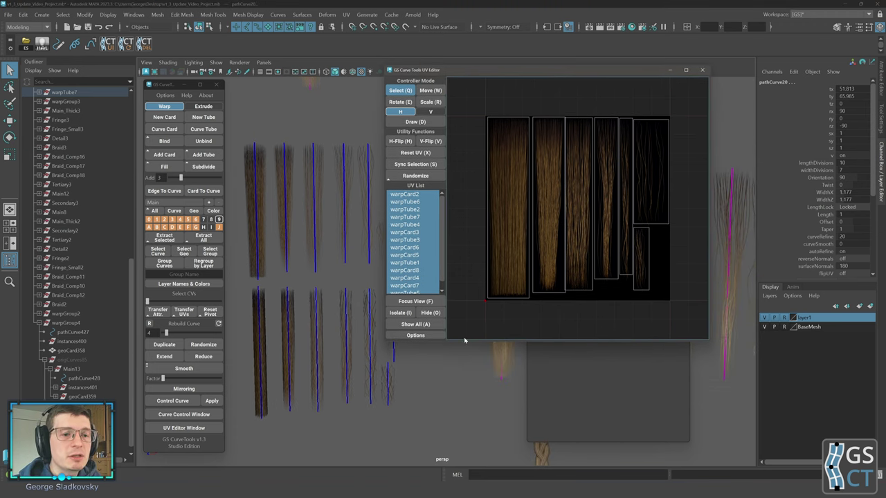
mouse_move(464, 341)
mouse_down()
mouse_move(471, 376)
mouse_move(465, 357)
mouse_up()
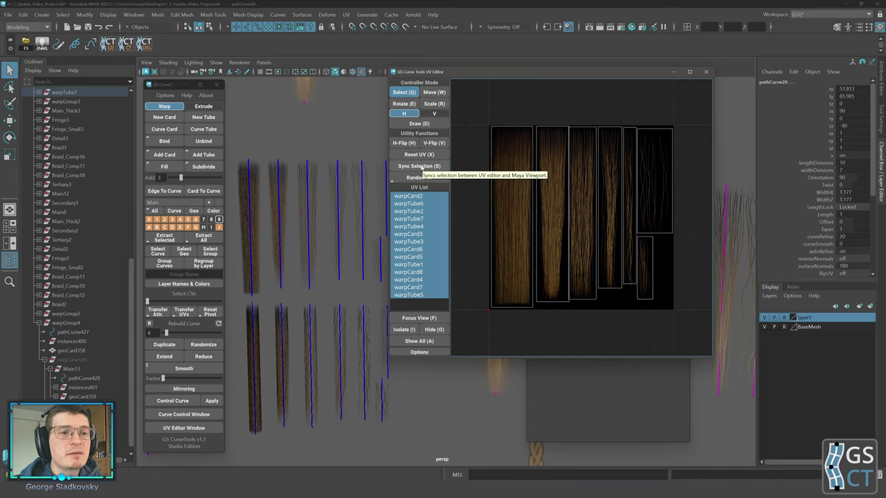
click(514, 189)
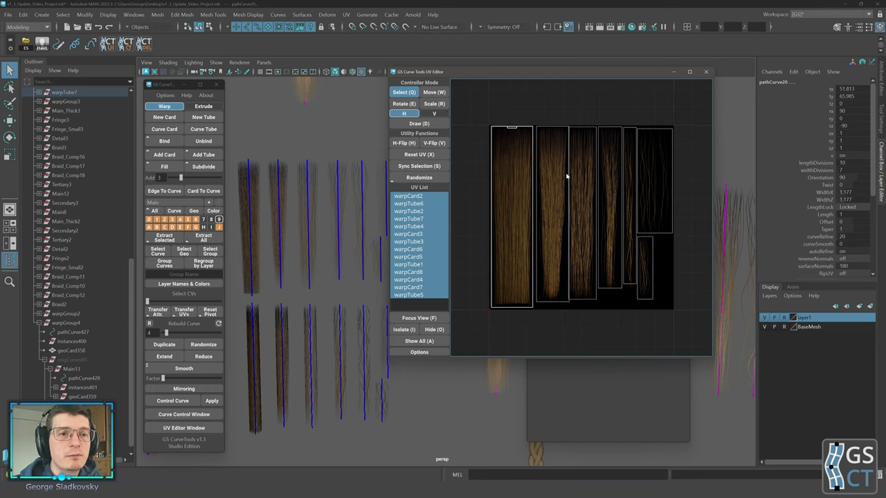
click(423, 167)
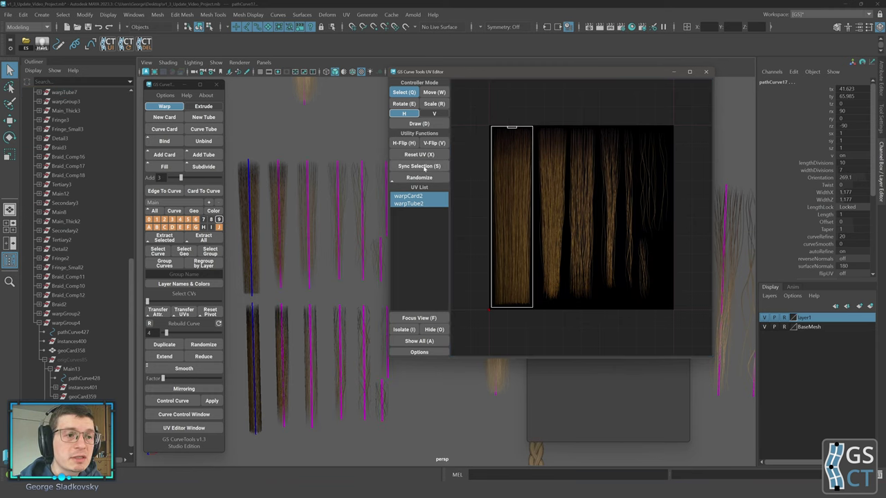
Try moving the synced card and tube away from the other samples, then undo the move
alt+middle_drag(335, 207, 296, 144)
scroll(329, 196, down, 3)
key(w)
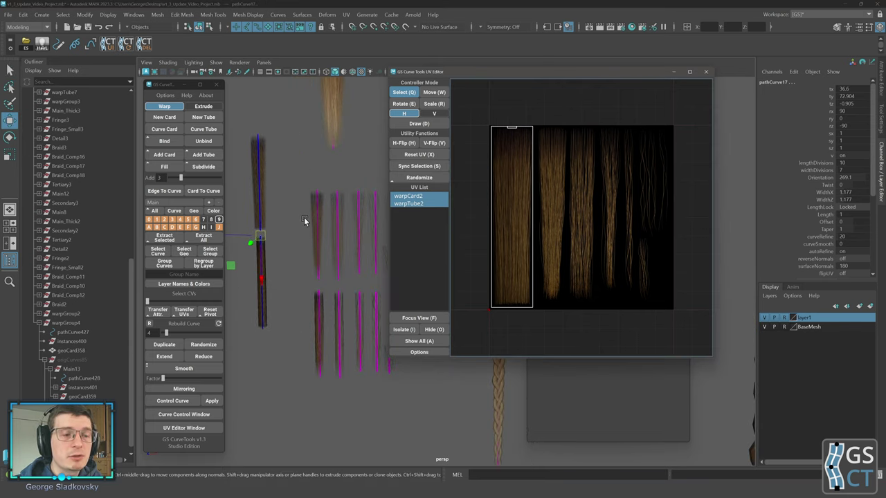
key(ctrl+z)
Select the upper row of hair cards and sync the selection to the UVs on the second through fifth strands
alt+middle_drag(319, 203, 304, 203)
drag(252, 172, 416, 280)
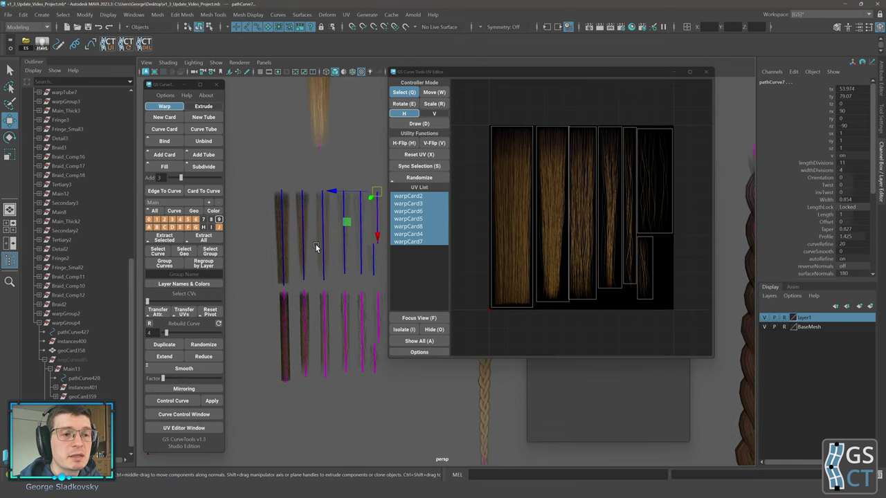
alt+middle_drag(316, 248, 307, 256)
mouse_move(477, 98)
mouse_down()
mouse_move(586, 162)
mouse_move(567, 120)
mouse_move(629, 184)
mouse_up()
click(410, 171)
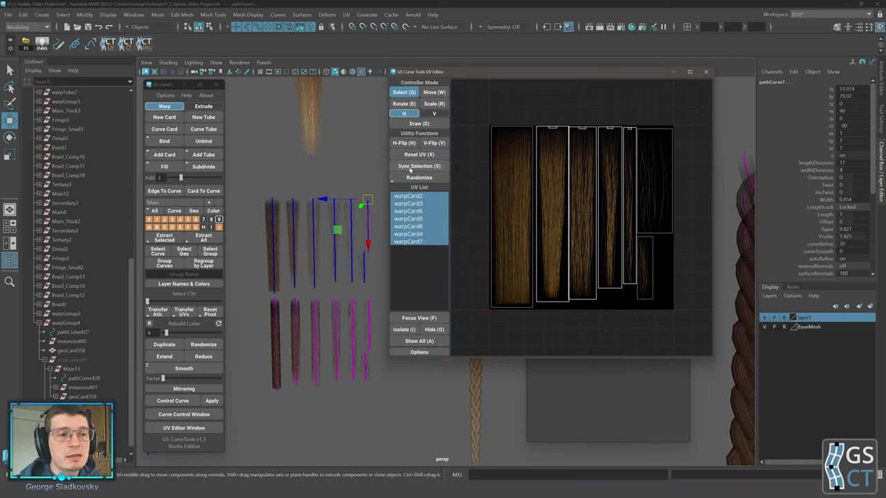
Try moving the four synced cards away from their row, undo it, and nudge them back into line
drag(369, 198, 267, 115)
key(ctrl+z)
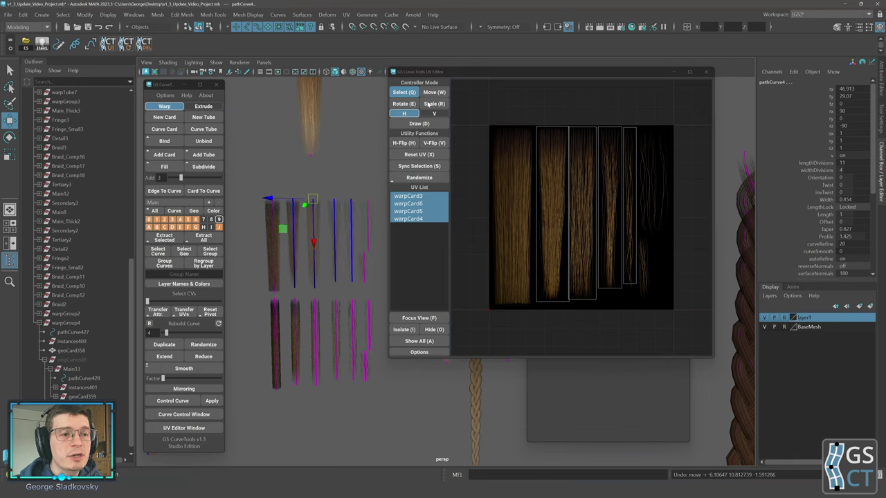
middle_drag(347, 170, 348, 169)
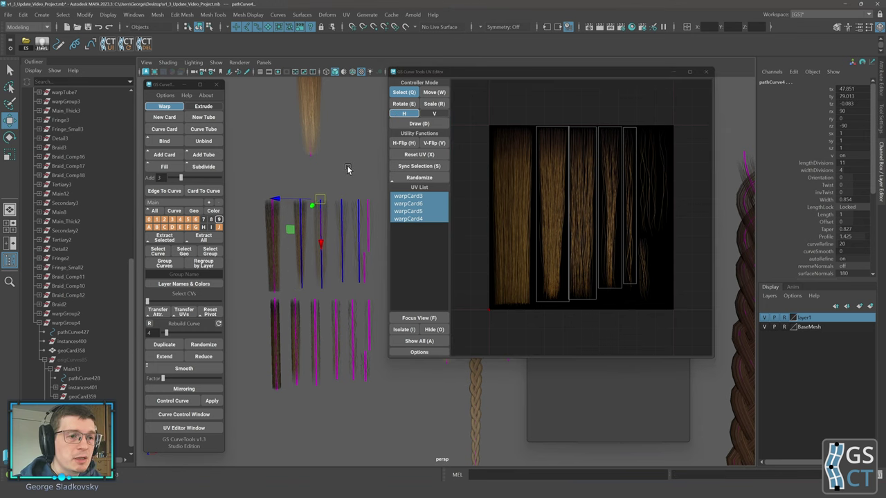
key(ctrl+z)
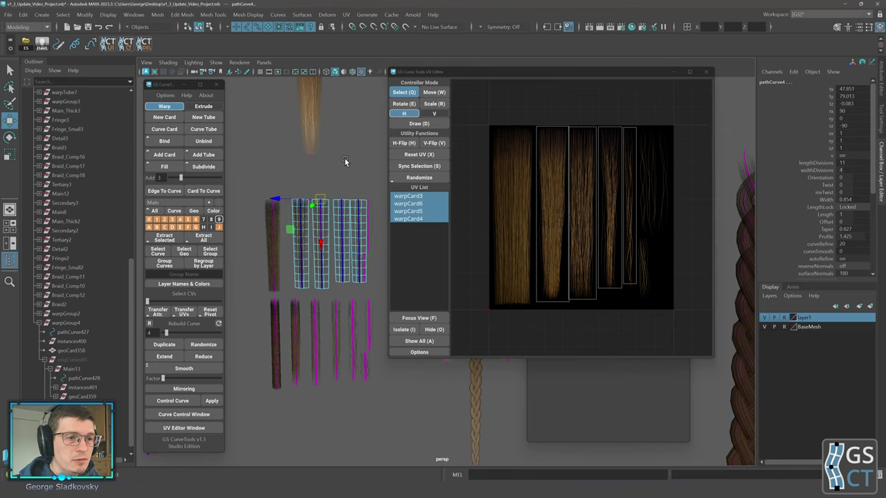
drag(321, 201, 312, 199)
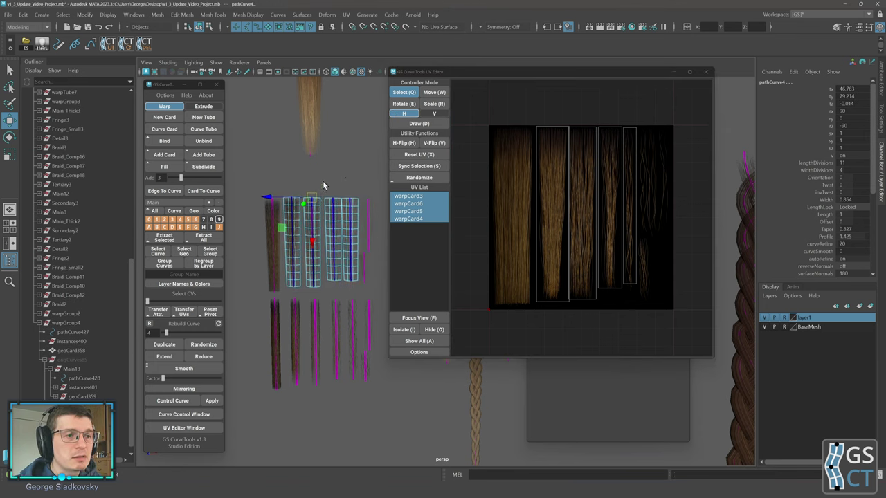
Select the UVs on the third and fourth strands and sync the viewport selection to their cards
key(q)
click(358, 192)
drag(340, 246, 341, 247)
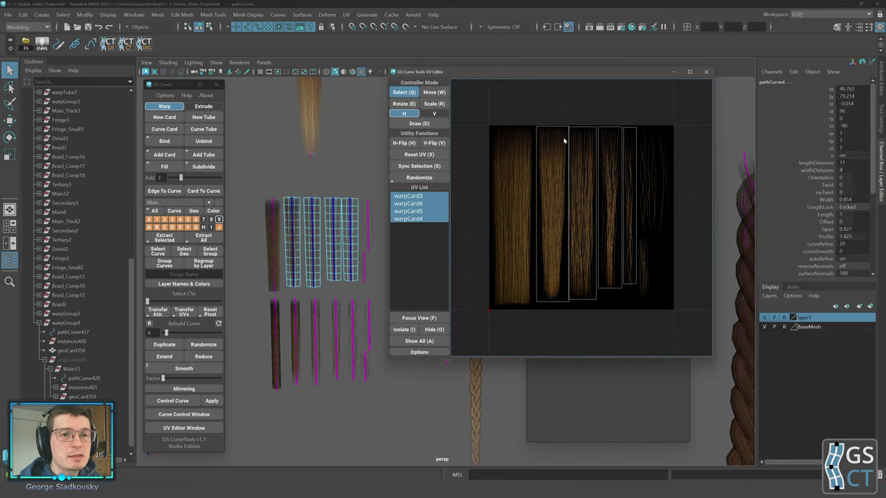
drag(571, 102, 610, 156)
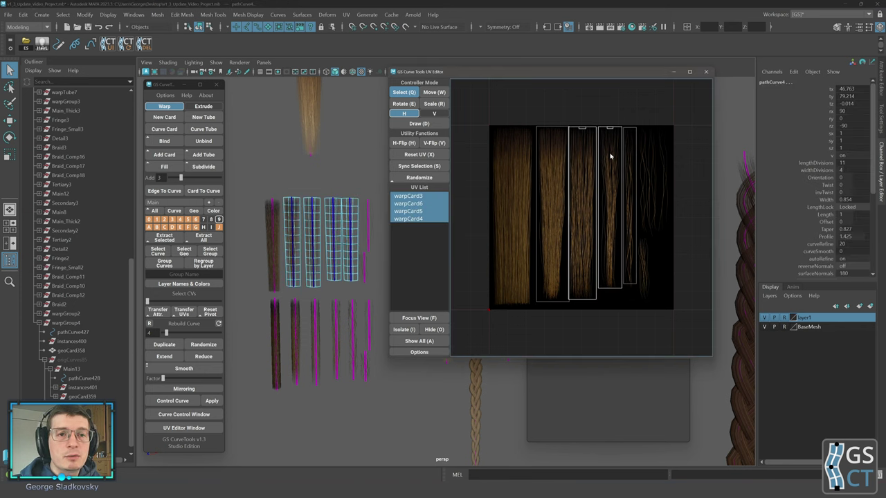
click(424, 167)
Try moving the two synced cards out of the row, then undo the move
key(w)
middle_drag(349, 166, 294, 63)
key(ctrl+z)
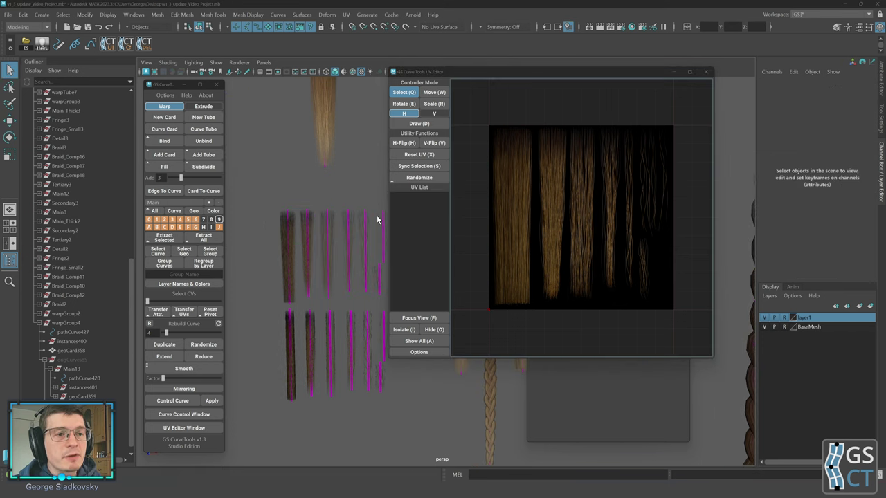
Reselect both rows of sample hair cards and tubes, and select all of their UVs in the UV Editor
alt+middle_drag(337, 195, 282, 174)
drag(238, 166, 387, 400)
alt+drag(354, 209, 374, 161)
scroll(335, 172, up, 3)
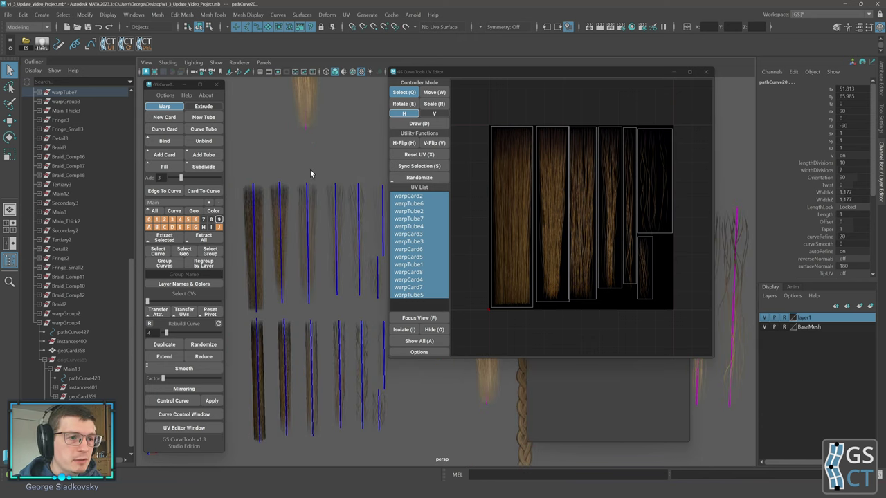
alt+middle_drag(309, 166, 305, 159)
alt+right_drag(304, 159, 279, 158)
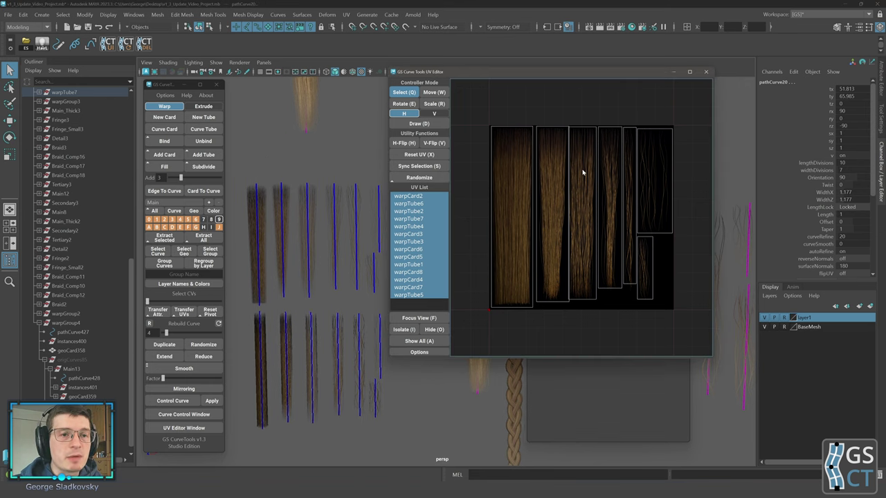
drag(461, 94, 691, 321)
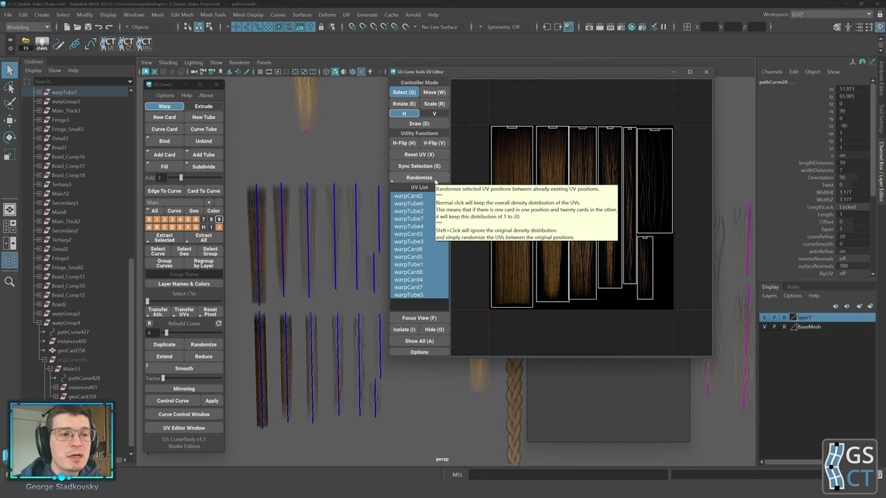
Randomize the selected UVs between the existing strand positions several times
click(420, 178)
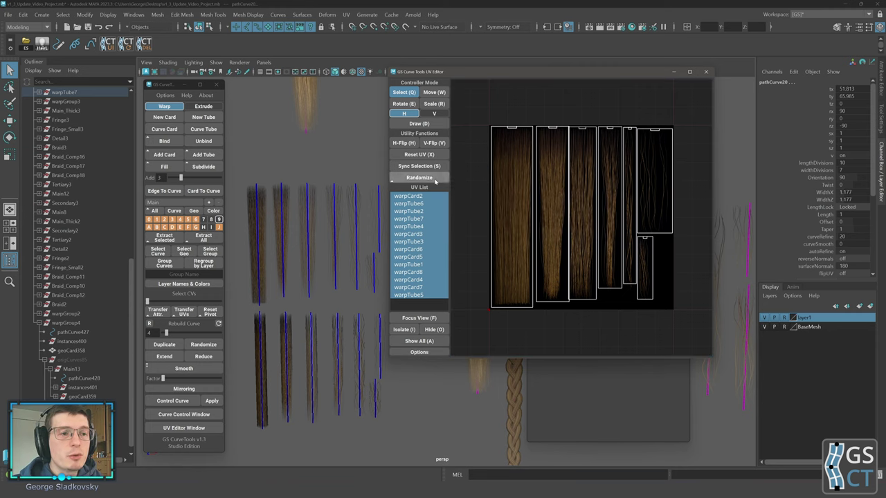
click(419, 178)
click(419, 178)
click(429, 178)
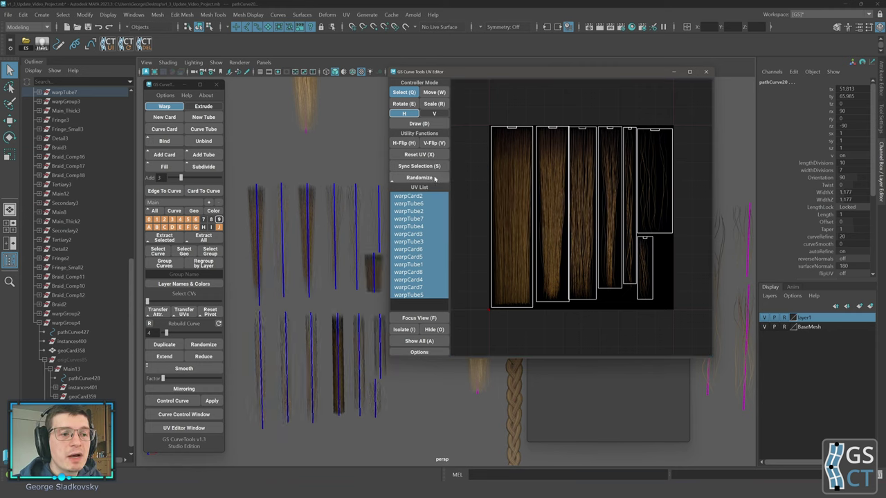
click(422, 178)
click(420, 178)
click(418, 178)
Undo the repeated UV randomizations on the sample cards and tubes
click(344, 155)
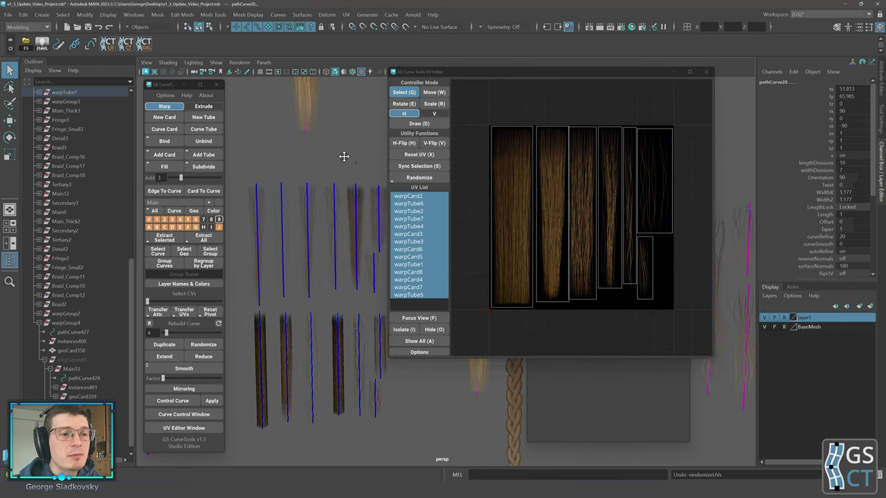
key(ctrl+z)
key(ctrl+z)
key(ctrl+z)
key(ctrl+z)
key(ctrl+z)
key(ctrl+z)
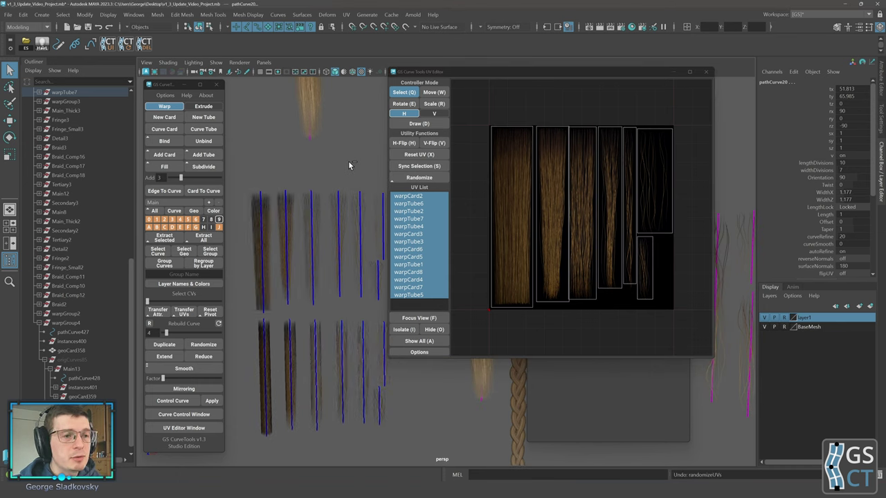
Undo the latest UV placement changes on the selected hair samples
click(347, 162)
scroll(280, 191, down, 2)
alt+middle_drag(279, 193, 258, 182)
key(ctrl+z)
key(ctrl+z)
key(ctrl+z)
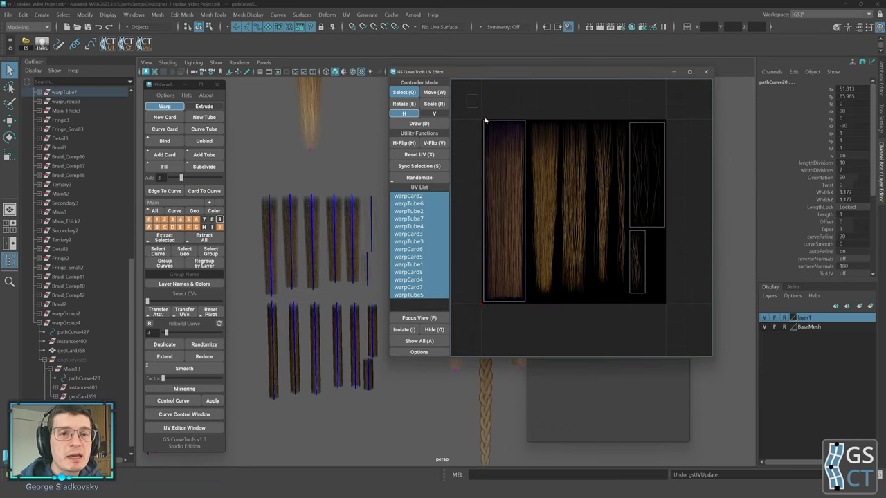
Select the stacked UVs on the widest strand and sync the viewport selection to the cards and tubes using them
drag(485, 118, 679, 325)
drag(466, 95, 535, 195)
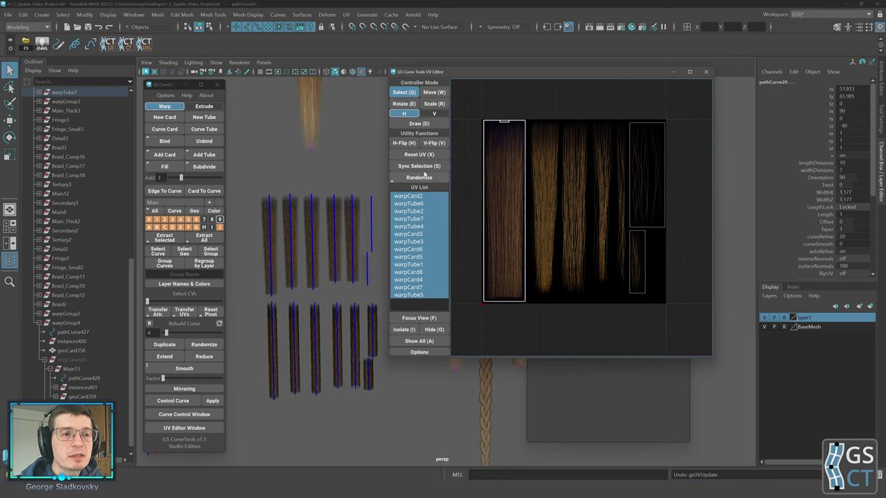
click(423, 168)
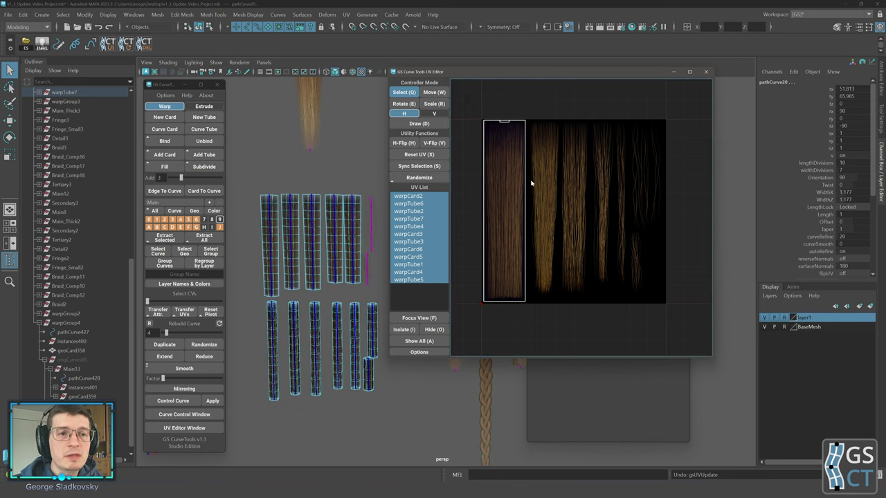
Show the UVs of the two short cards at the upper row's end, then reselect all sample cards and tubes
click(338, 169)
drag(373, 236, 381, 270)
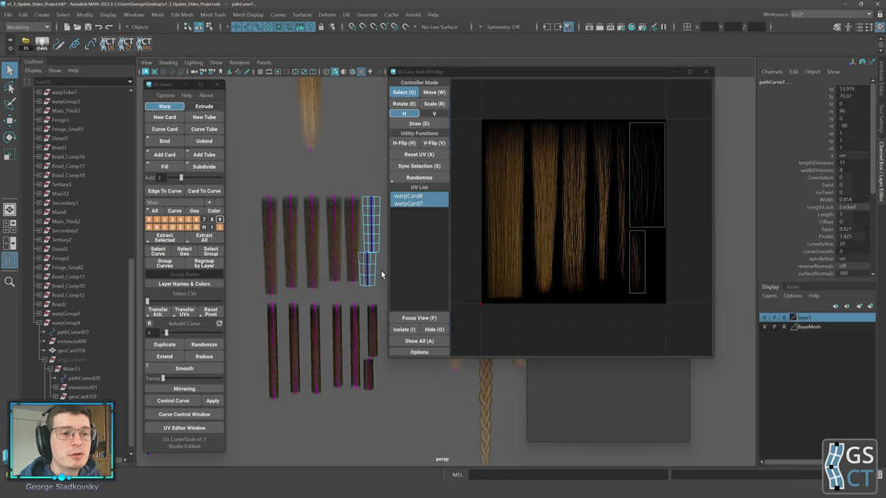
click(395, 272)
drag(249, 173, 397, 385)
click(499, 227)
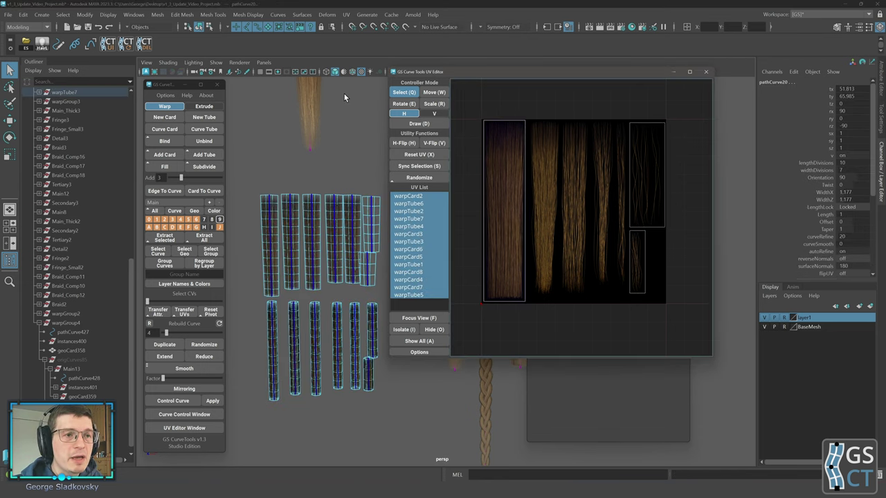
click(339, 129)
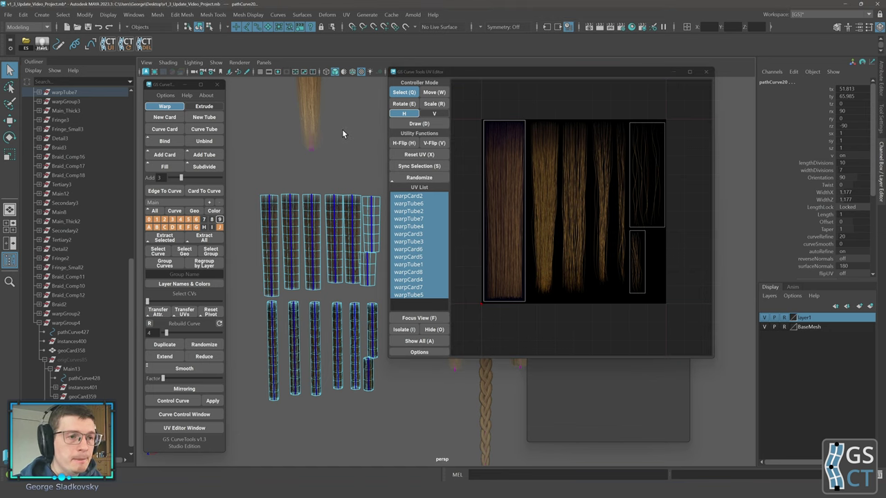
Select all the UVs and randomize them repeatedly while keeping the original density distribution between the three strand positions
click(424, 179)
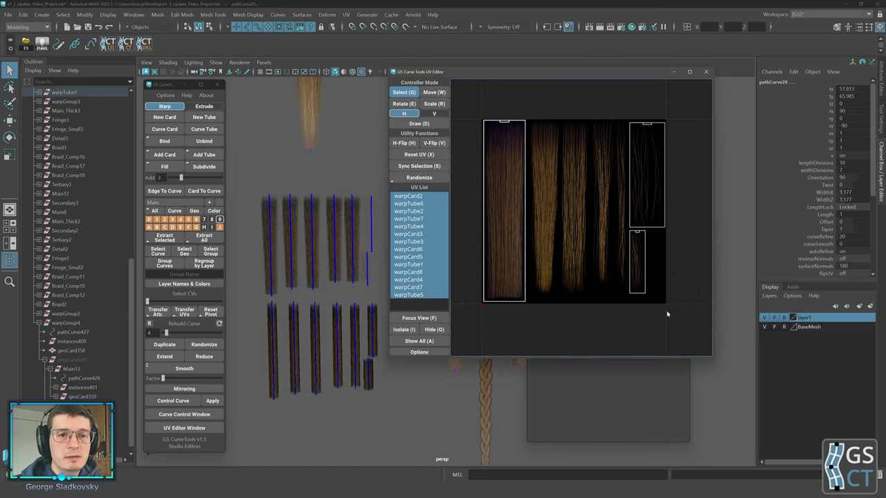
click(413, 179)
click(413, 179)
click(413, 178)
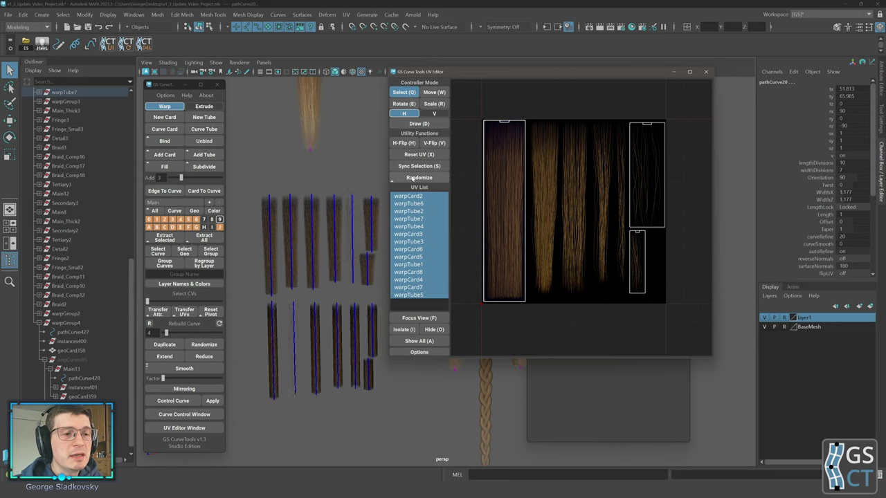
click(412, 179)
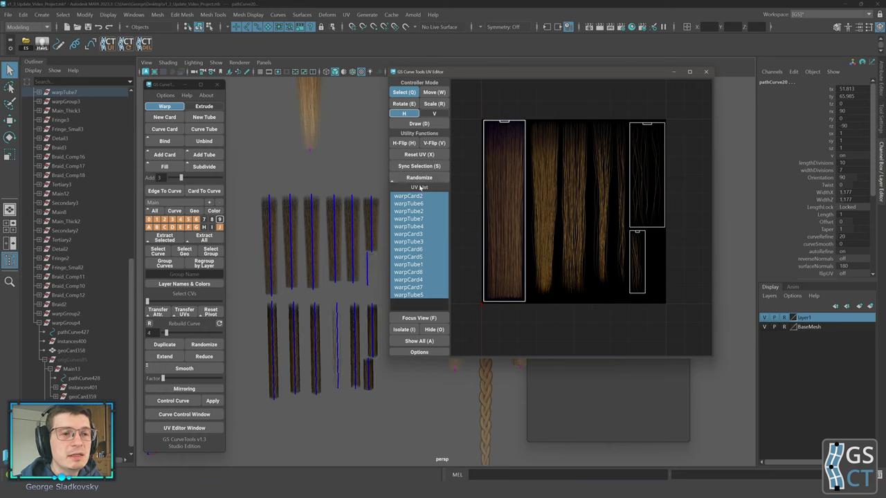
click(423, 178)
click(423, 179)
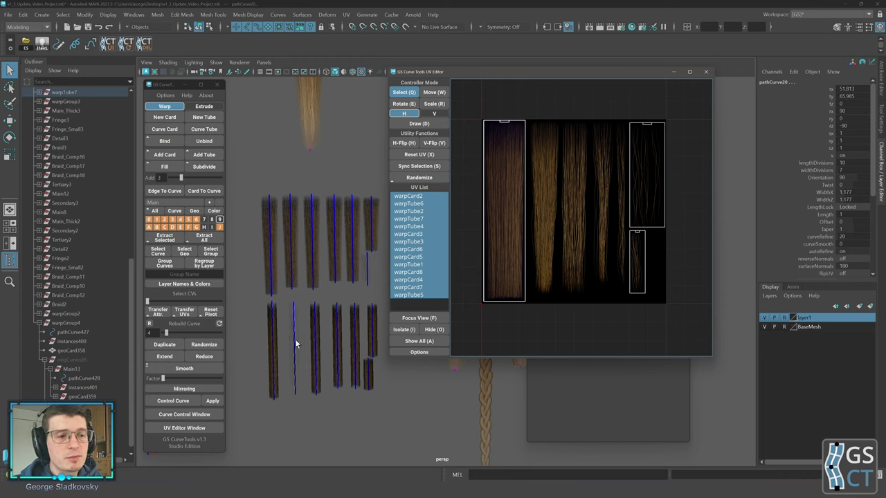
click(424, 180)
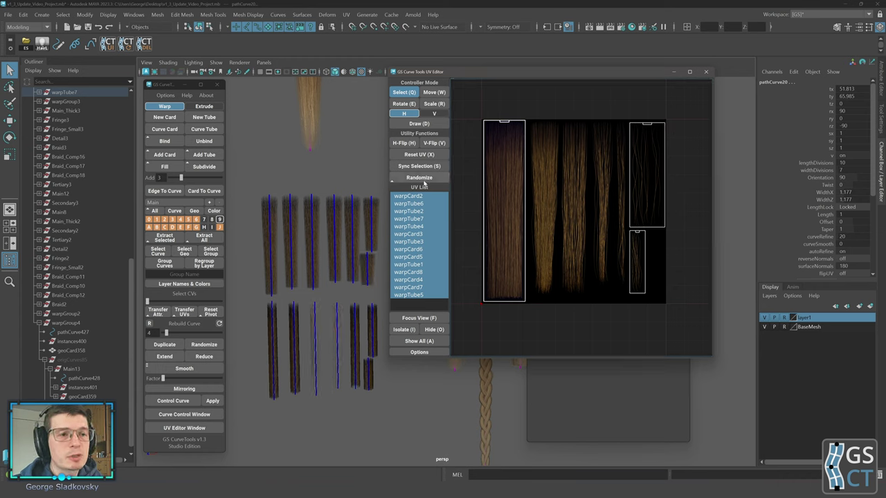
click(425, 180)
click(425, 180)
click(424, 180)
click(423, 180)
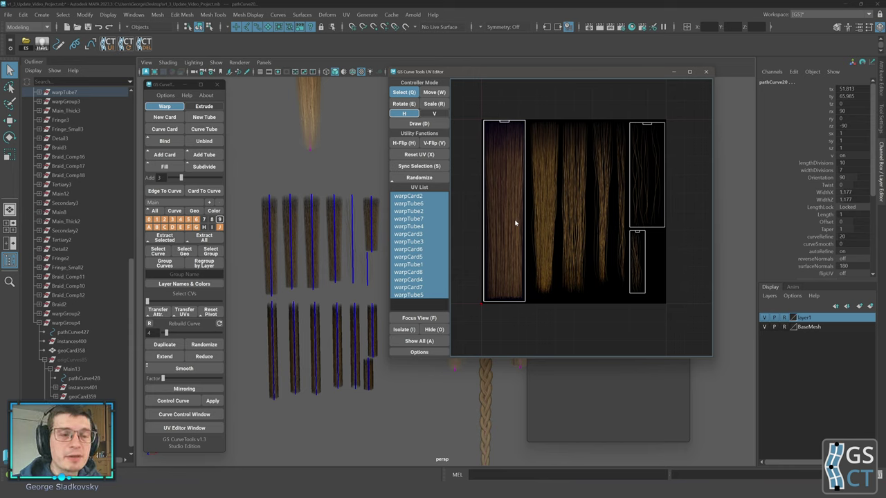
Randomize the selected UVs repeatedly between the three strand positions, ignoring the original density distribution
click(428, 179)
click(429, 178)
click(428, 178)
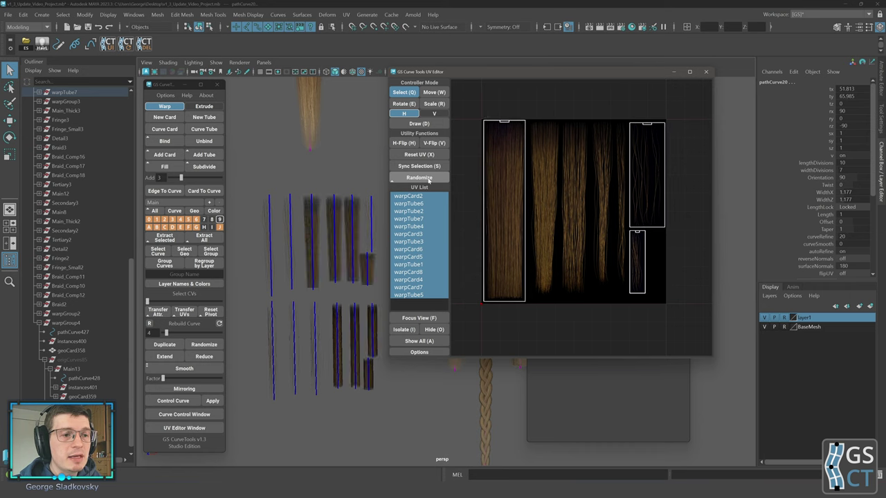
click(428, 179)
click(428, 178)
click(428, 179)
click(428, 178)
click(429, 178)
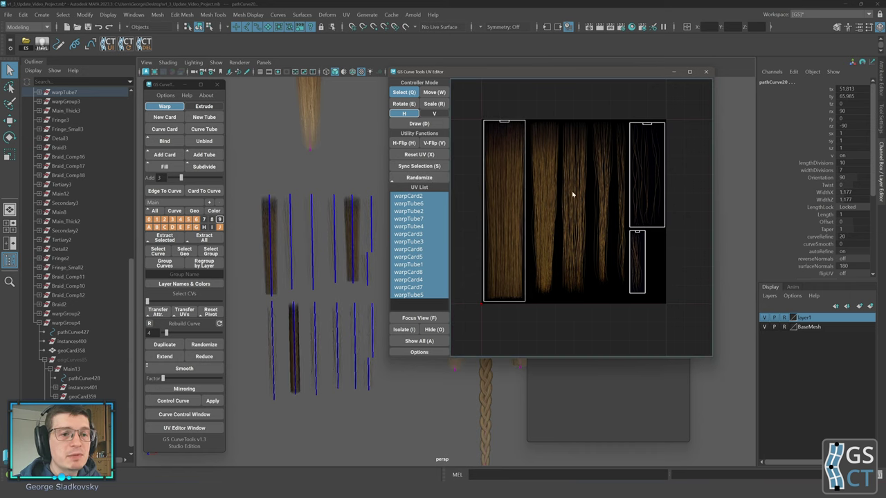
Keep randomizing the selected UVs between the three strand positions while preserving the current density distribution
click(407, 178)
click(407, 179)
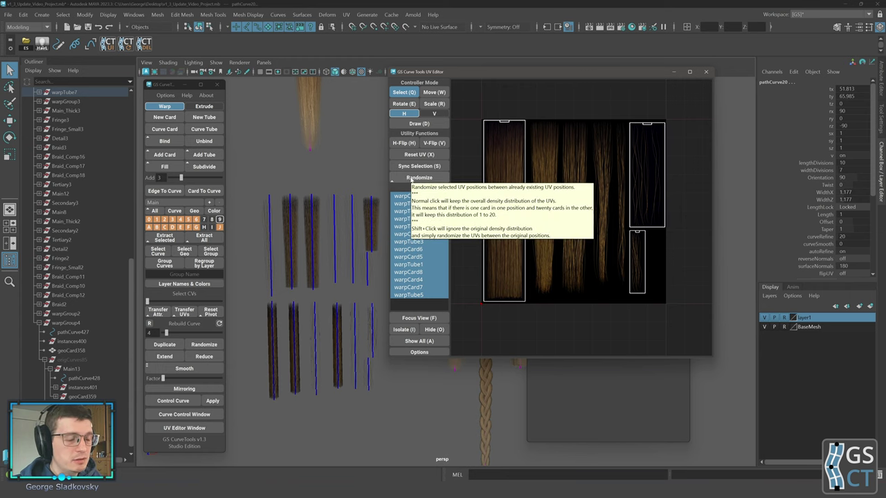
click(419, 179)
click(429, 178)
click(429, 178)
click(428, 179)
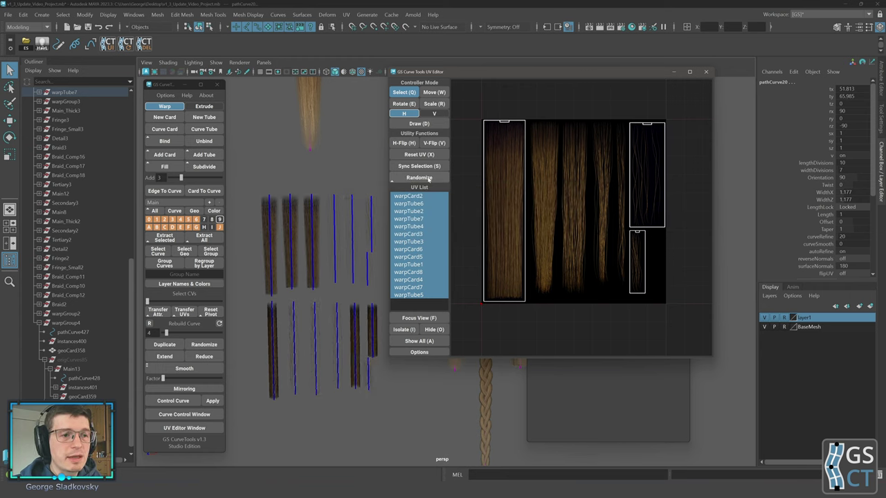
click(428, 179)
click(428, 178)
click(429, 178)
click(429, 178)
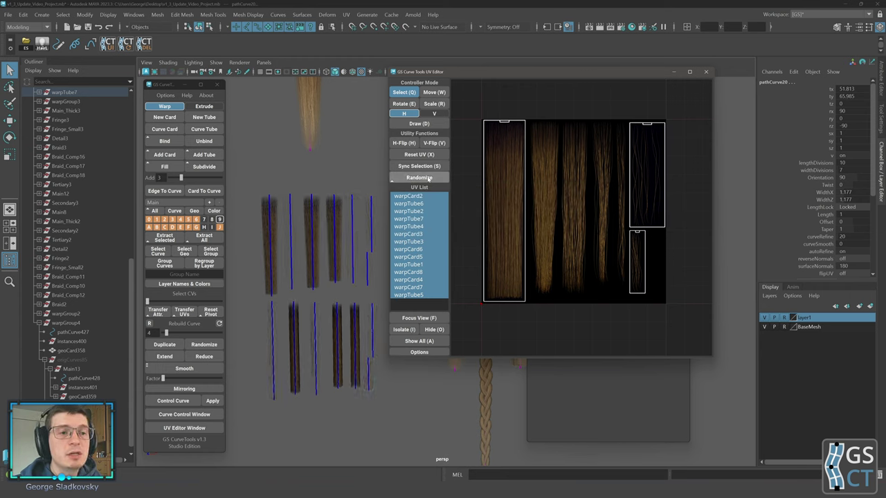
click(428, 179)
click(429, 179)
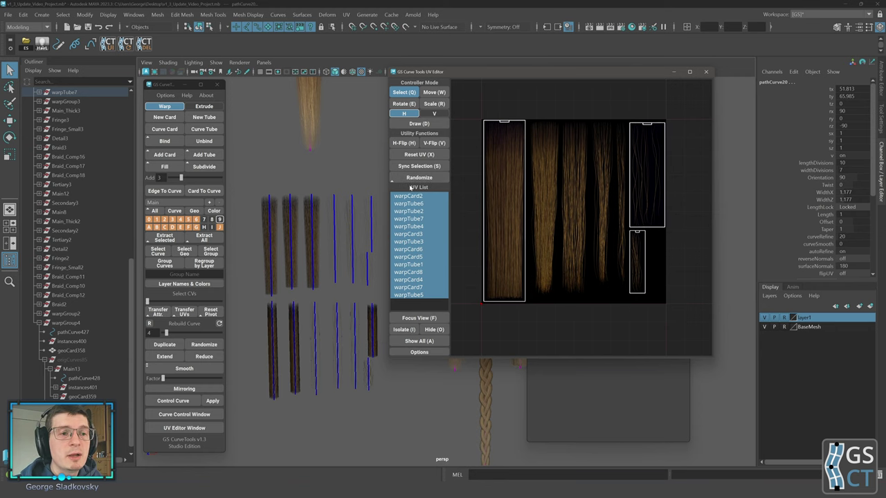
click(428, 178)
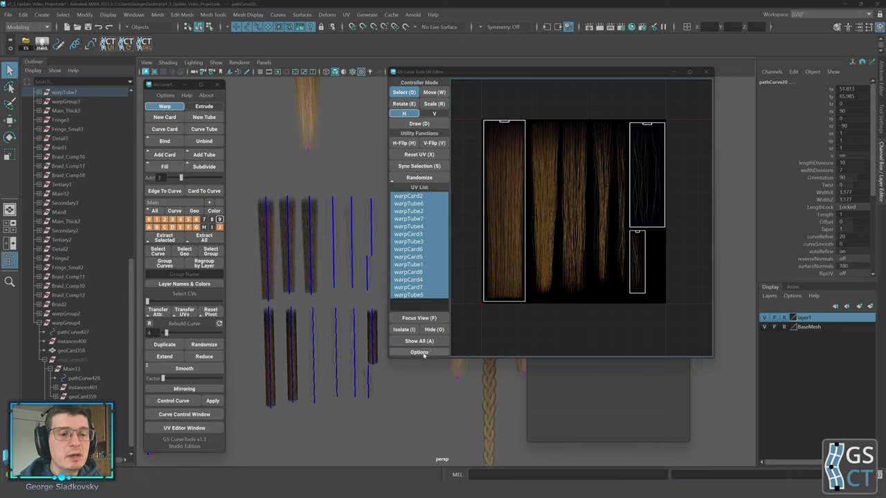
Show the UV Editor options and set the deselected UV frame color to yellow-green with hue 68.49, saturation 1 and value 1
click(420, 353)
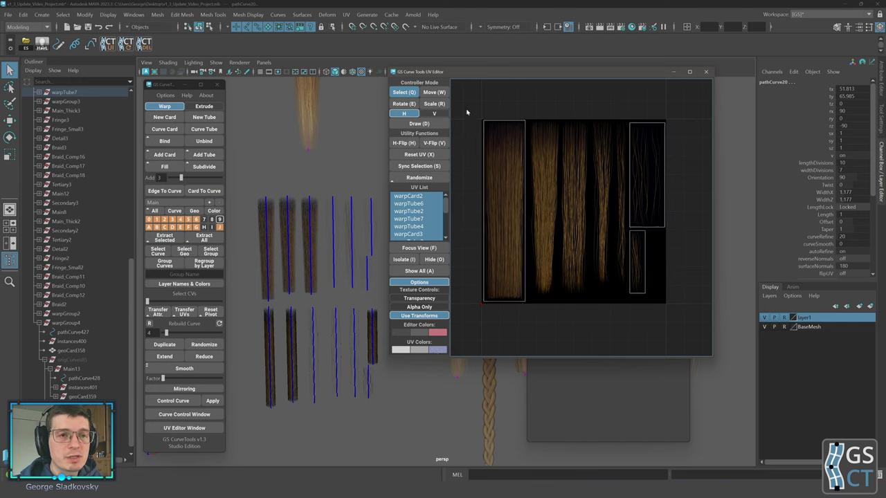
scroll(493, 190, up, 4)
scroll(488, 174, down, 4)
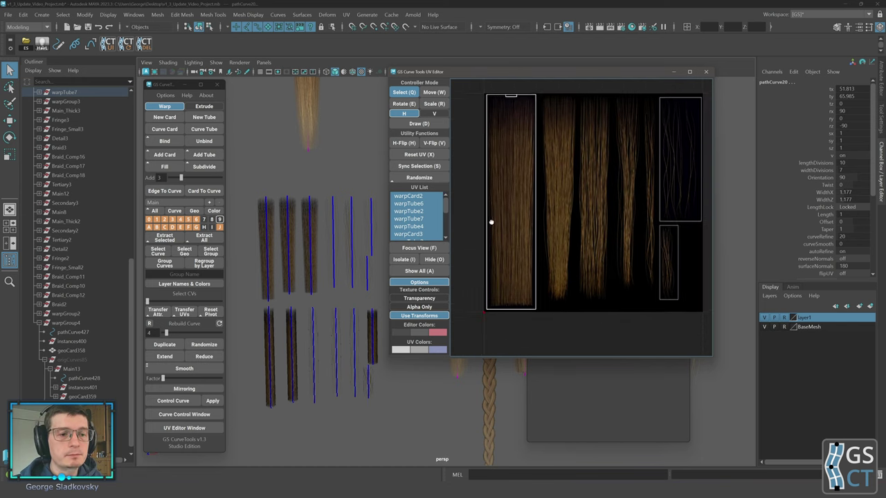
click(507, 178)
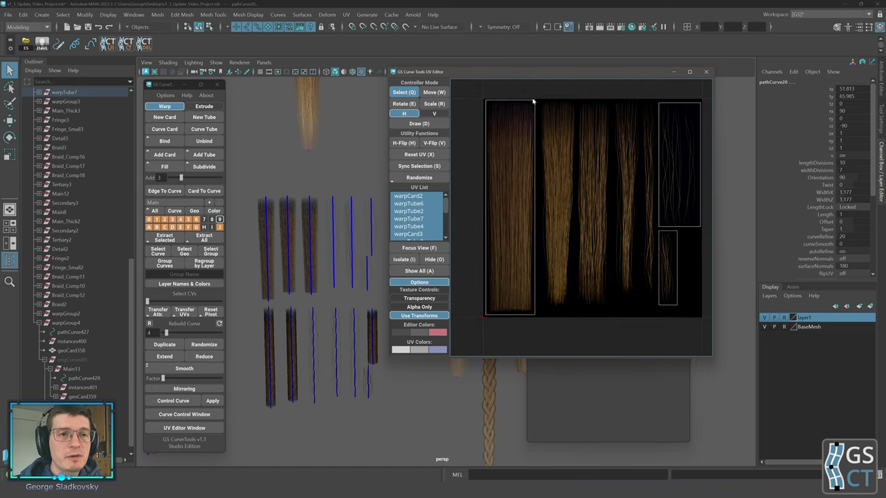
click(418, 350)
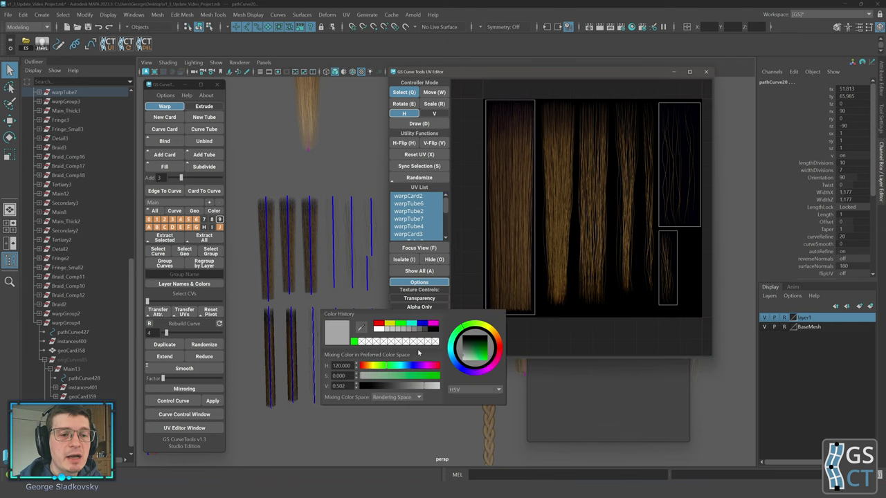
drag(478, 324, 485, 326)
click(486, 360)
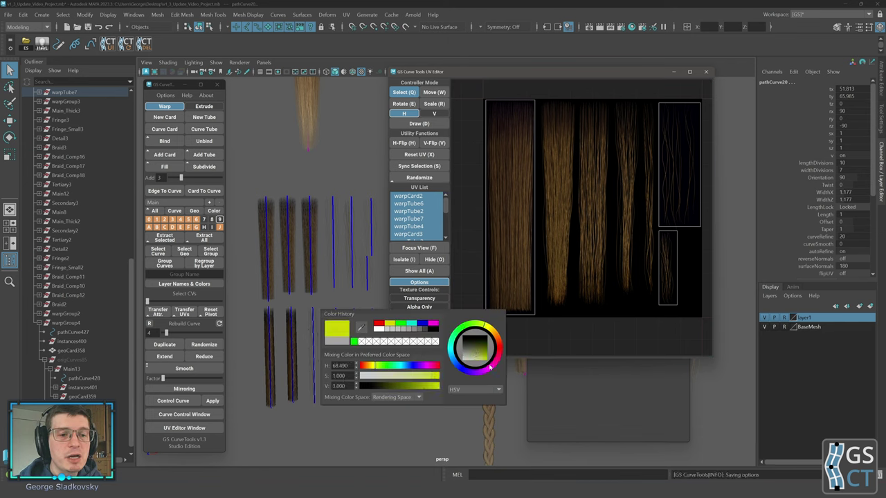
Select and deselect UV frames on the texture to check the deselected frame color
middle_drag(554, 241, 540, 248)
drag(560, 185, 499, 247)
click(571, 220)
middle_drag(633, 176, 639, 178)
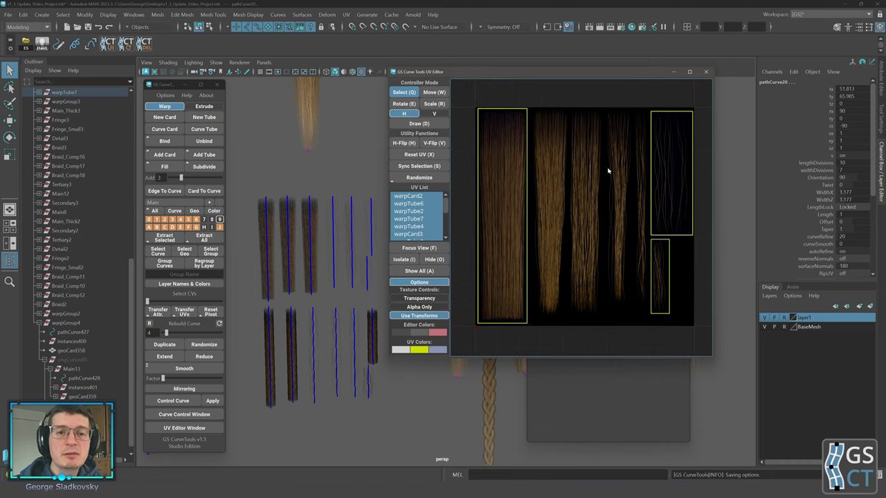
drag(557, 142, 498, 230)
click(558, 190)
middle_drag(560, 195, 570, 191)
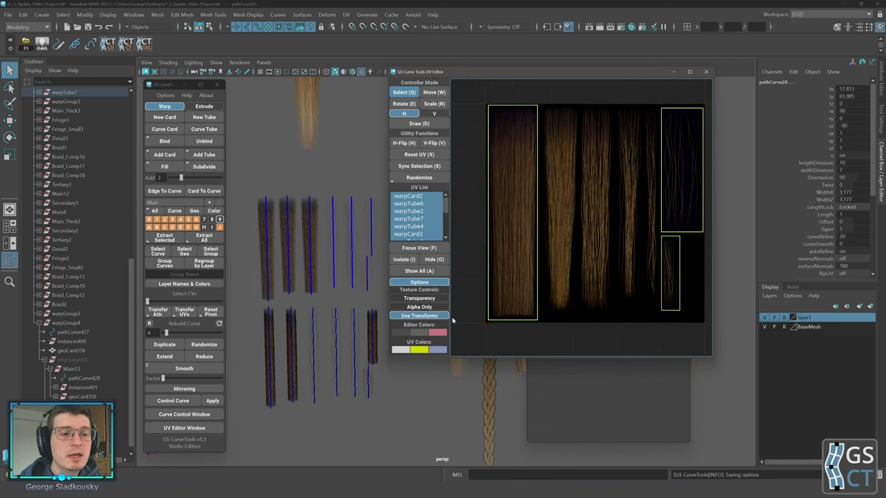
Set the selected UV frame color to pinkish red and try it by selecting and deselecting the UV frames
click(401, 350)
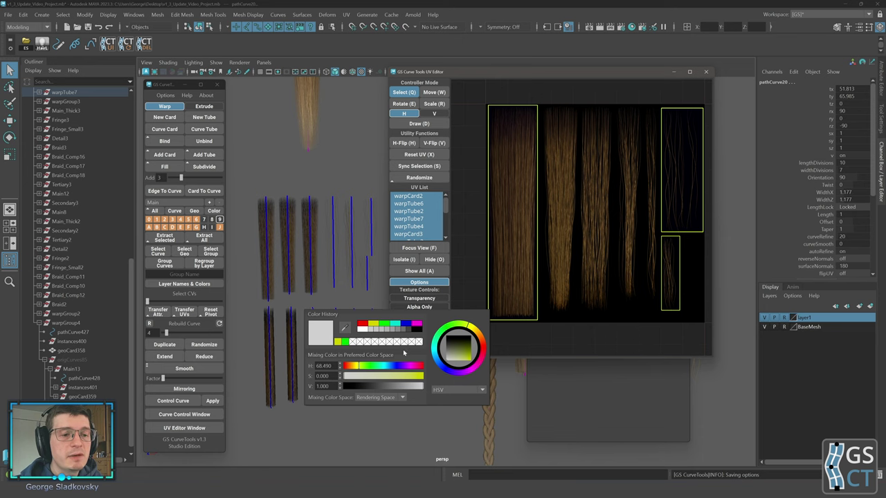
click(484, 355)
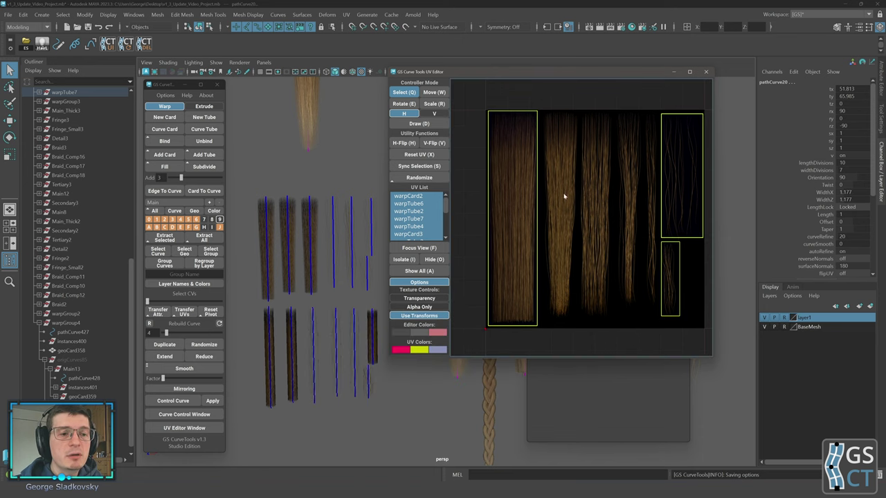
click(511, 207)
drag(562, 184, 513, 252)
middle_drag(598, 220, 576, 223)
drag(612, 214, 651, 263)
click(601, 230)
middle_drag(573, 210, 595, 212)
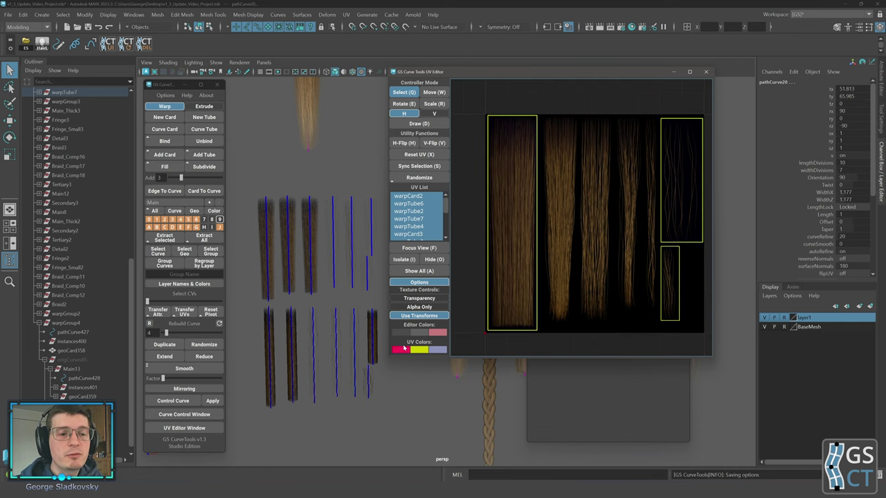
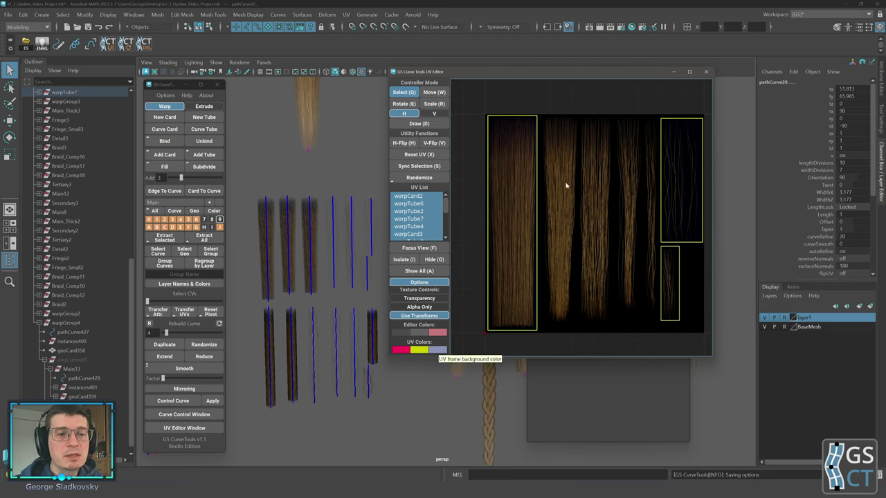
Set the UV frame background color to yellow
click(438, 351)
drag(514, 341, 527, 349)
click(531, 318)
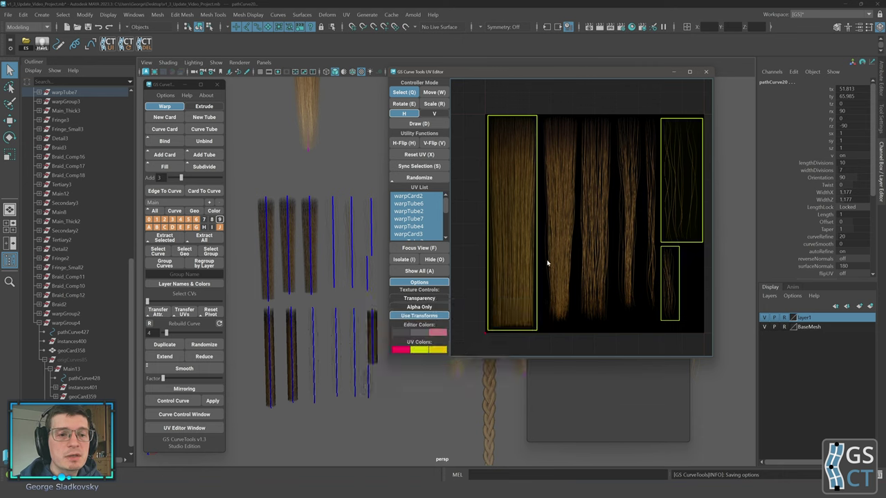
Move the widest strand's UVs off the texture and back onto the strand
key(w)
alt+middle_drag(556, 230, 587, 219)
drag(550, 206, 494, 205)
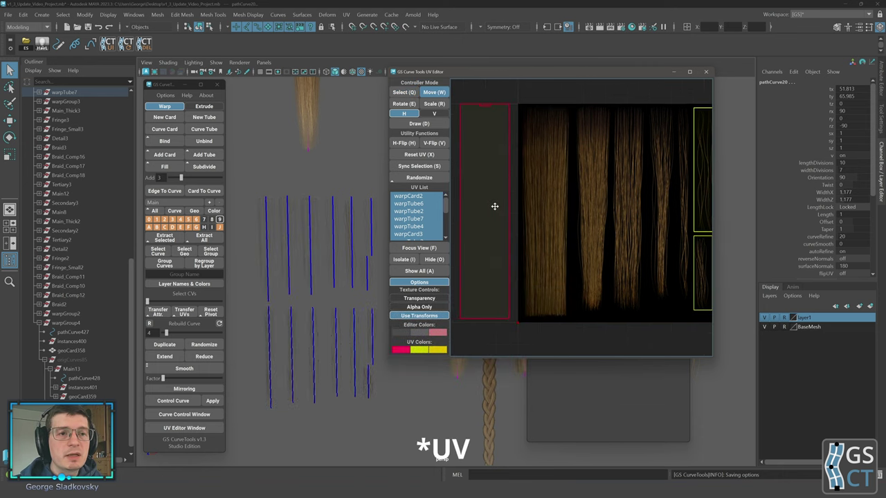
drag(483, 289, 530, 267)
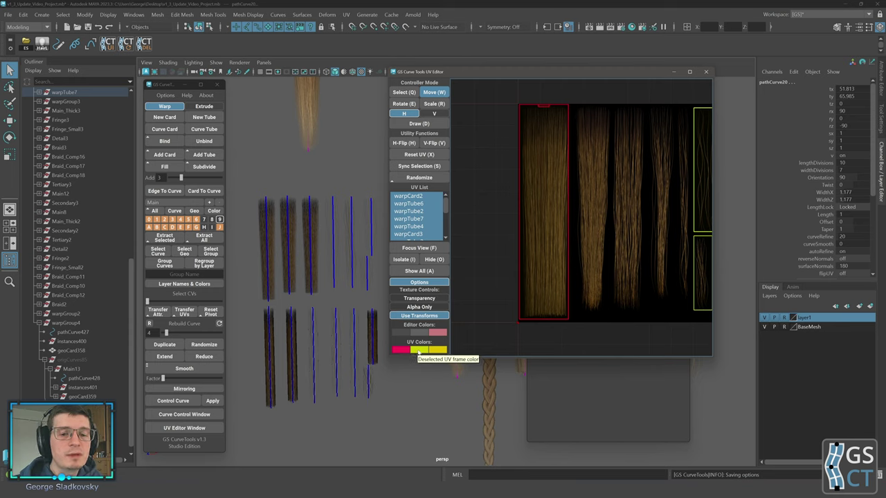
Return the UV Editor to selection mode, select a single upper-row card, then reselect all sample cards and tubes
key(q)
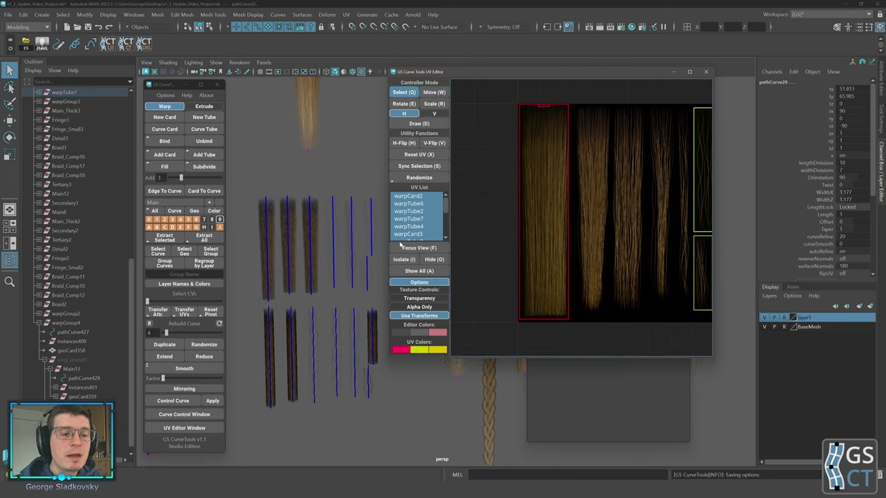
alt+middle_drag(344, 236, 330, 250)
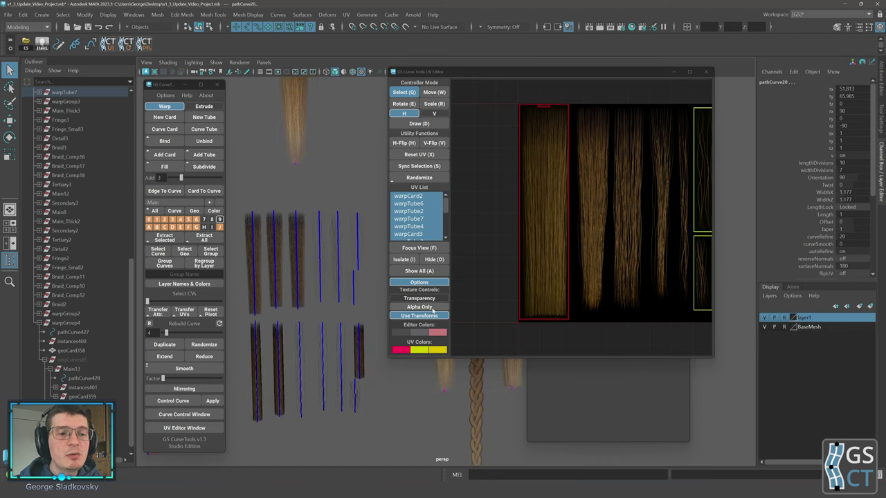
alt+middle_drag(601, 203, 561, 216)
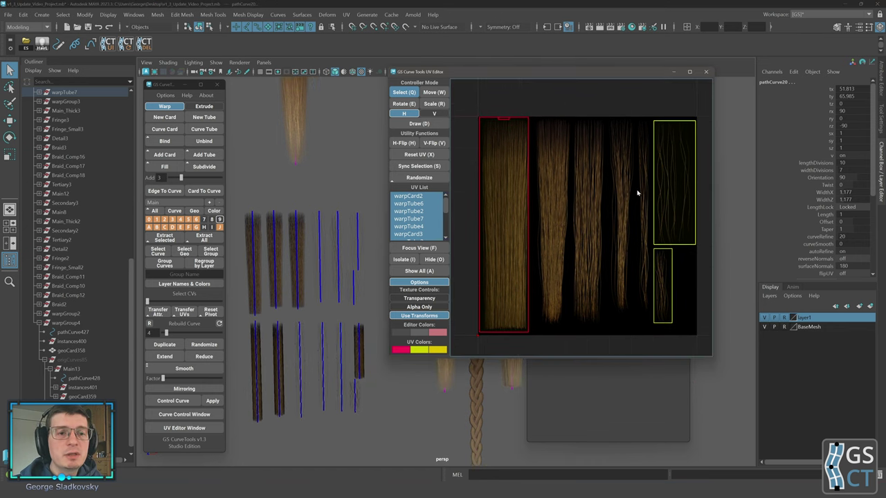
click(300, 231)
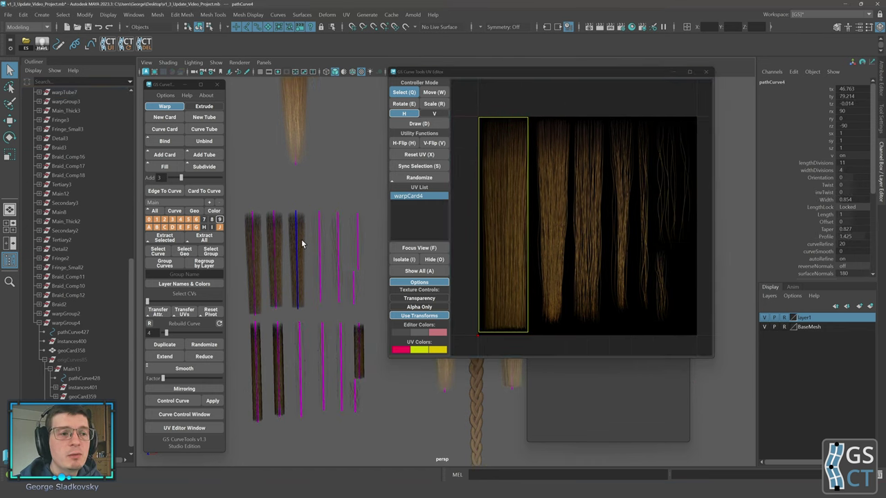
alt+middle_drag(300, 241, 313, 216)
drag(249, 201, 368, 419)
alt+middle_drag(324, 238, 315, 242)
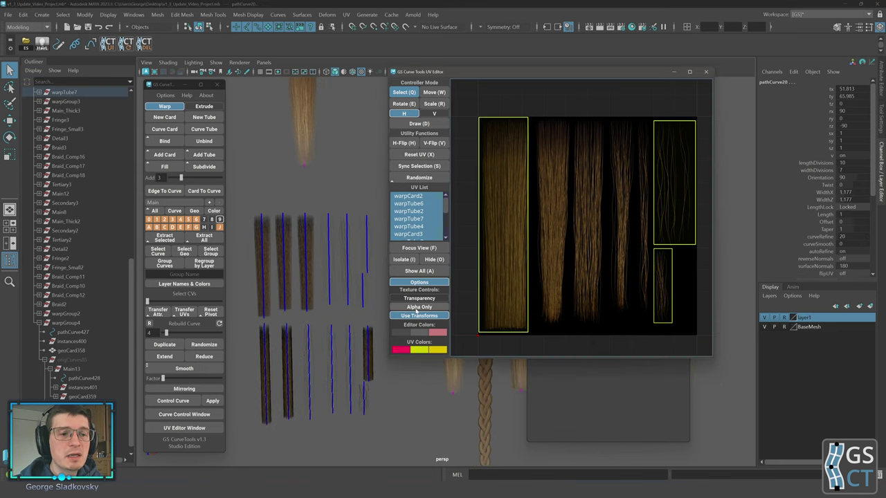
Turn on the Transparency and Alpha Only texture display in the UV Editor
click(418, 308)
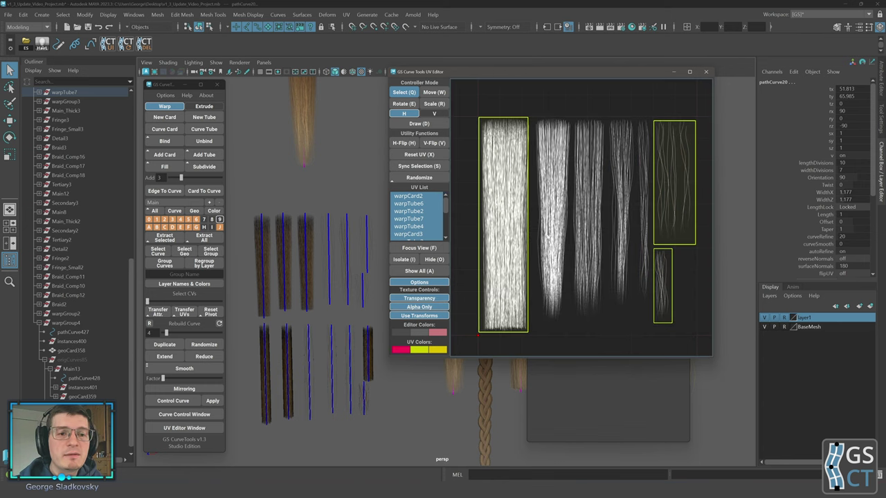
alt+middle_drag(554, 306, 547, 308)
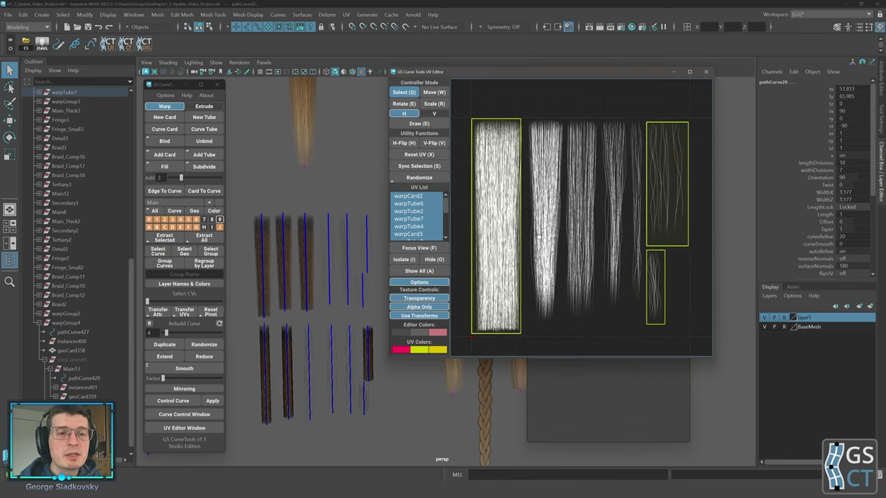
middle_drag(539, 237, 542, 240)
Redraw the widest strand's stacked UVs as a rectangle around the second strand and focus on them
key(d)
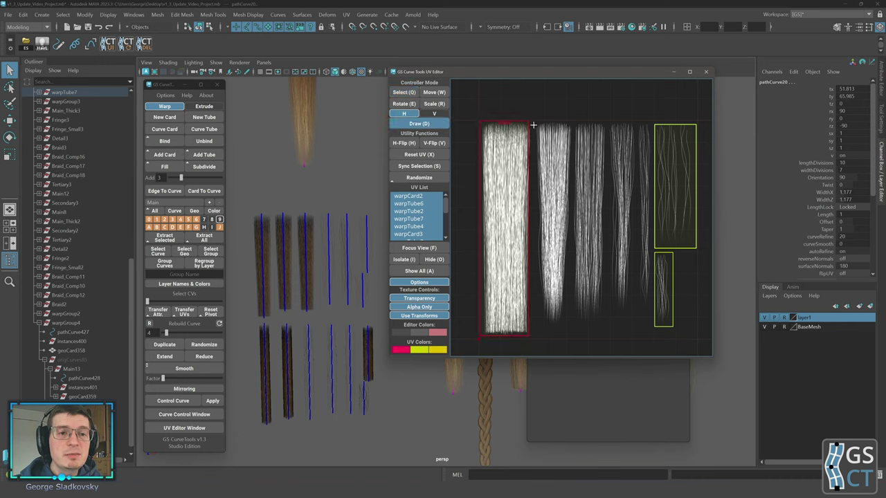
drag(533, 121, 575, 328)
key(q)
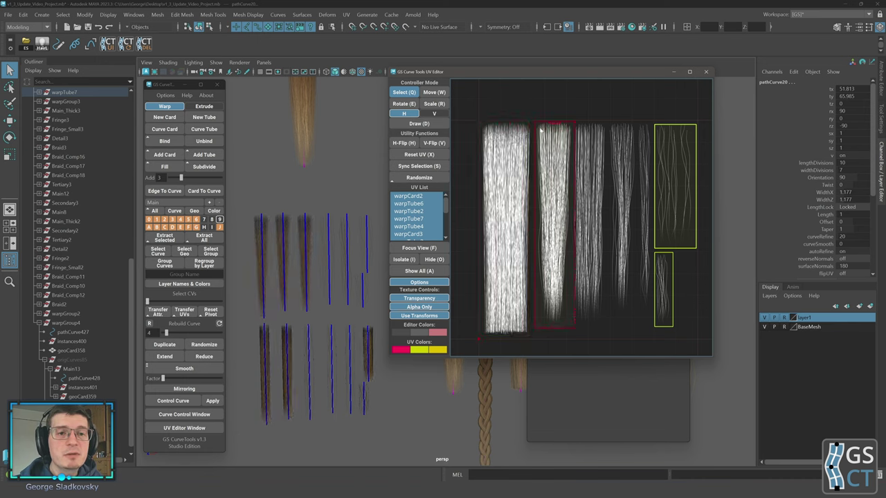
key(f)
key(w)
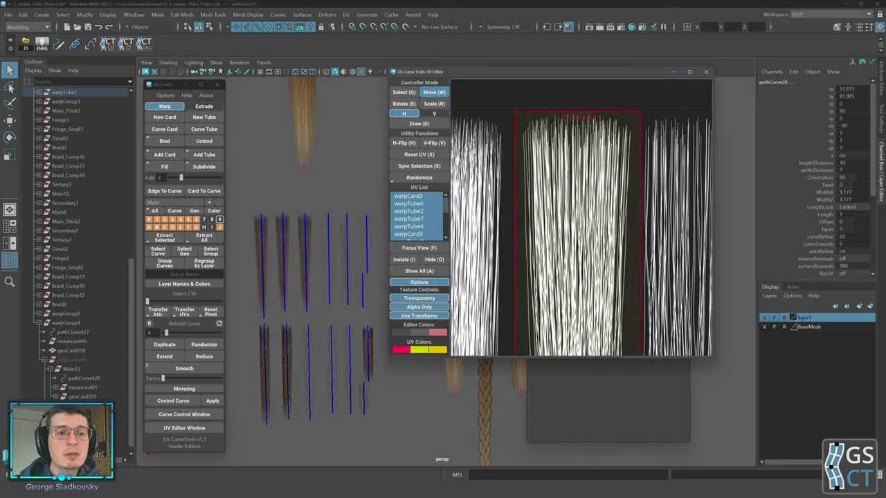
Turn Alpha Only off to examine the transparent color texture, then switch it back on
click(443, 298)
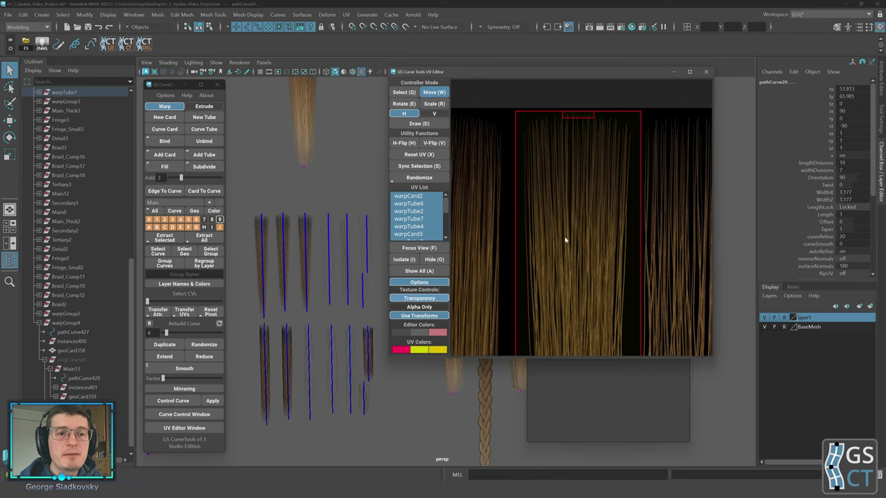
scroll(565, 240, down, 3)
middle_drag(565, 239, 625, 211)
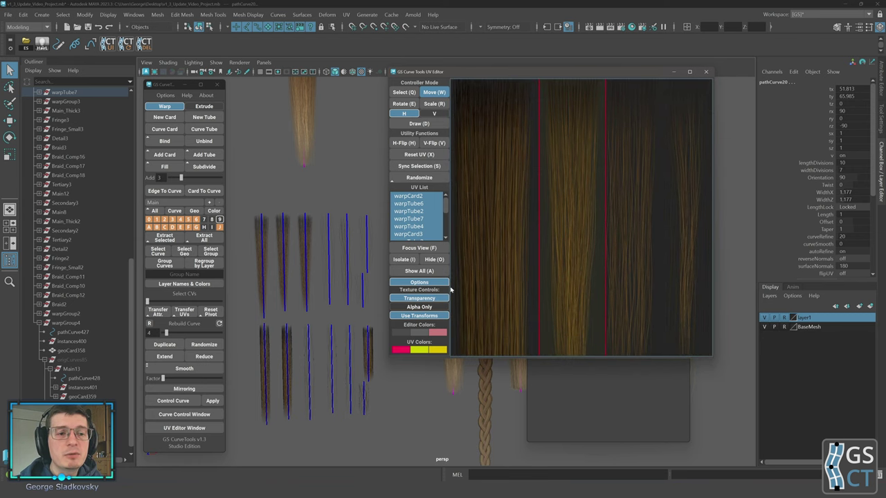
click(419, 308)
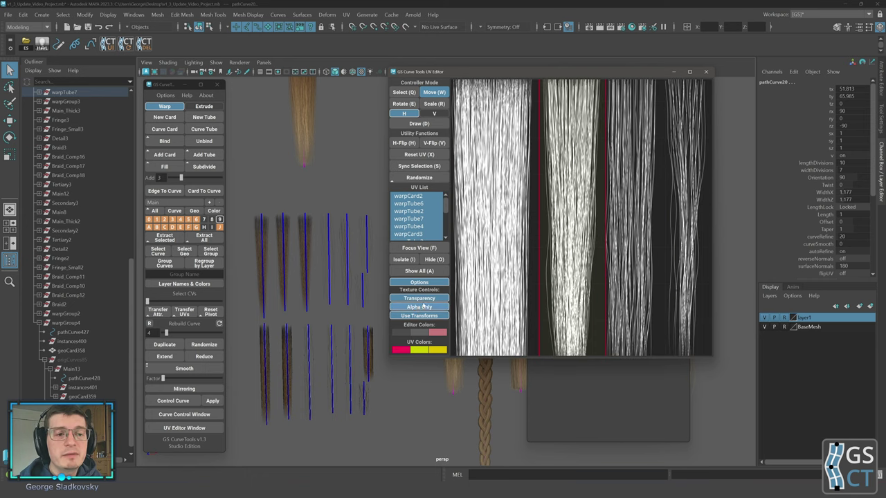
scroll(593, 252, down, 4)
key(q)
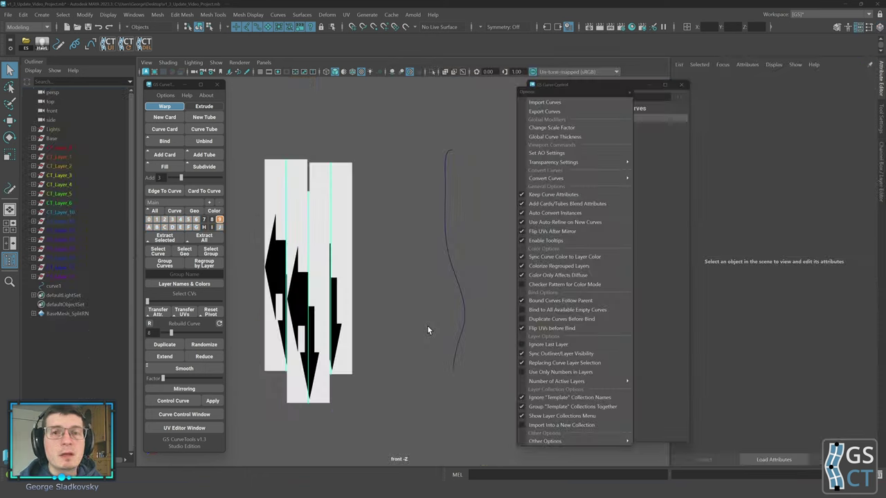
Reposition the detached GS CurveTools Options menu so it is clear of the dark blue curve
drag(534, 93, 478, 79)
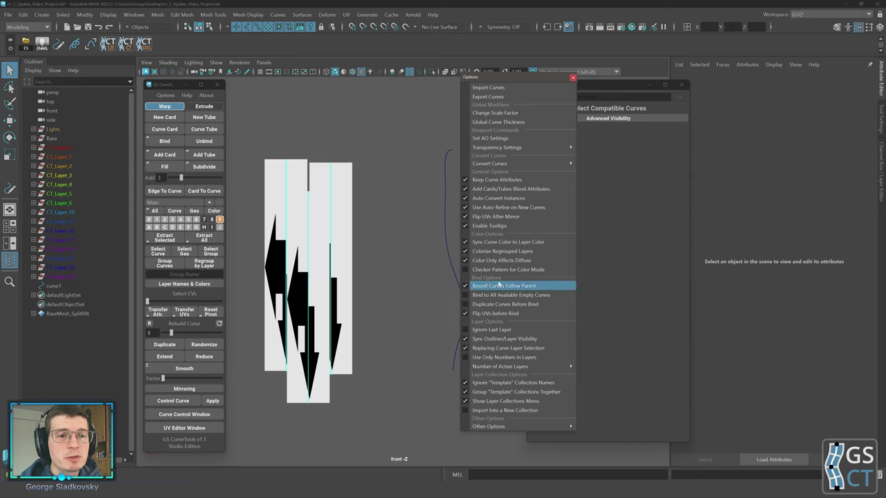
drag(514, 83, 598, 81)
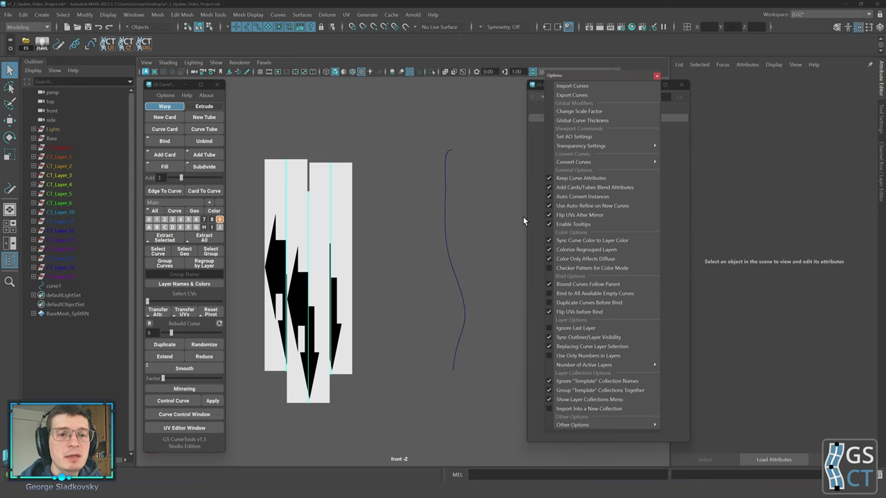
Raise the smoothing factor and smooth the dark blue curve beside the cards several times
alt+middle_drag(416, 198, 415, 210)
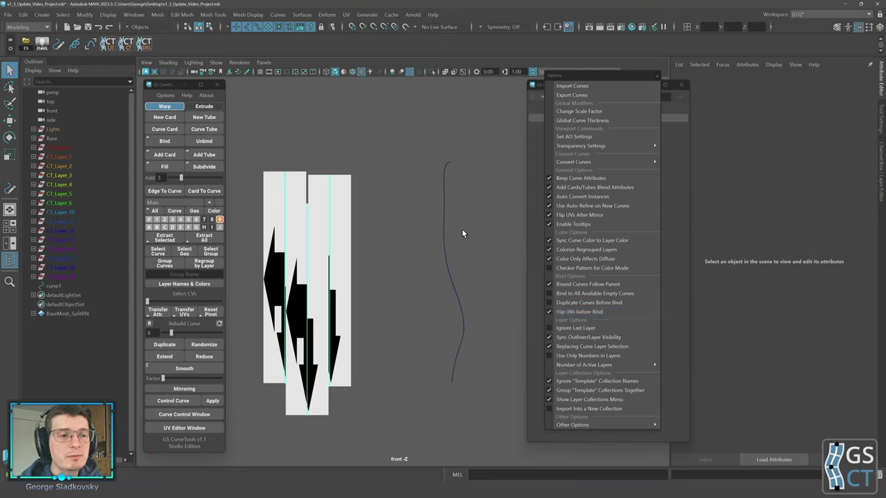
alt+middle_drag(443, 199, 429, 182)
click(430, 183)
mouse_move(411, 213)
alt+middle_down()
mouse_move(436, 222)
mouse_move(413, 223)
alt+middle_up()
drag(163, 378, 193, 379)
click(191, 370)
click(189, 369)
click(188, 369)
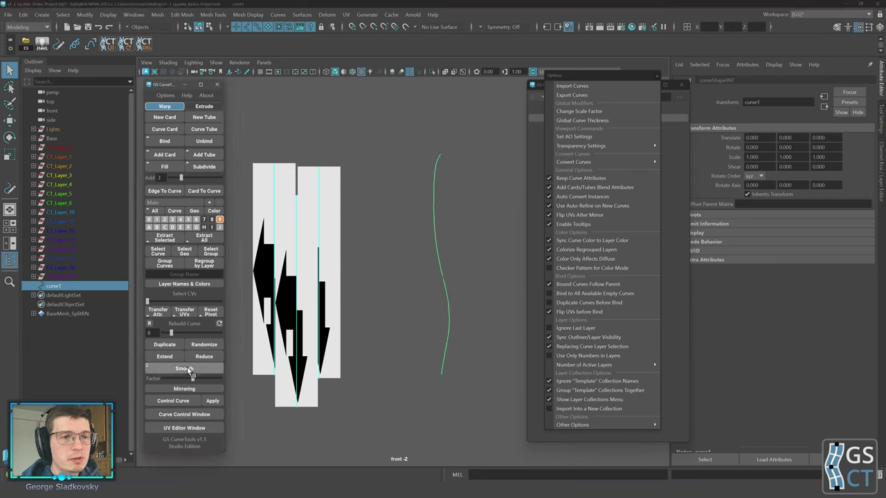
click(188, 369)
click(380, 263)
alt+middle_drag(316, 217, 362, 214)
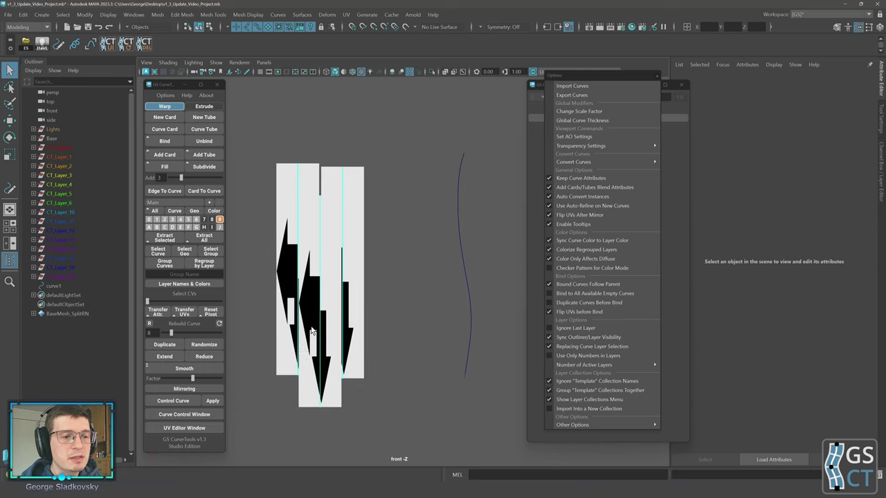
Bind the arrow-textured cards to the smoothed curve with Flip UVs before Bind enabled, and undo the bind
alt+middle_drag(346, 340, 323, 344)
click(471, 256)
alt+middle_drag(469, 254, 457, 252)
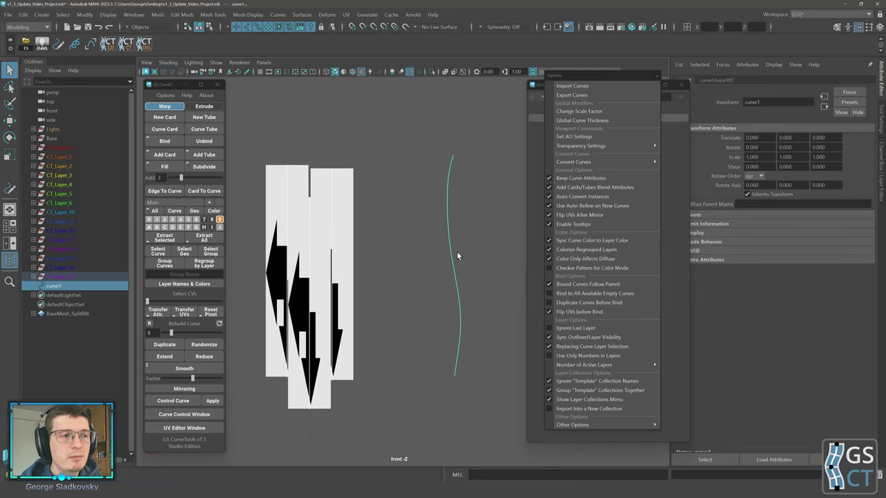
click(169, 143)
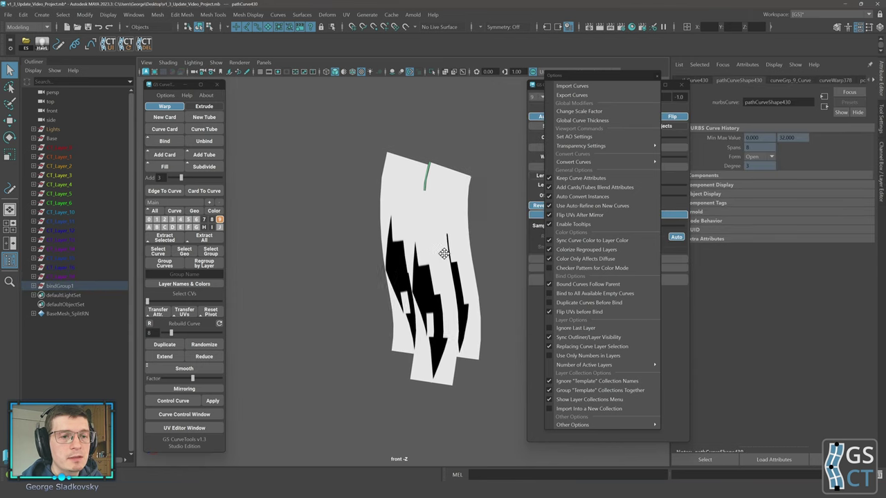
mouse_move(417, 281)
alt+middle_down()
mouse_move(430, 267)
mouse_move(425, 277)
mouse_move(393, 267)
mouse_move(422, 278)
alt+middle_up()
key(ctrl+z)
Disable Flip UVs before Bind, bind the arrow-textured cards to the curve, and undo the bind
click(569, 314)
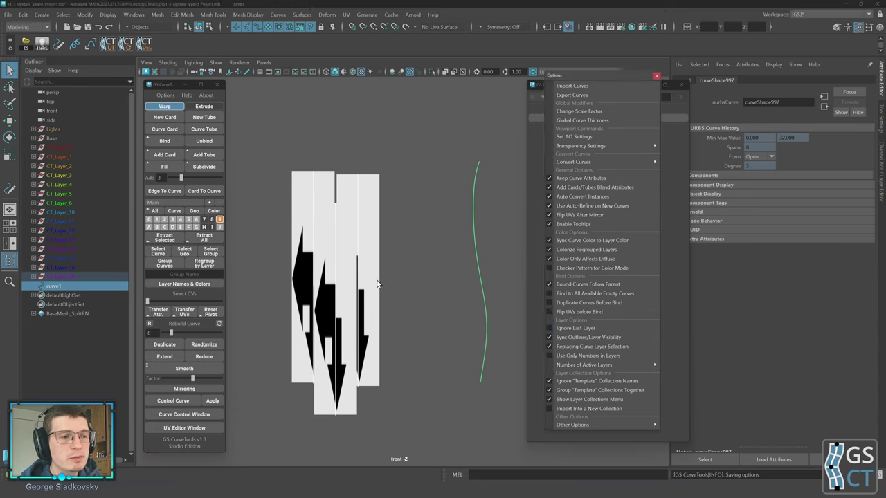
click(165, 141)
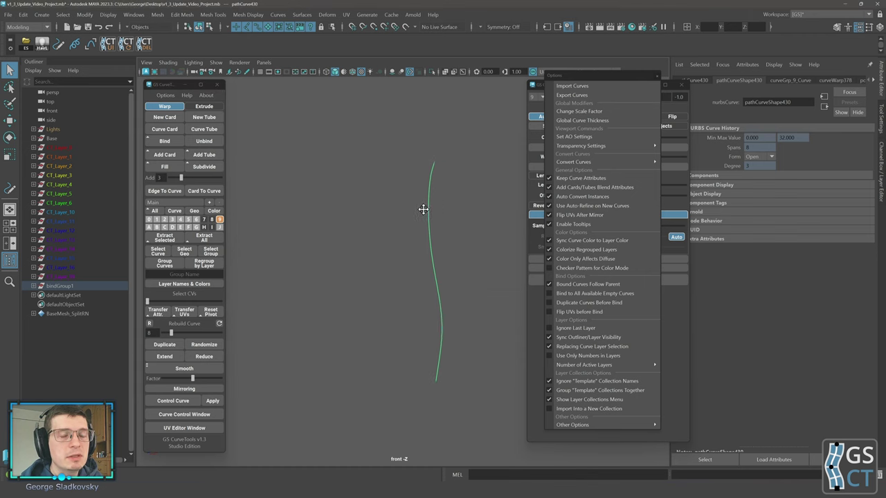
key(ctrl+z)
Repeat the bind with unflipped UVs, examine the arrow directions in the perspective view, and undo it
click(168, 144)
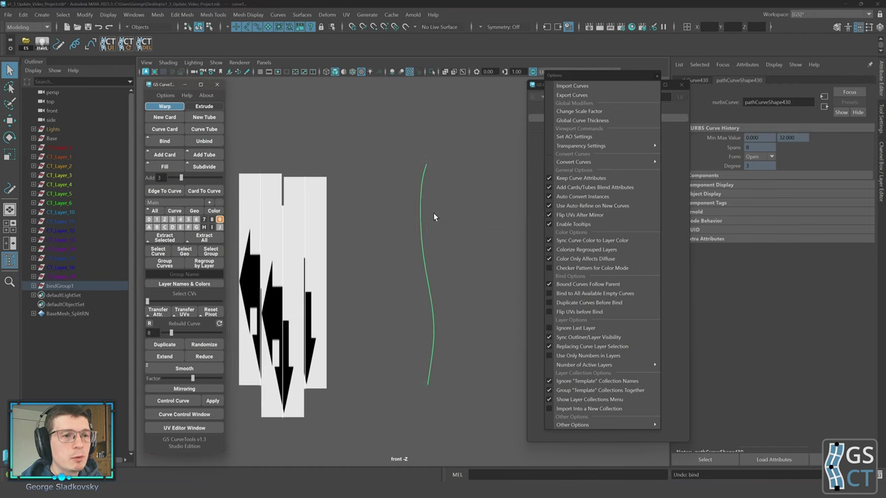
key(space)
drag(431, 212, 432, 198)
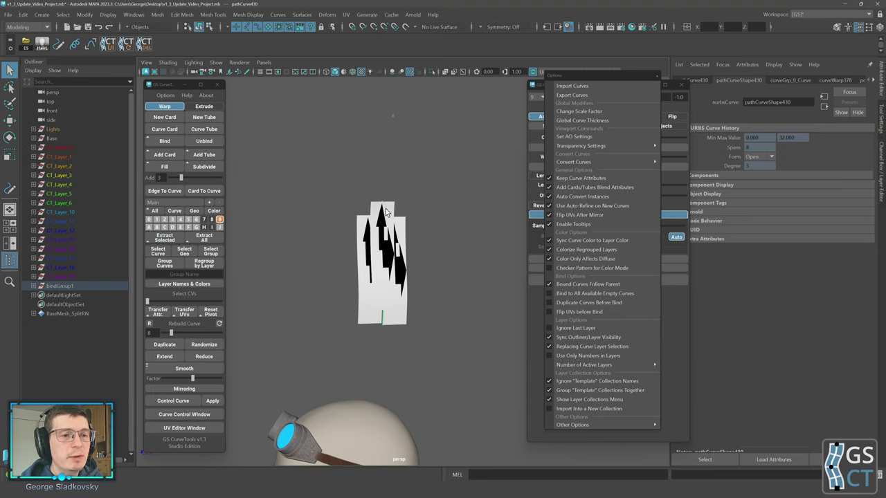
scroll(385, 255, up, 1)
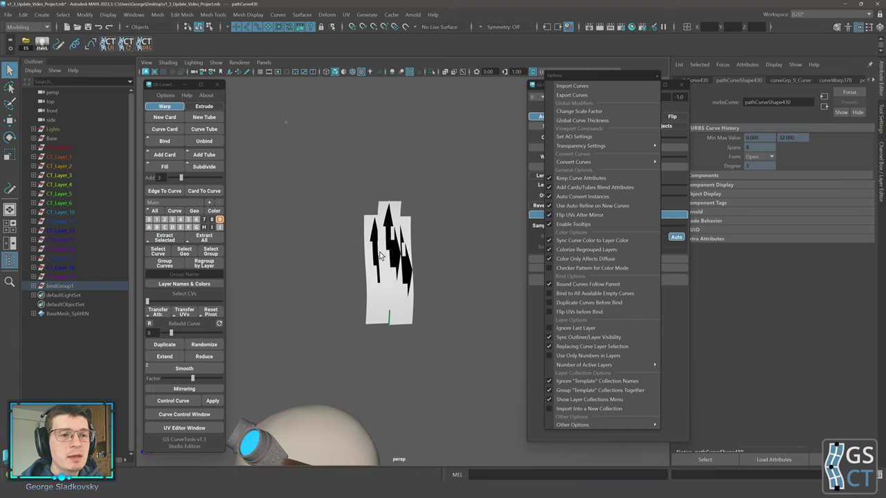
scroll(404, 221, up, 1)
alt+middle_drag(391, 191, 403, 225)
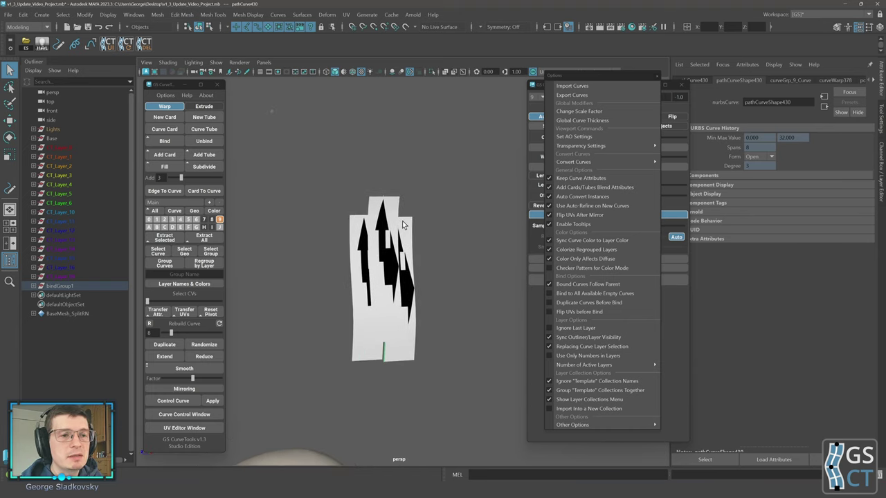
alt+drag(383, 239, 378, 229)
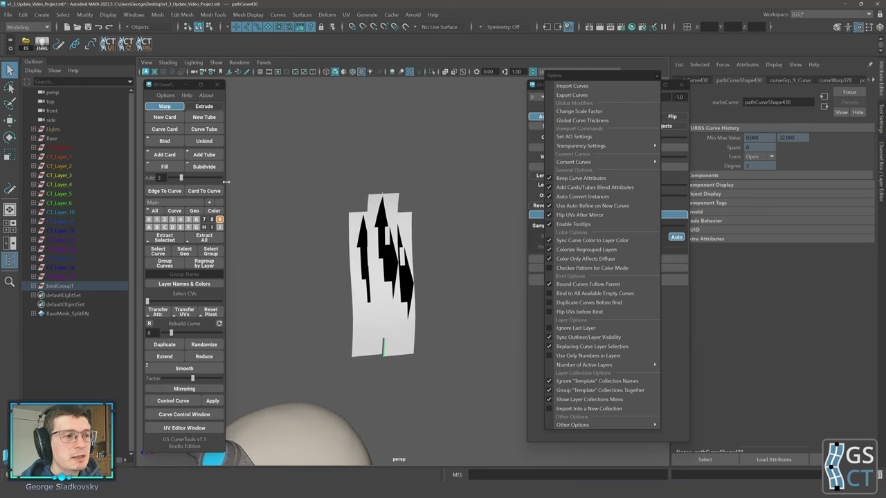
alt+drag(332, 209, 388, 220)
key(ctrl+z)
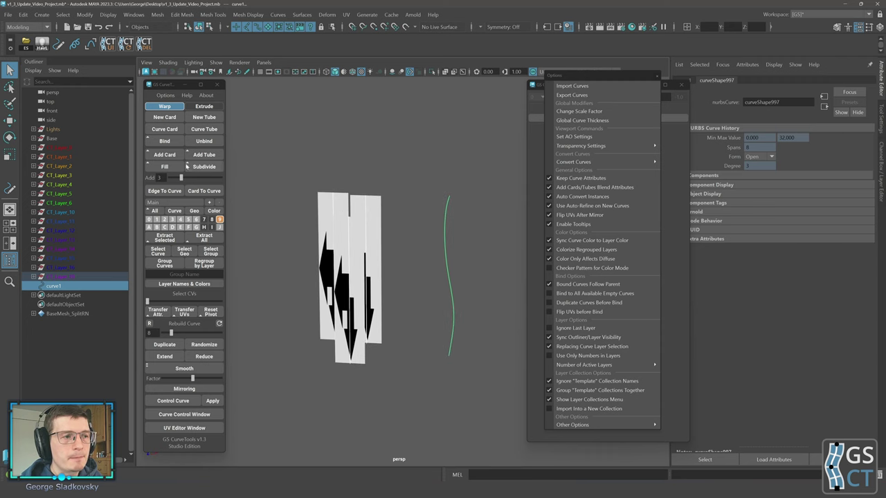
click(164, 140)
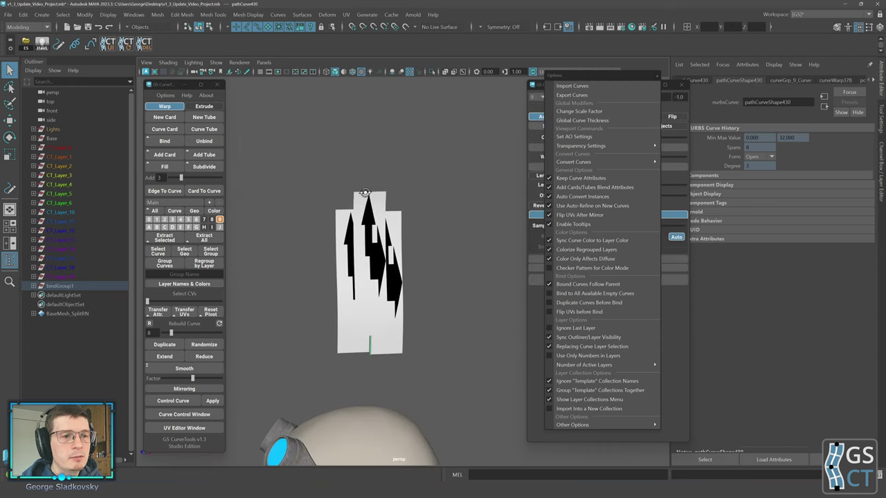
key(ctrl+z)
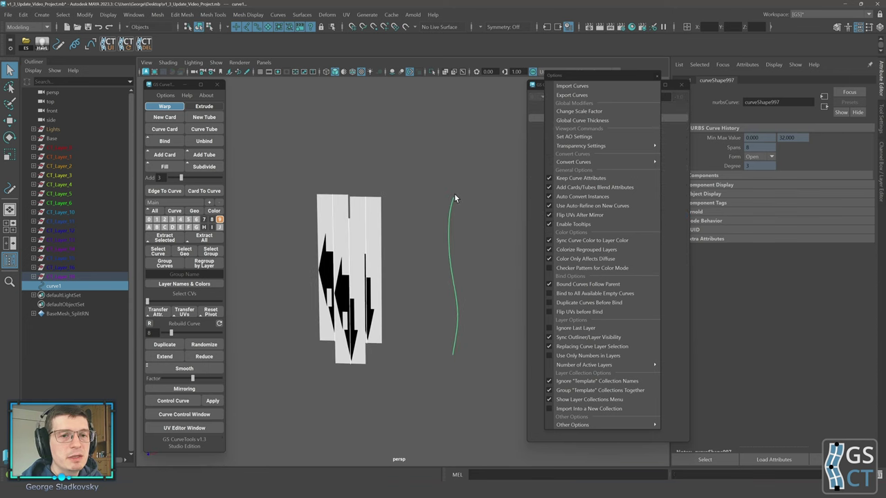
Turn Flip UVs before Bind back on and bind the arrow-textured cards to the curve
click(579, 312)
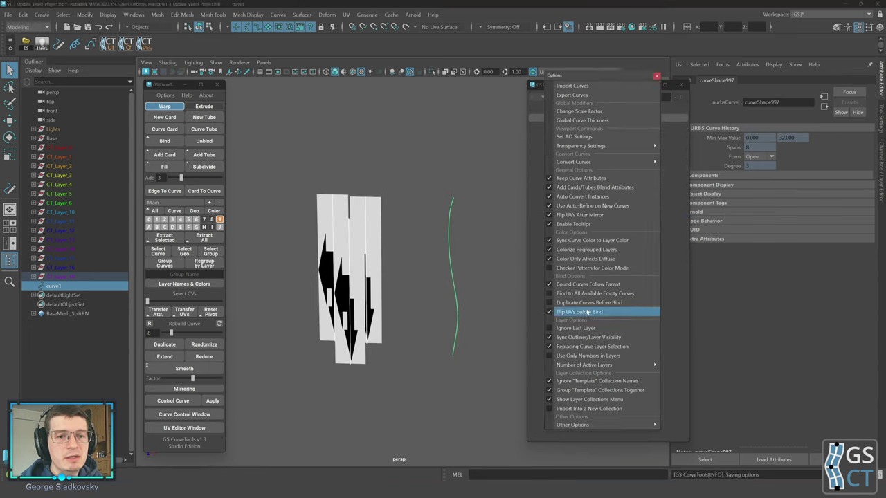
click(173, 142)
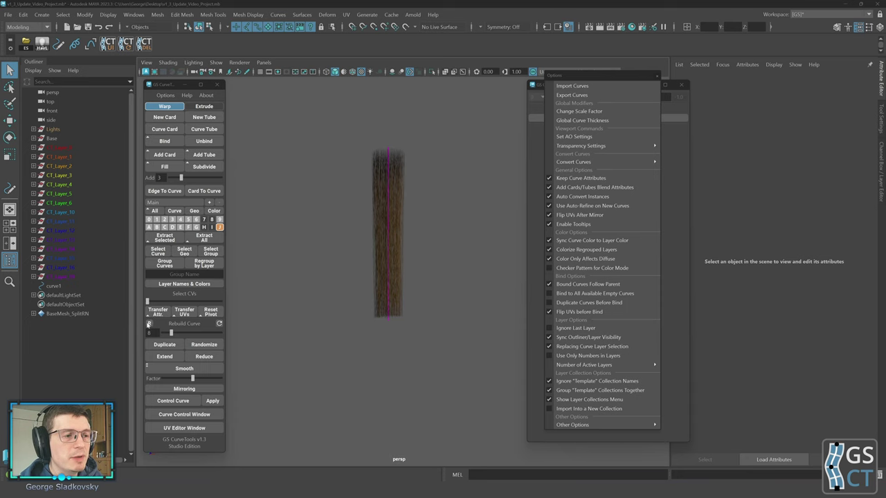
Rebuild the single brown hair card's curve with the rebuild value set to 20
drag(413, 205, 363, 280)
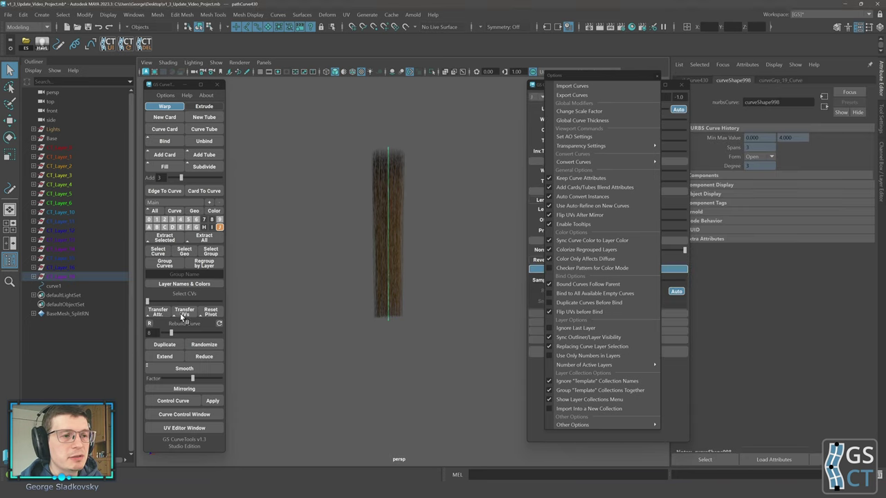
click(280, 319)
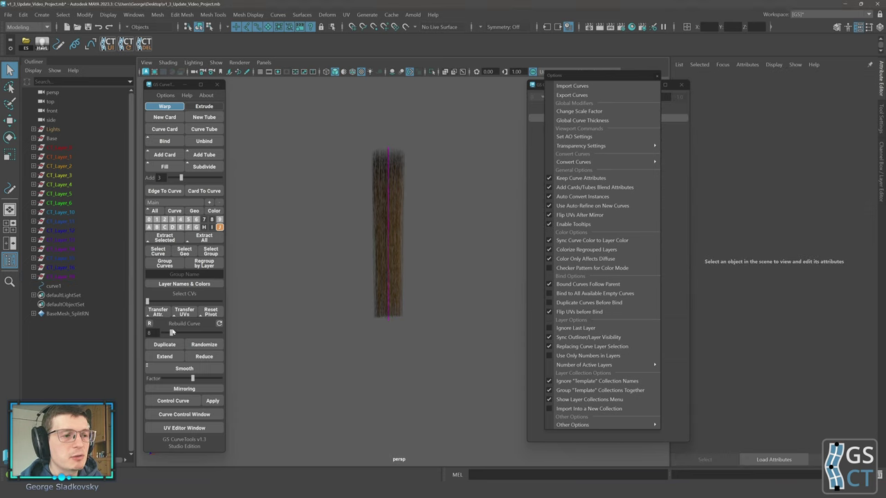
mouse_move(173, 333)
mouse_down()
mouse_move(186, 334)
mouse_move(176, 335)
mouse_up()
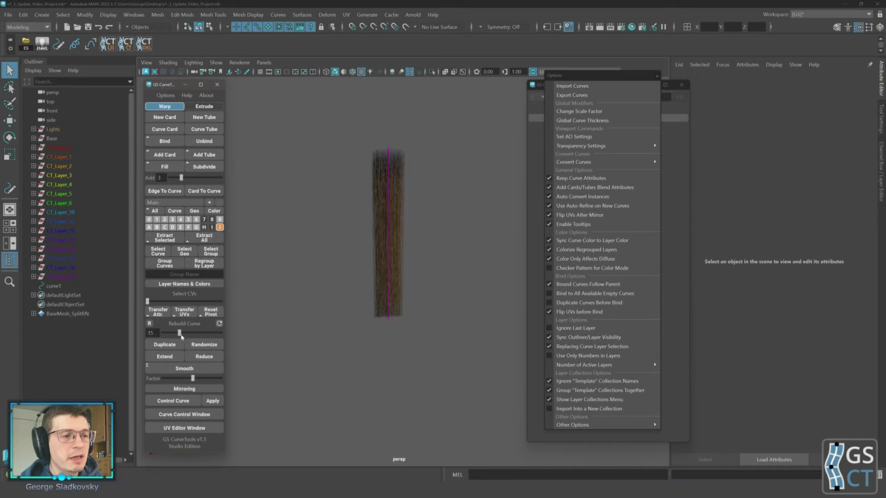
mouse_move(177, 336)
mouse_down()
mouse_move(194, 335)
mouse_move(185, 334)
mouse_up()
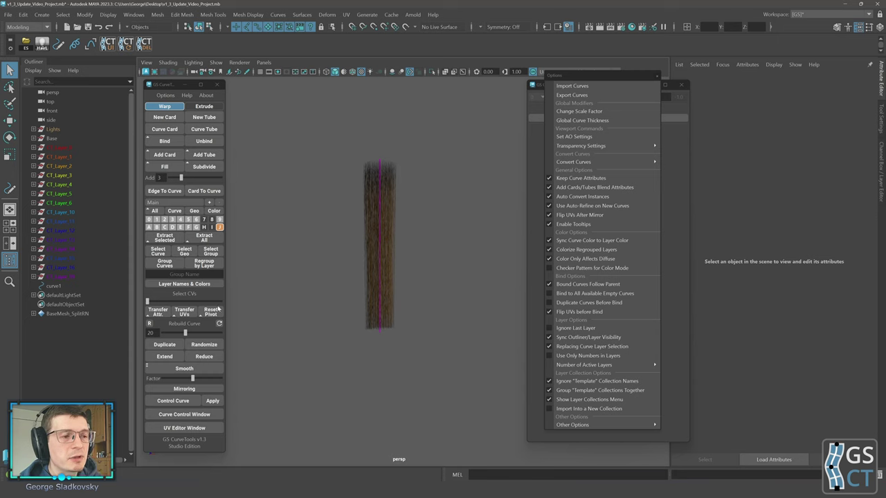
Try moving a group of control vertices in the middle of the rebuilt hair card's curve, and undo the move
drag(404, 274, 404, 275)
key(F8)
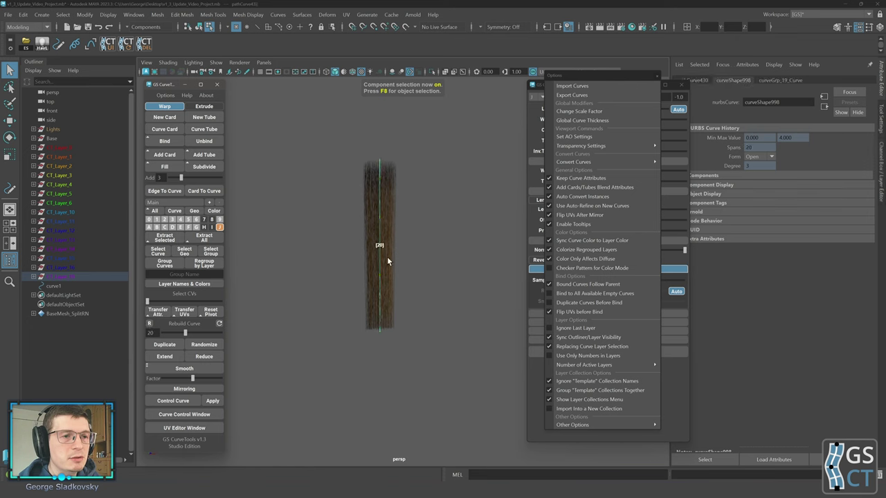
scroll(385, 235, up, 3)
right_drag(406, 215, 352, 219)
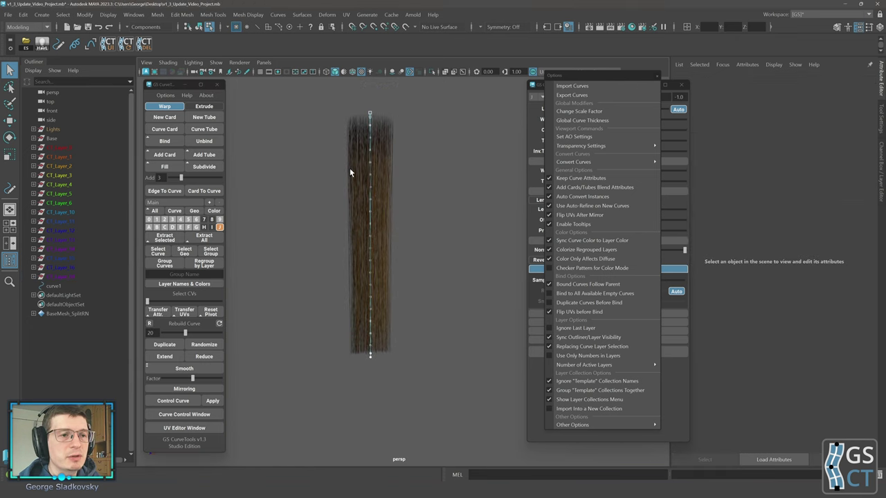
drag(350, 167, 403, 255)
key(w)
drag(372, 214, 430, 219)
key(ctrl+z)
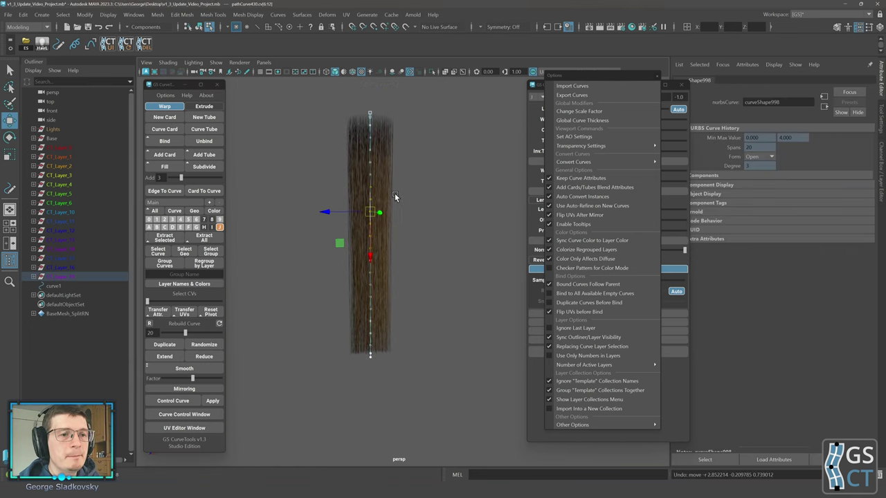
Return to object selection and rebuild the selected hair card's curve with a lower rebuild value
key(q)
right_drag(402, 188, 450, 172)
drag(397, 219, 412, 234)
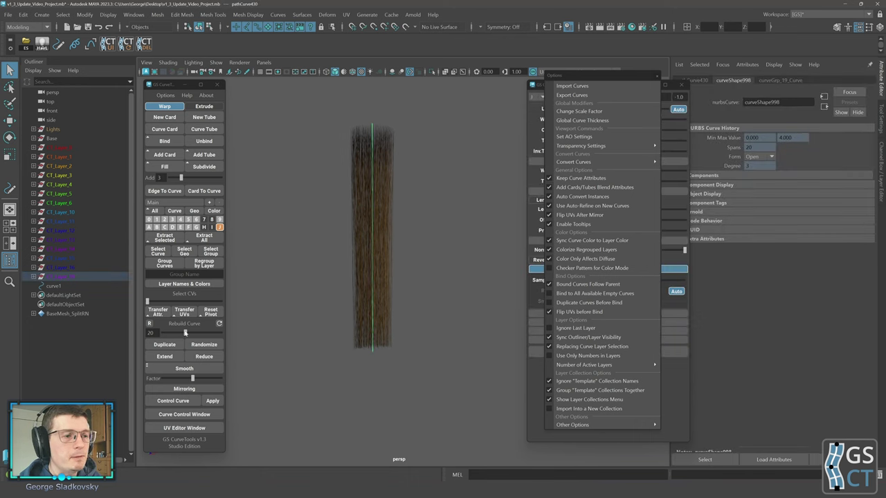
mouse_move(184, 333)
mouse_down()
mouse_move(170, 334)
mouse_move(205, 334)
mouse_move(178, 334)
mouse_up()
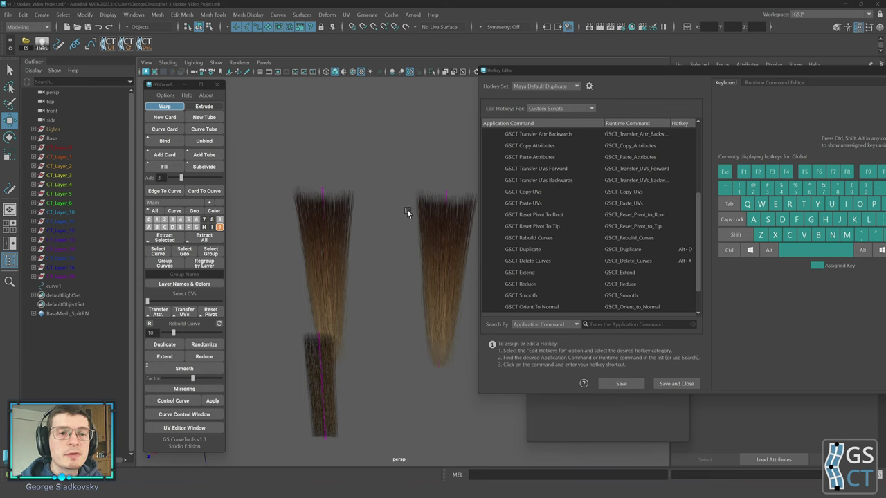
Select the GSCT Delete Curves command in the Hotkey Editor's custom scripts list to examine its assigned hotkey
alt+middle_drag(407, 209, 378, 163)
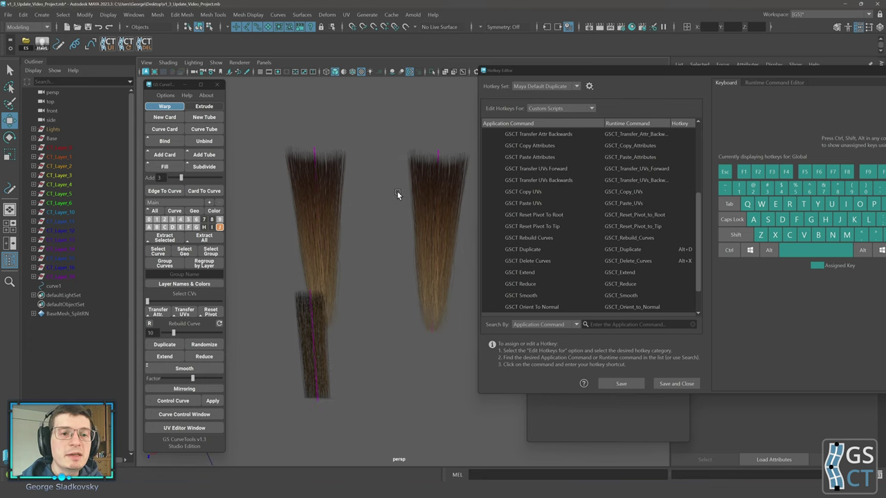
alt+right_drag(397, 192, 395, 199)
alt+middle_drag(395, 199, 413, 192)
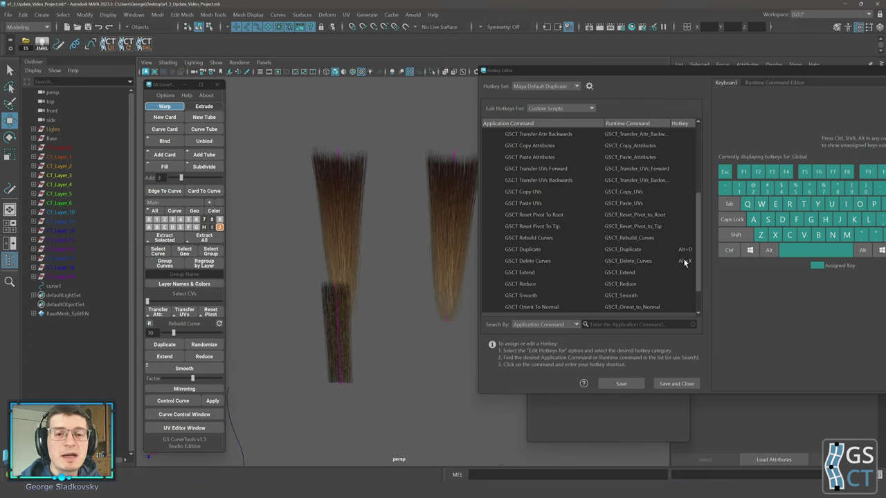
scroll(382, 234, down, 3)
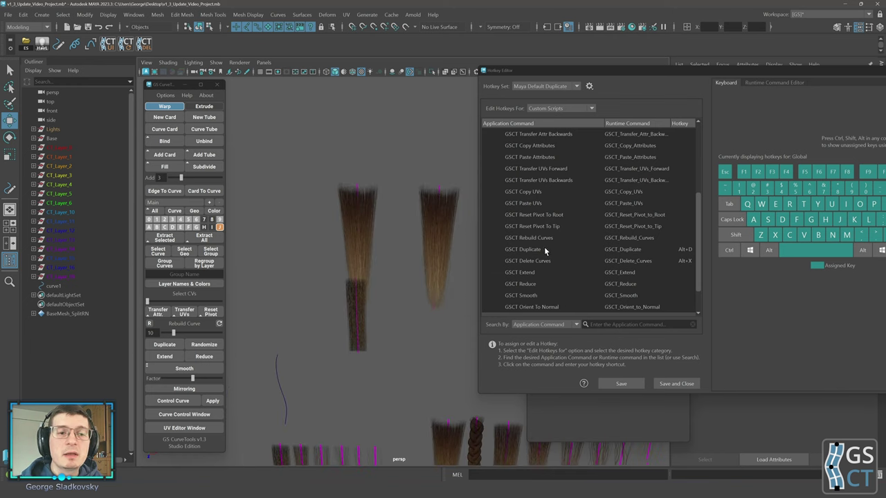
click(518, 264)
key(alt+x)
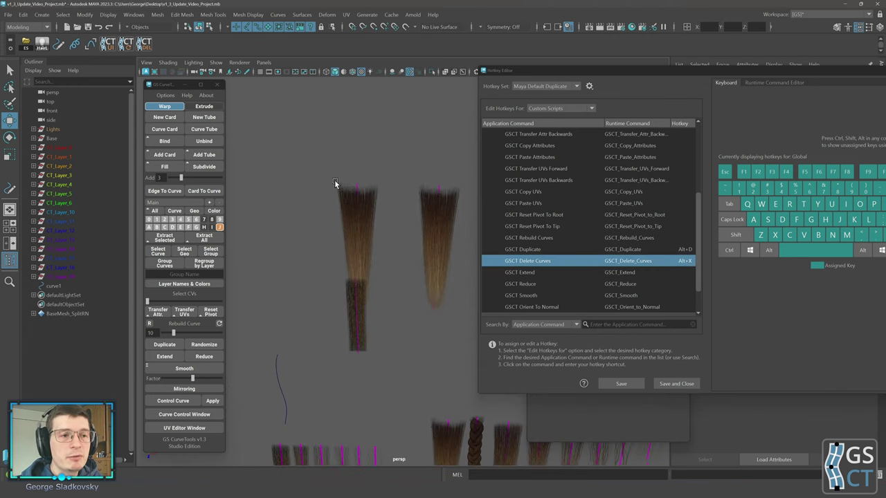
Duplicate the tapered hair card that overlaps the short strip and spread the tapered cards out above the strip
click(388, 219)
key(alt+d)
middle_drag(394, 234, 344, 202)
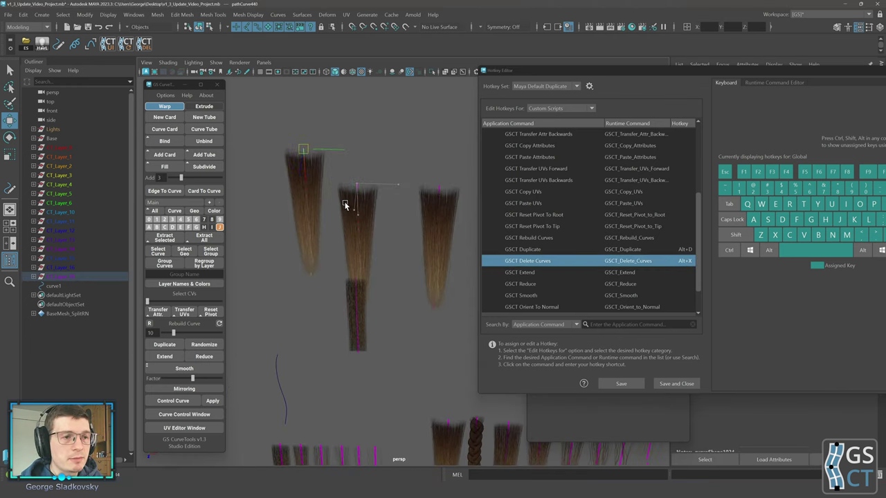
click(371, 233)
key(alt+d)
middle_drag(391, 227, 422, 167)
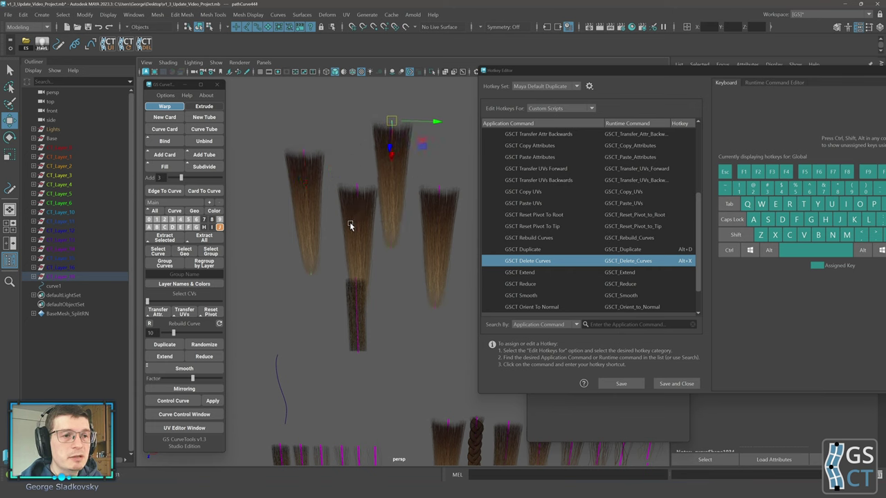
click(351, 223)
key(alt+d)
middle_drag(420, 238, 415, 196)
alt+drag(415, 223, 401, 228)
click(402, 224)
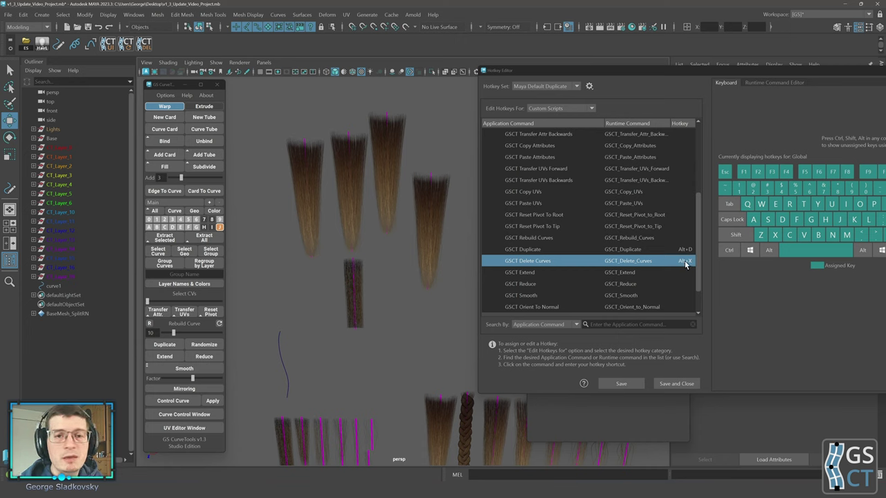
Delete the four tapered hair cards around and above the short strip one by one with GSCT Delete Curves
alt+middle_drag(379, 183, 396, 205)
click(337, 233)
key(alt+x)
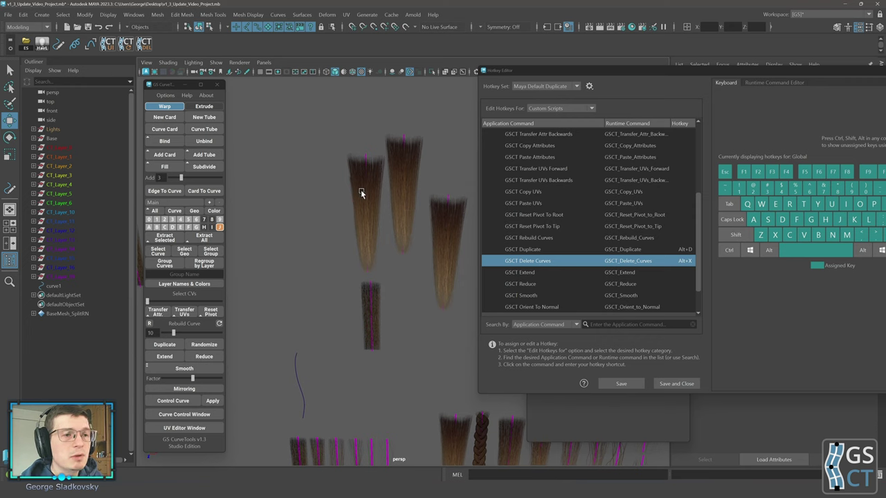
click(369, 188)
key(alt+x)
click(414, 195)
key(alt+x)
click(439, 278)
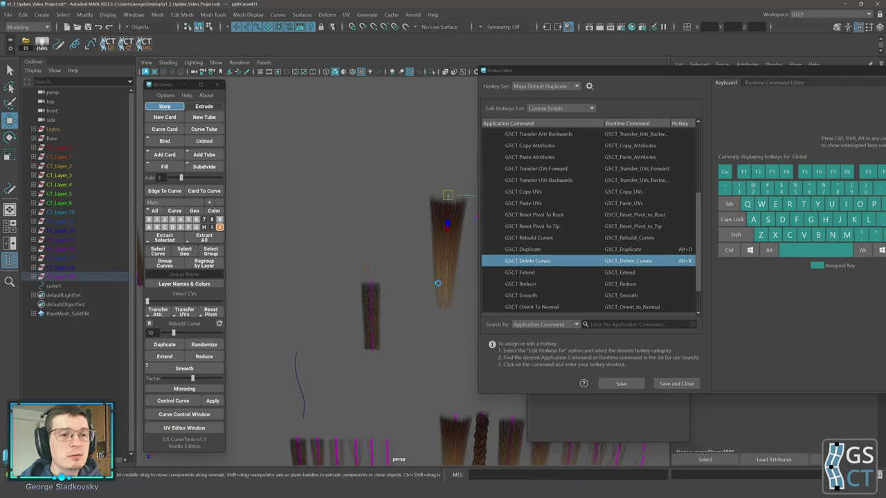
key(alt+x)
Delete the short hair strip and the tapered hair card just before the braid with GSCT Delete Curves
alt+middle_drag(416, 273, 390, 149)
click(354, 204)
key(alt+x)
alt+middle_drag(383, 250, 415, 190)
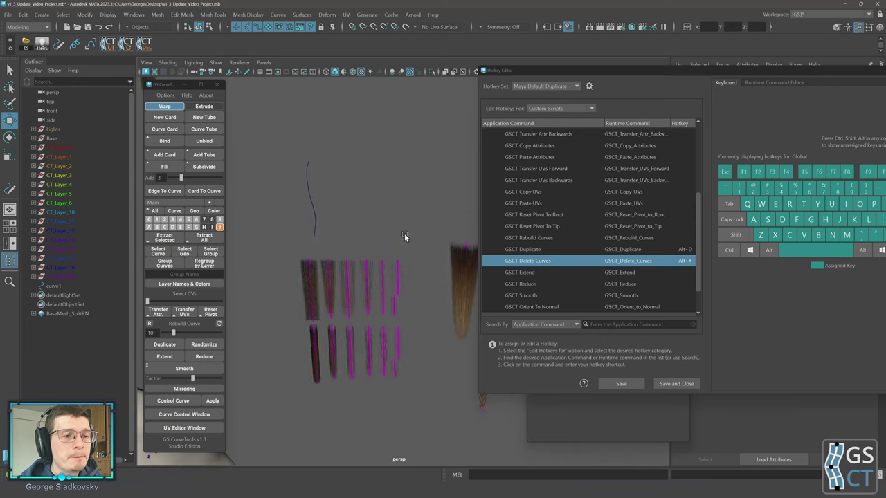
click(456, 271)
alt+drag(456, 269, 392, 230)
key(alt+x)
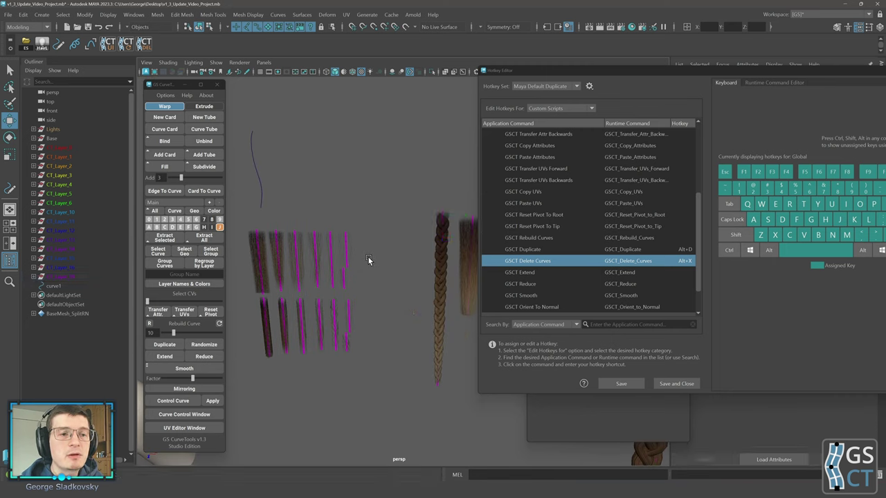
click(468, 312)
key(alt+x)
click(443, 311)
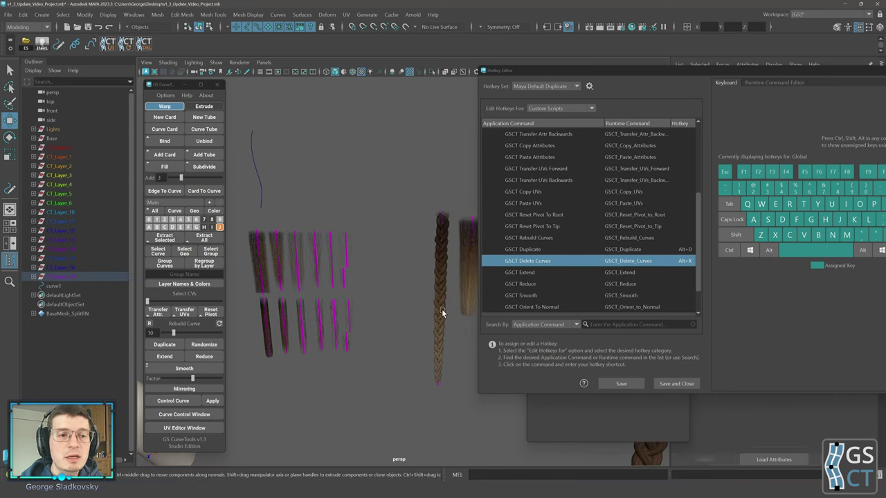
key(alt+x)
middle_drag(416, 291, 344, 245)
key(alt+x)
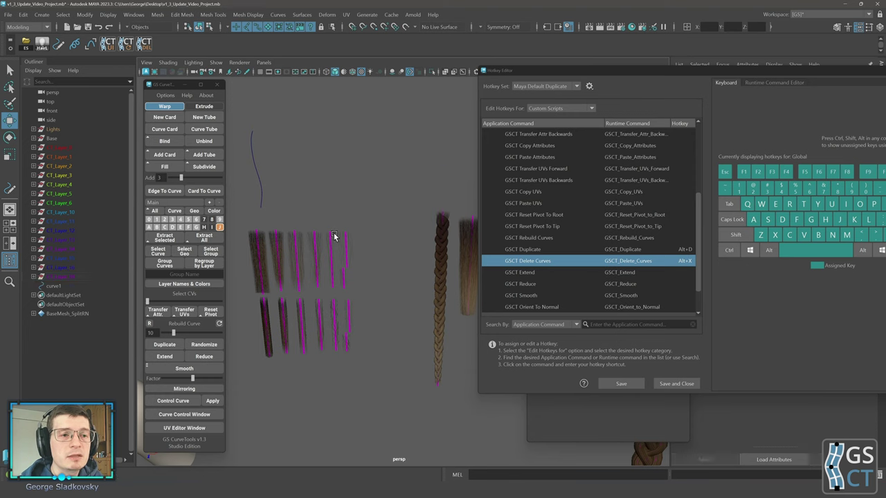
drag(335, 235, 367, 279)
middle_drag(398, 223, 412, 153)
key(alt+x)
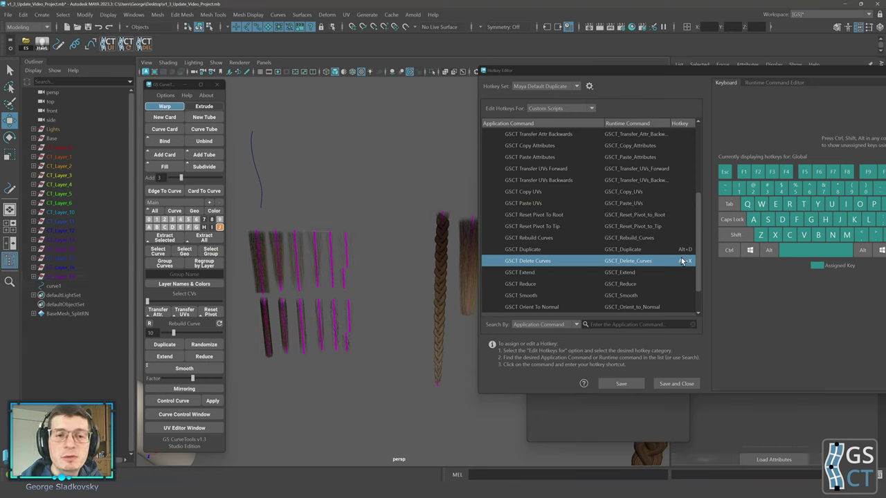
alt+middle_drag(375, 222, 415, 253)
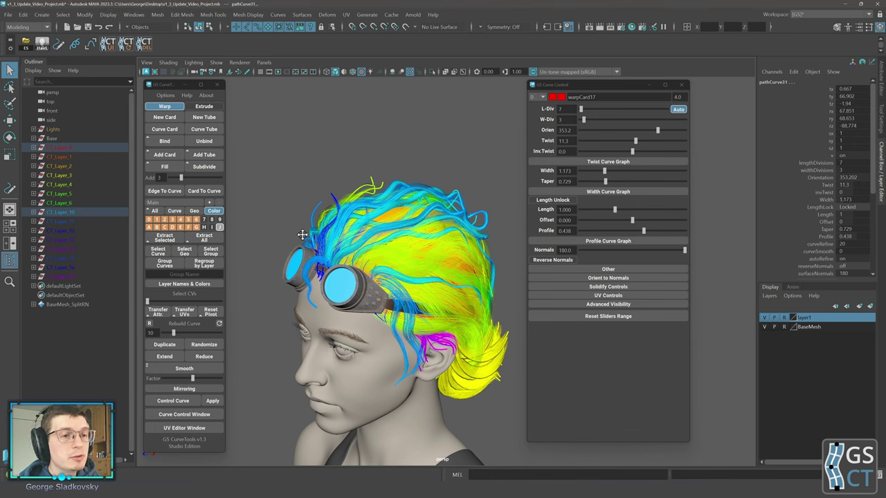
mouse_move(303, 235)
alt+mouse_down()
mouse_move(311, 247)
mouse_move(311, 225)
alt+mouse_up()
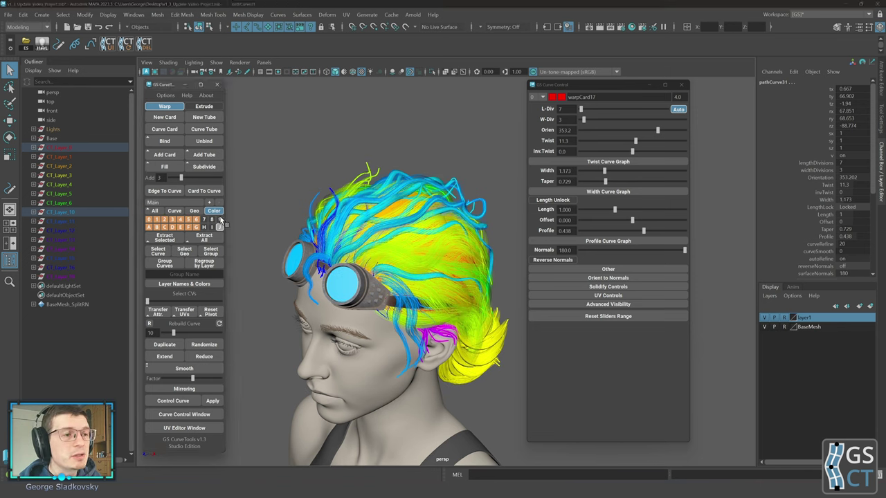
mouse_move(297, 231)
alt+mouse_down()
mouse_move(300, 239)
mouse_move(284, 238)
alt+mouse_up()
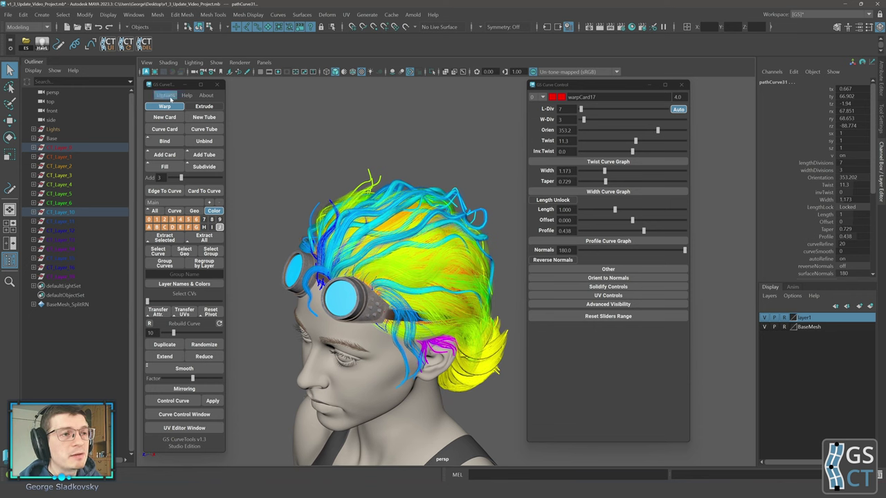
alt+drag(277, 136, 276, 131)
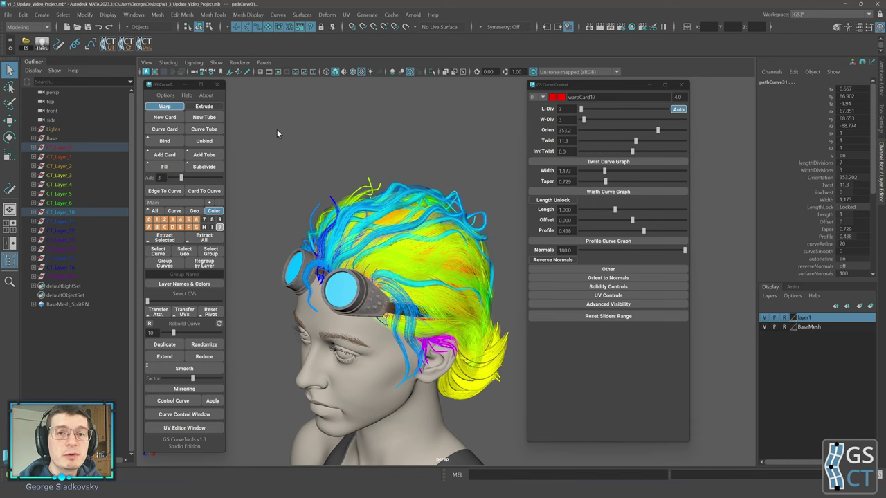
alt+drag(411, 202, 397, 182)
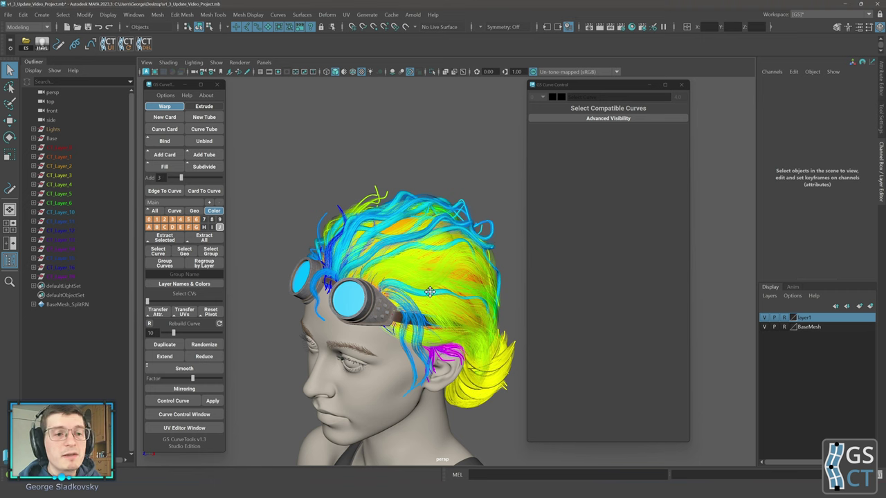
Move the GS Curve Control window farther away from the head model
alt+drag(430, 291, 430, 297)
alt+drag(289, 222, 301, 186)
drag(565, 86, 596, 88)
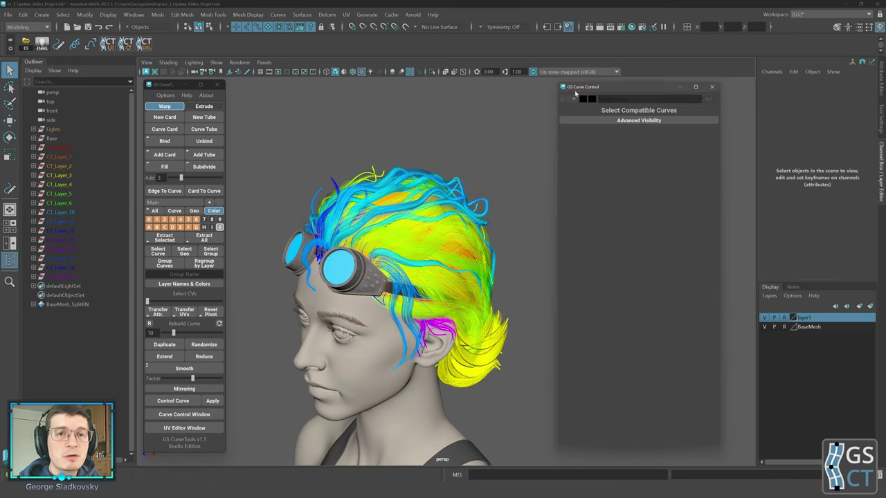
alt+drag(452, 120, 460, 135)
click(186, 95)
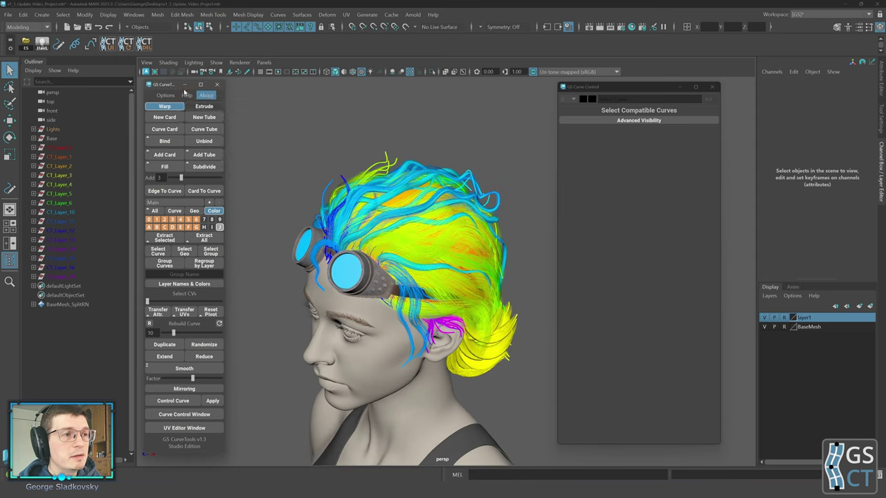
click(400, 139)
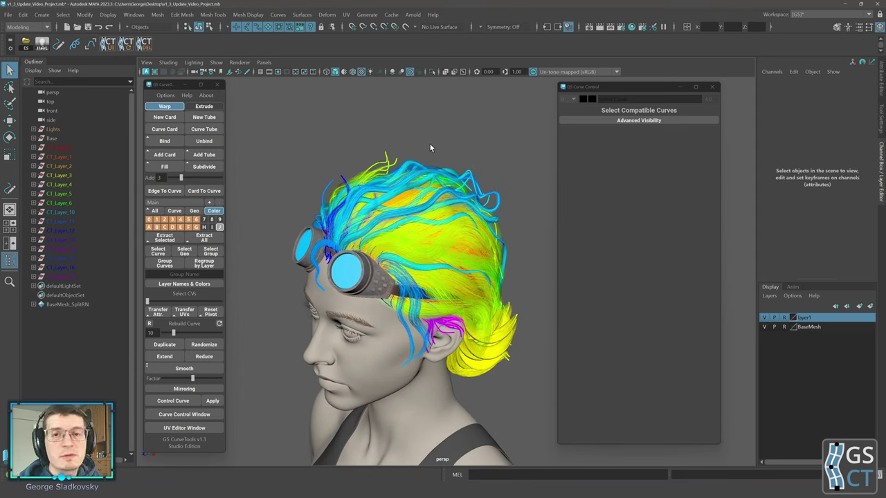
alt+drag(430, 146, 432, 155)
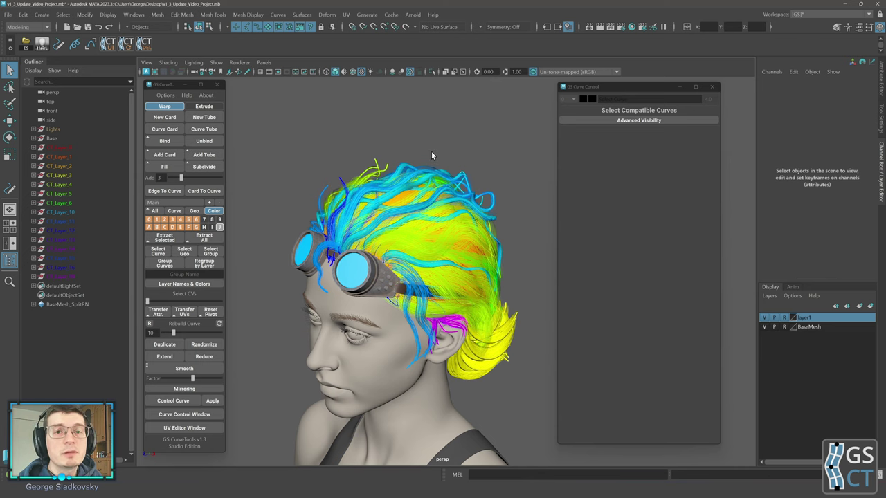